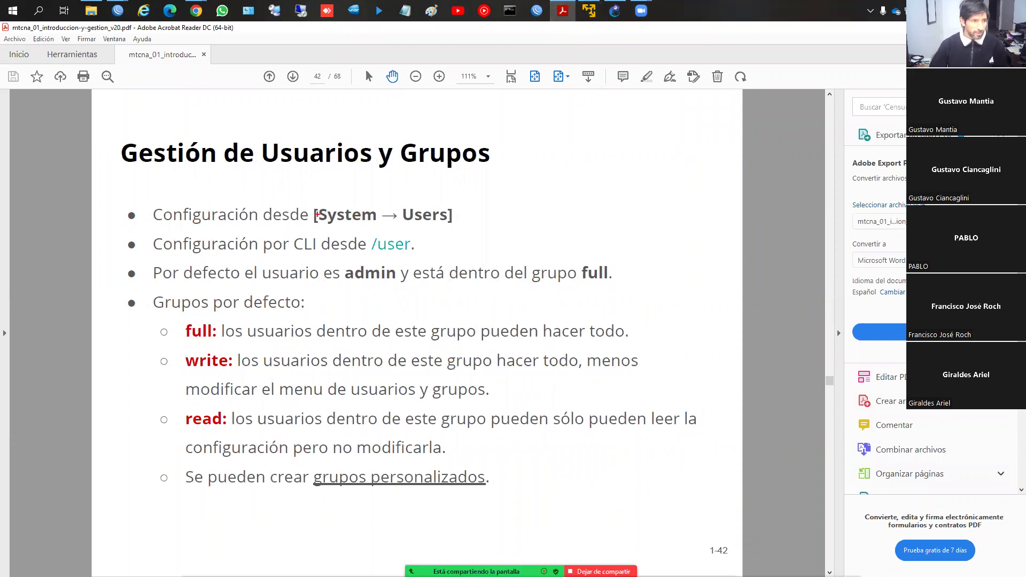
Frame the "[System → Users]" path on slide 42 with a red rectangle.
mouse_move(306, 200)
mouse_down()
mouse_move(316, 212)
mouse_move(453, 228)
mouse_up()
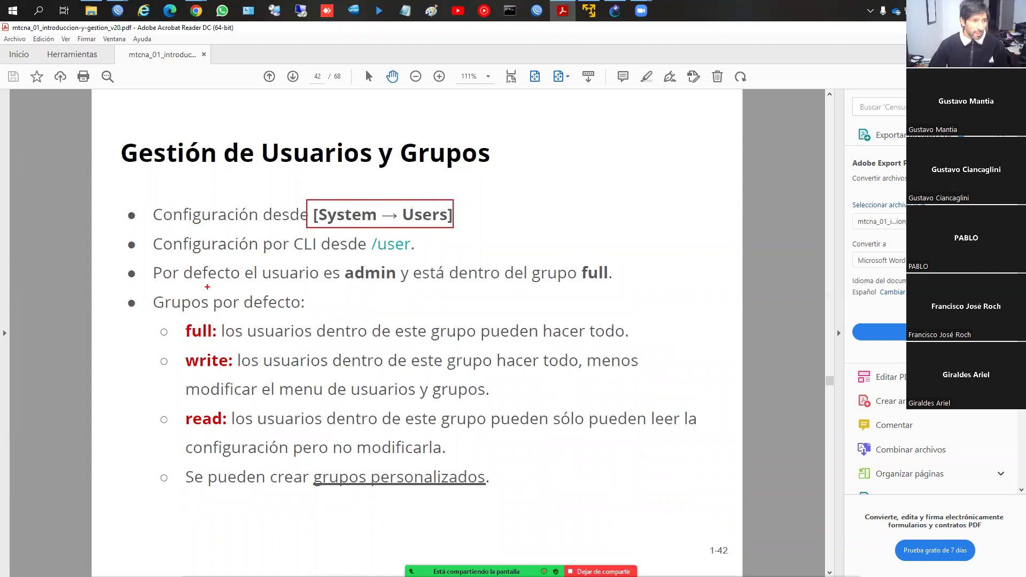
Box the default-admin, full, write, read and custom-group bullets in red and circle the users-and-groups menu phrase.
mouse_move(270, 283)
mouse_down()
mouse_move(372, 282)
mouse_move(409, 261)
mouse_move(559, 284)
mouse_move(626, 250)
mouse_up()
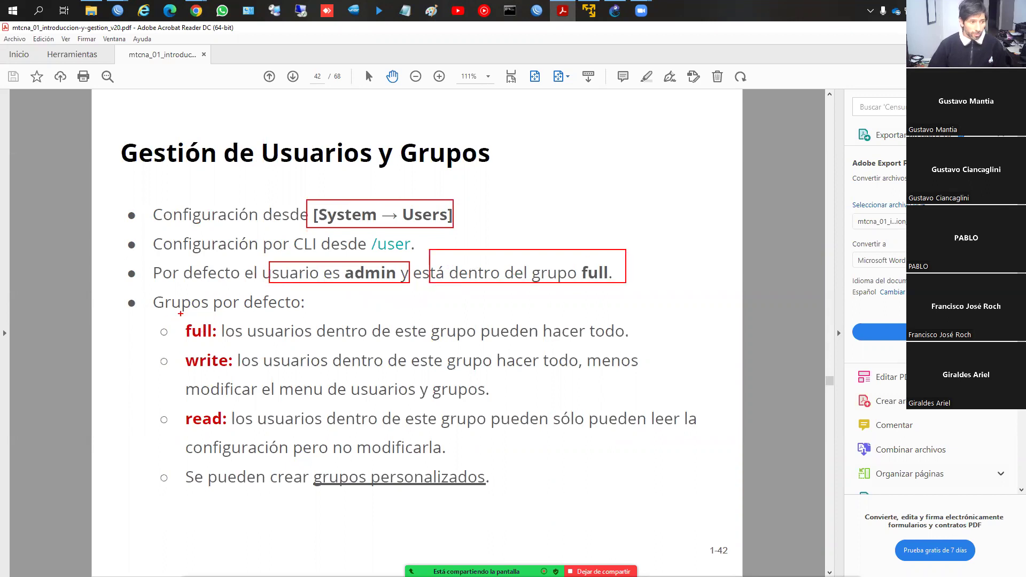
mouse_move(179, 315)
mouse_down()
mouse_move(299, 348)
mouse_move(640, 346)
mouse_up()
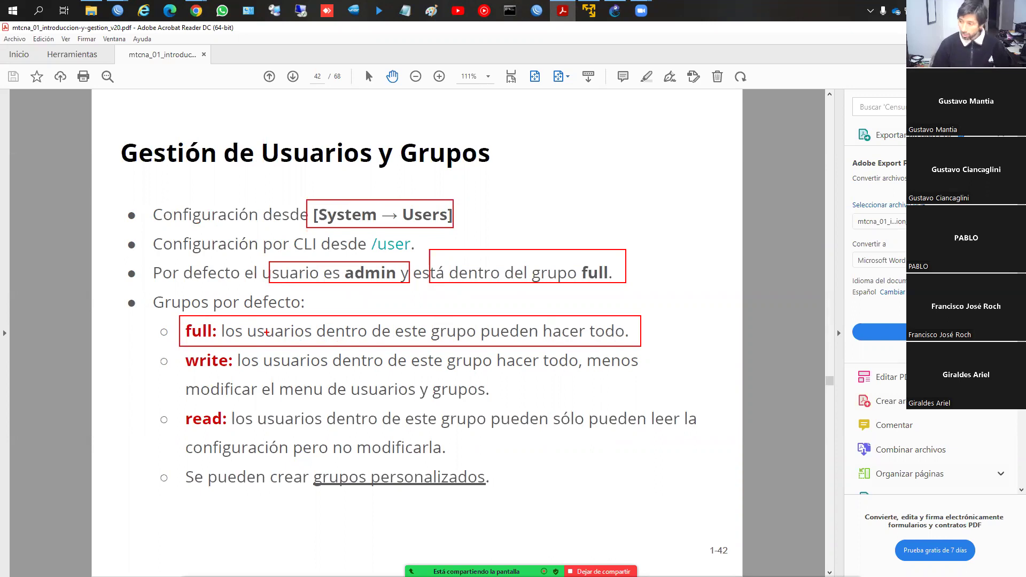
mouse_move(181, 350)
mouse_down()
mouse_move(267, 397)
mouse_move(647, 403)
mouse_up()
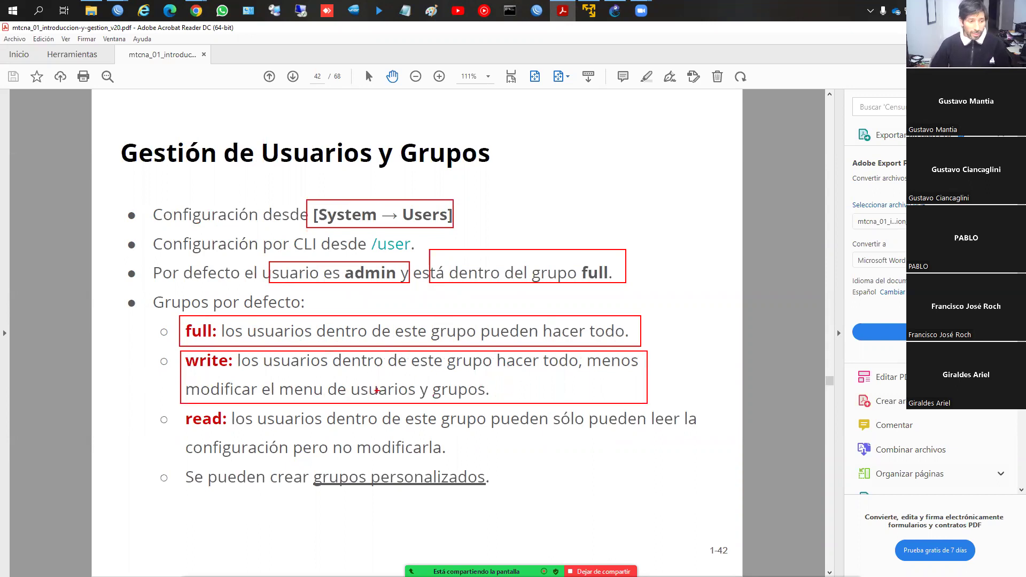
mouse_move(274, 395)
mouse_down()
mouse_move(367, 373)
mouse_move(494, 390)
mouse_move(372, 414)
mouse_move(273, 402)
mouse_up()
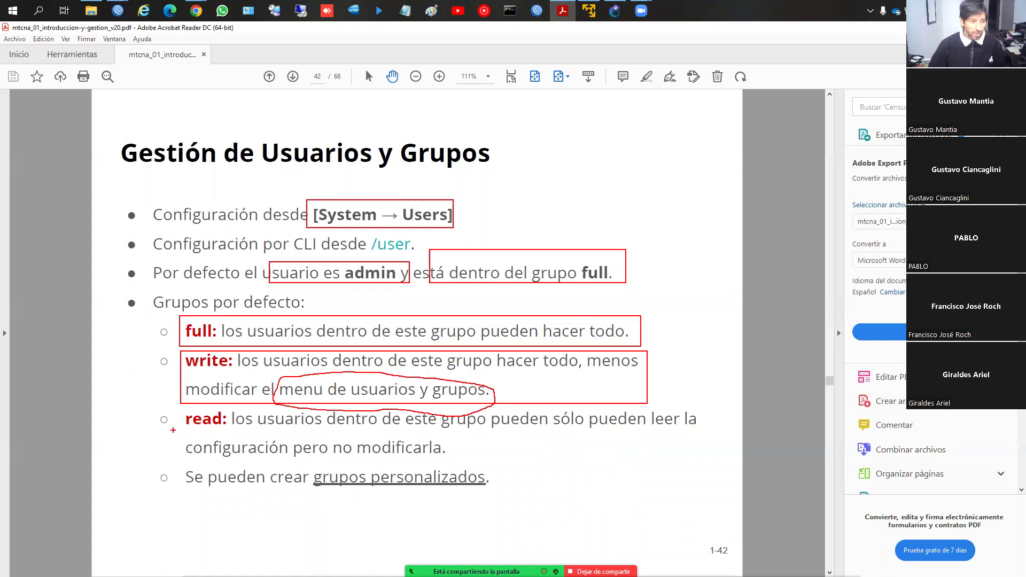
drag(174, 415, 721, 458)
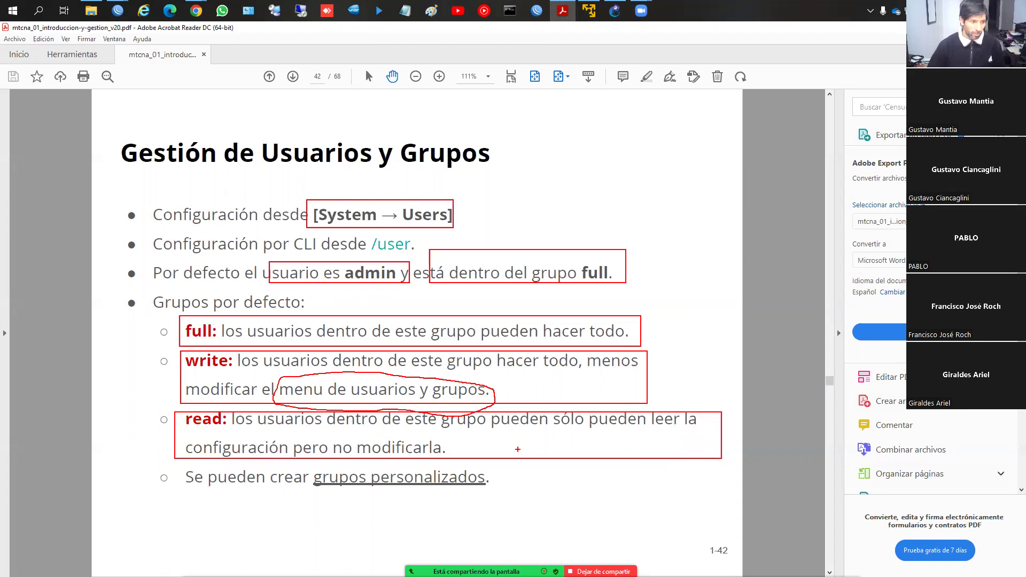
drag(173, 463, 512, 496)
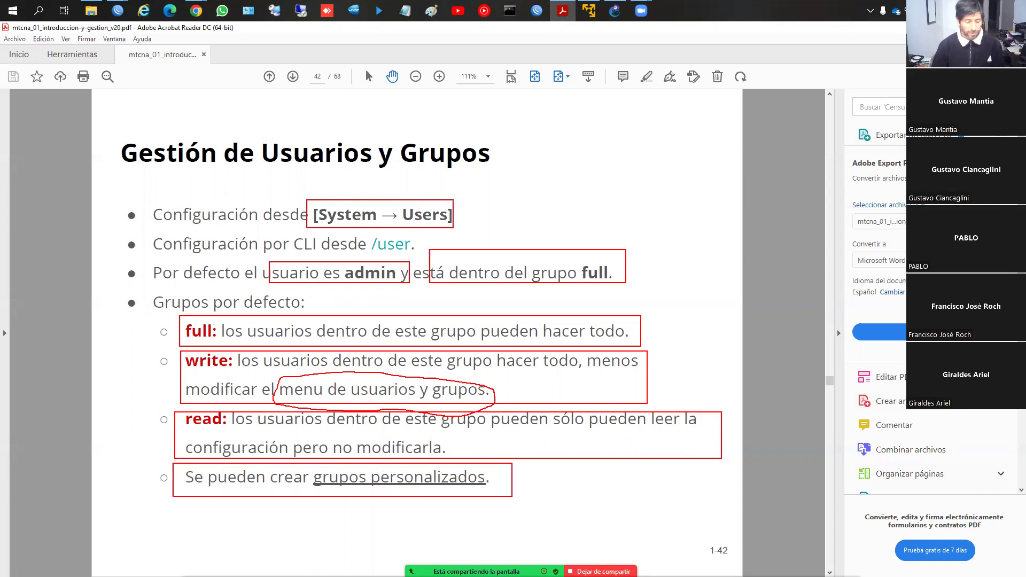
Scroll on to slide 43 showing the user list.
scroll(512, 496, down, 1)
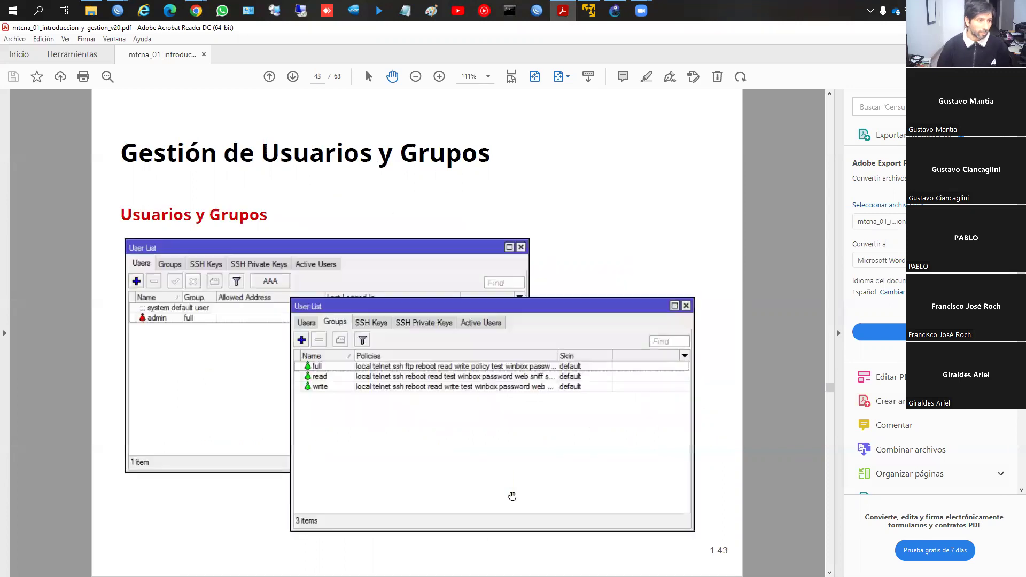
scroll(512, 496, down, 1)
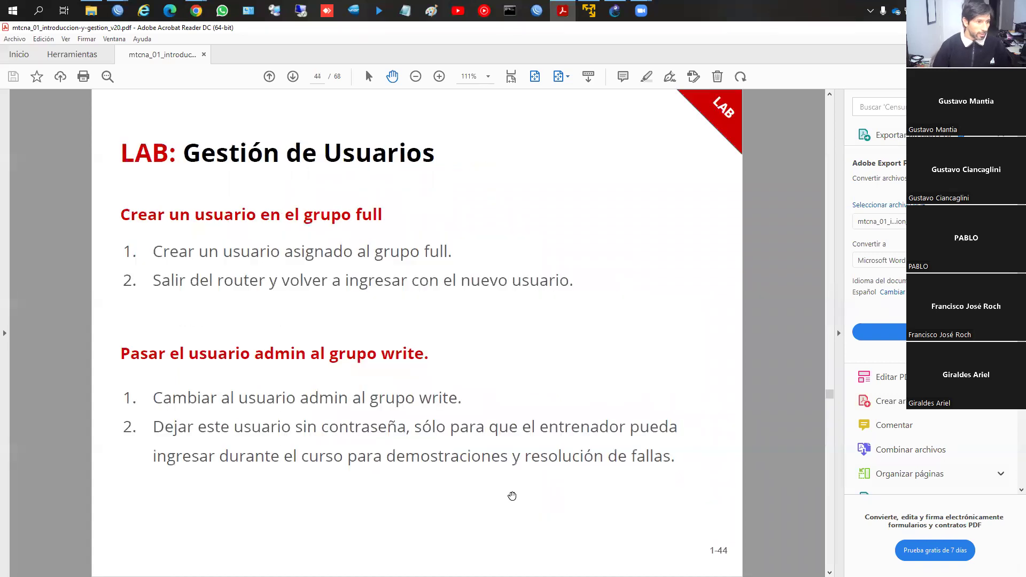
scroll(511, 496, up, 1)
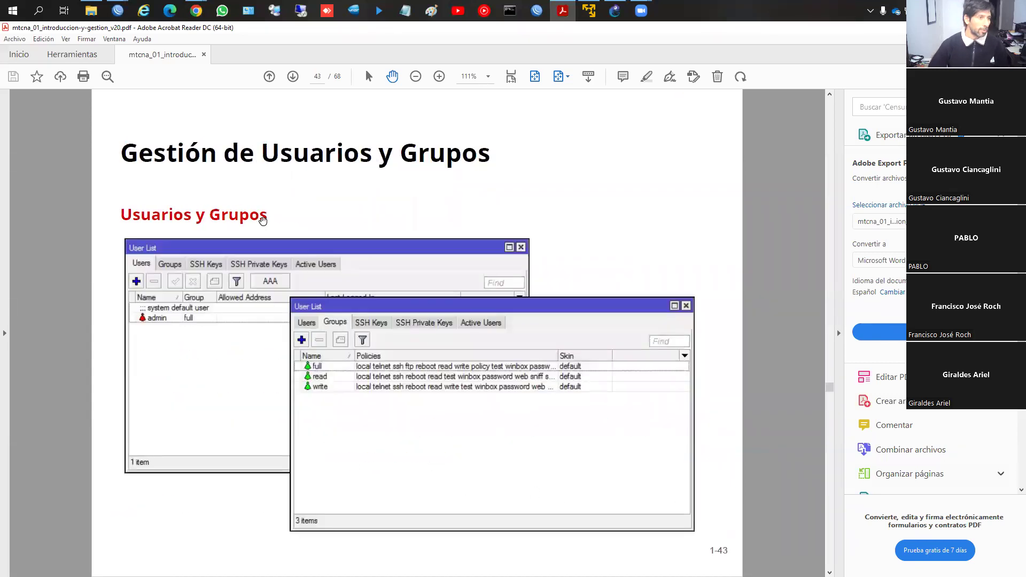
Close the extra WinBox window and the router's terminal.
mouse_move(132, 9)
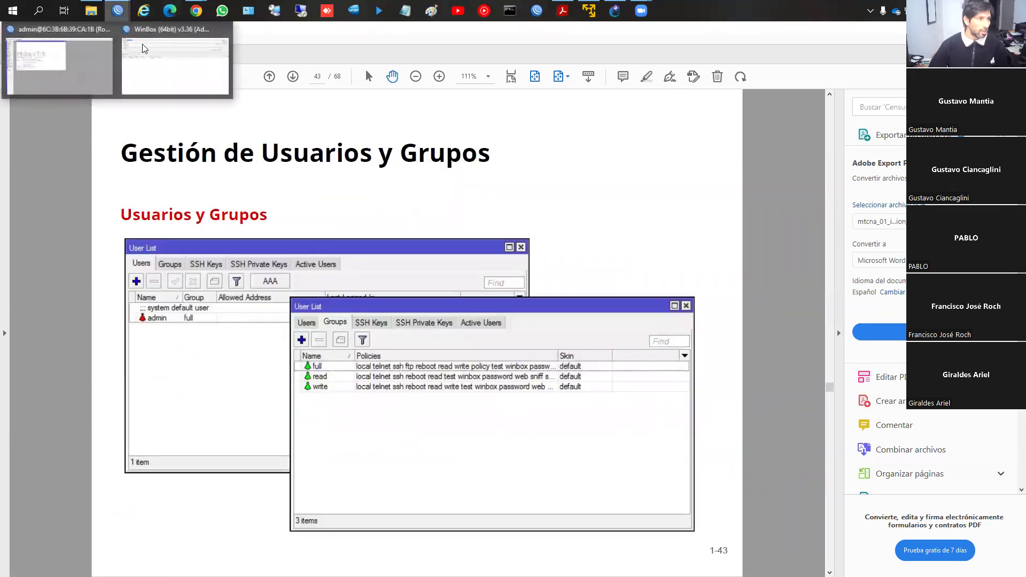
click(222, 32)
click(75, 79)
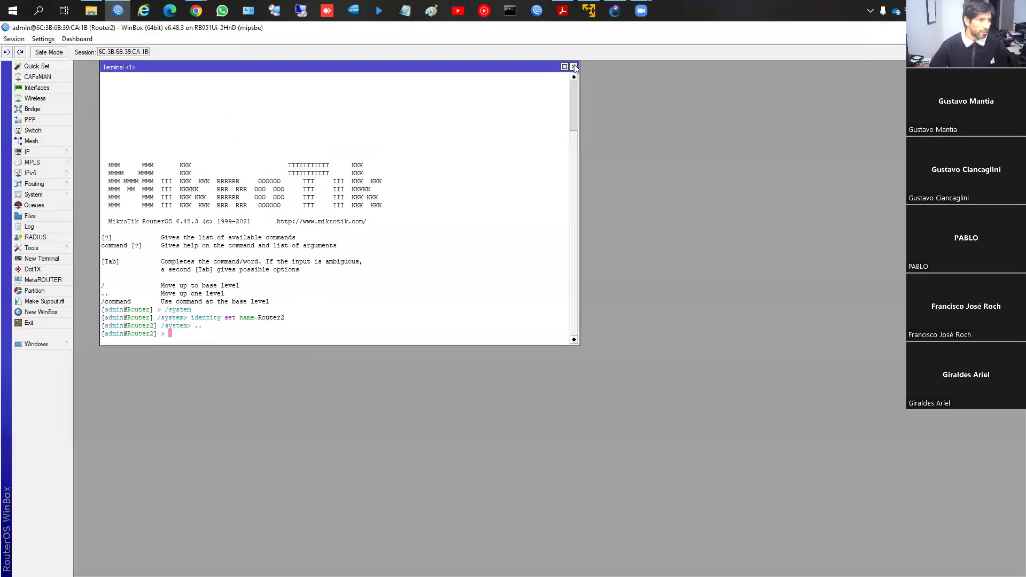
click(573, 64)
Open System > Users, switch to the Groups list and start a new group.
click(35, 196)
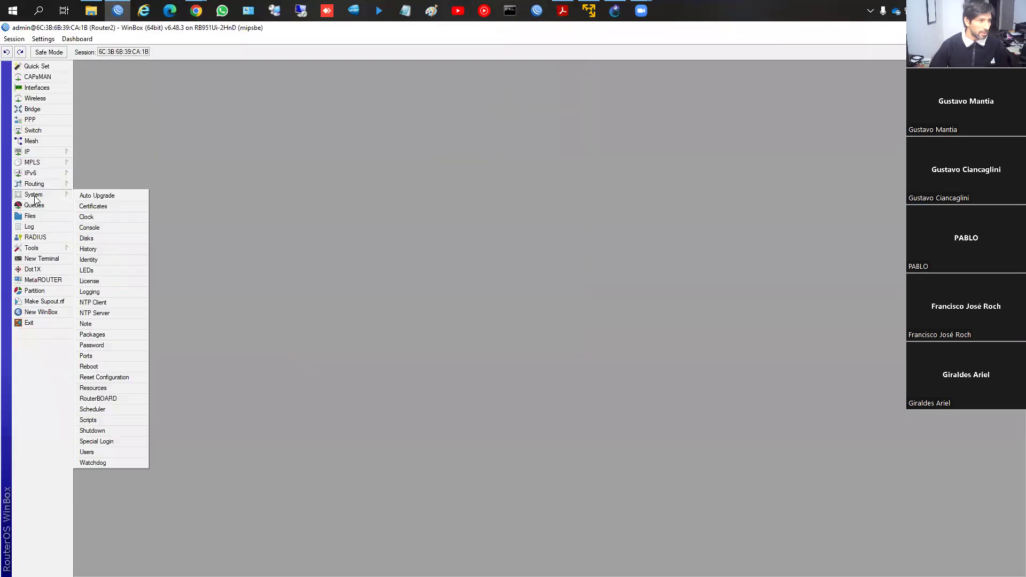
click(88, 452)
drag(513, 222, 310, 210)
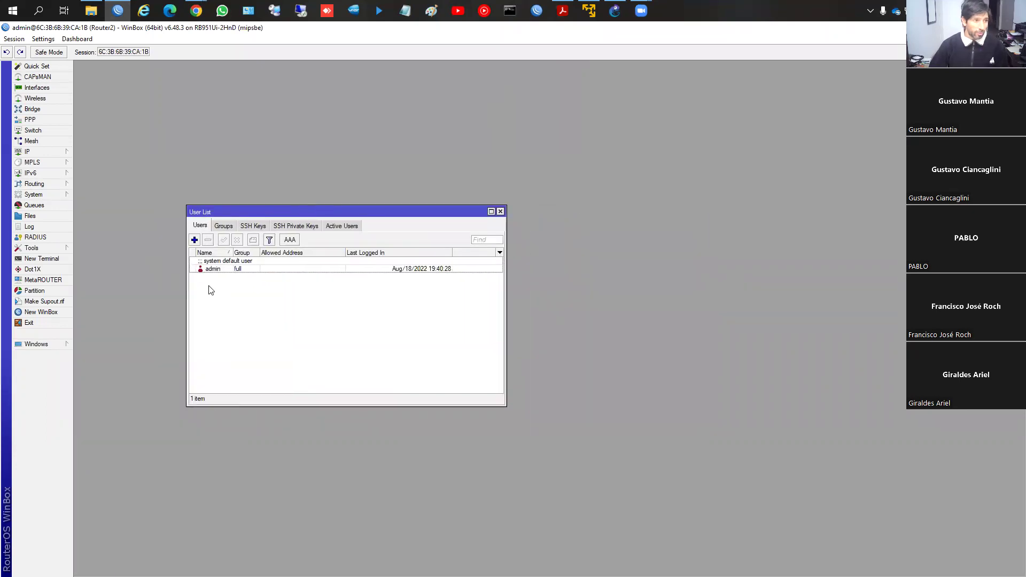
click(232, 228)
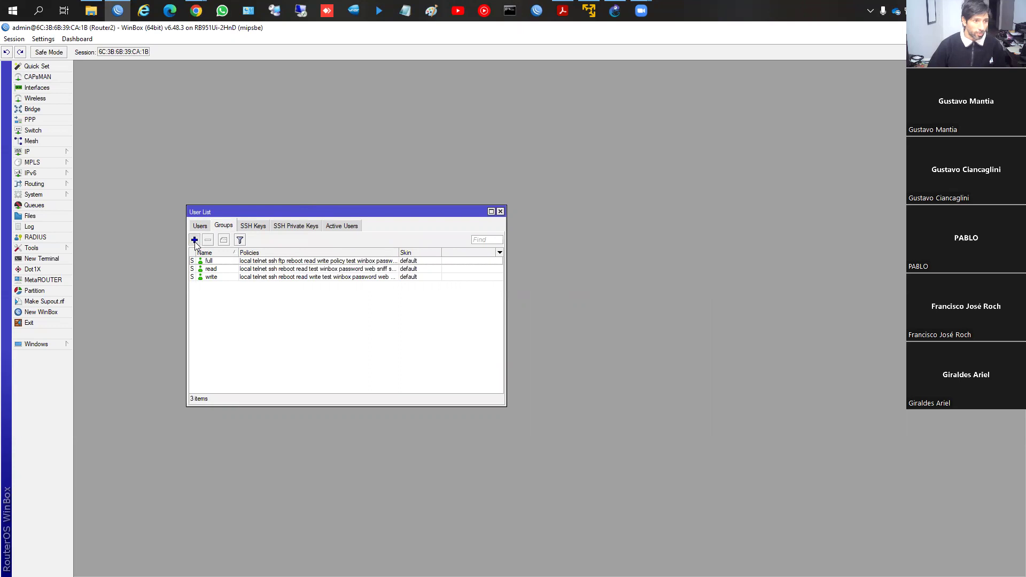
click(194, 241)
drag(508, 239, 375, 237)
Save a group named Soporte with the write, read, winbox, test and reboot policies.
text(Sp'p)
text(orte)
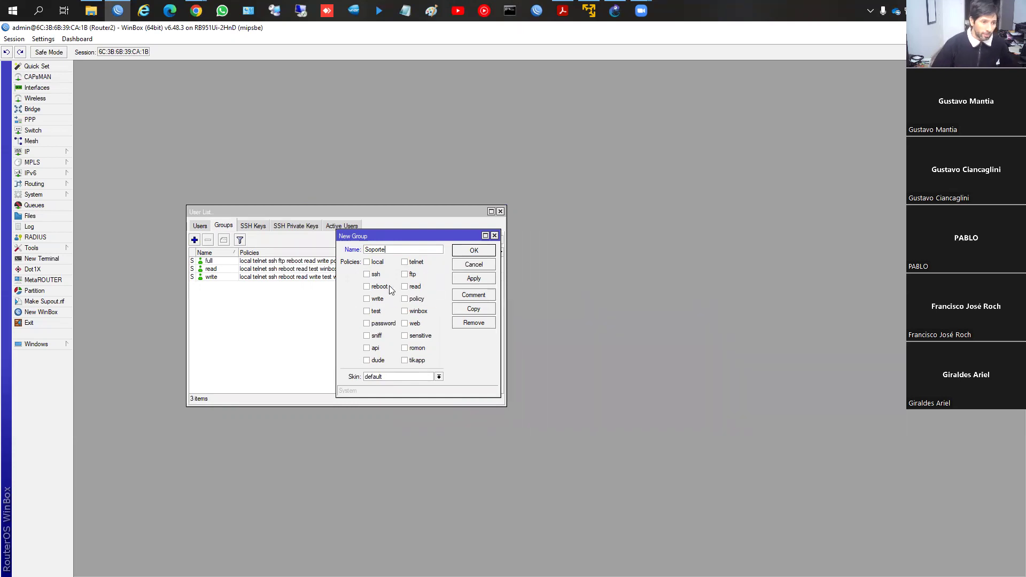
click(367, 300)
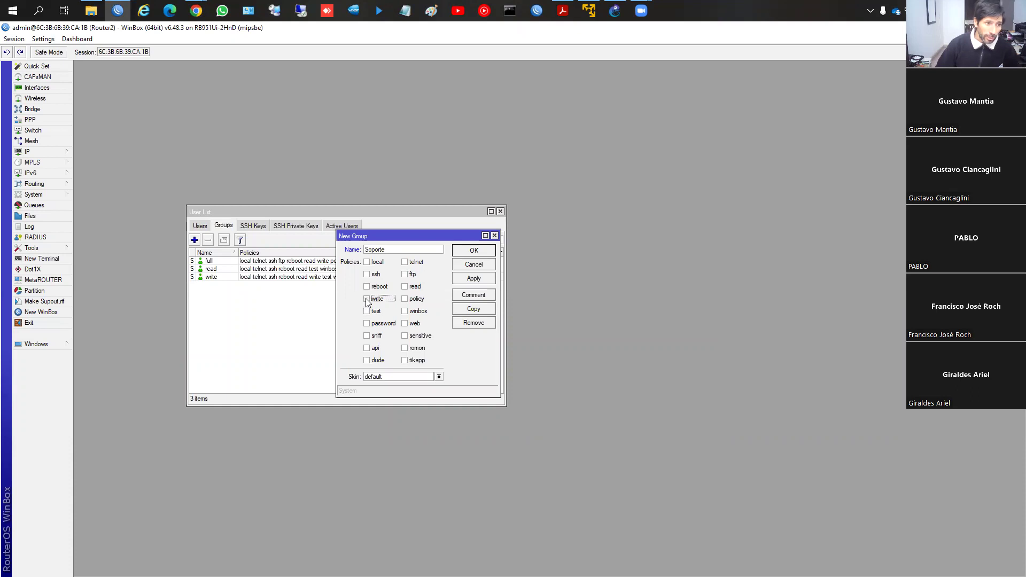
click(405, 287)
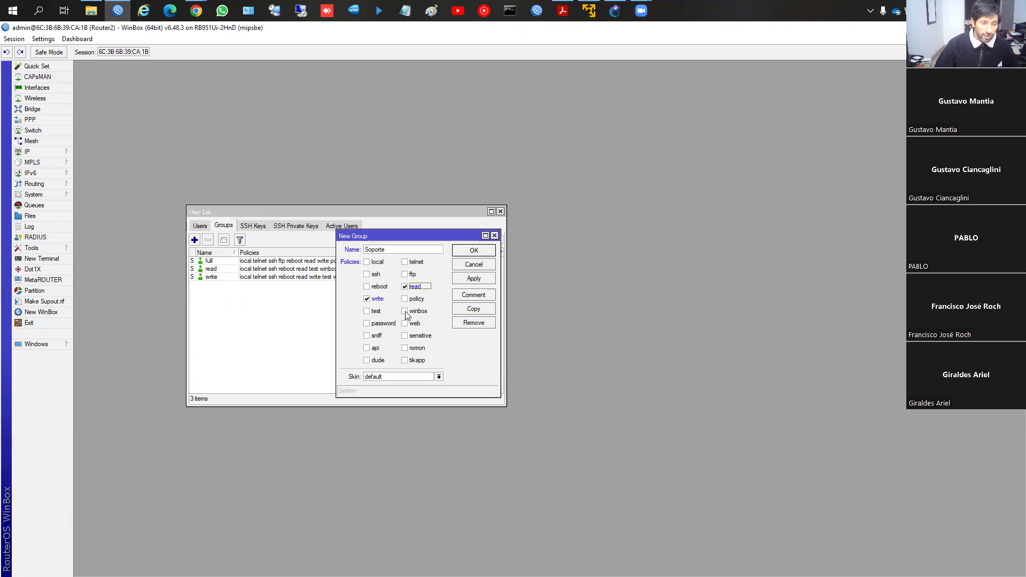
click(405, 312)
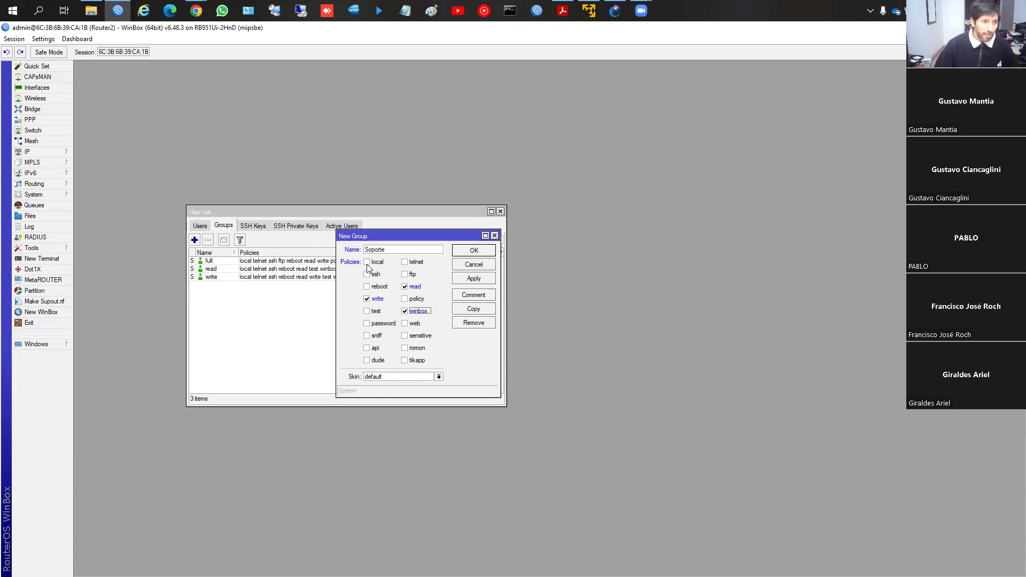
click(367, 312)
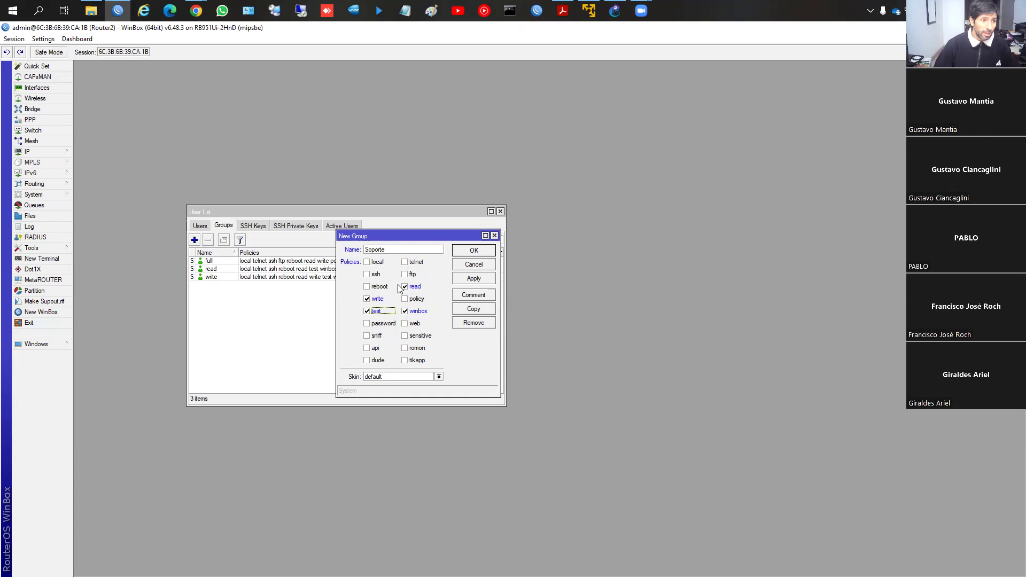
click(367, 288)
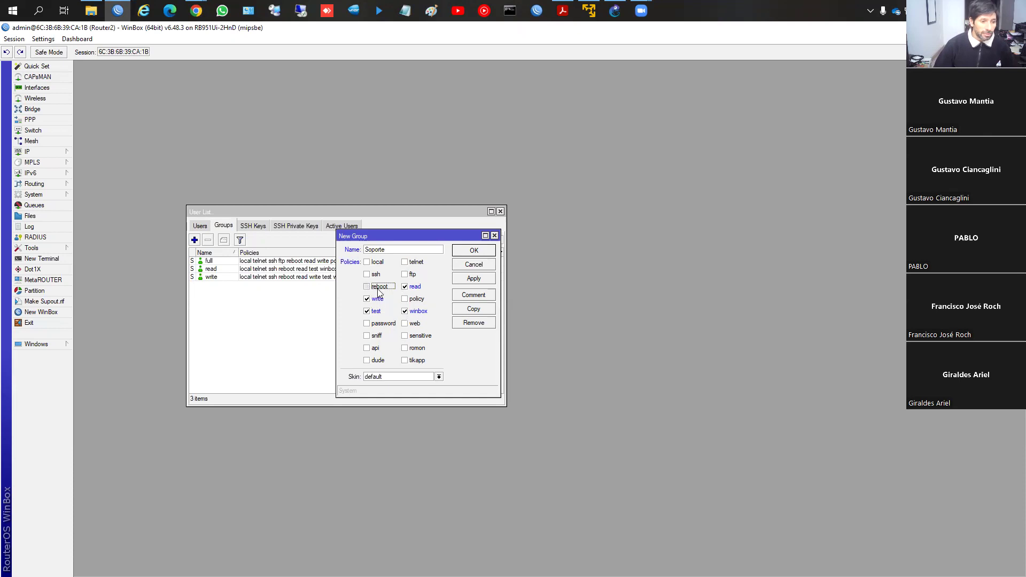
click(465, 281)
click(467, 252)
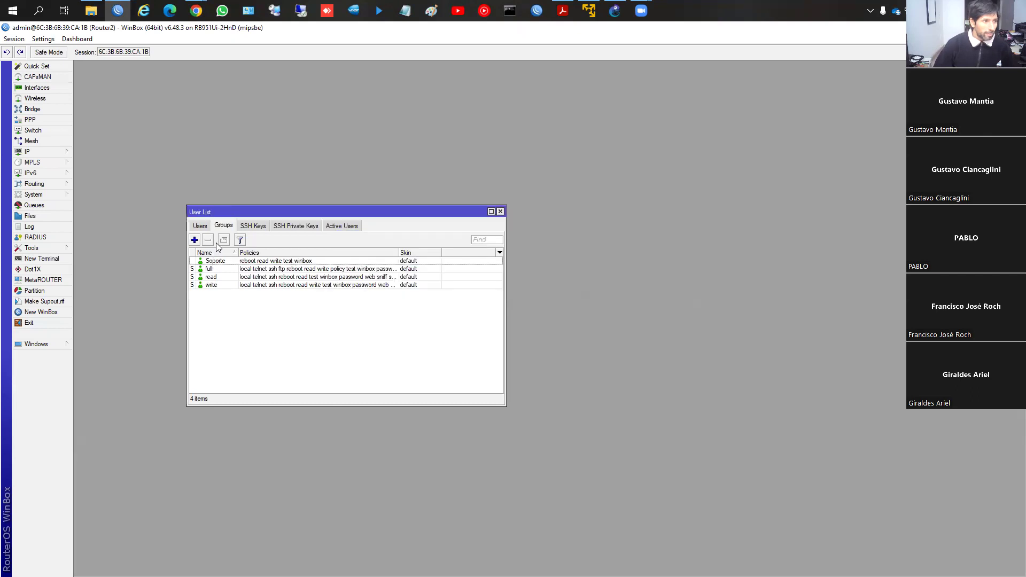
click(200, 226)
click(195, 240)
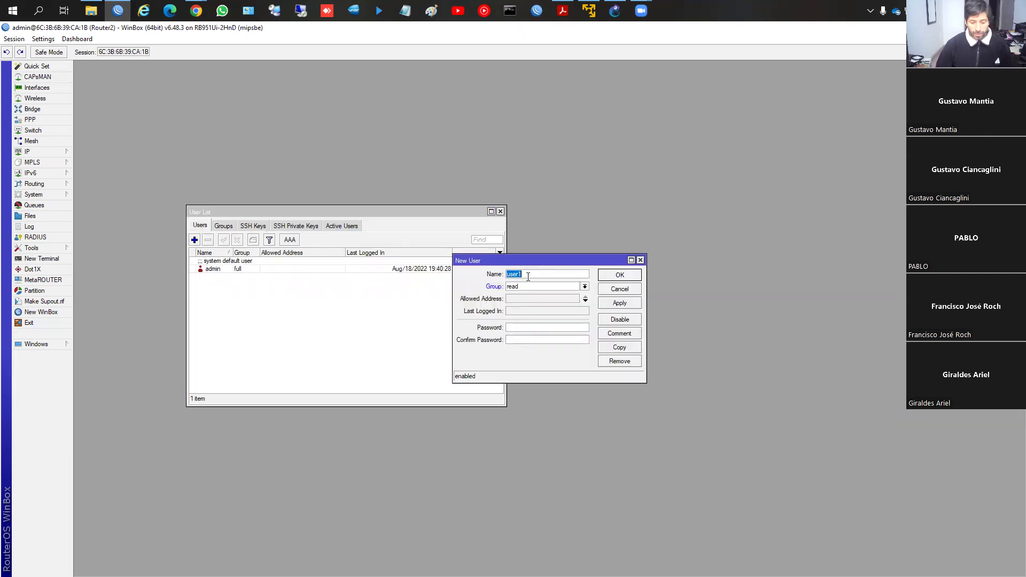
Add user tecnico in the Soporte group with a confirmed password.
text(Sopor)
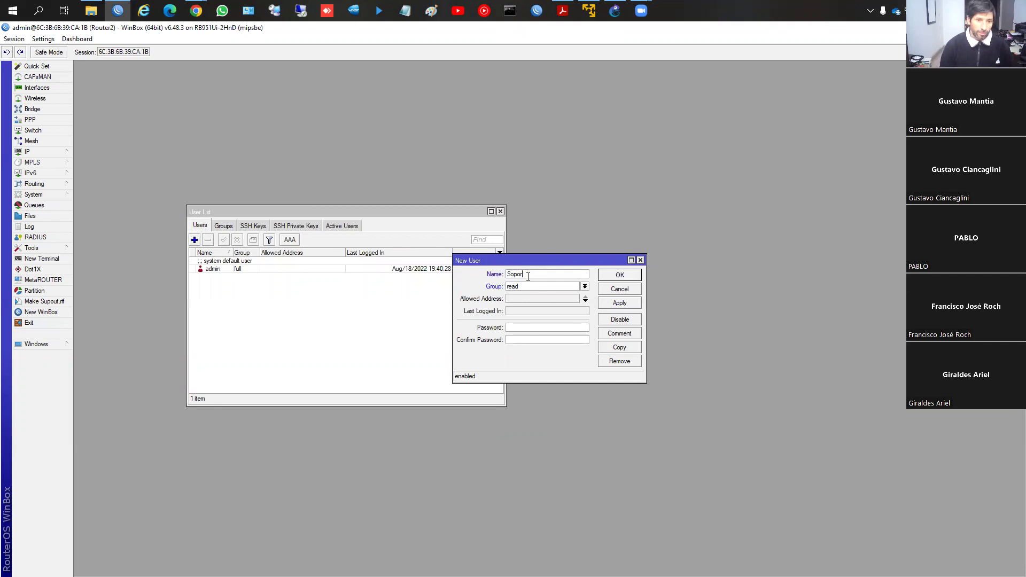
text(cnico)
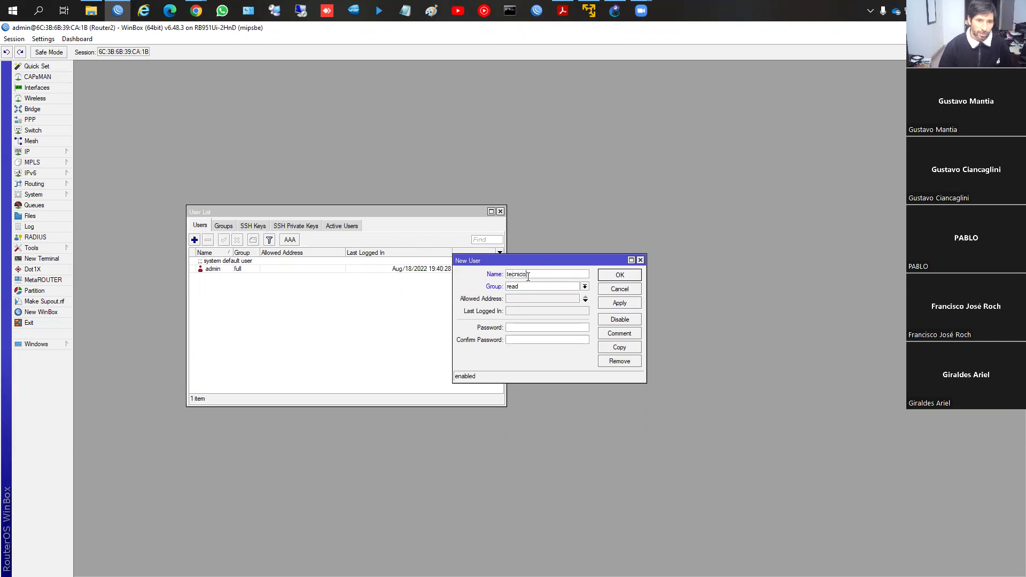
click(585, 288)
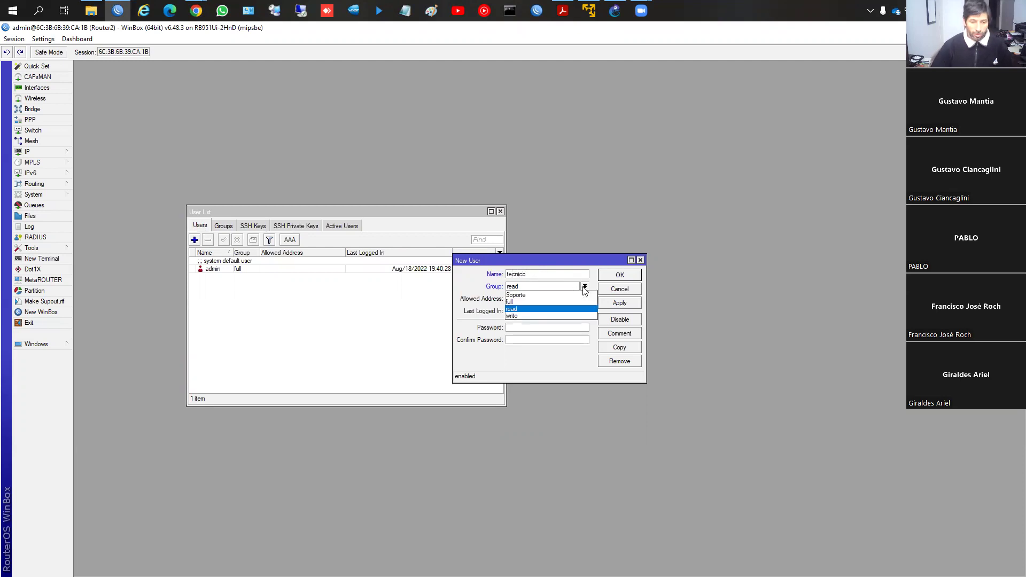
click(512, 295)
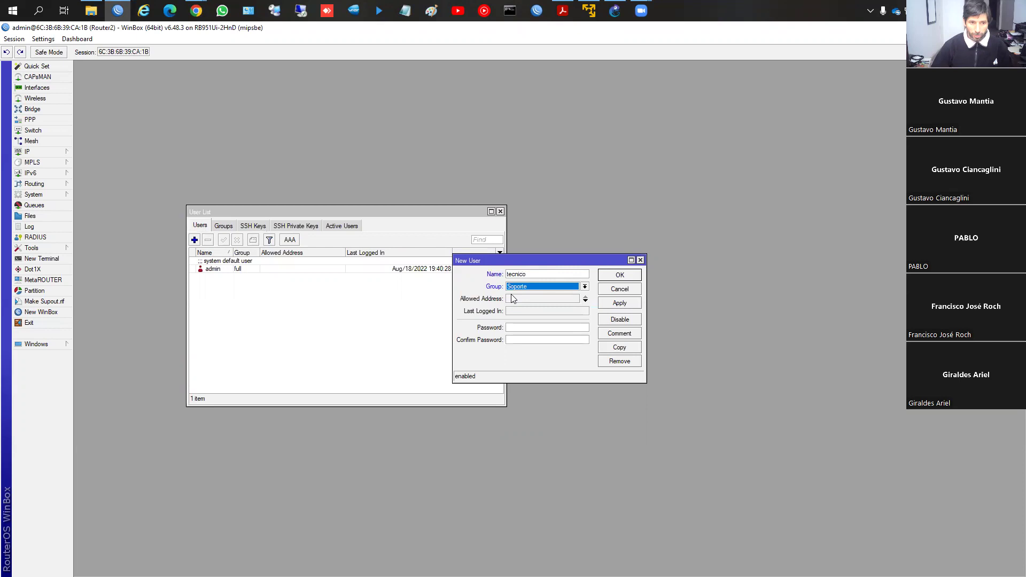
click(512, 328)
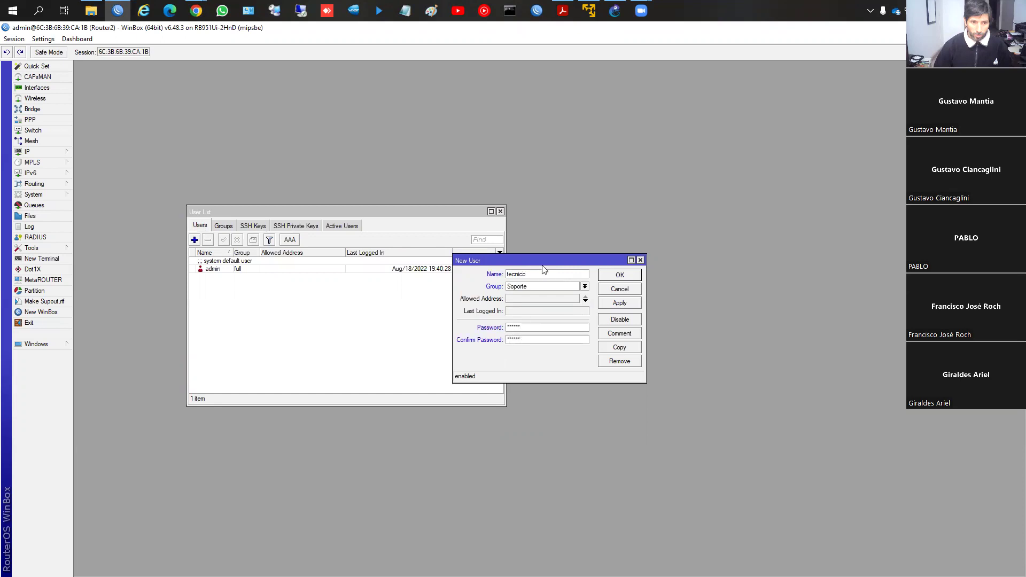
drag(542, 260, 437, 268)
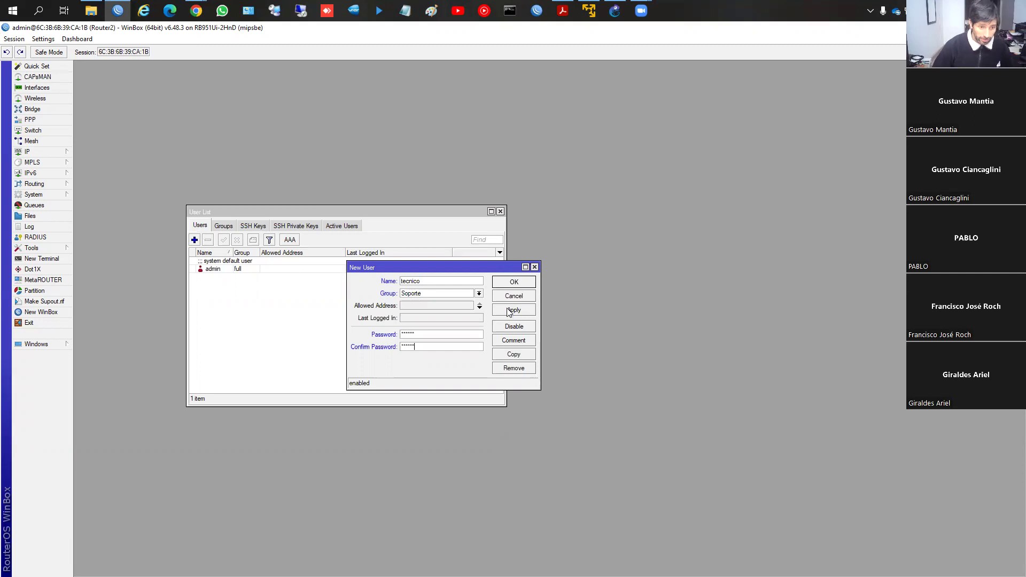
click(510, 310)
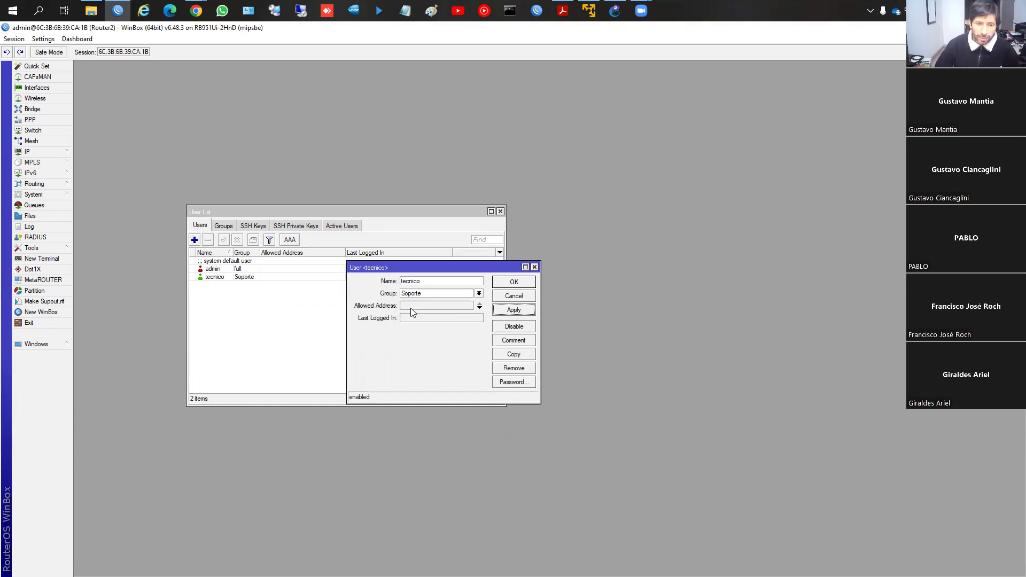
click(399, 307)
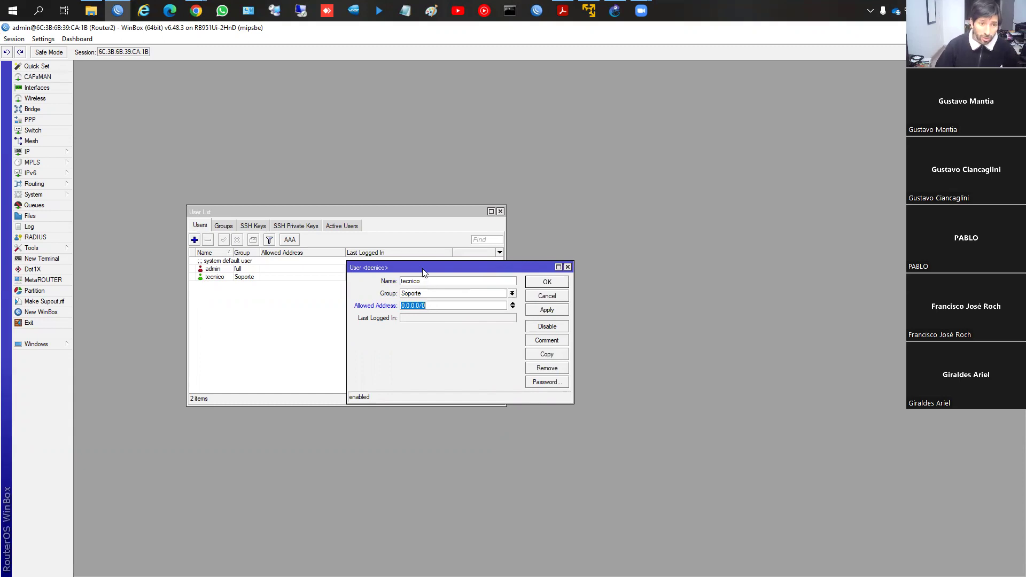
Set tecnico's allowed address to 192.168.100.0/24 and close the user dialog.
drag(350, 268, 276, 269)
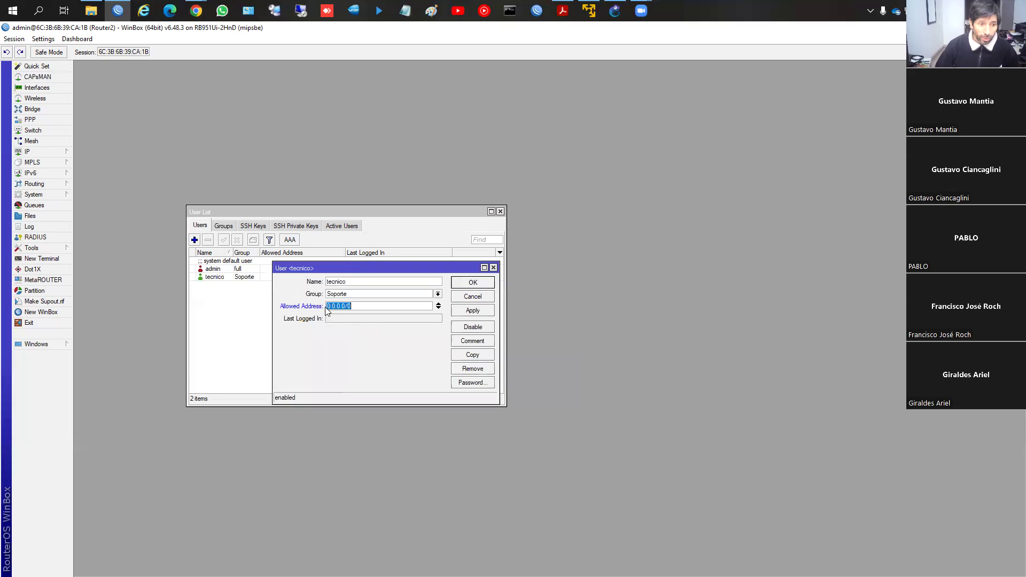
text(192.168.100.0/)
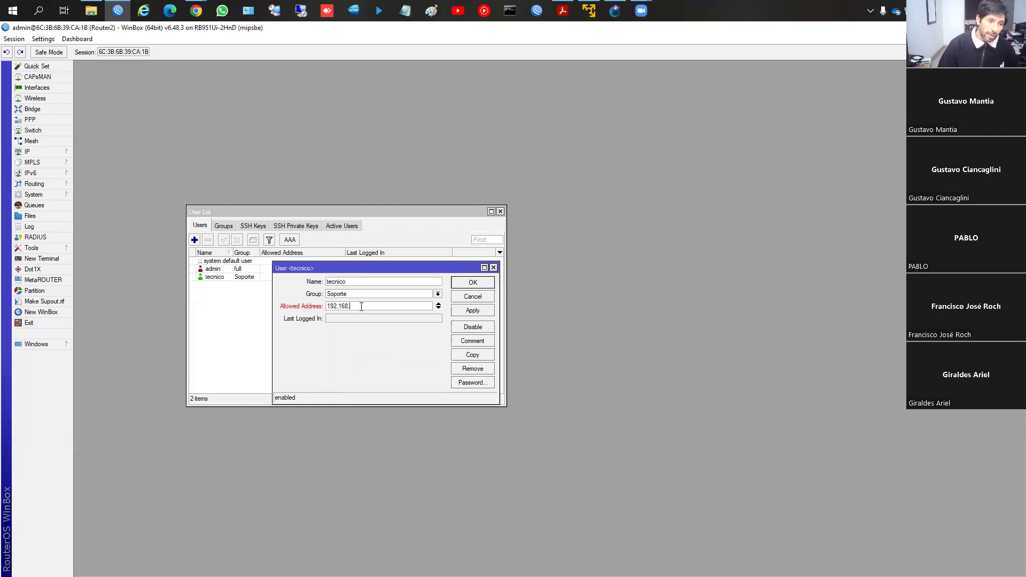
text(24)
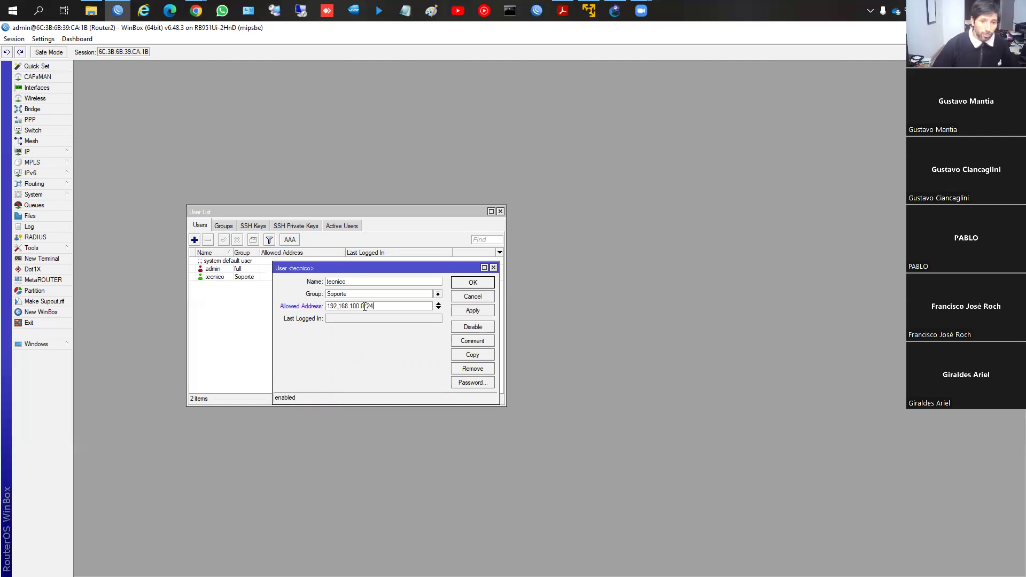
click(474, 310)
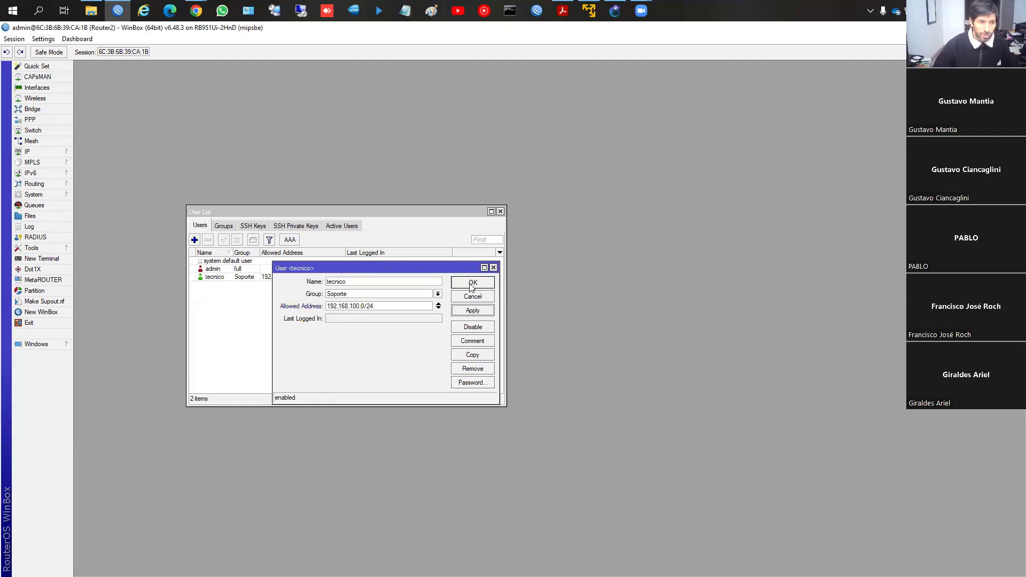
click(472, 283)
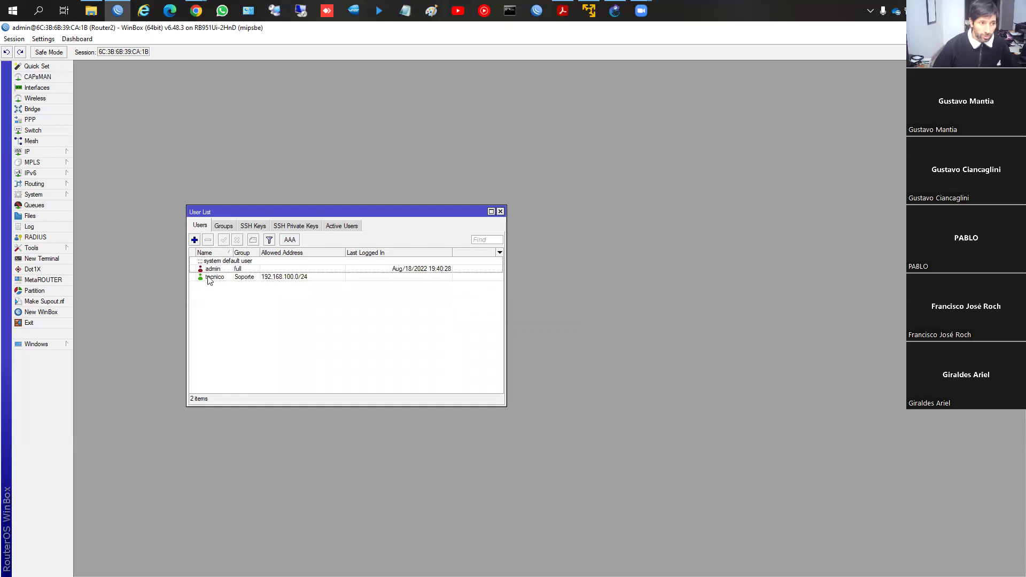
Change tecnico's allowed address to 192.168.10.0/24 and save it.
double_click(283, 277)
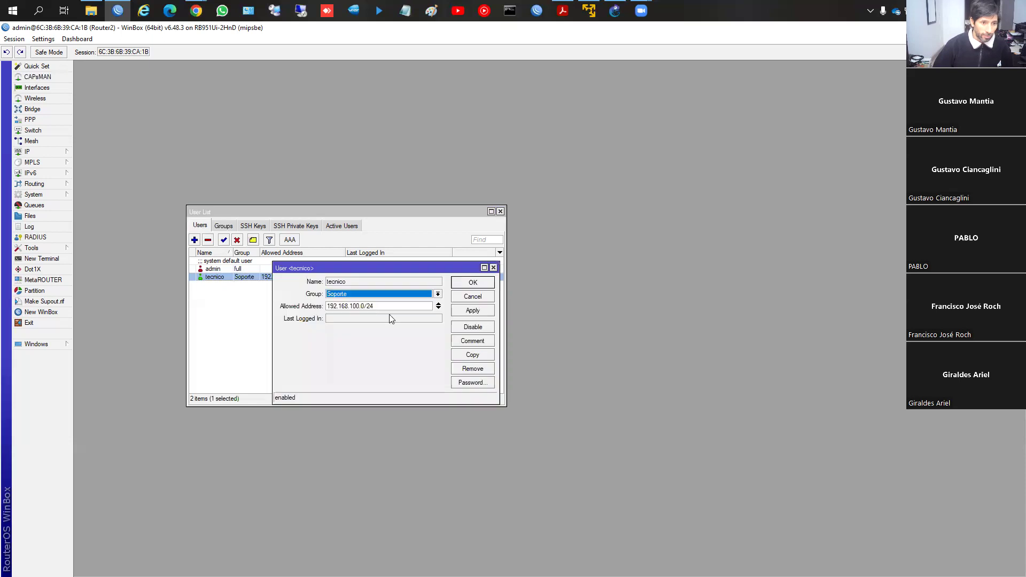
click(358, 306)
key(BackSpace)
click(475, 284)
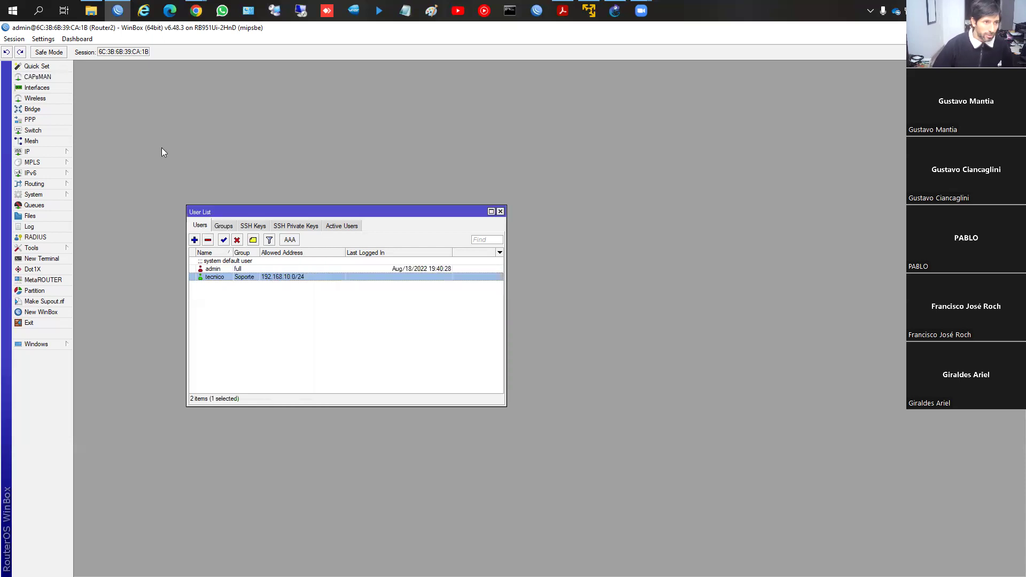
click(116, 10)
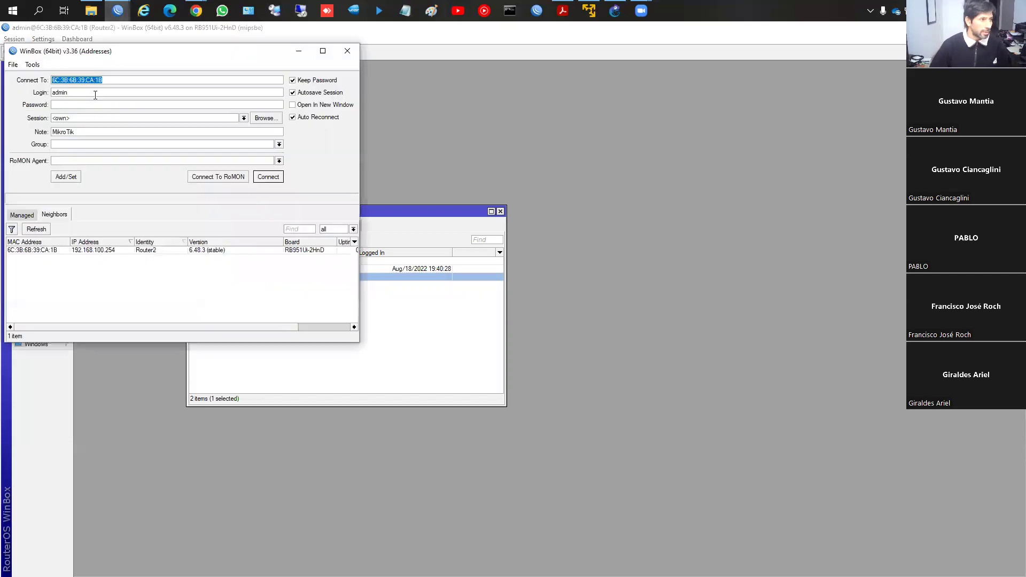
Try connecting to Router2 with login tecnico and its password.
double_click(143, 53)
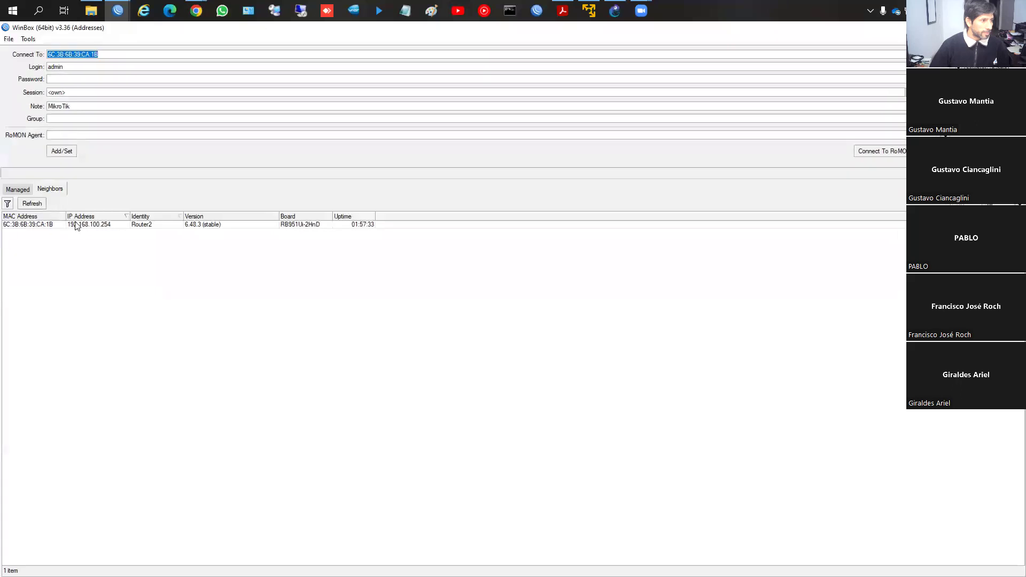
click(76, 226)
key(BackSpace)
text(tecnico)
text(****)
text(*)
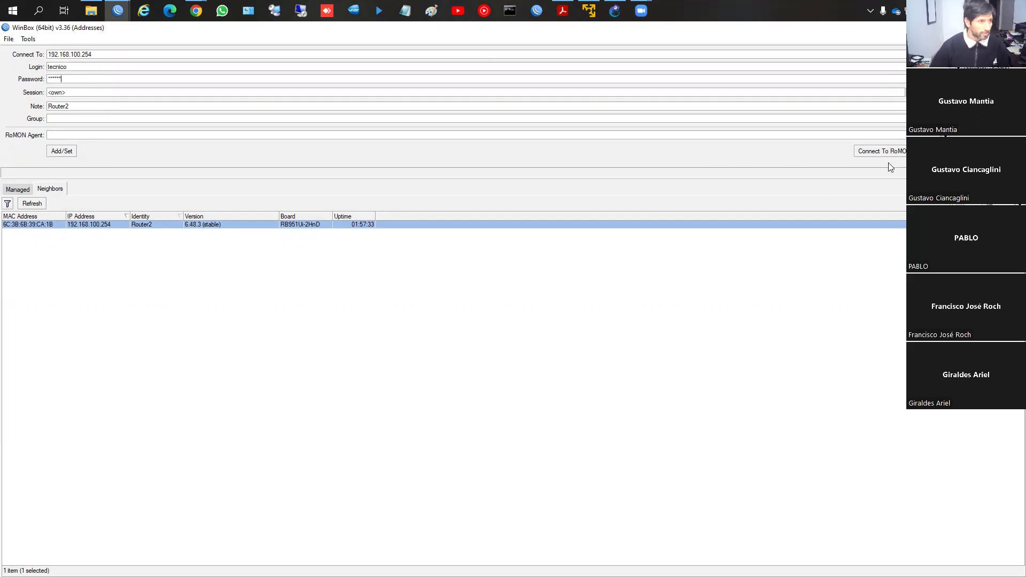
key(Return)
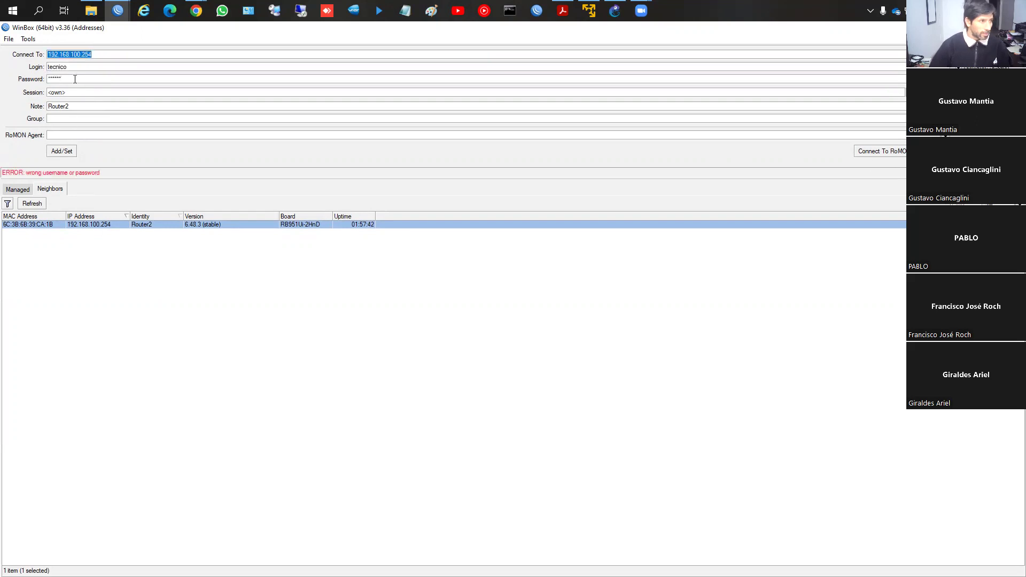
Retry the tecnico login with a retyped password, then check the admin User List.
double_click(75, 79)
text(***)
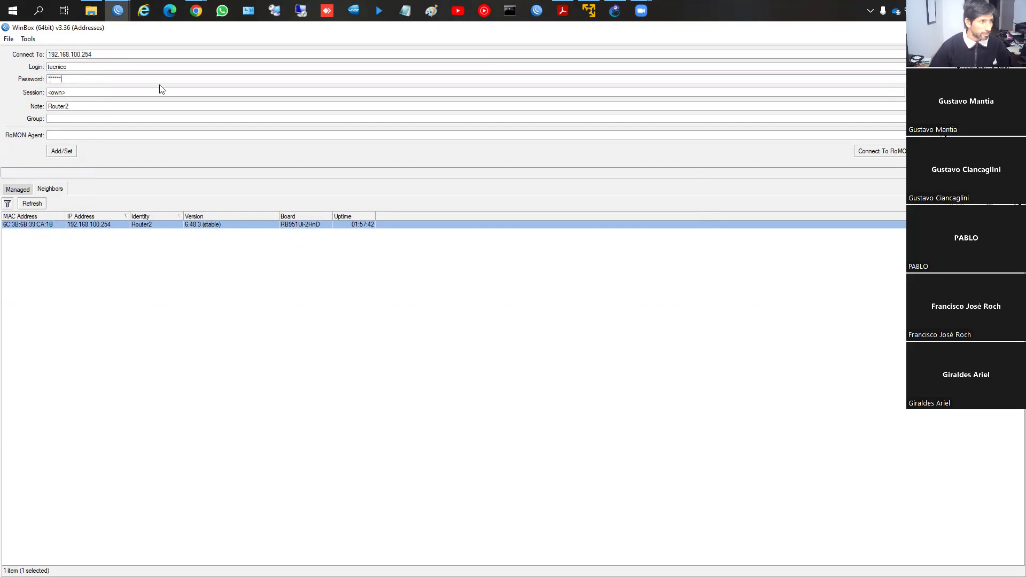
text(***)
key(Return)
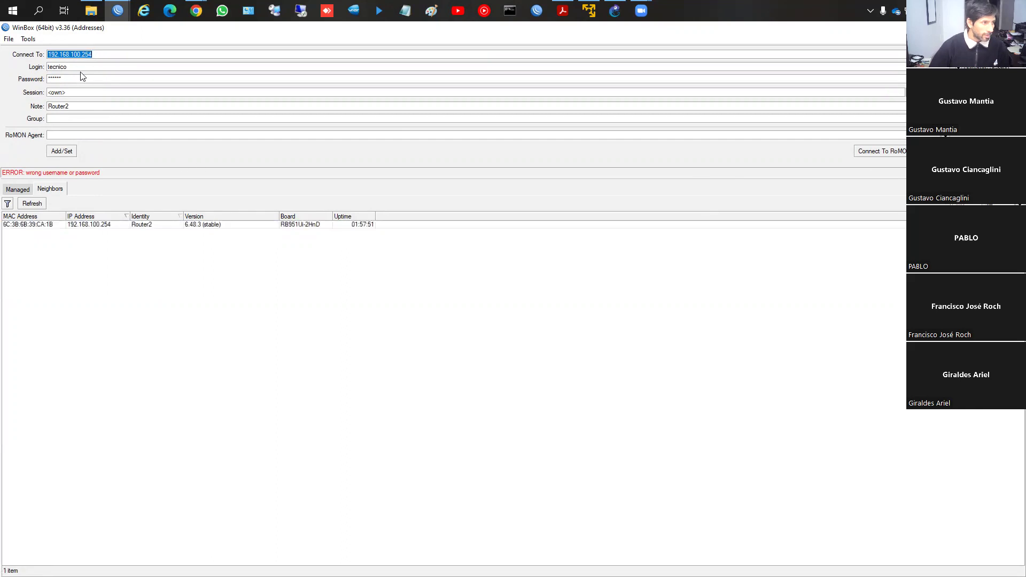
mouse_move(118, 11)
click(99, 74)
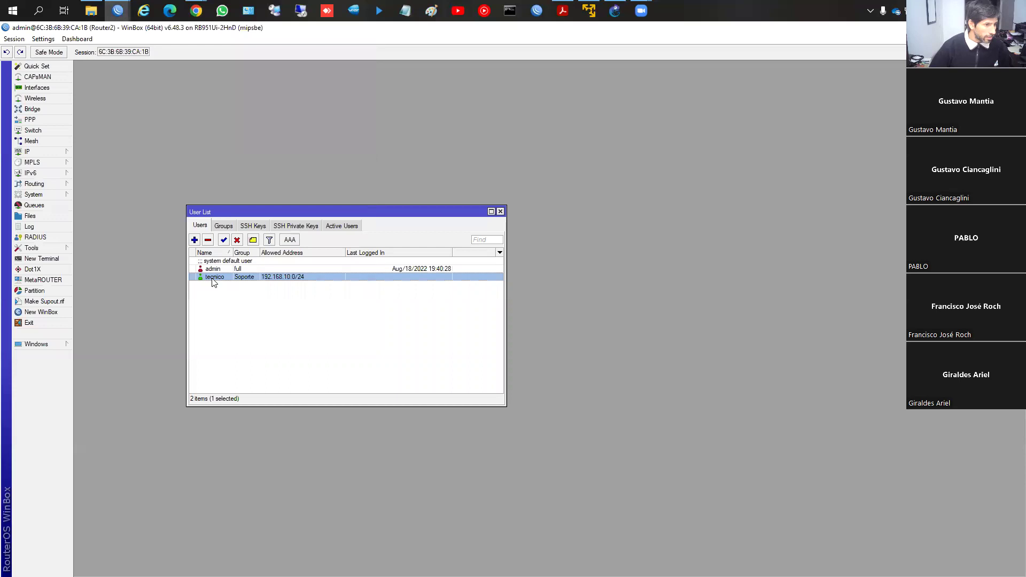
mouse_move(118, 11)
click(176, 75)
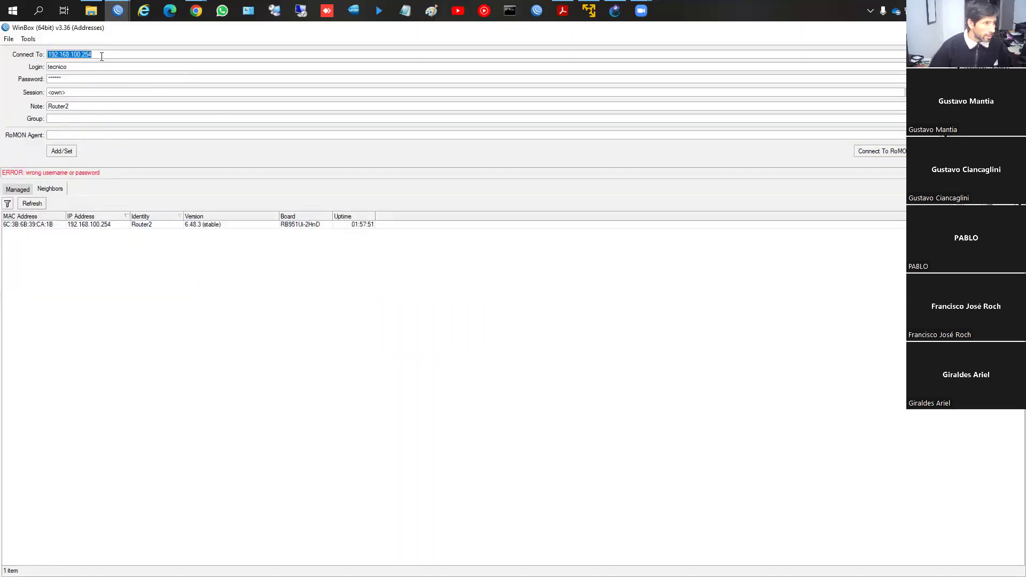
Run ipconfig in Command Prompt to confirm the PC's IPv4 address 192.168.100.208.
click(513, 11)
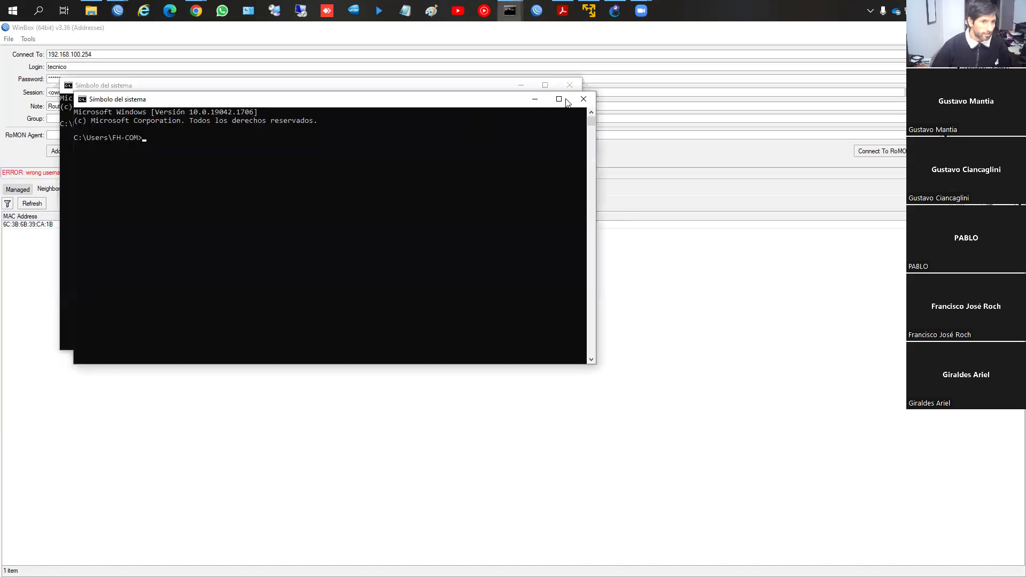
text(ipconfig)
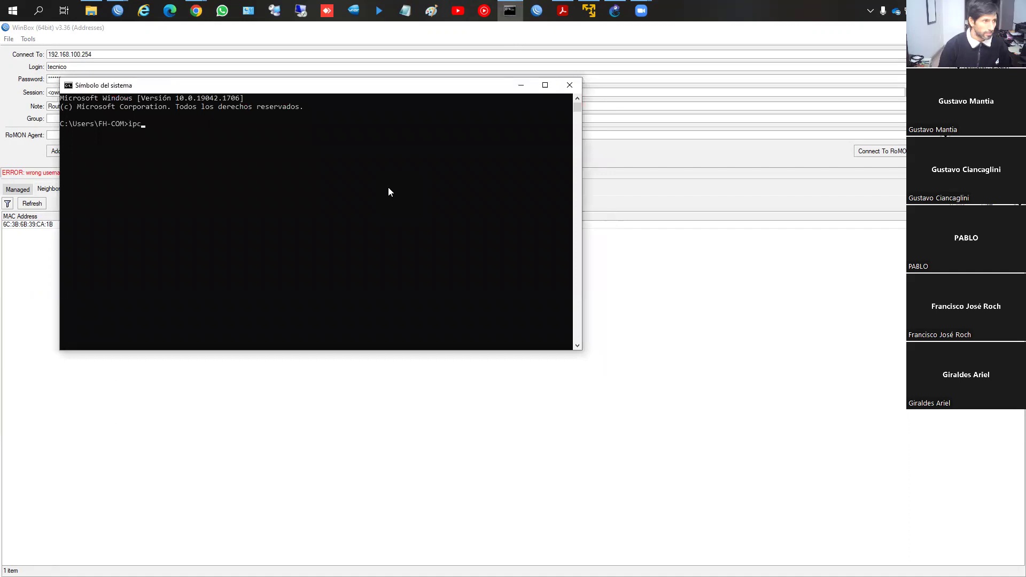
key(Return)
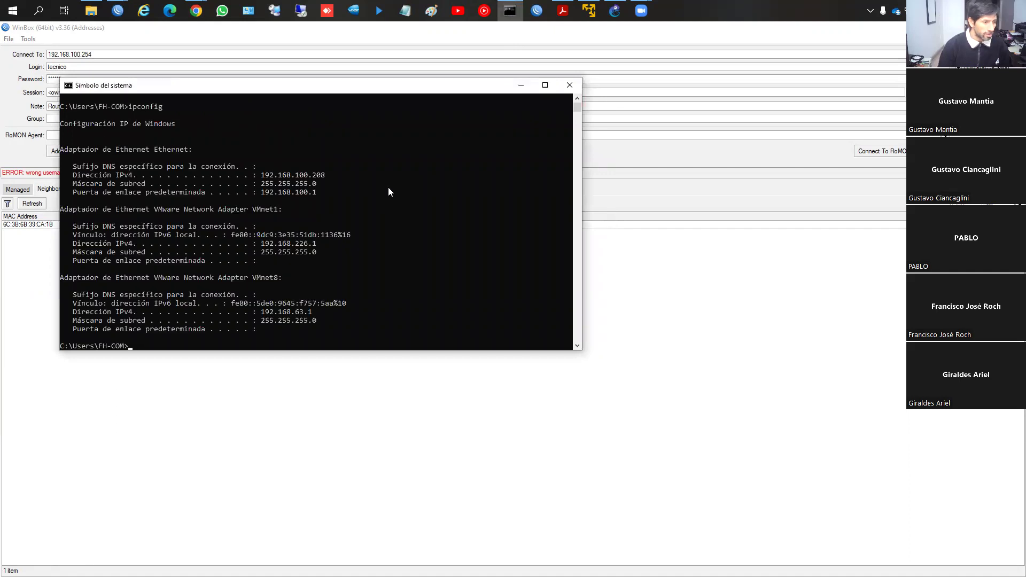
key(alt+Tab)
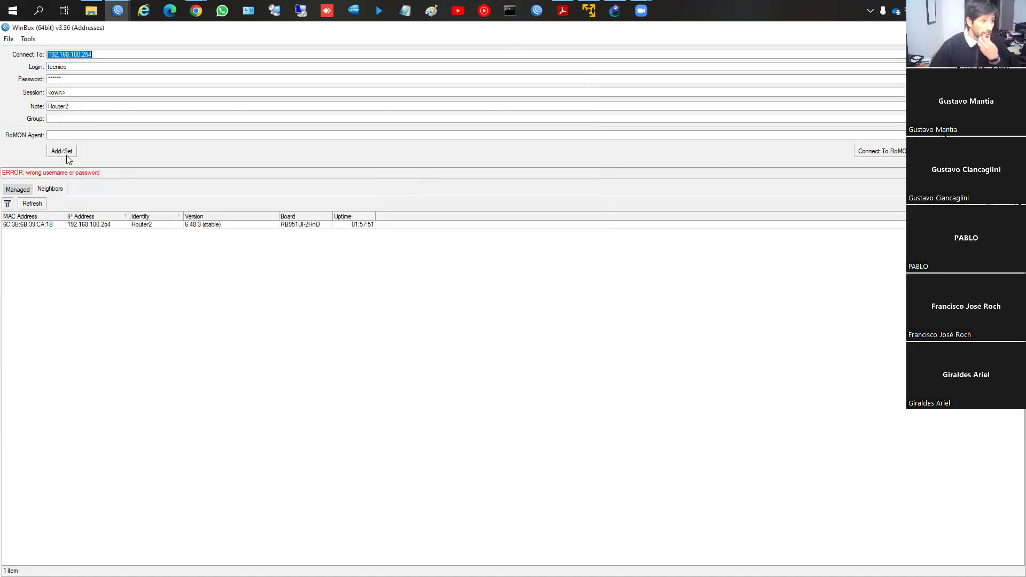
Retry the tecnico login with a retyped password.
double_click(68, 80)
text(******)
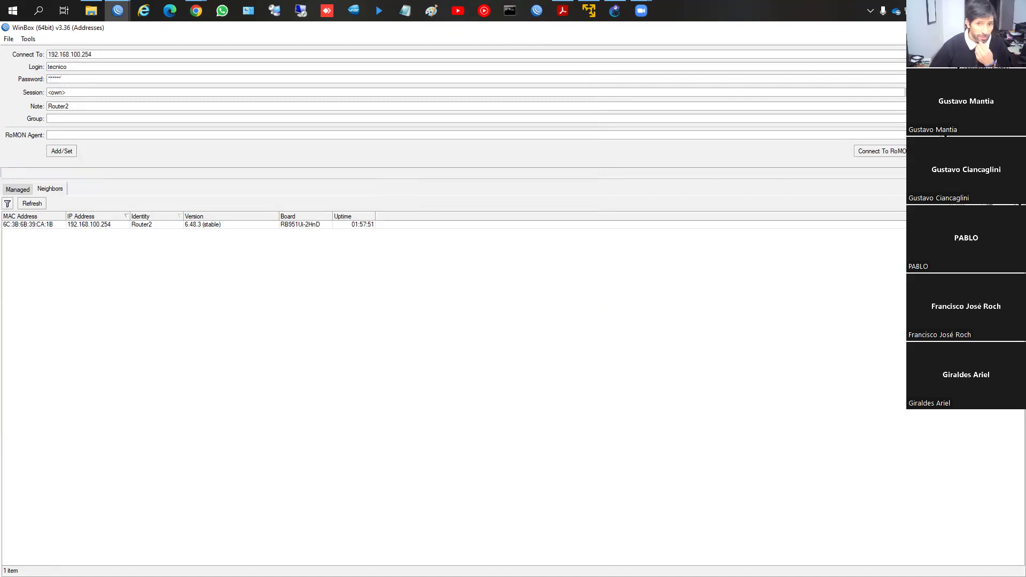
key(Return)
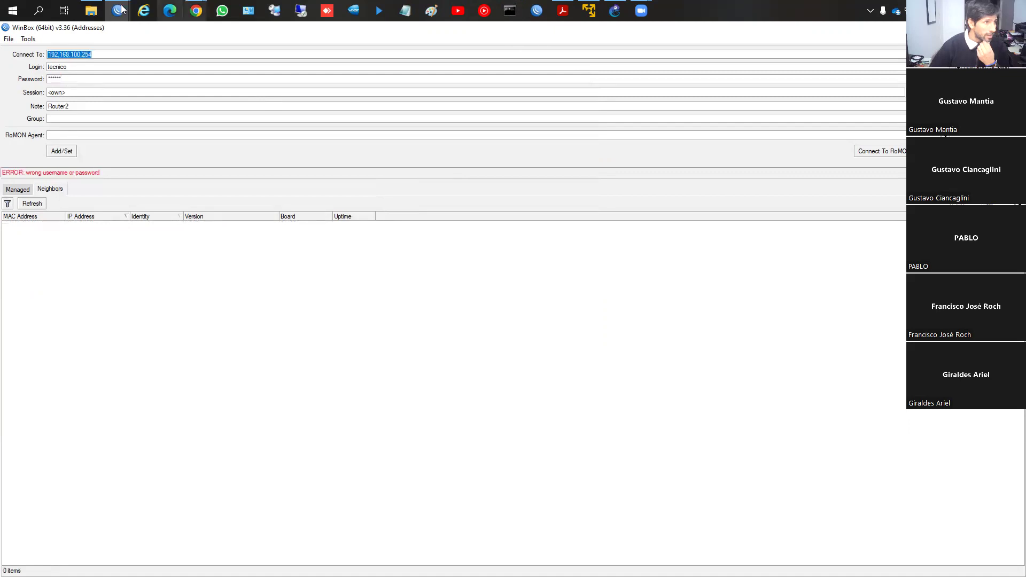
From the admin session, set a new password for tecnico and save the user.
mouse_move(118, 11)
click(91, 81)
double_click(224, 276)
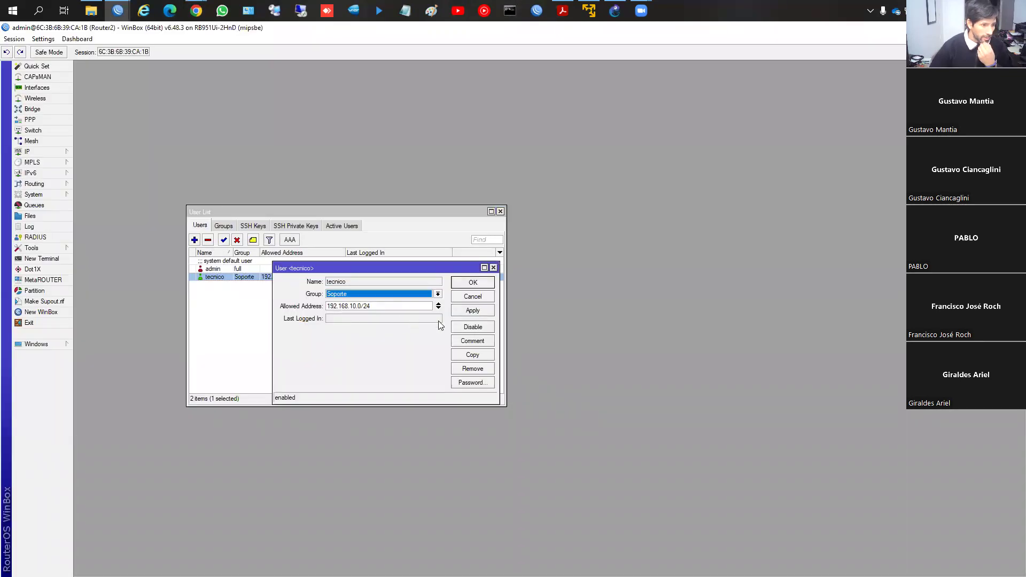
click(472, 383)
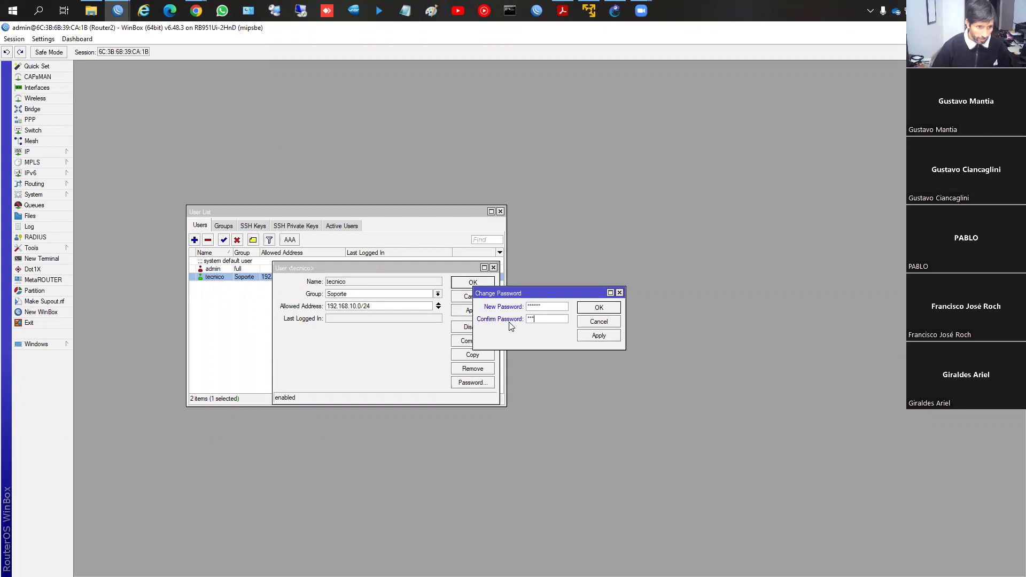
text(6)
click(591, 308)
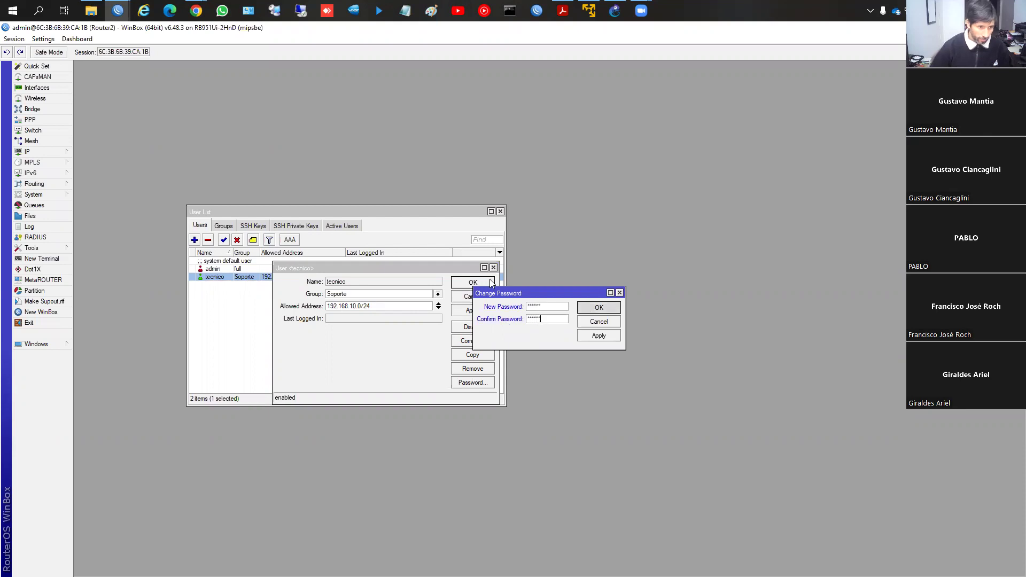
click(473, 284)
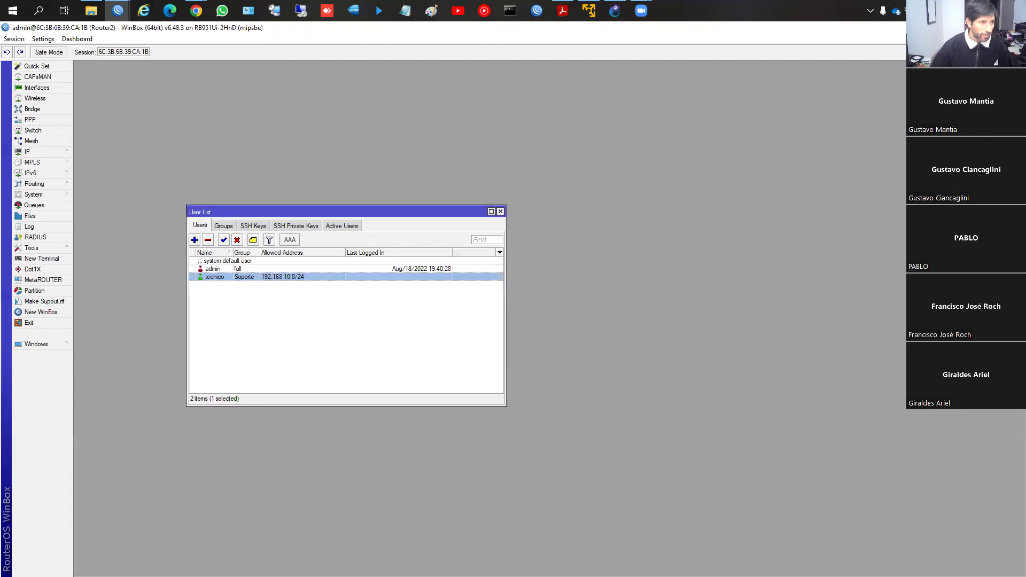
Retry logging in as tecnico with the new password.
mouse_move(117, 11)
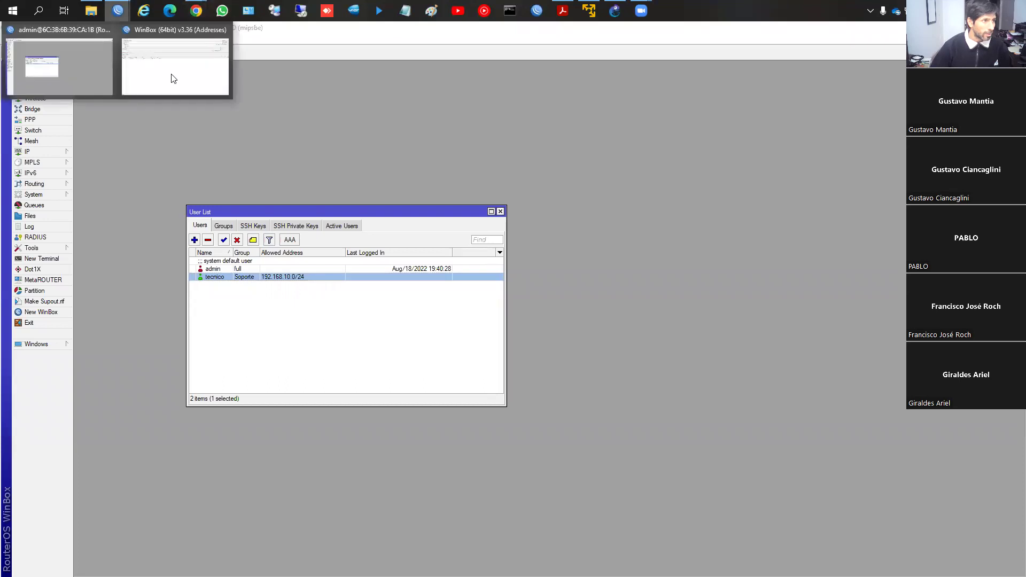
click(171, 76)
double_click(78, 79)
key(Return)
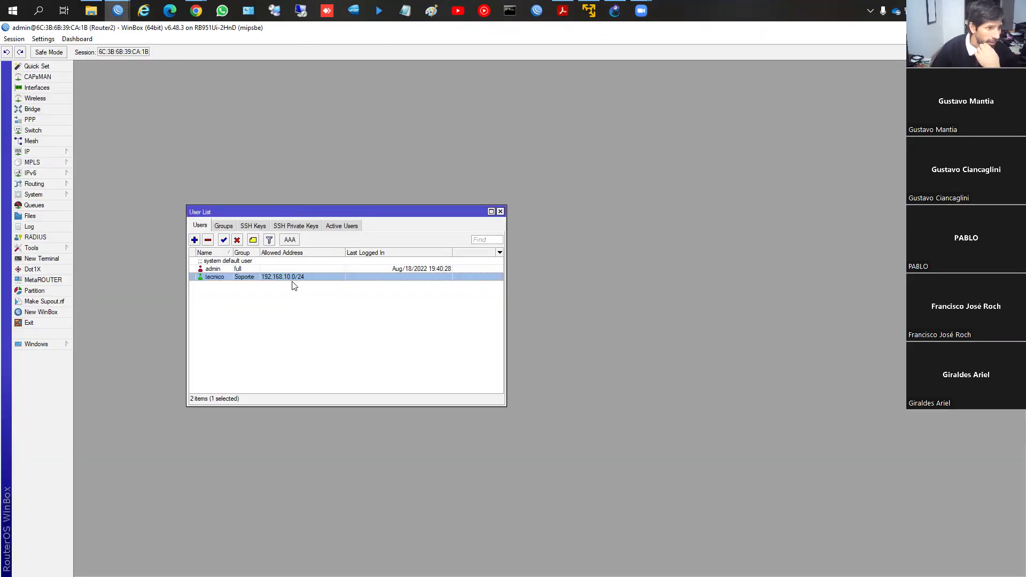
Correct tecnico's allowed address to 192.168.100.0/24 and apply it.
double_click(292, 277)
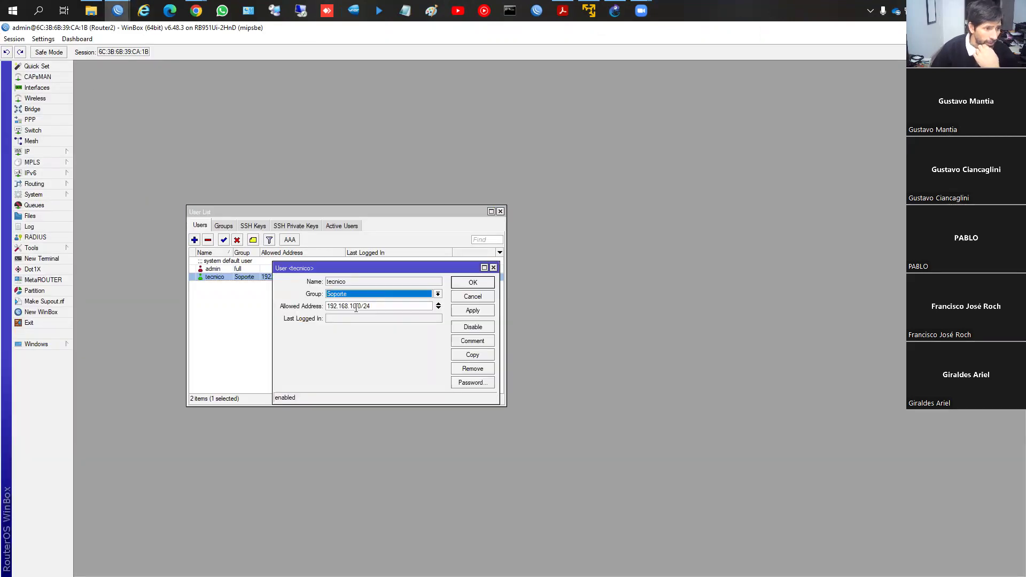
click(356, 307)
text(.0)
click(465, 309)
click(465, 282)
Log in to the router as tecnico again.
mouse_move(120, 12)
click(202, 68)
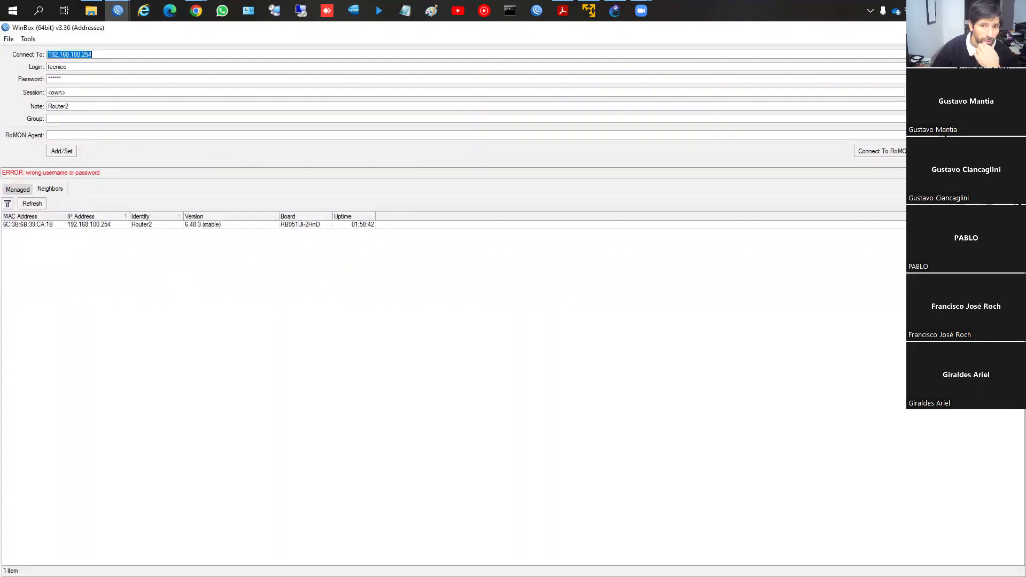
key(Return)
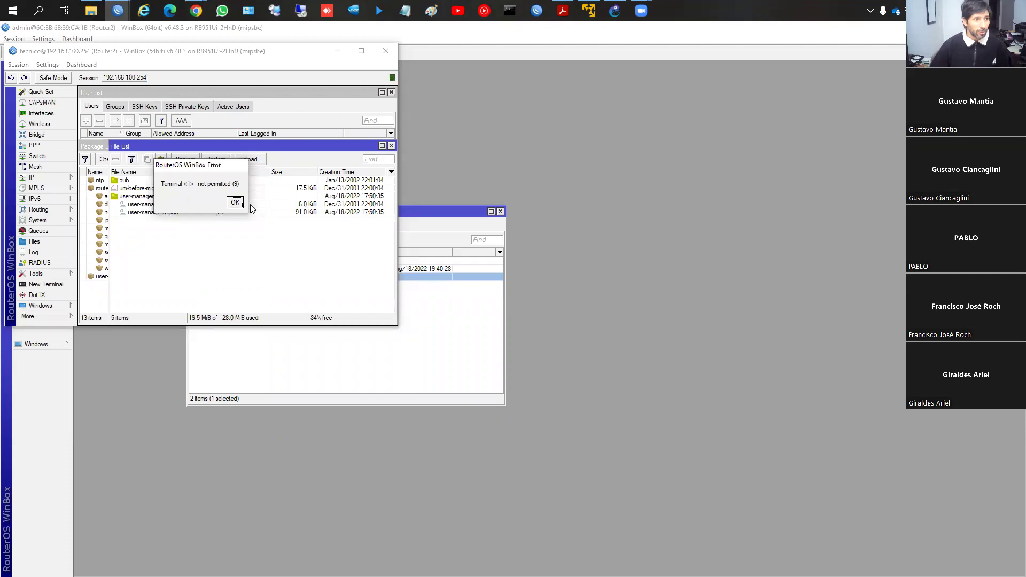
Acknowledge the terminal-not-permitted error and close tecnico's WinBox session window.
click(235, 202)
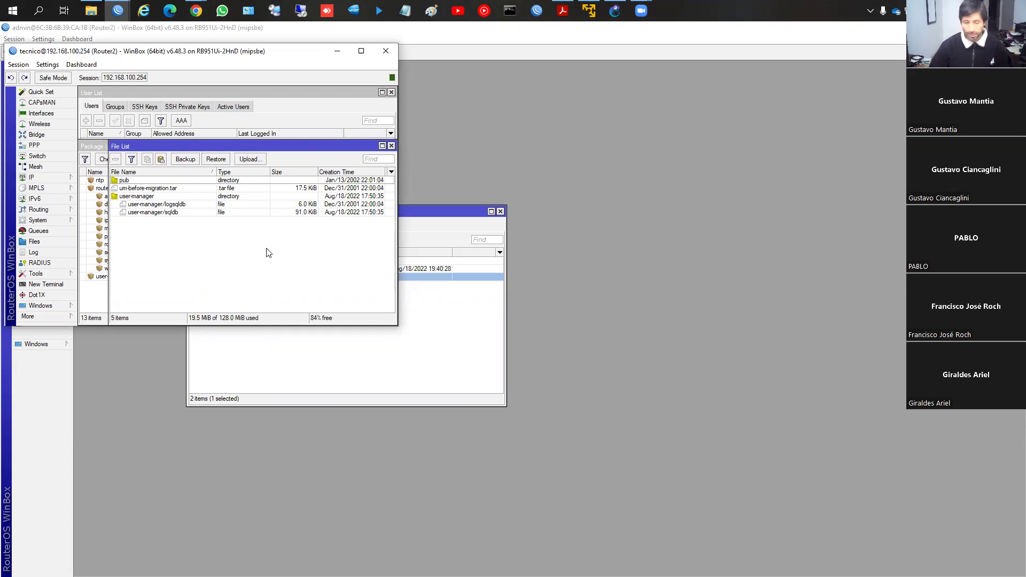
click(262, 212)
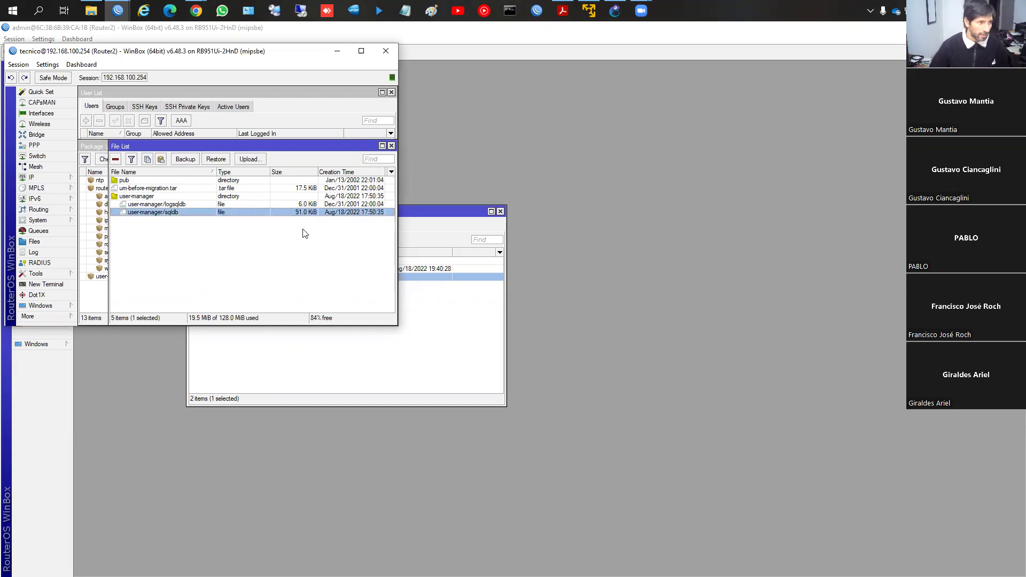
click(394, 51)
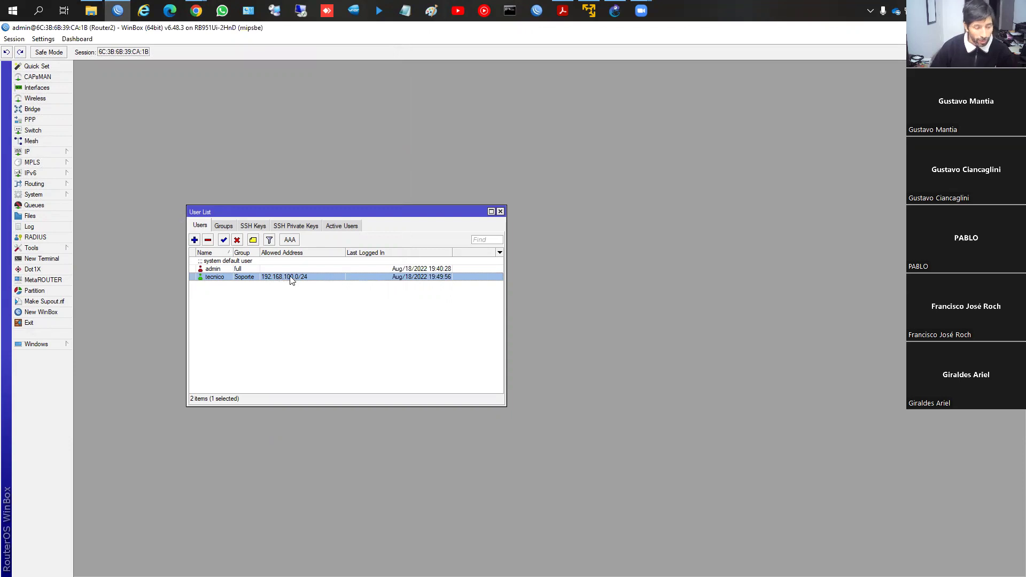
Empty tecnico's Allowed Address field, apply it past the address error, and close its properties.
double_click(291, 276)
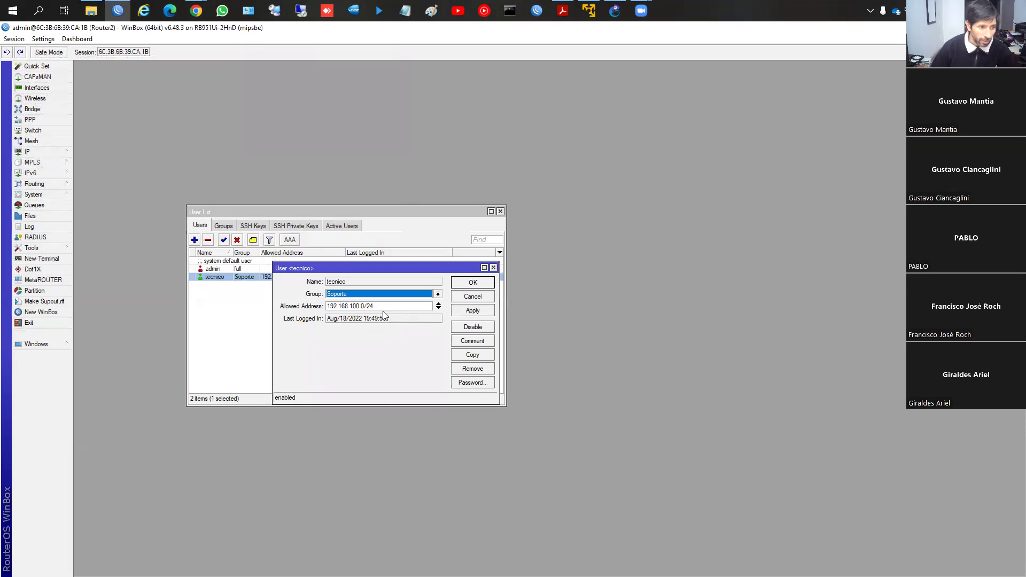
key(Tab)
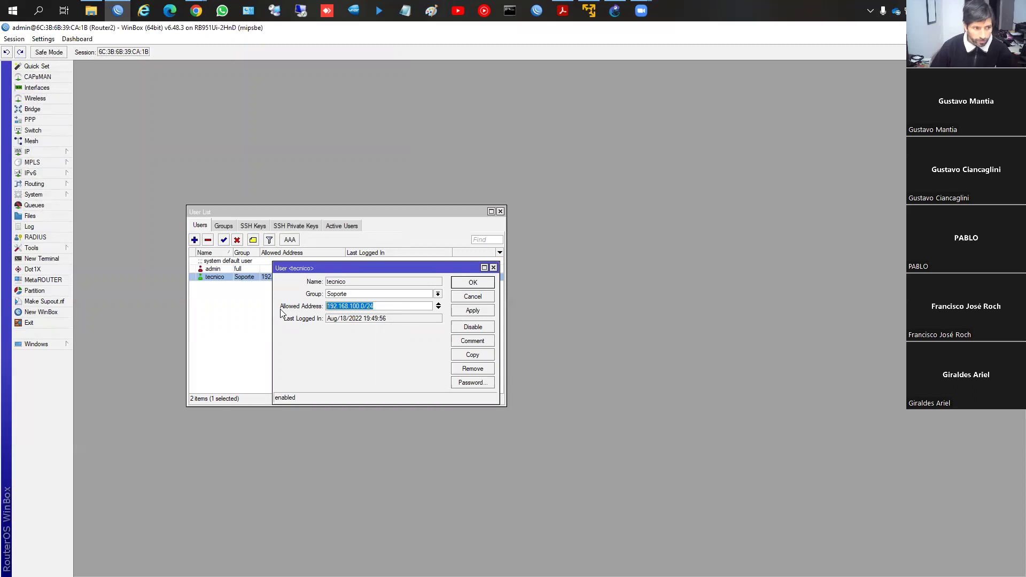
key(BackSpace)
click(472, 311)
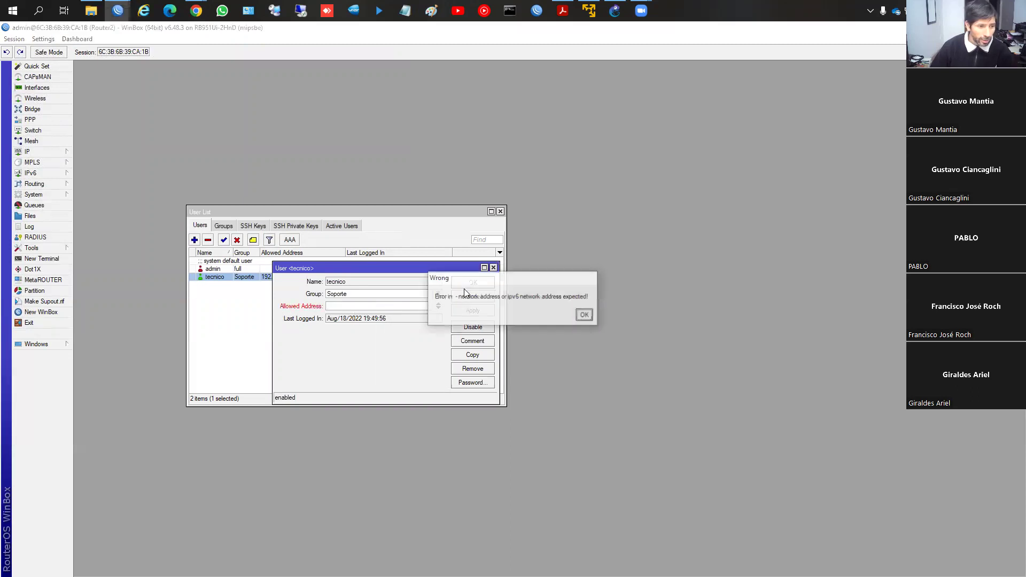
key(Return)
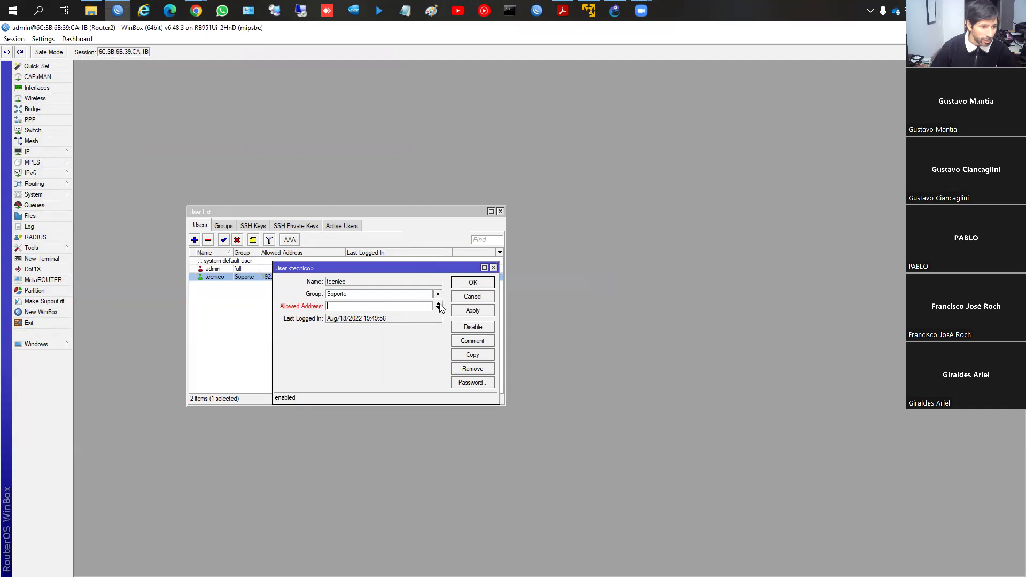
click(472, 311)
click(473, 293)
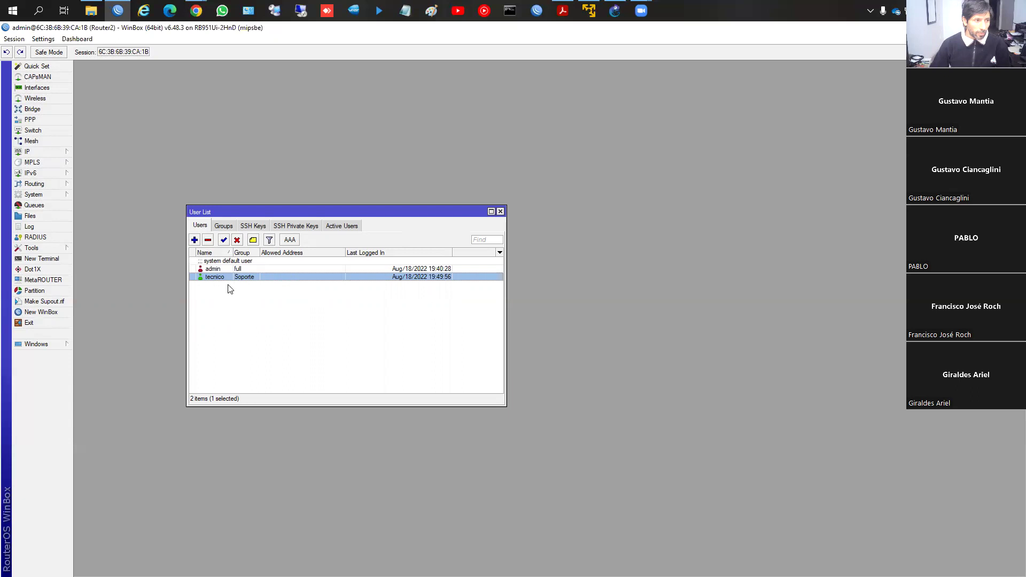
drag(237, 212, 252, 170)
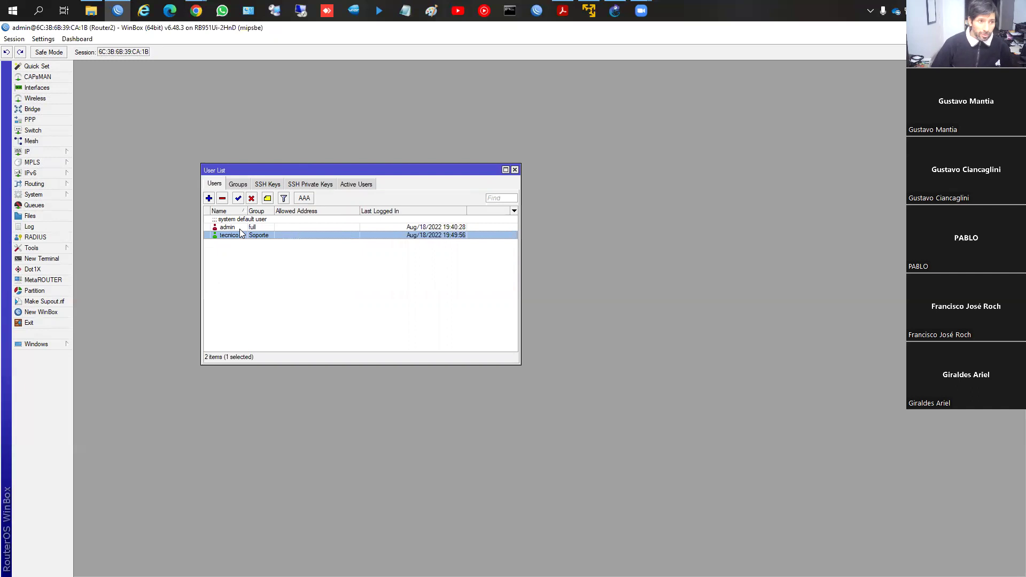
Start a new user named 'issd1234' in the full group.
click(209, 198)
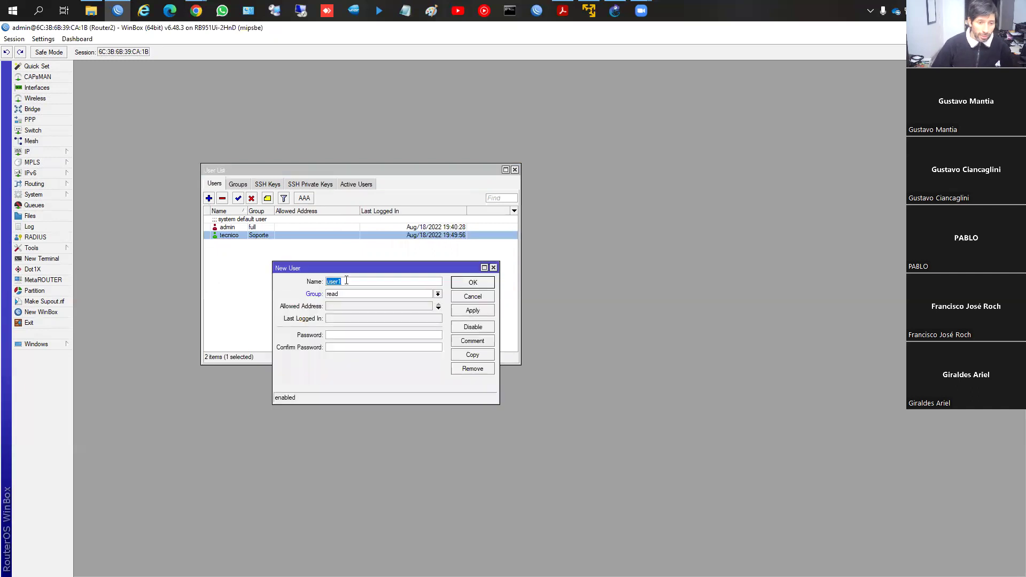
text(issd)
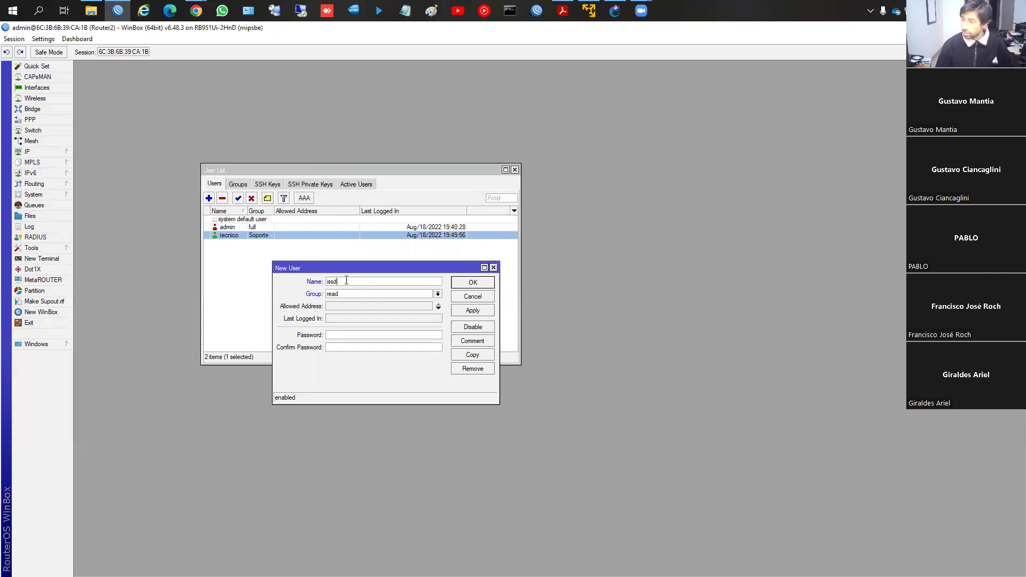
double_click(346, 280)
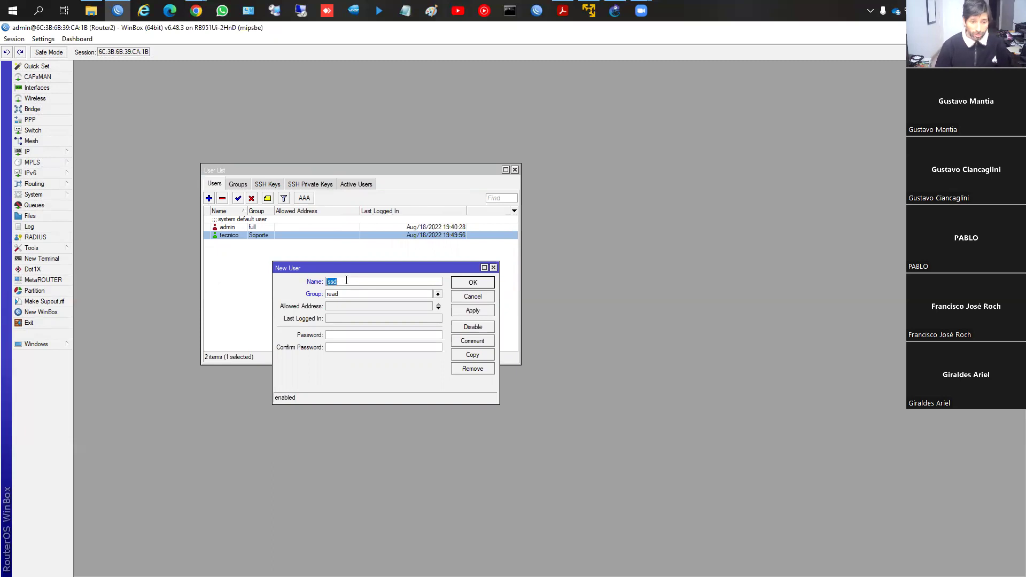
text(ISSD)
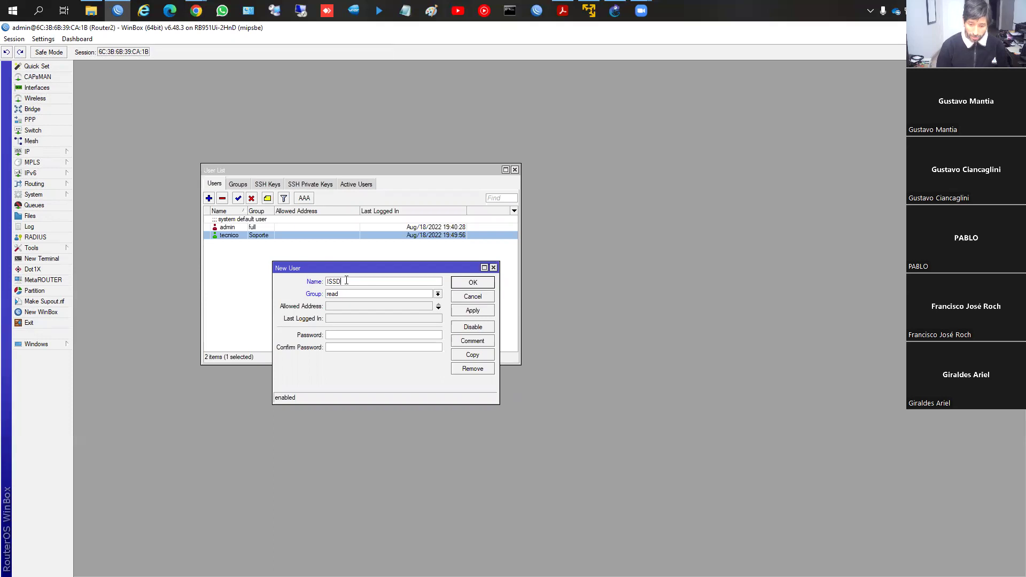
key(BackSpace)
key(BackSpace)
key(BackSpace)
key(BackSpace)
text(issd)
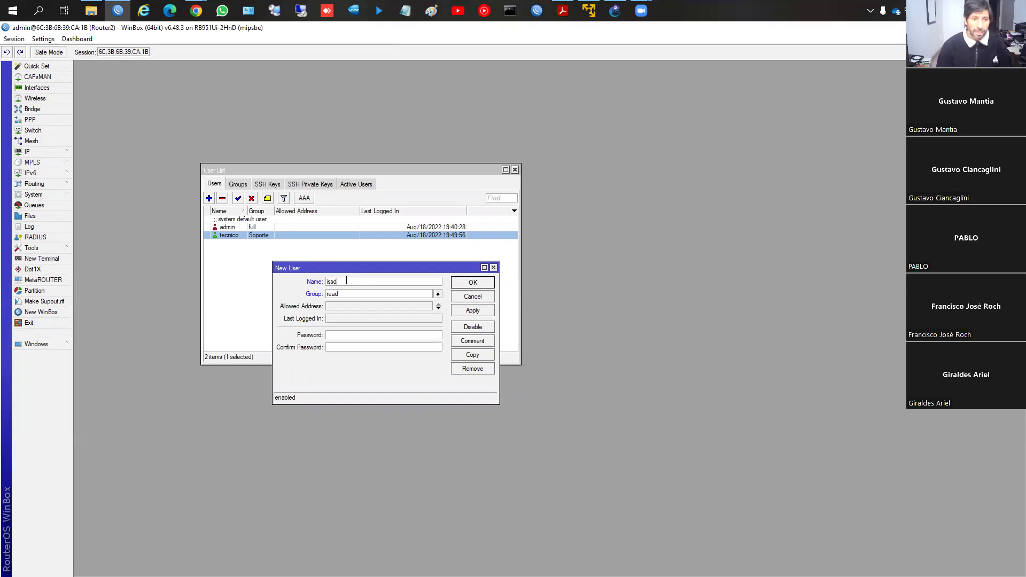
text(1234)
key(Tab)
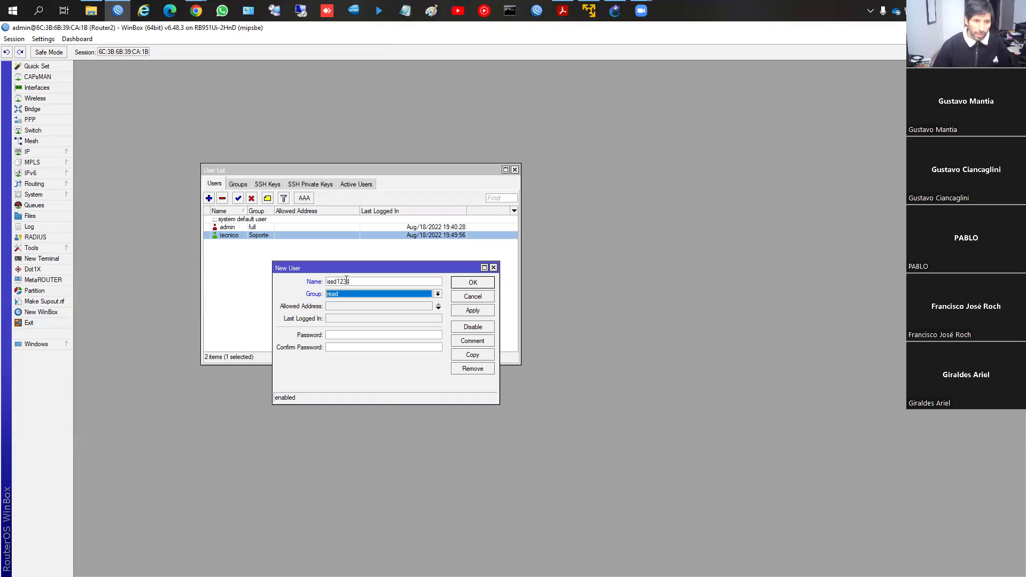
click(406, 295)
click(377, 309)
Enter the password, correct the mismatched confirmation, and save the new user.
click(336, 335)
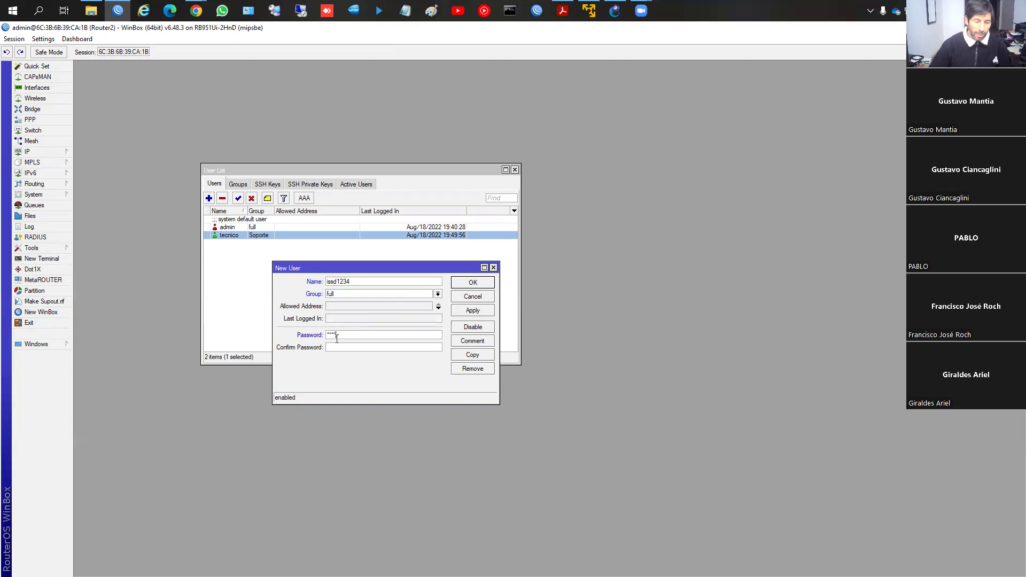
click(461, 311)
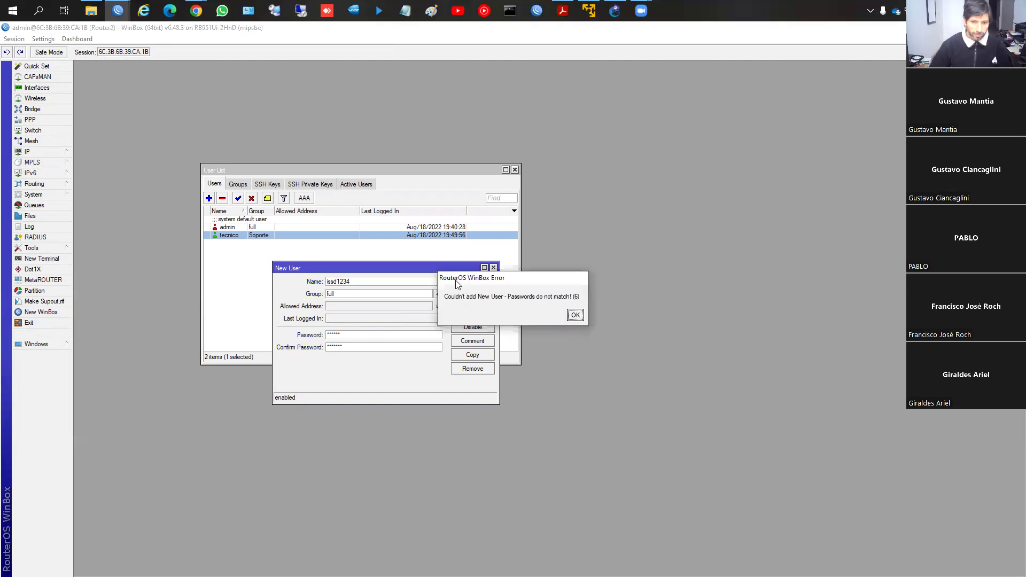
drag(457, 284, 353, 285)
click(472, 315)
click(355, 347)
double_click(355, 346)
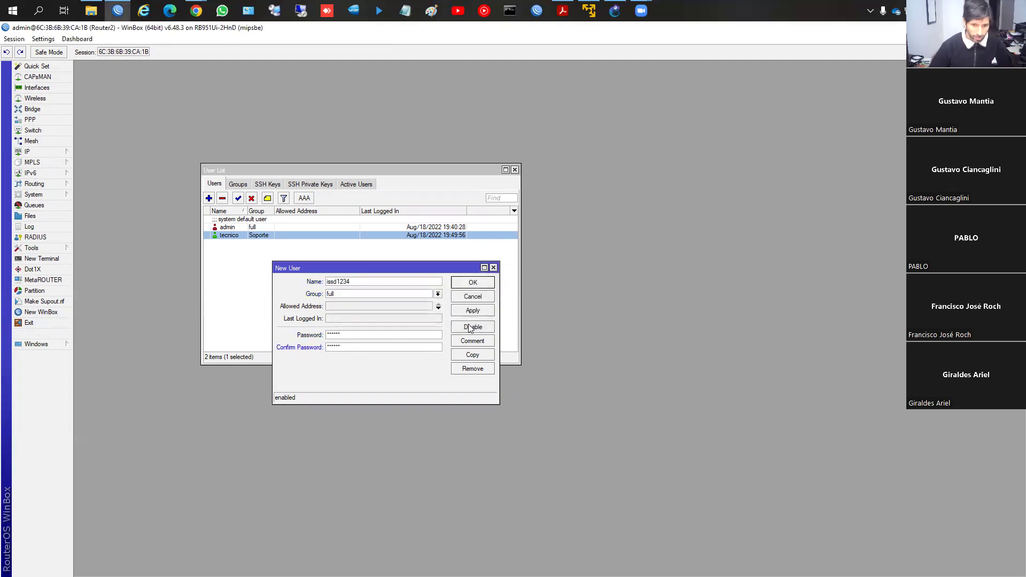
click(476, 311)
click(472, 283)
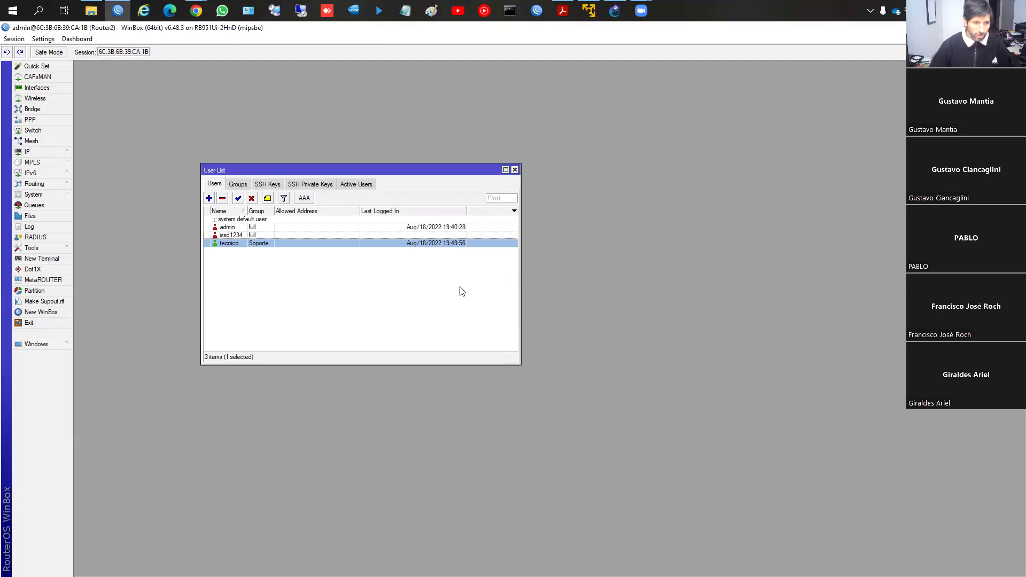
click(232, 235)
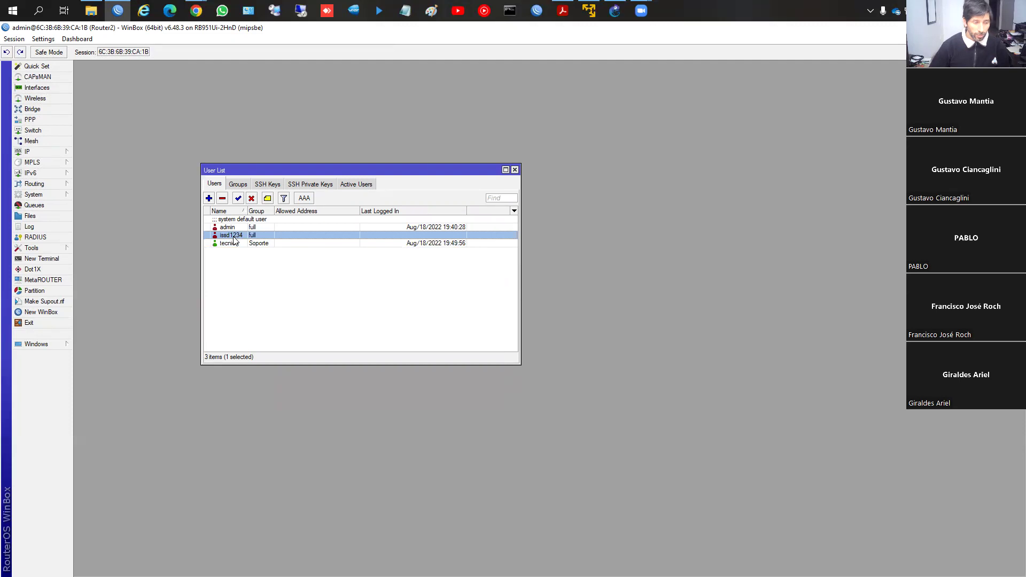
click(236, 232)
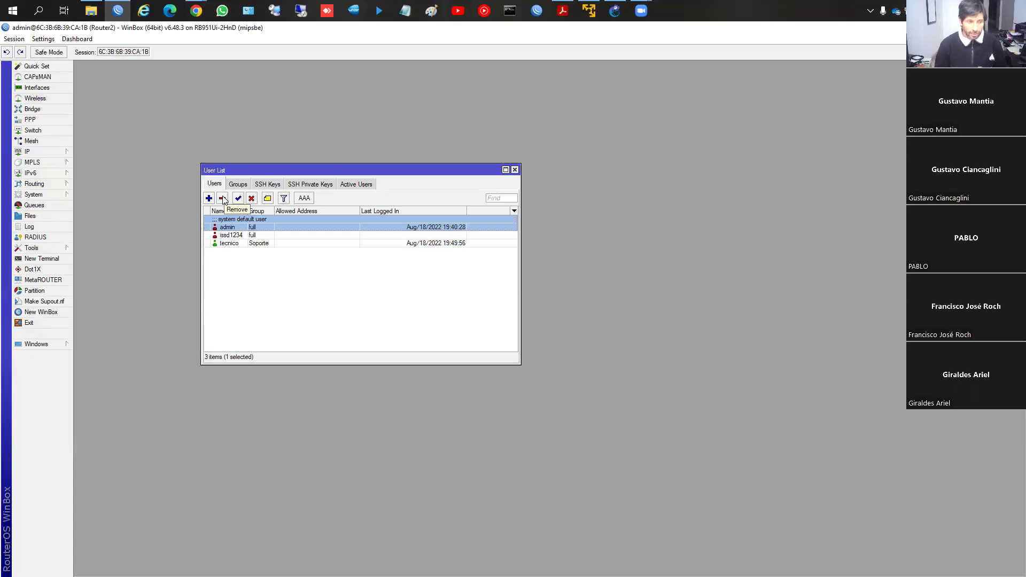
click(234, 235)
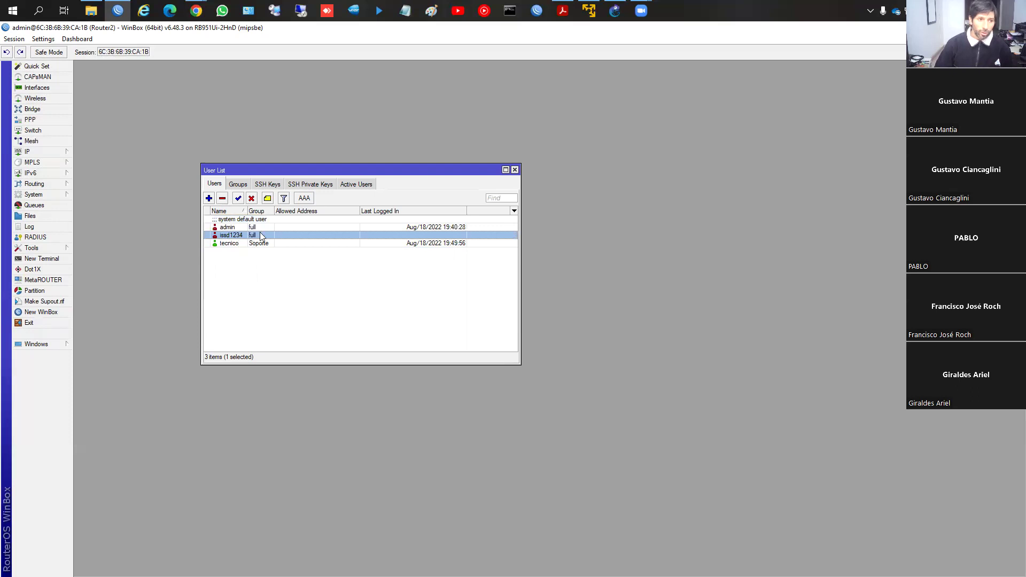
click(233, 227)
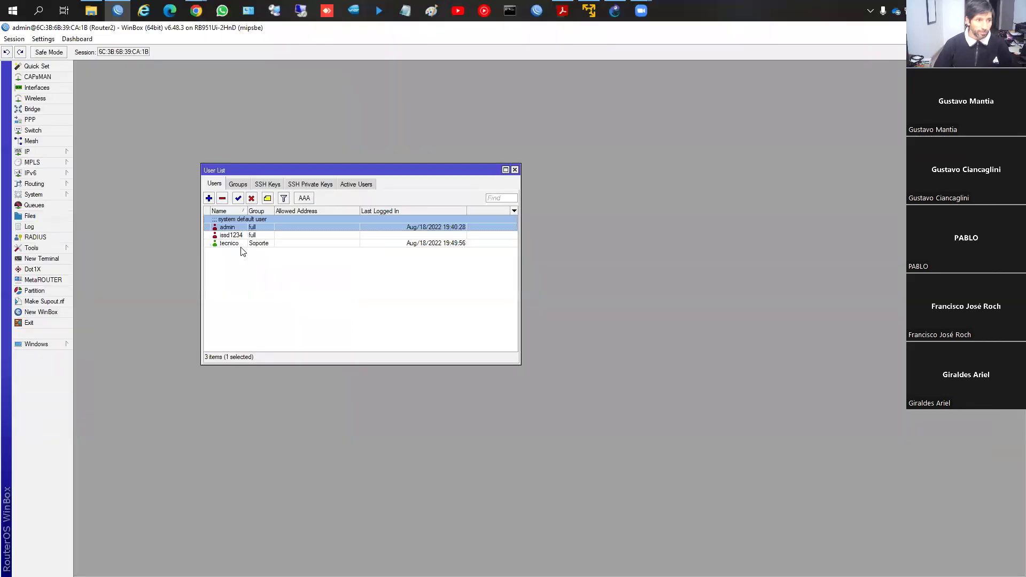
click(239, 245)
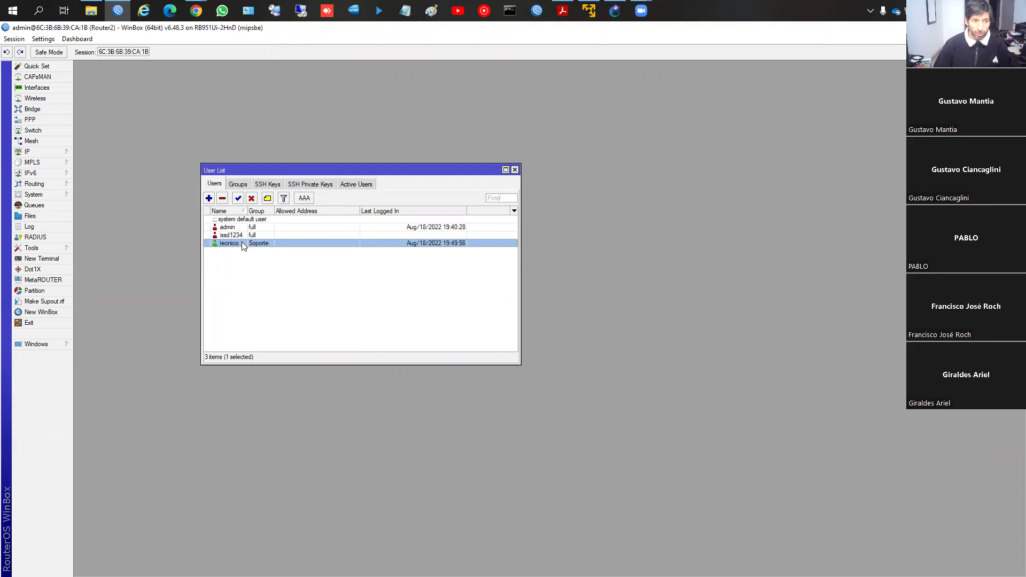
Disable the tecnico account from the User List toolbar, then go to the IP menu.
click(251, 198)
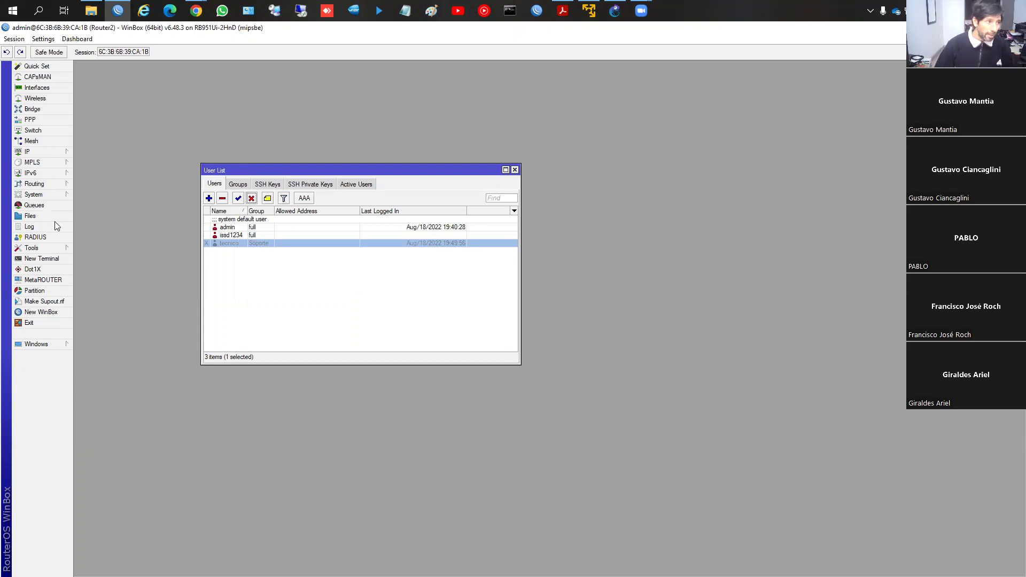
click(50, 153)
click(113, 312)
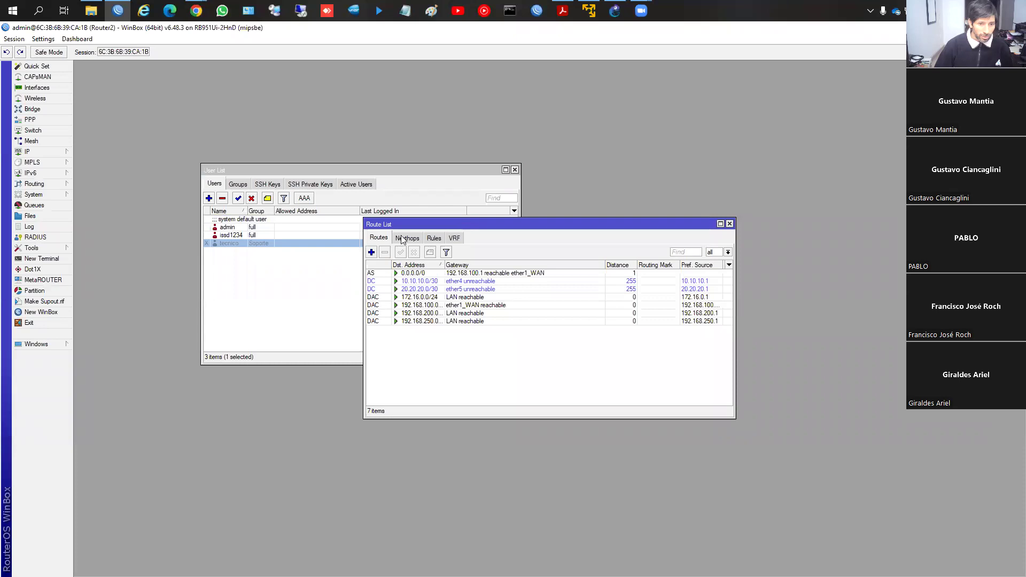
drag(406, 224, 242, 206)
click(255, 294)
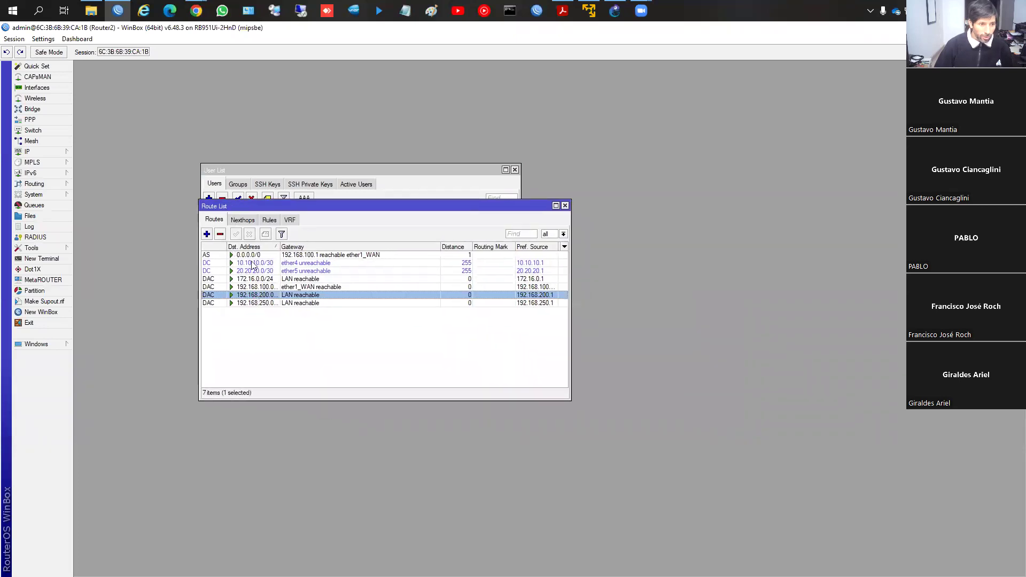
click(250, 267)
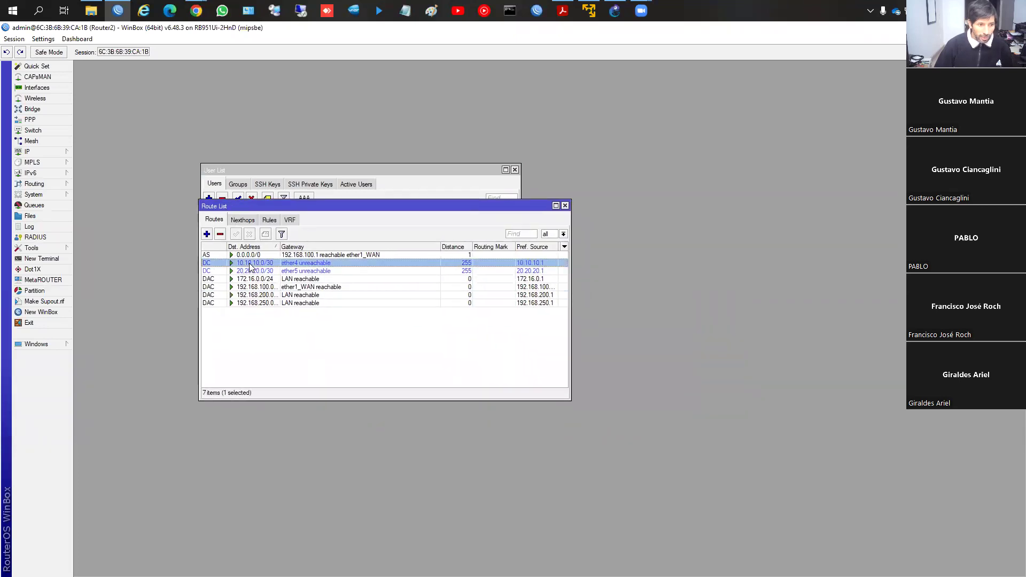
click(238, 255)
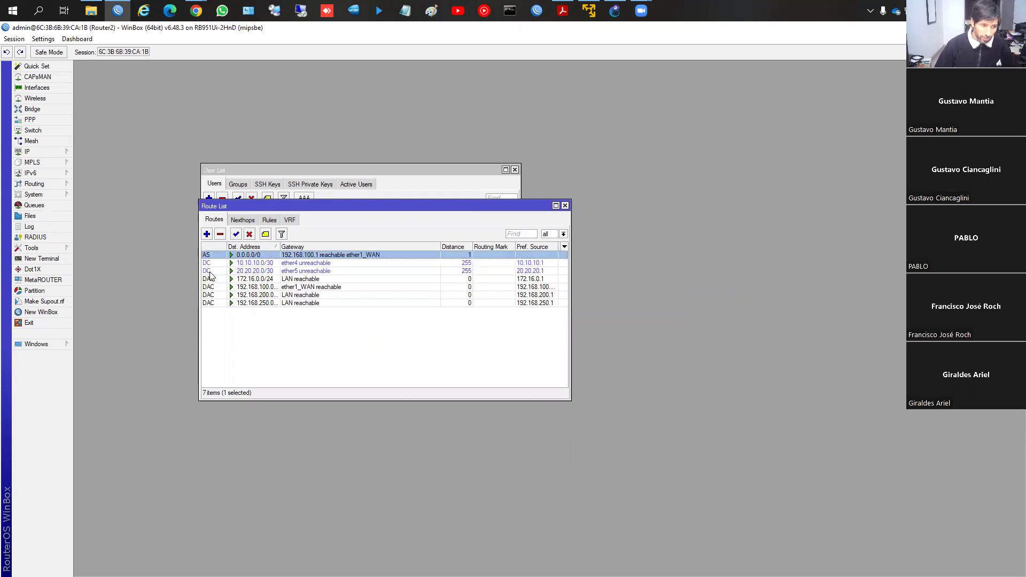
click(225, 271)
click(227, 279)
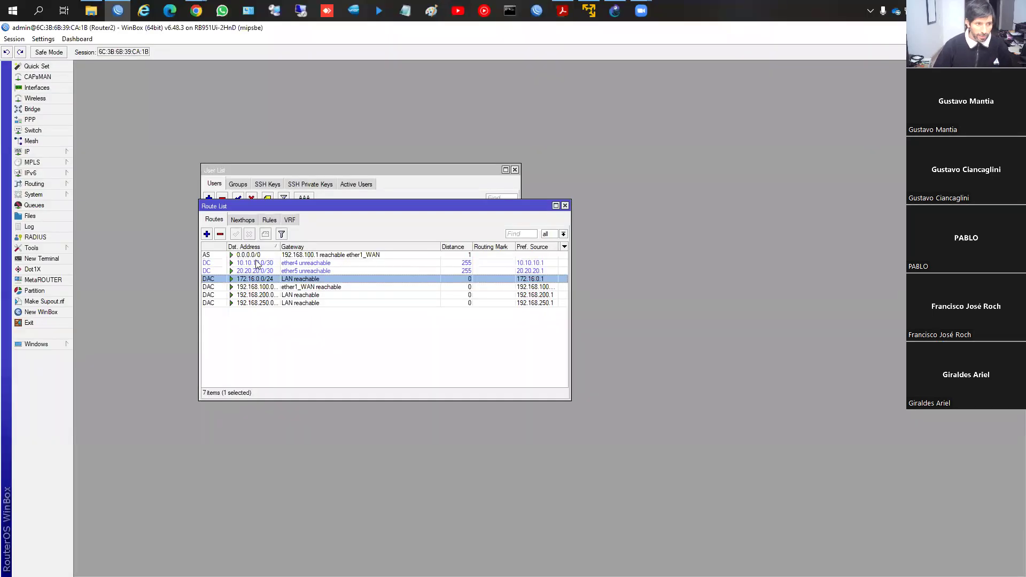
click(503, 281)
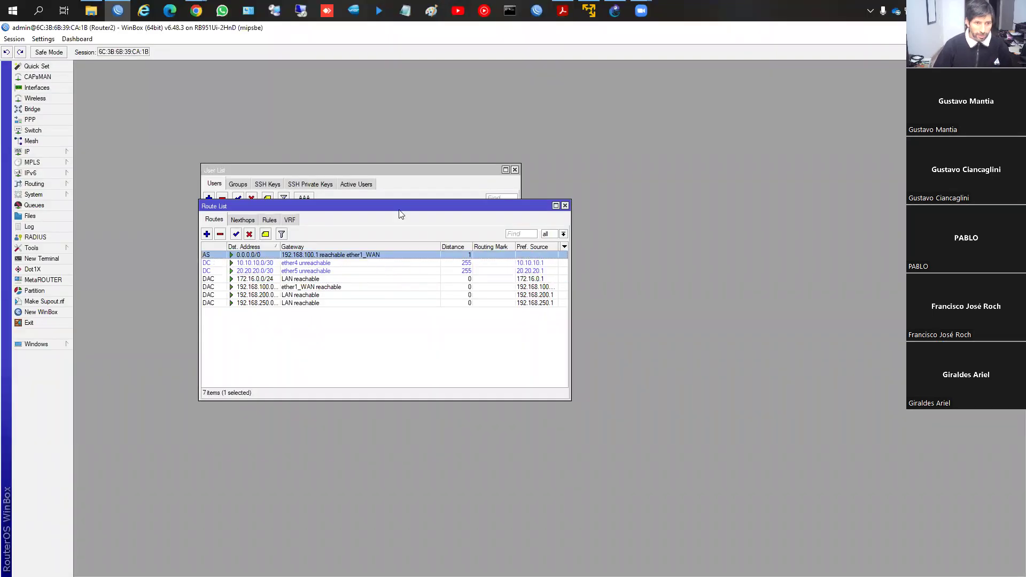
drag(397, 212, 381, 215)
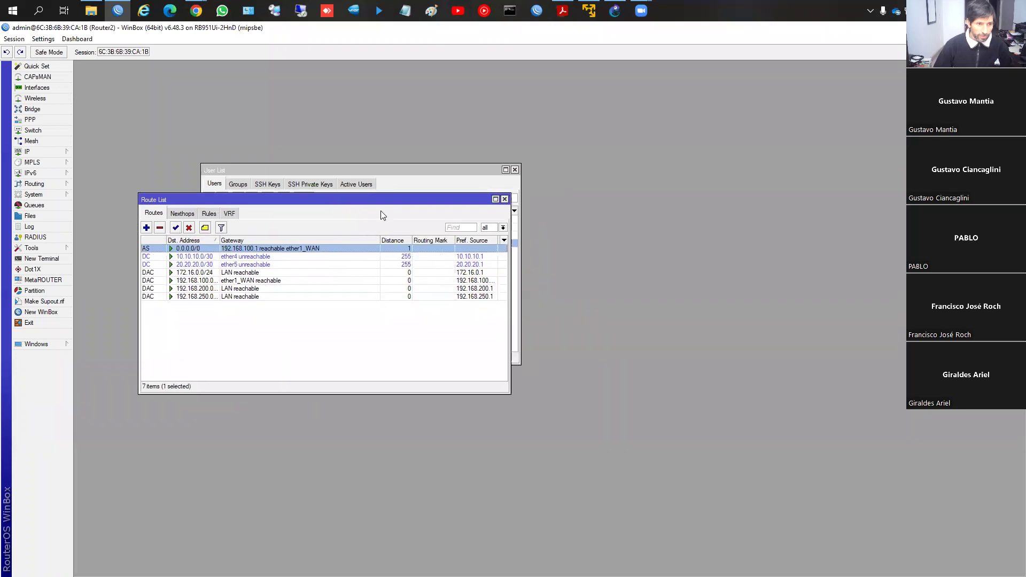
click(504, 200)
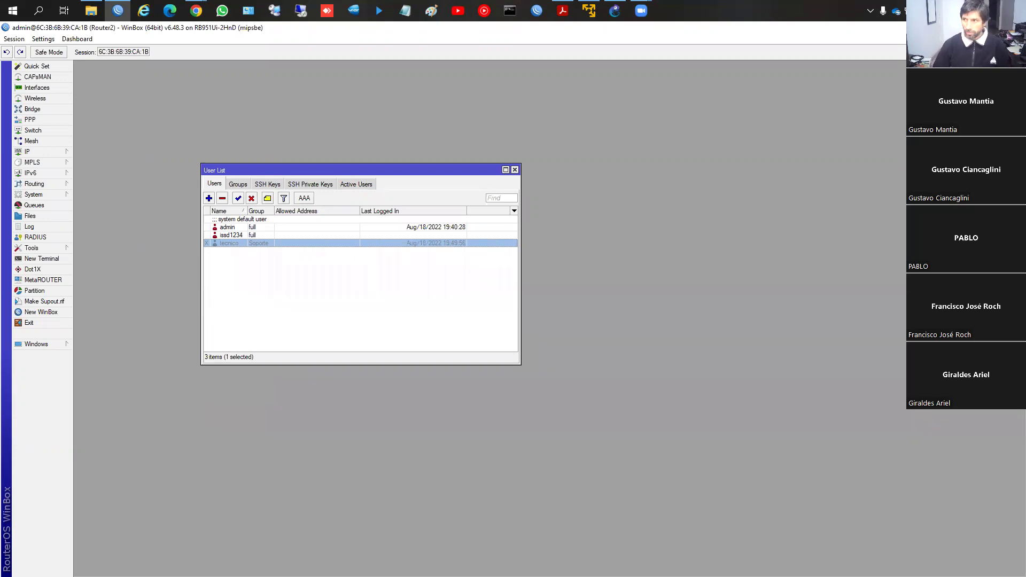
key(alt+Tab)
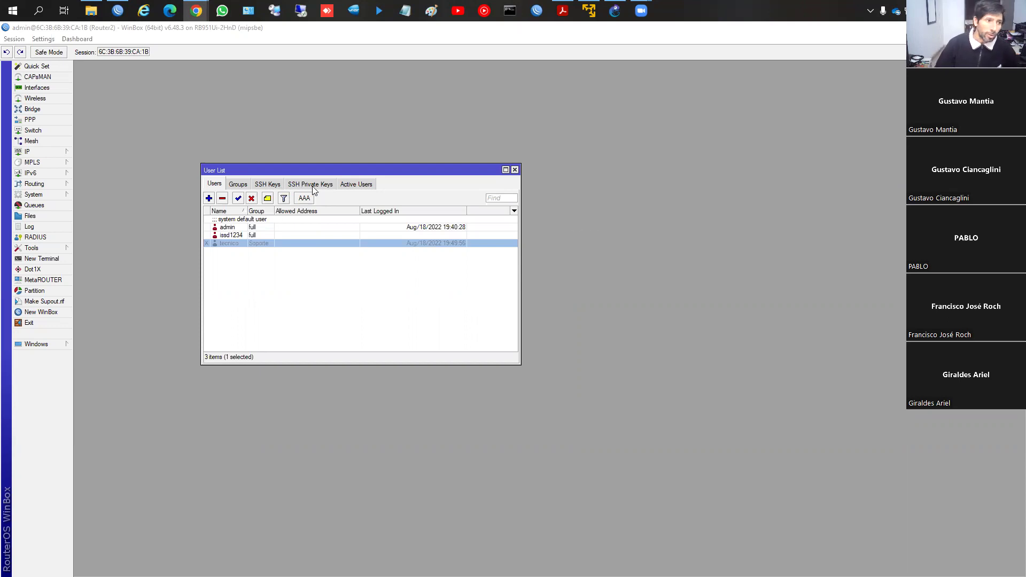
Check the SSH Keys and SSH Private Keys tabs, ending on the Active Users tab.
click(265, 189)
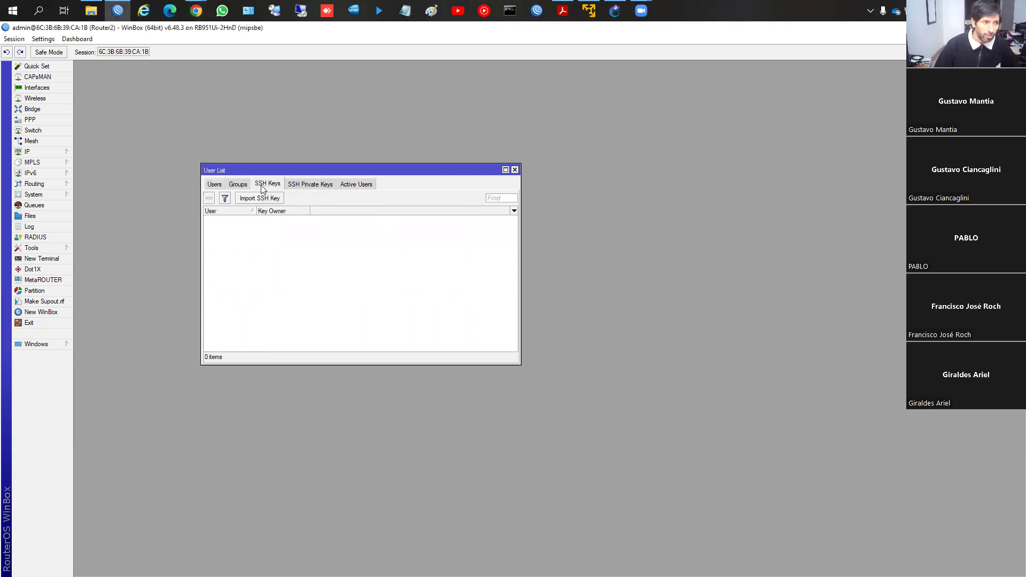
click(303, 185)
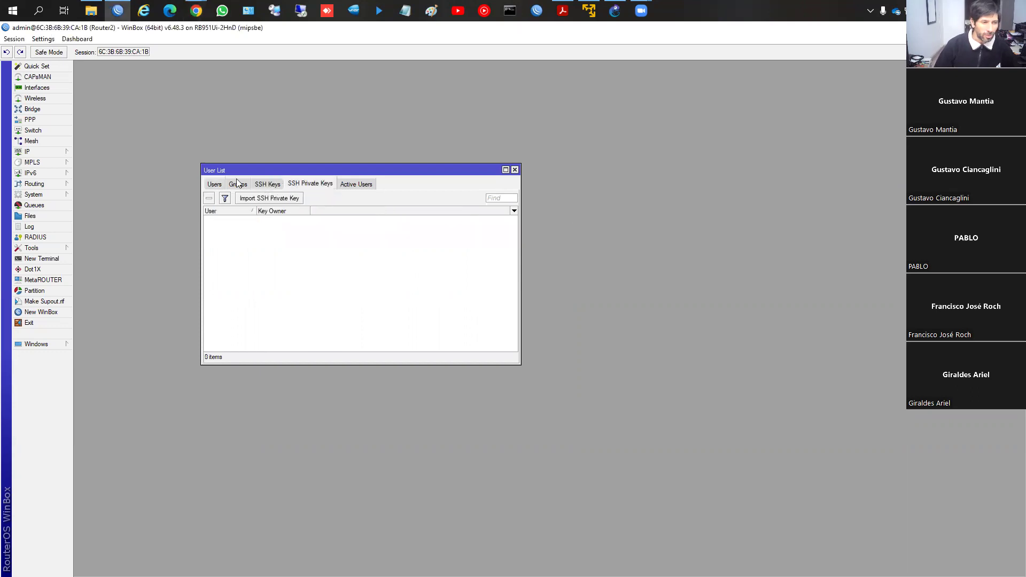
click(273, 184)
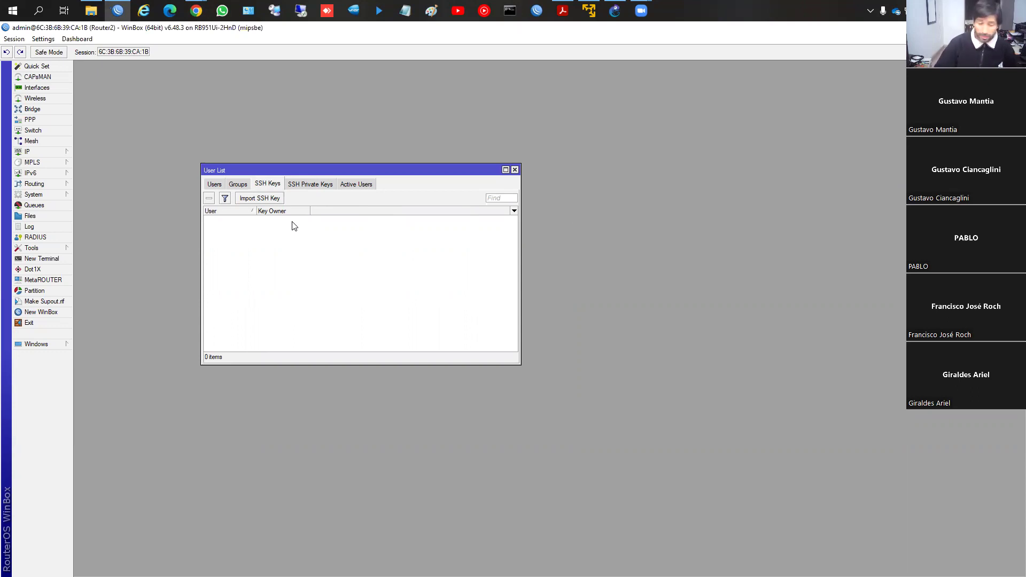
click(346, 188)
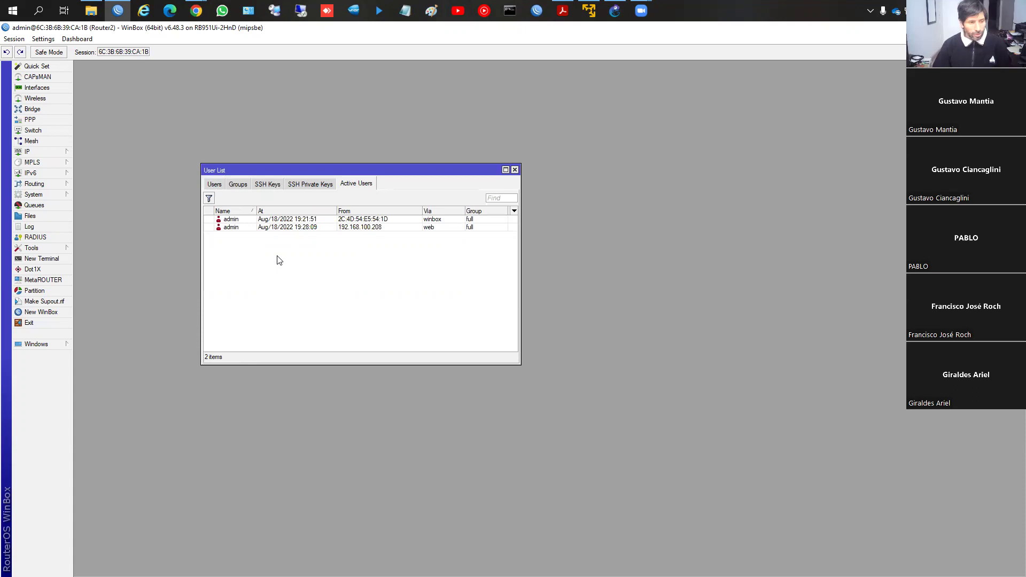
Close the User List and advance two slides in Acrobat Reader to 'Actualización de RouterOS'.
mouse_move(204, 210)
mouse_down()
mouse_move(287, 244)
mouse_move(498, 237)
mouse_up()
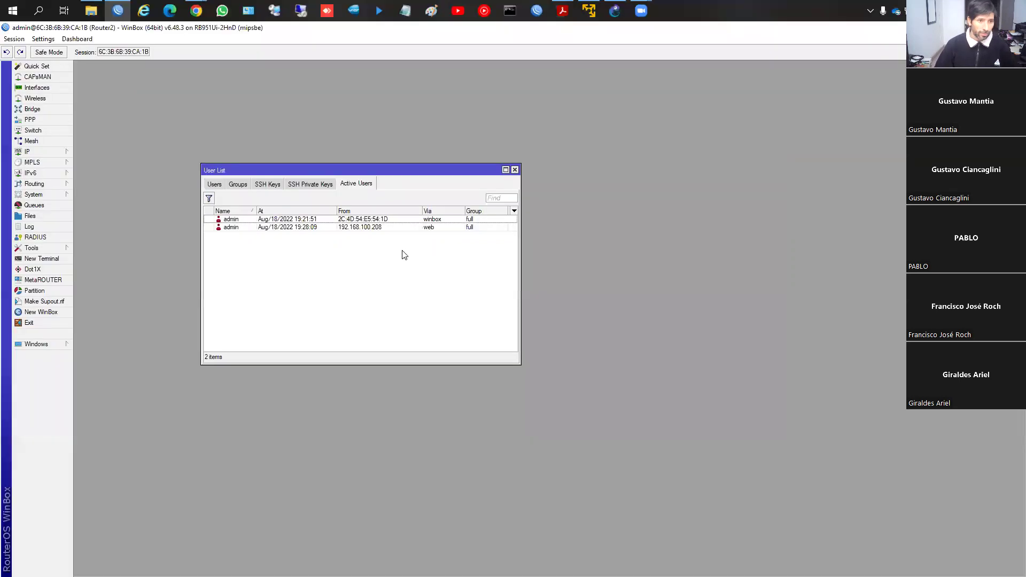
click(765, 104)
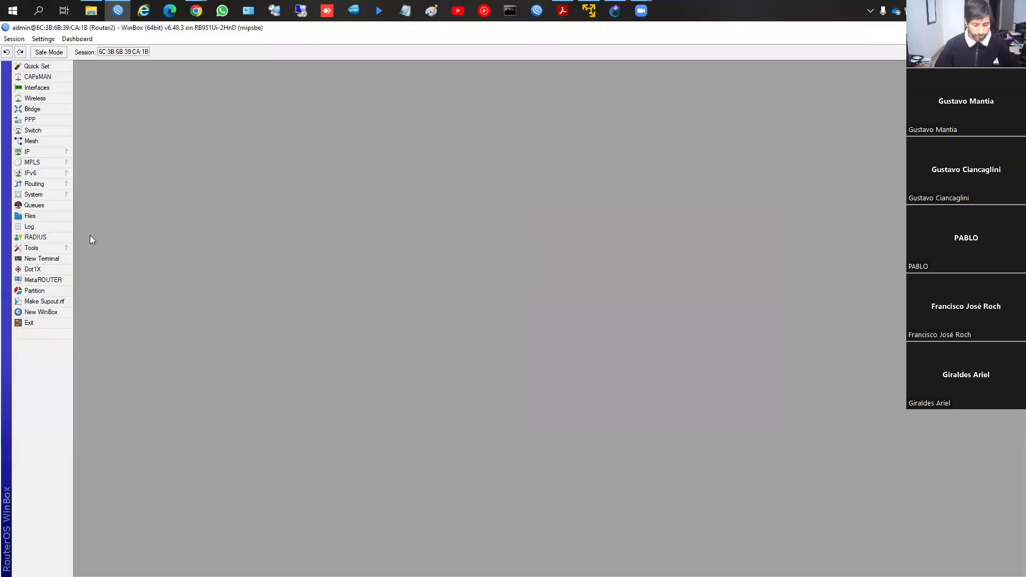
click(559, 16)
key(Right)
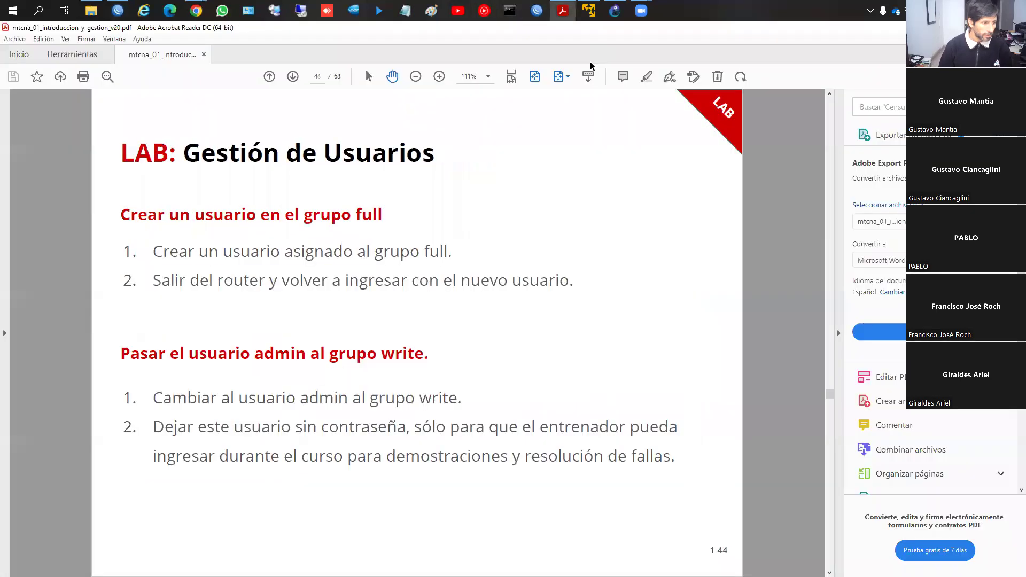
key(Right)
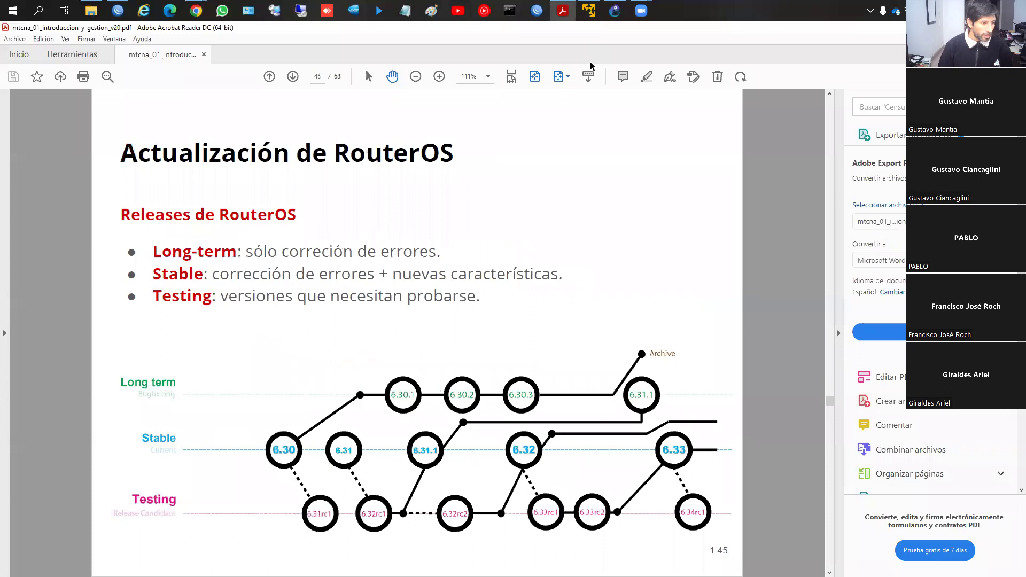
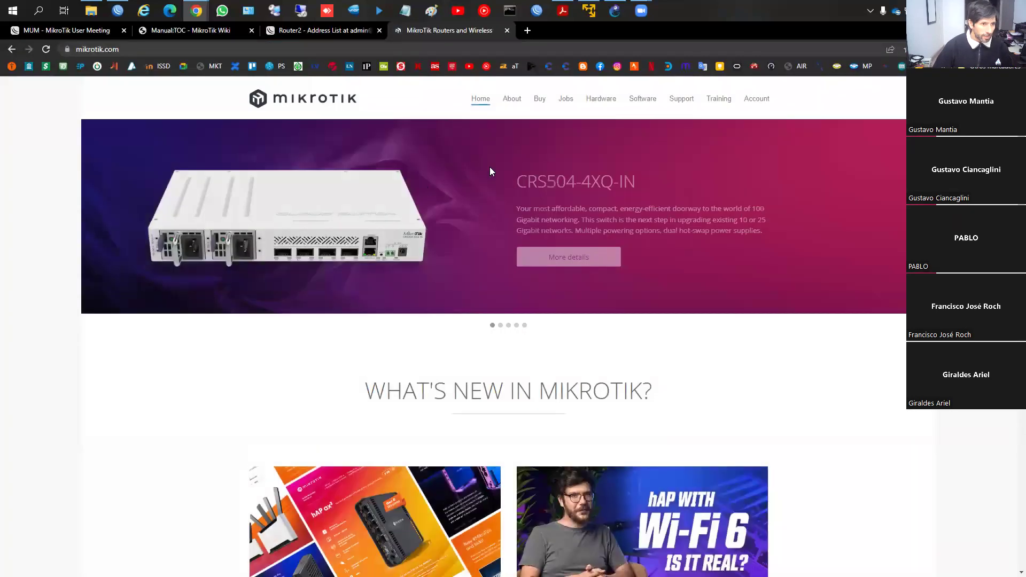
Load mikrotik.com's Software page listing RouterOS v7 packages 7.4.1 Stable and 7.5beta11 Testing.
click(646, 101)
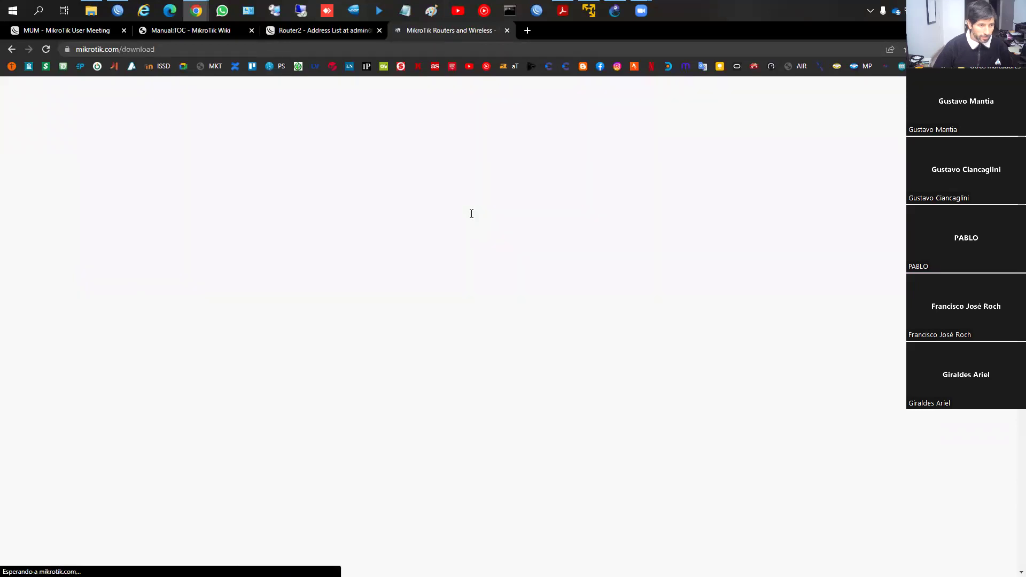
scroll(471, 215, down, 5)
scroll(472, 220, up, 2)
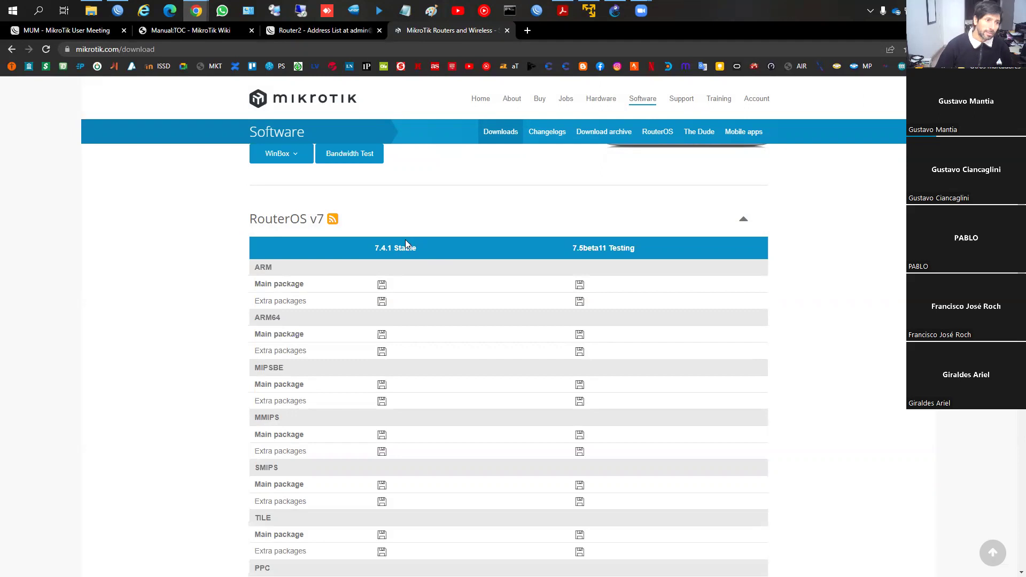
Collapse the RouterOS v7 section and expand the RouterOS v6 download table.
scroll(440, 247, down, 2)
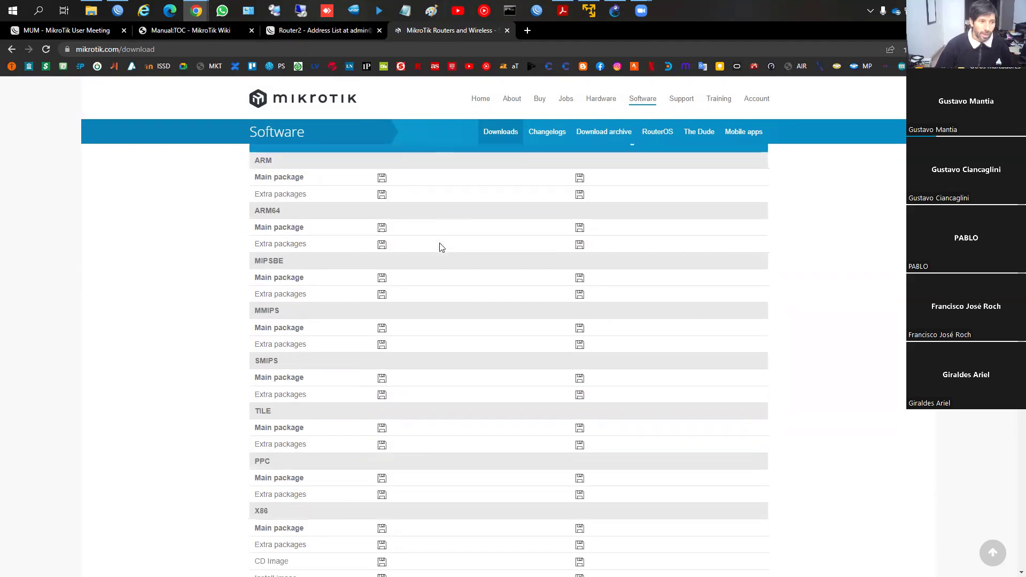
scroll(439, 247, up, 3)
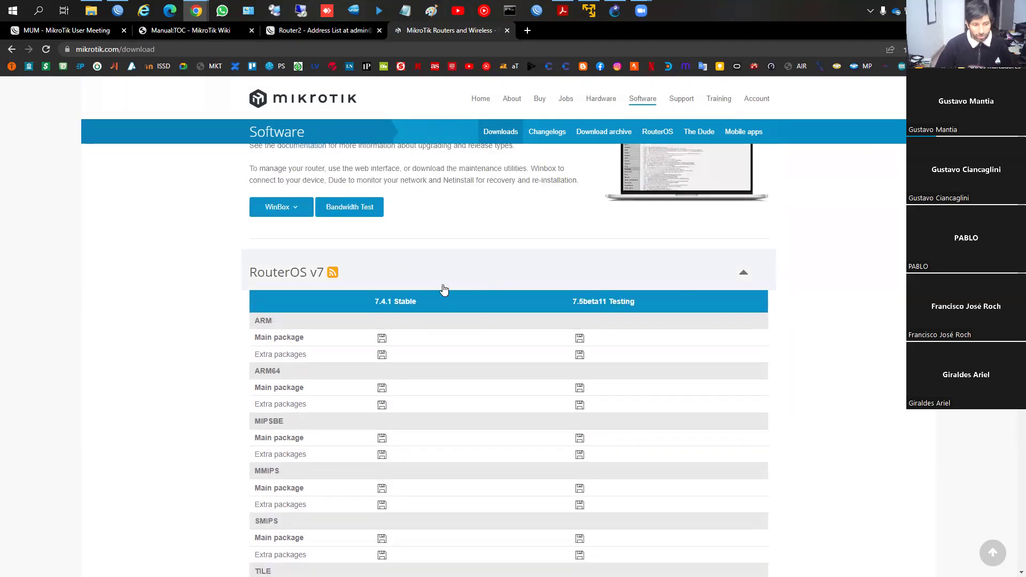
scroll(425, 275, down, 5)
scroll(428, 275, up, 5)
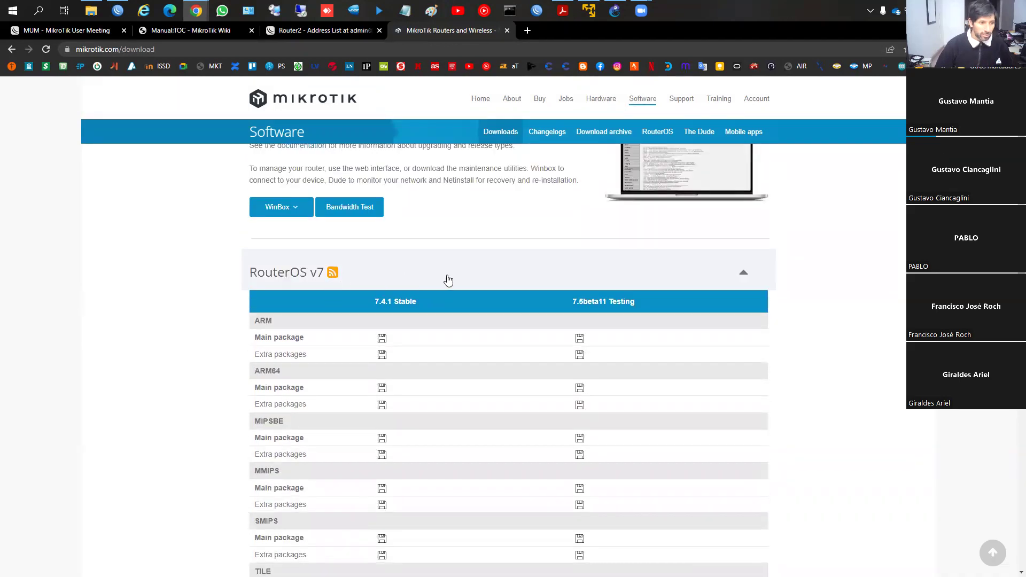
click(743, 273)
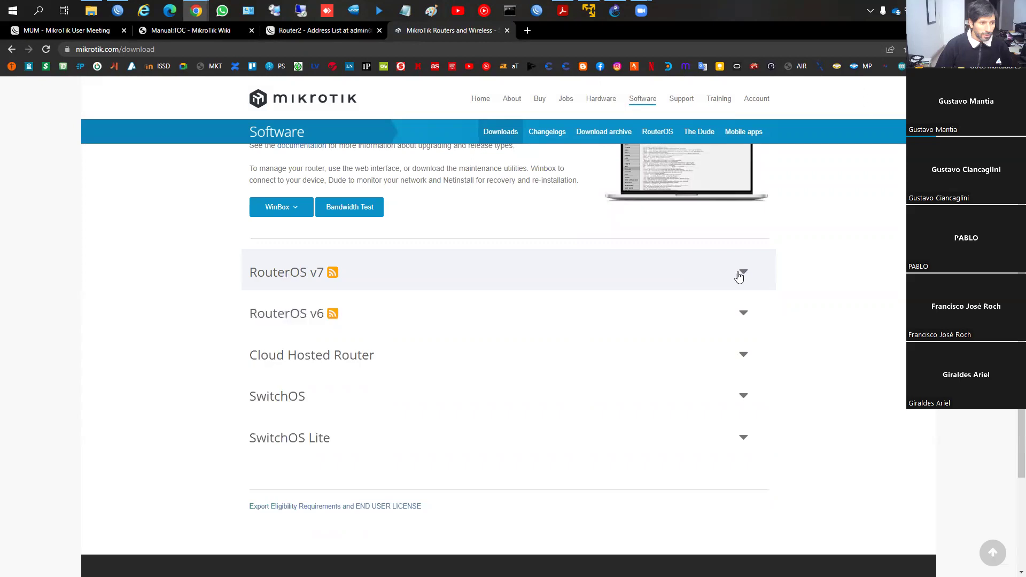
click(743, 314)
Highlight versions 6.48.6 long-term and 6.49.6 stable, plus the ARM, ARM64, MIPSBE and MMIPS rows.
scroll(646, 316, down, 3)
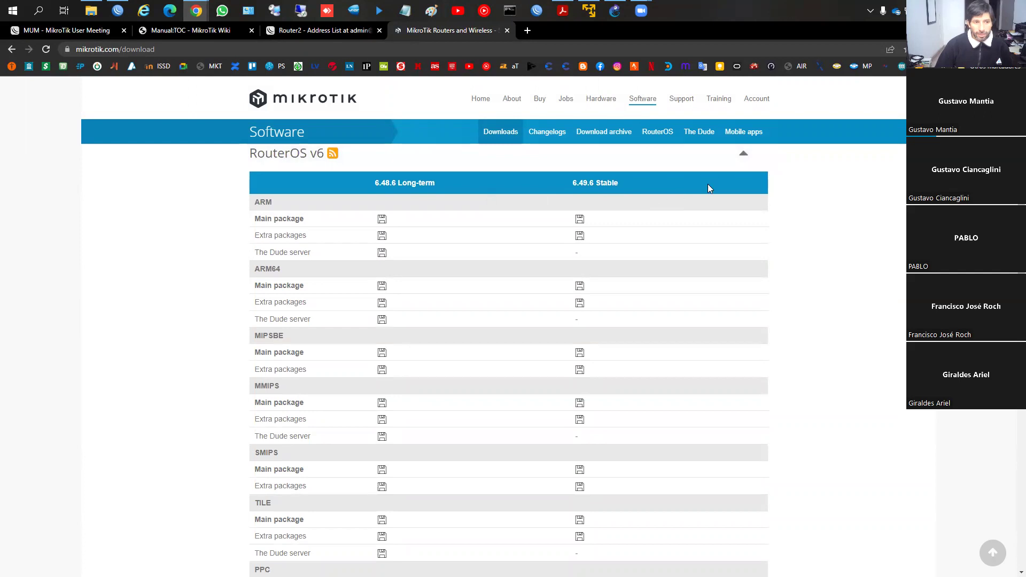
scroll(722, 204, up, 1)
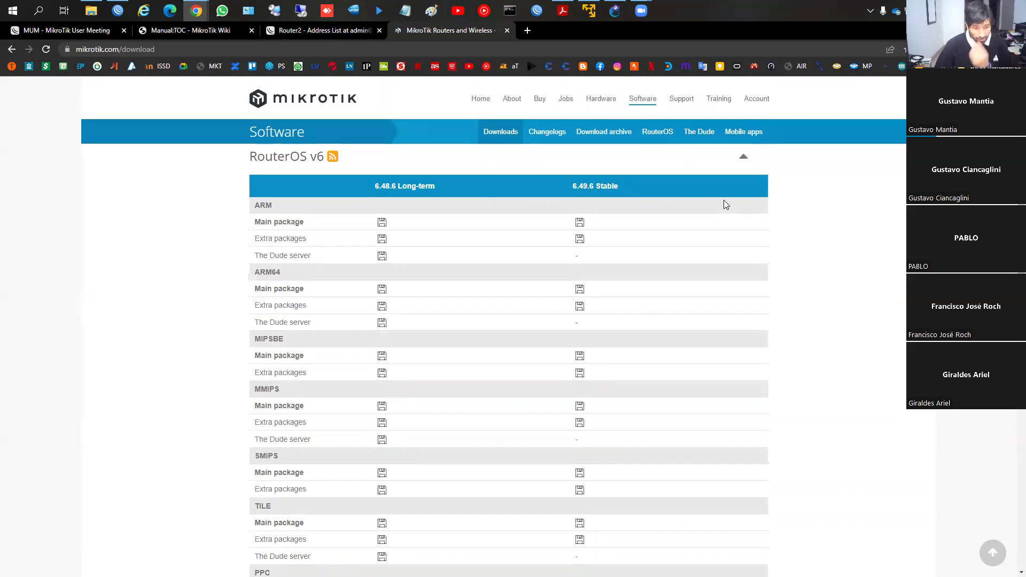
scroll(698, 247, up, 3)
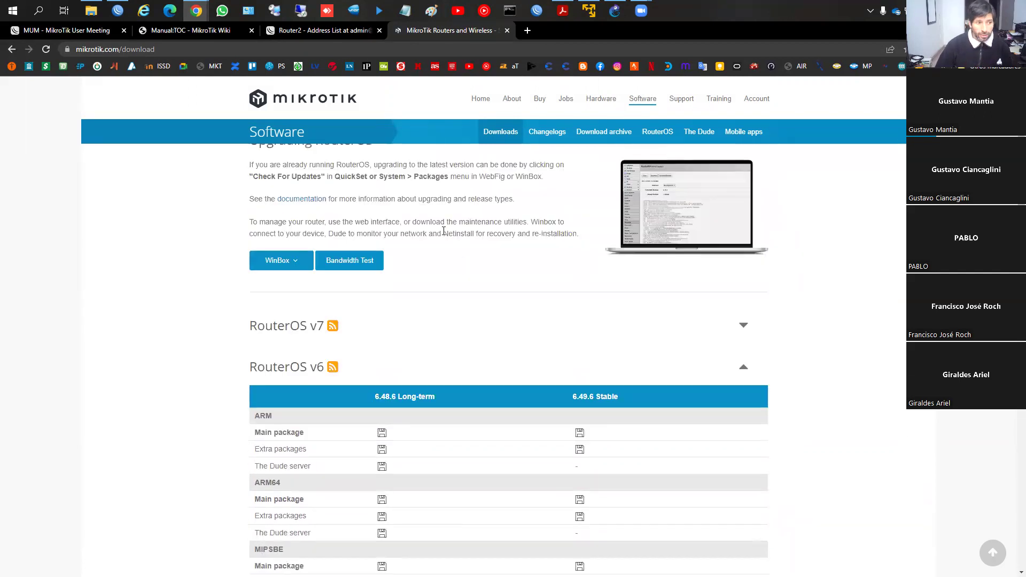
scroll(641, 318, down, 2)
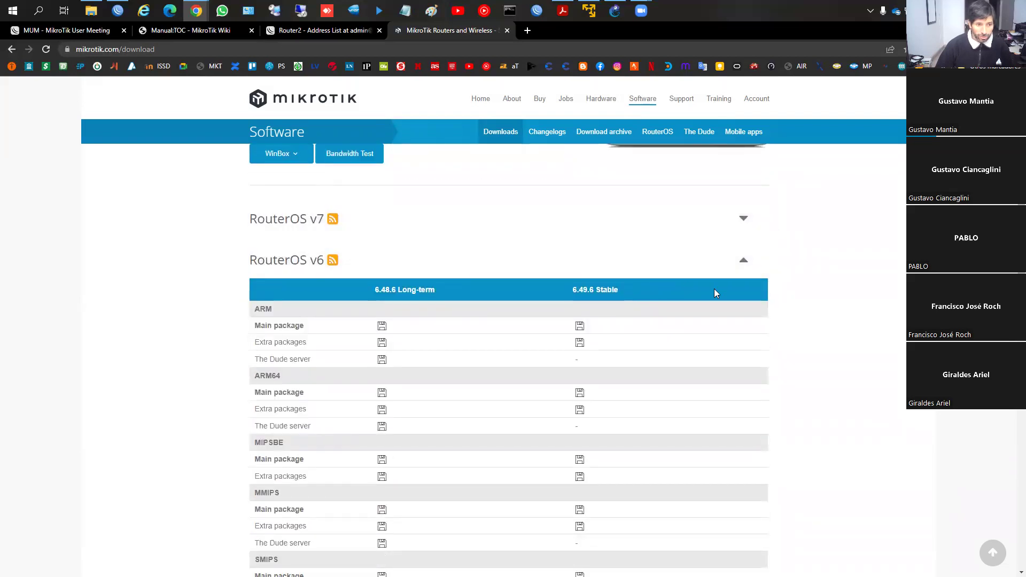
scroll(714, 290, down, 1)
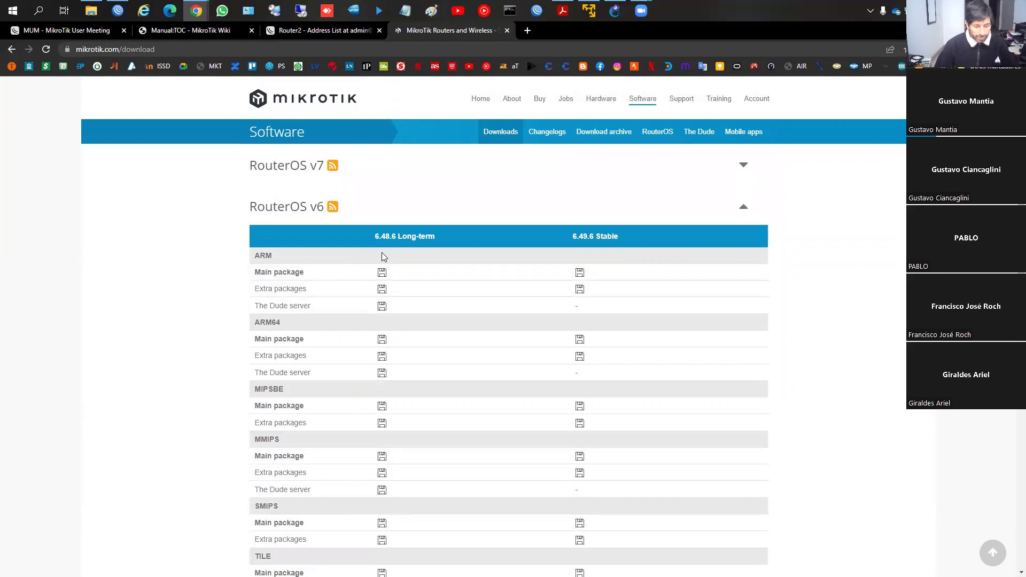
mouse_move(370, 226)
mouse_down()
mouse_move(382, 245)
mouse_move(402, 246)
mouse_up()
drag(562, 226, 597, 244)
drag(244, 251, 281, 261)
drag(253, 315, 287, 332)
drag(249, 383, 301, 400)
drag(251, 433, 297, 455)
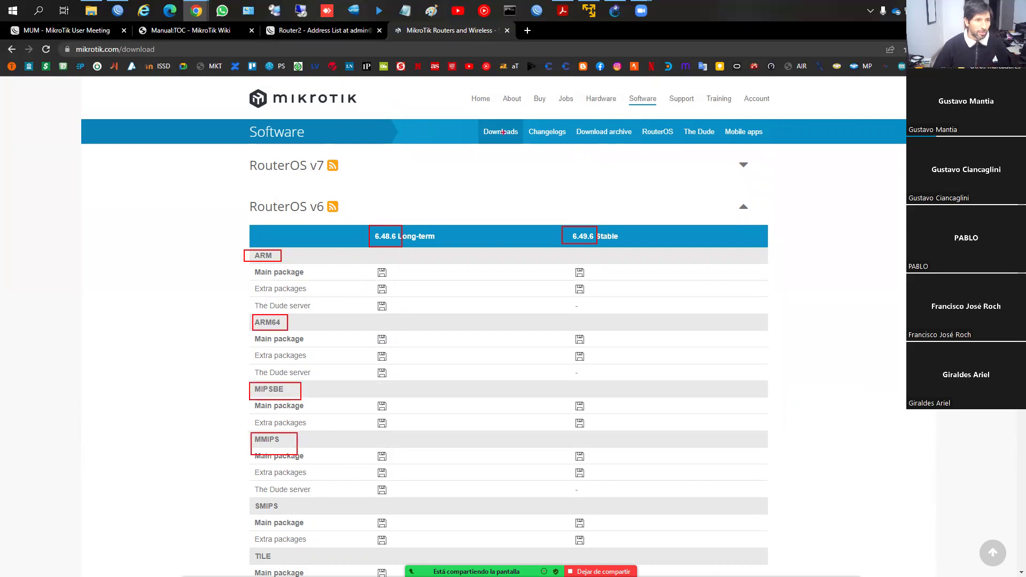
Advance the RouterOS releases slide deck one slide, then bring Router2's WinBox session forward.
click(562, 11)
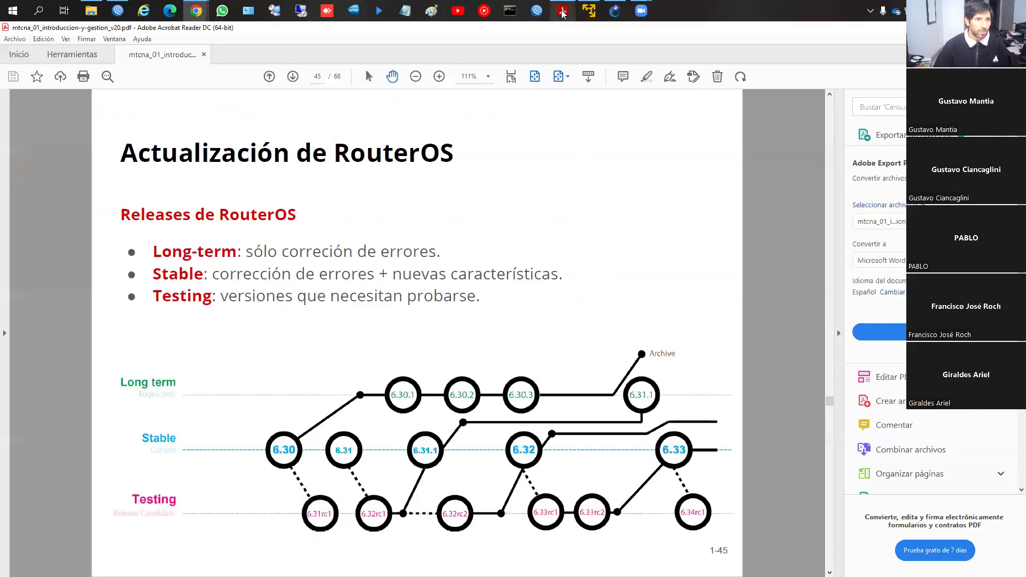
key(Right)
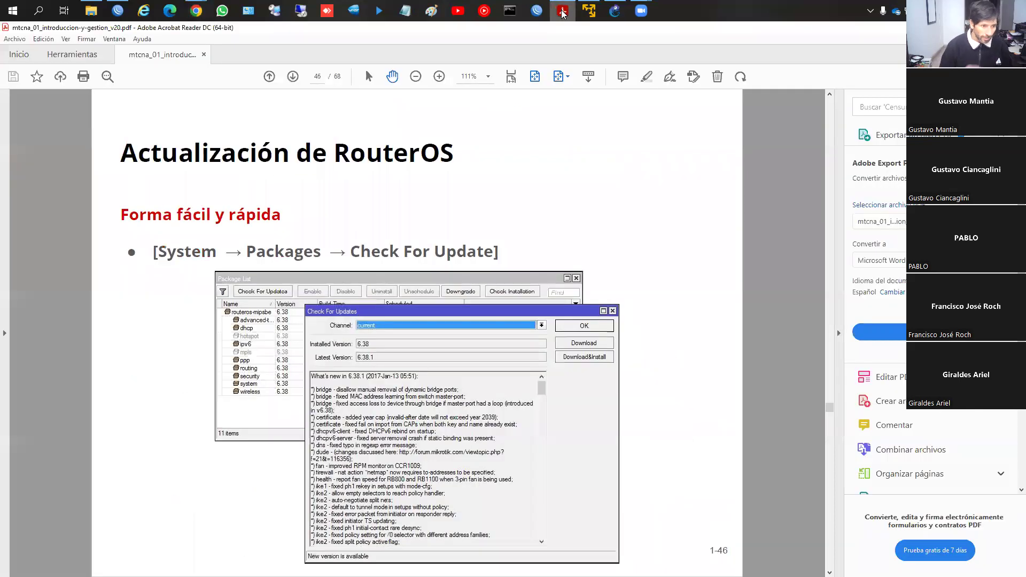
click(120, 10)
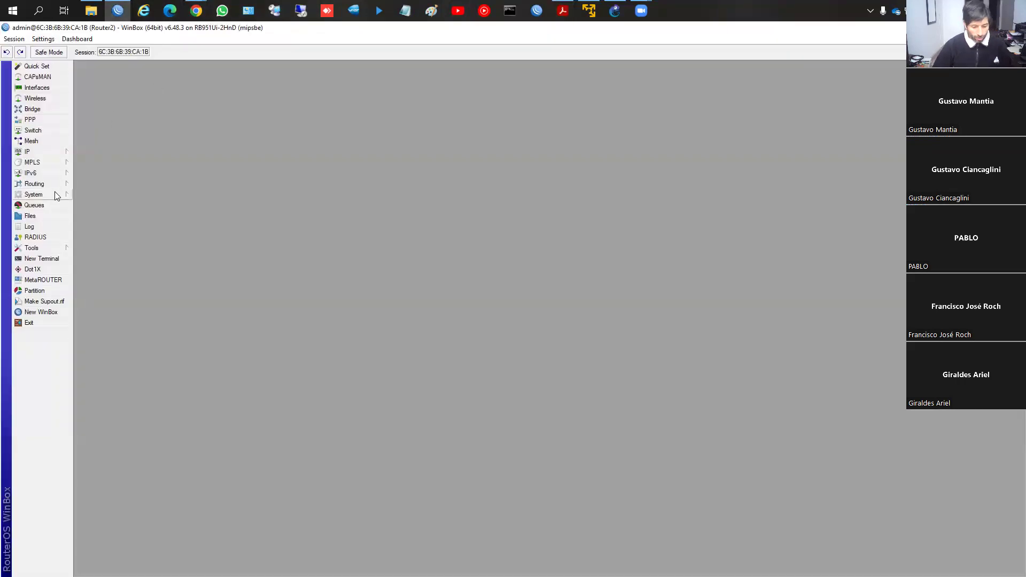
Show Router2's package list under System > Packages, all at 6.48.3, then return to Chrome.
click(55, 192)
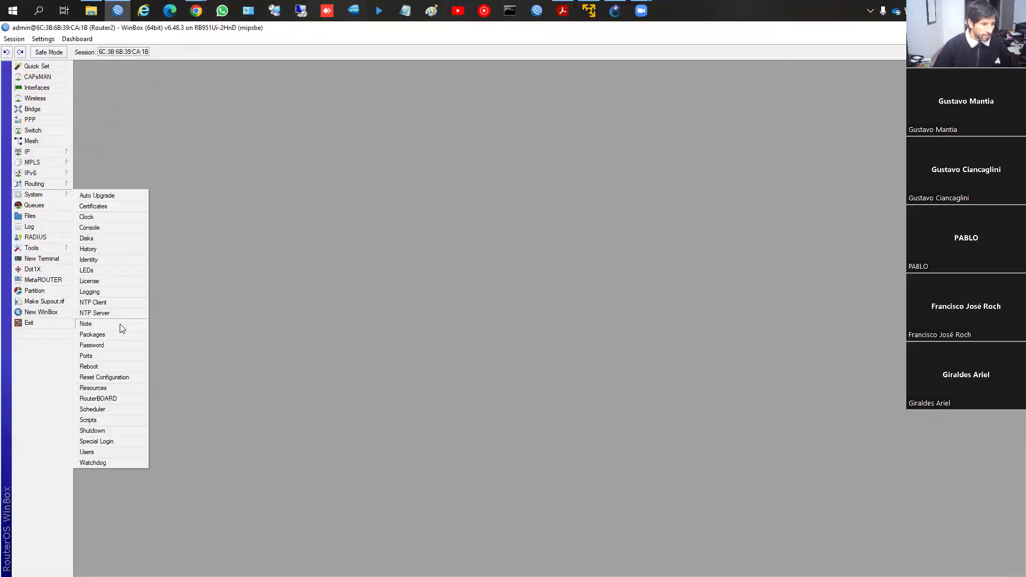
click(92, 335)
drag(537, 232, 356, 134)
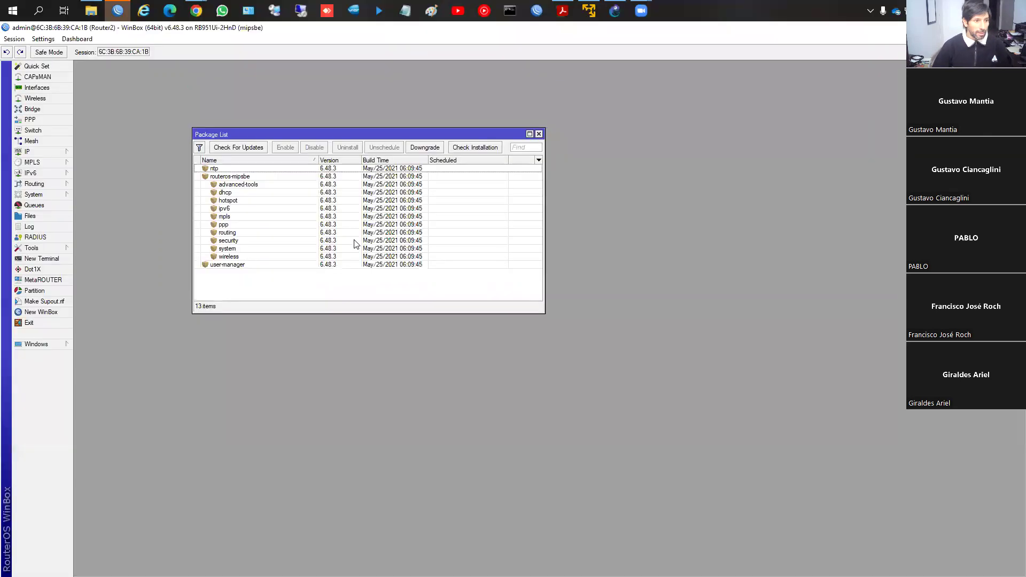
key(alt+Tab)
key(alt+Tab)
key(alt+Tab)
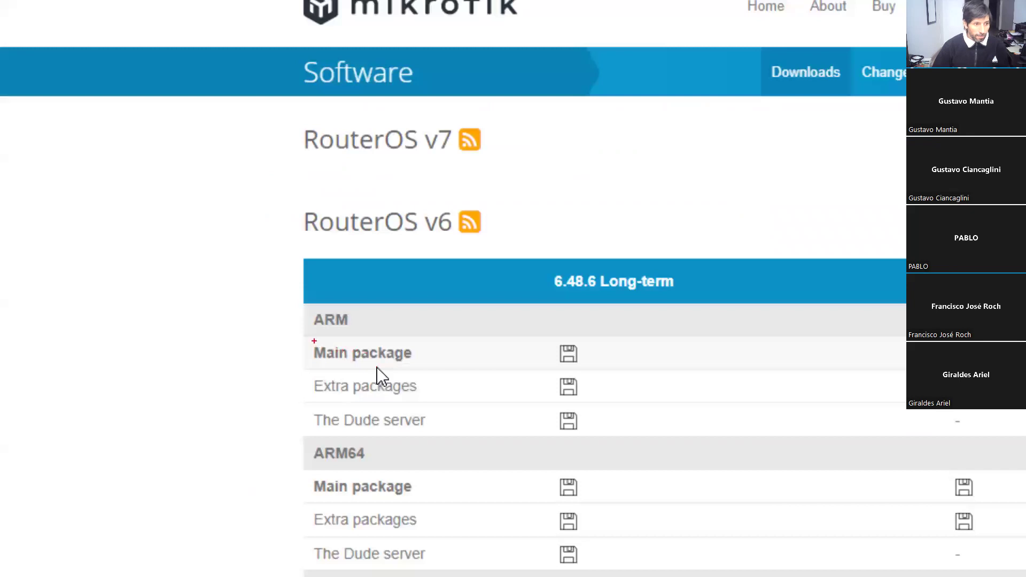
Highlight the ARM Main and Extra package entries and compare them with WinBox's package list.
drag(314, 341, 428, 367)
drag(308, 372, 425, 396)
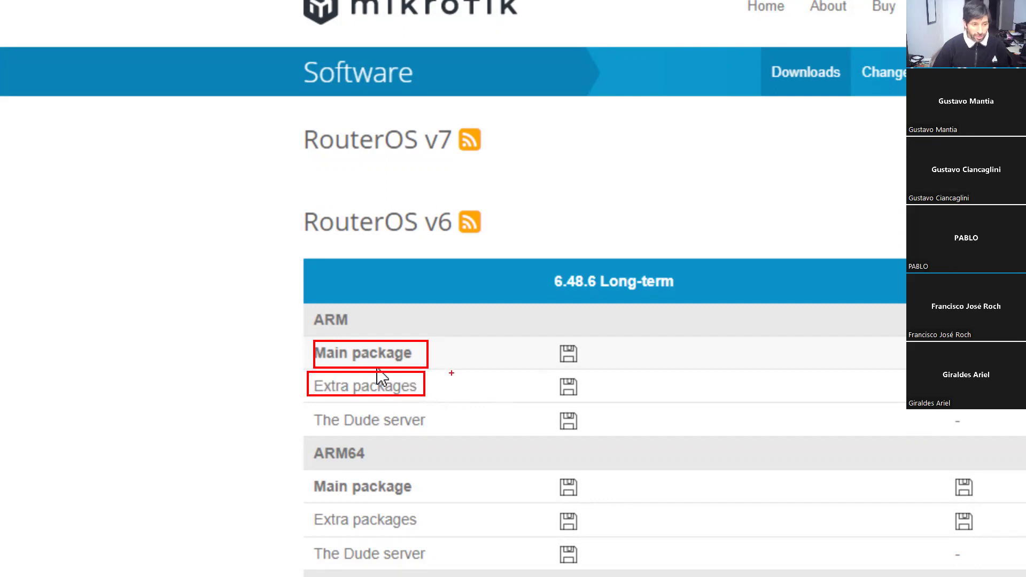
key(alt+Tab)
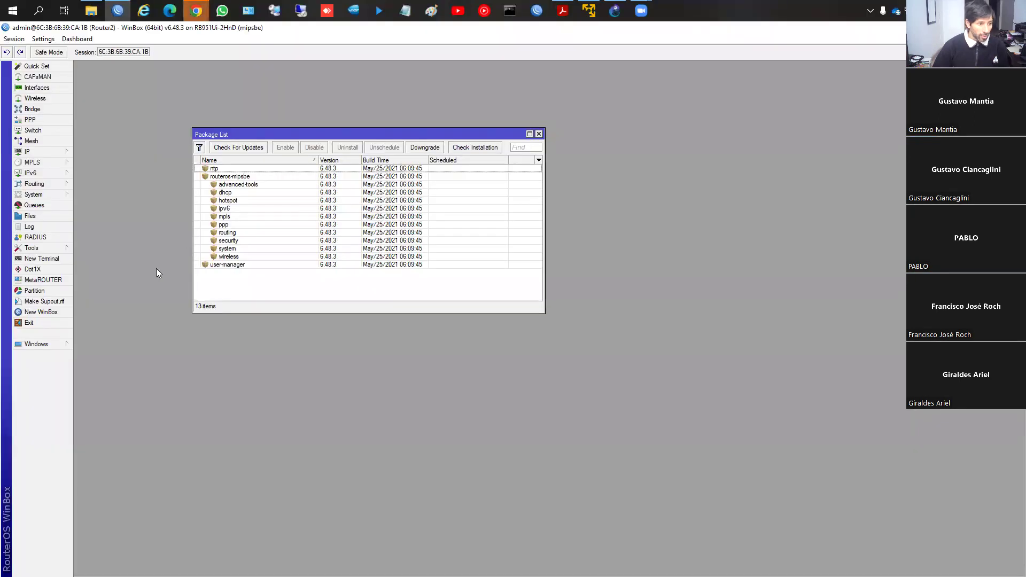
key(super+plus)
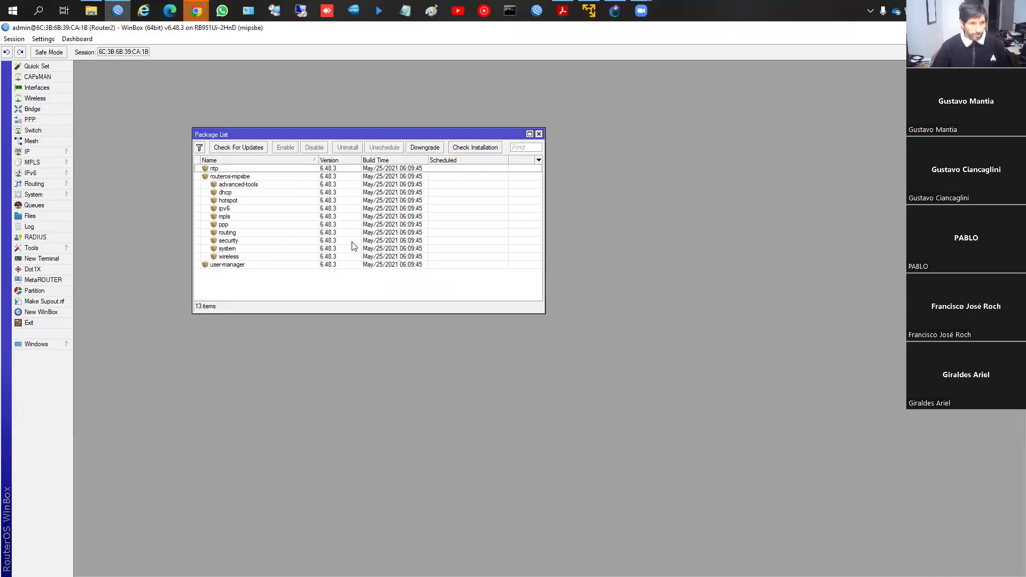
key(alt+Tab)
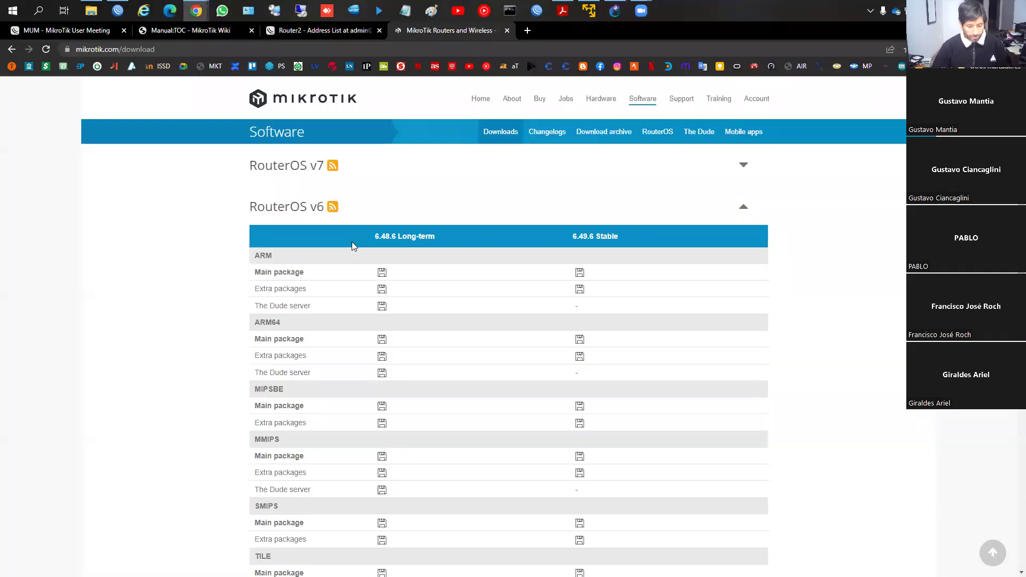
key(alt+Tab)
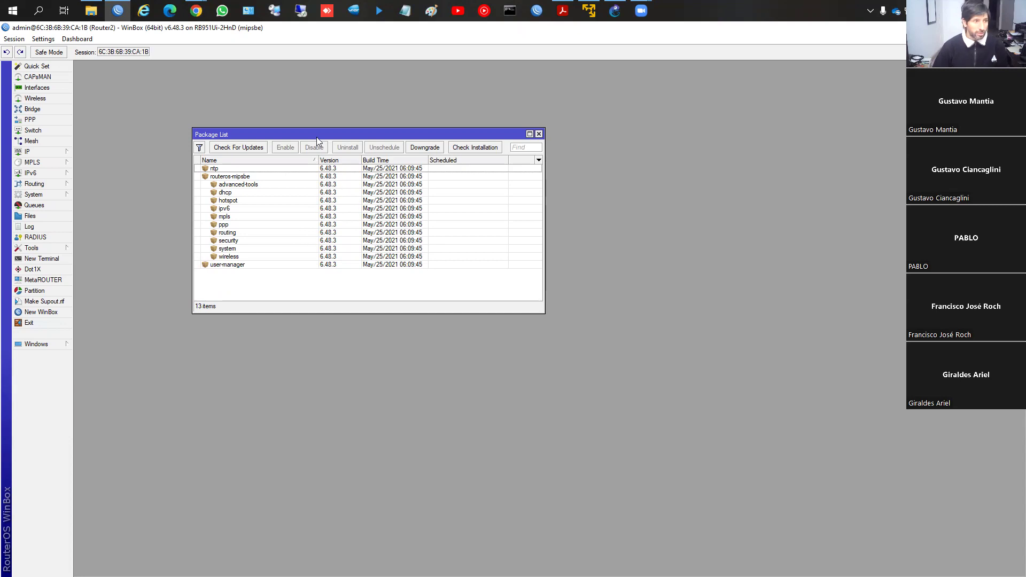
Return to the mikrotik.com download page and open its Download archive of all releases.
mouse_move(196, 11)
click(270, 69)
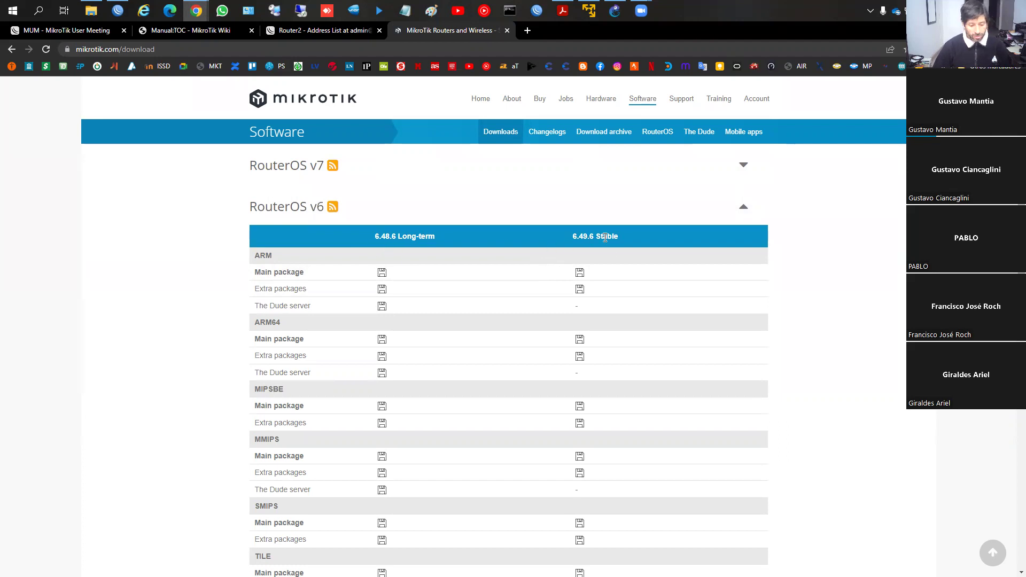
mouse_move(569, 141)
mouse_down()
mouse_move(634, 144)
mouse_move(579, 112)
mouse_up()
click(609, 135)
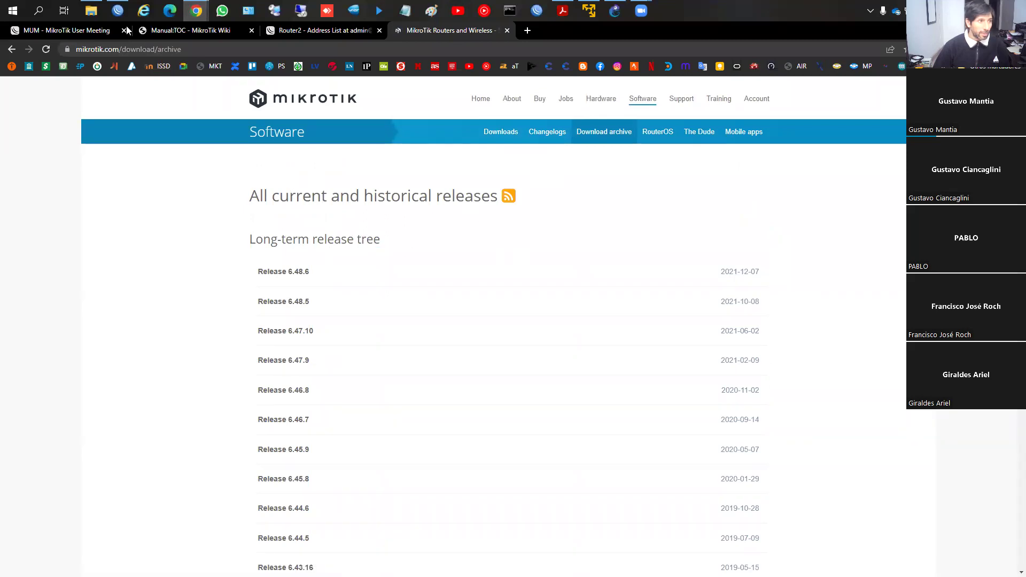
Check Router2 in the WinBox loader's Neighbors tab, then return to the download archive page.
mouse_move(119, 18)
click(113, 79)
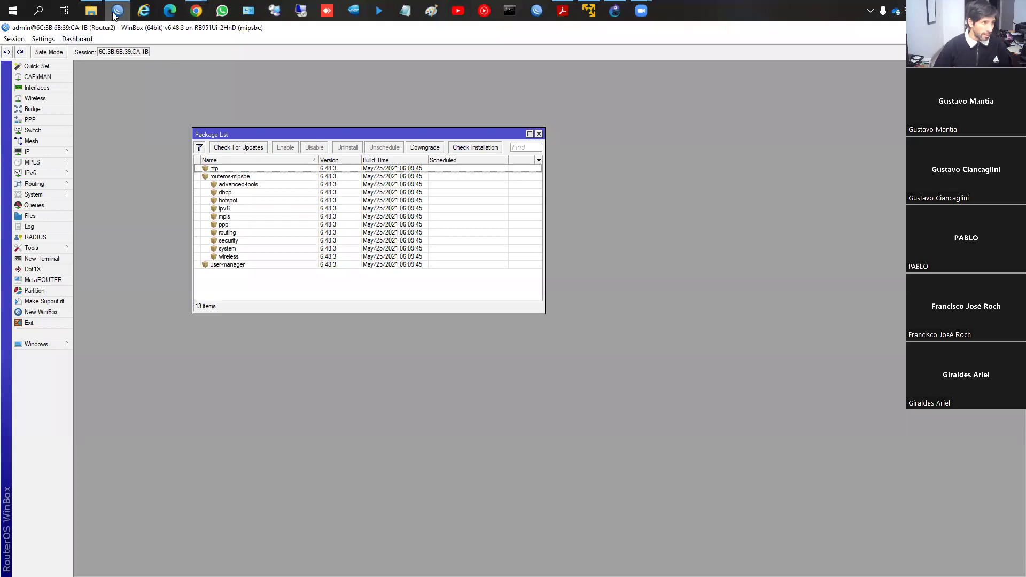
click(98, 90)
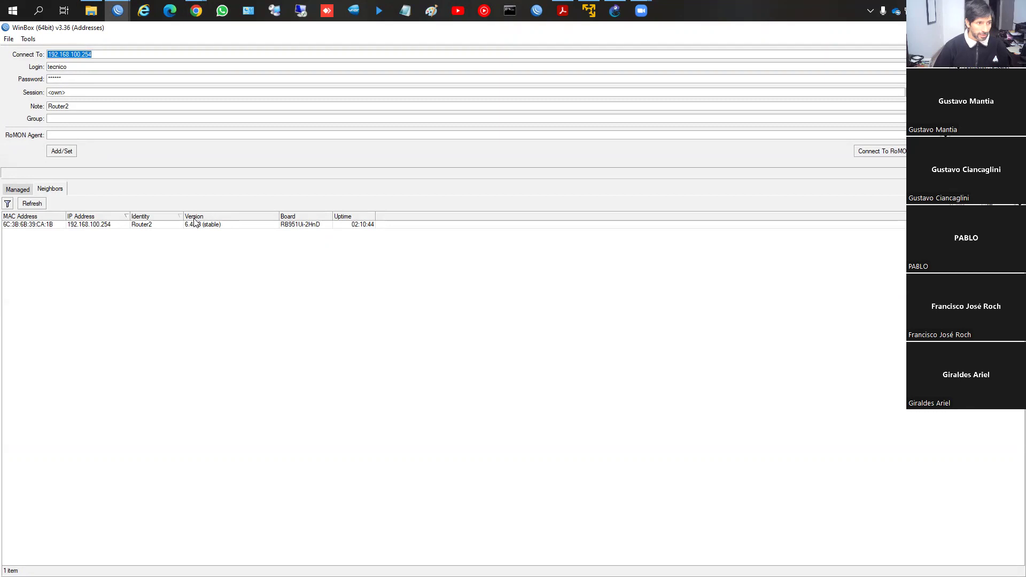
key(alt+Tab)
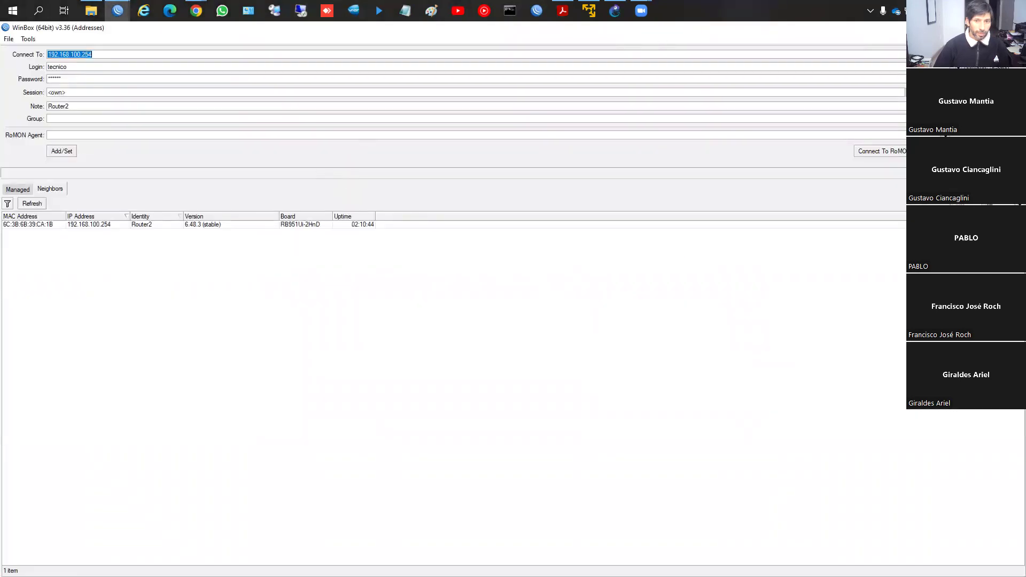
key(alt+Tab)
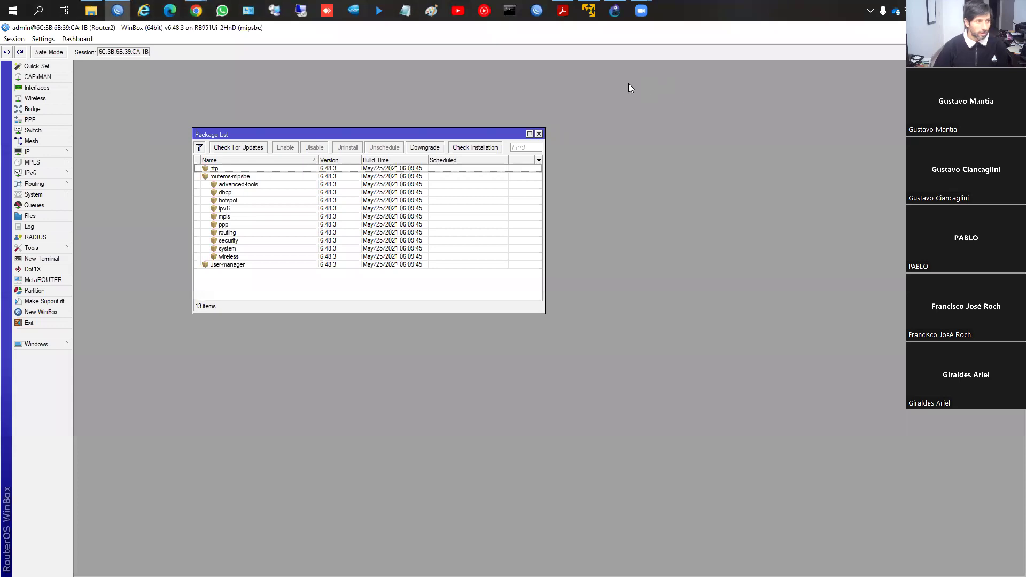
mouse_move(196, 10)
click(245, 74)
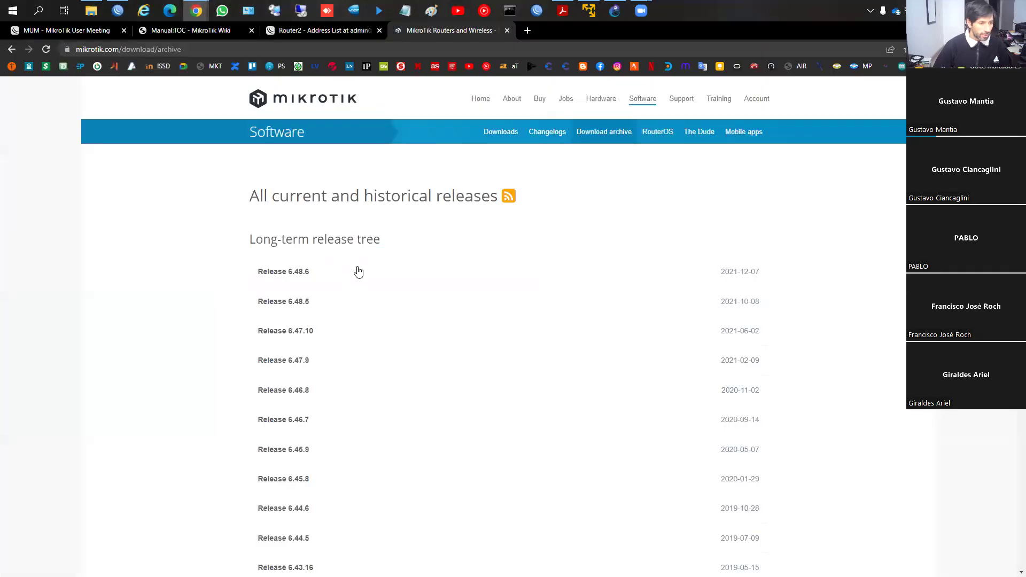
Scroll the archive down to the Stable tree and expand Release 6.48.3's package files.
mouse_move(289, 225)
mouse_down()
mouse_move(232, 228)
mouse_move(339, 248)
mouse_move(264, 224)
mouse_up()
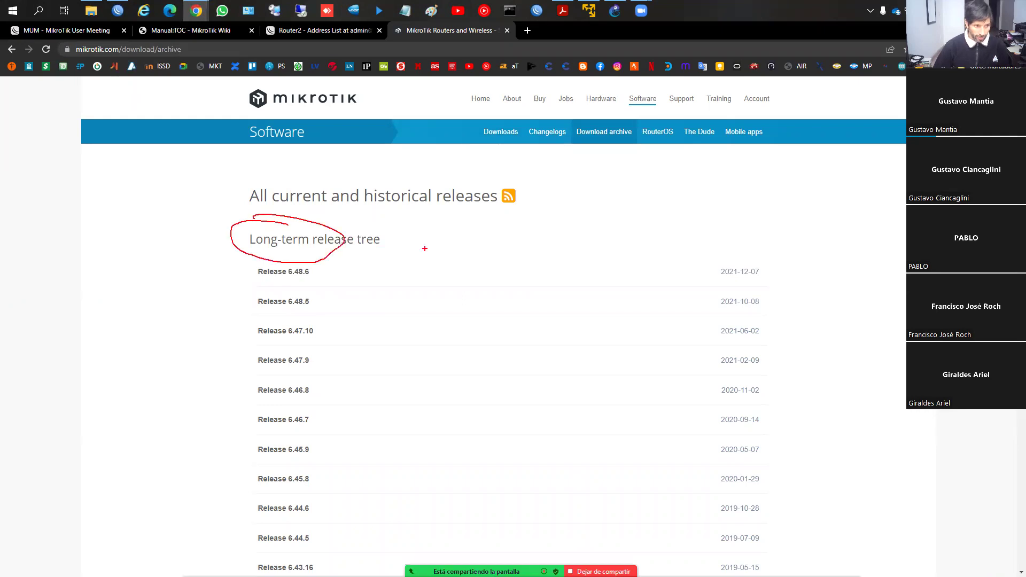
scroll(419, 235, down, 20)
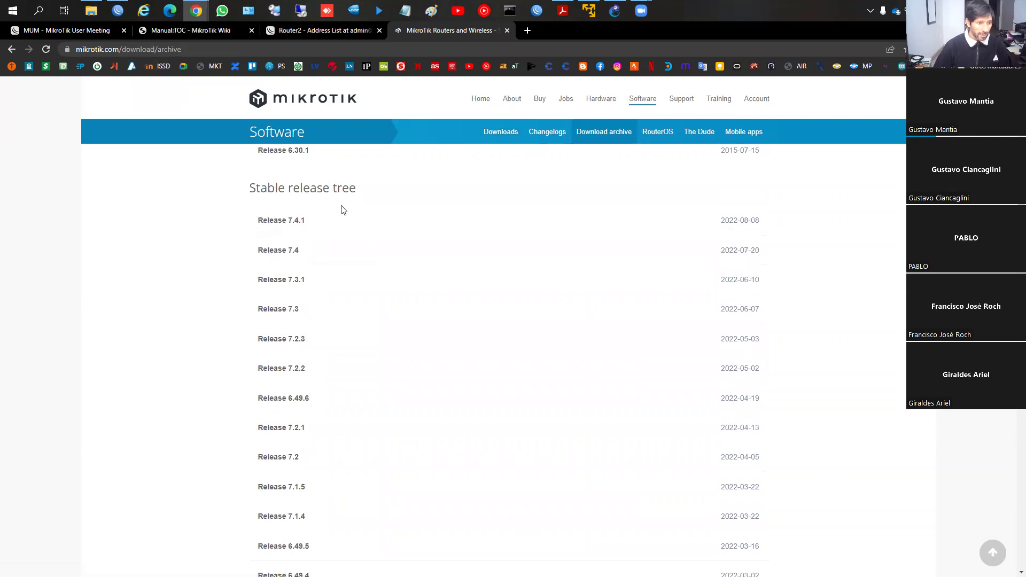
scroll(353, 243, down, 4)
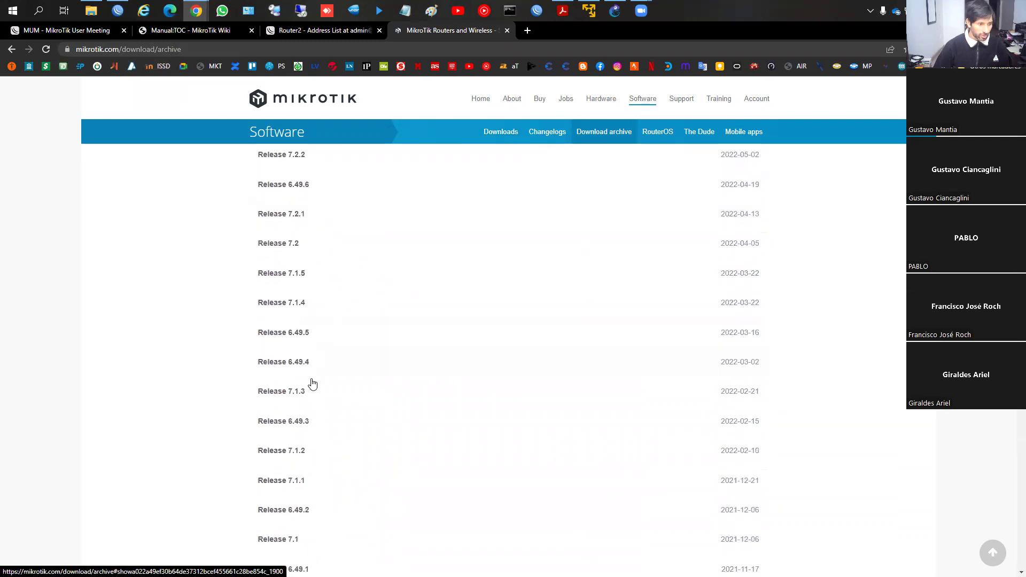
scroll(335, 387, down, 5)
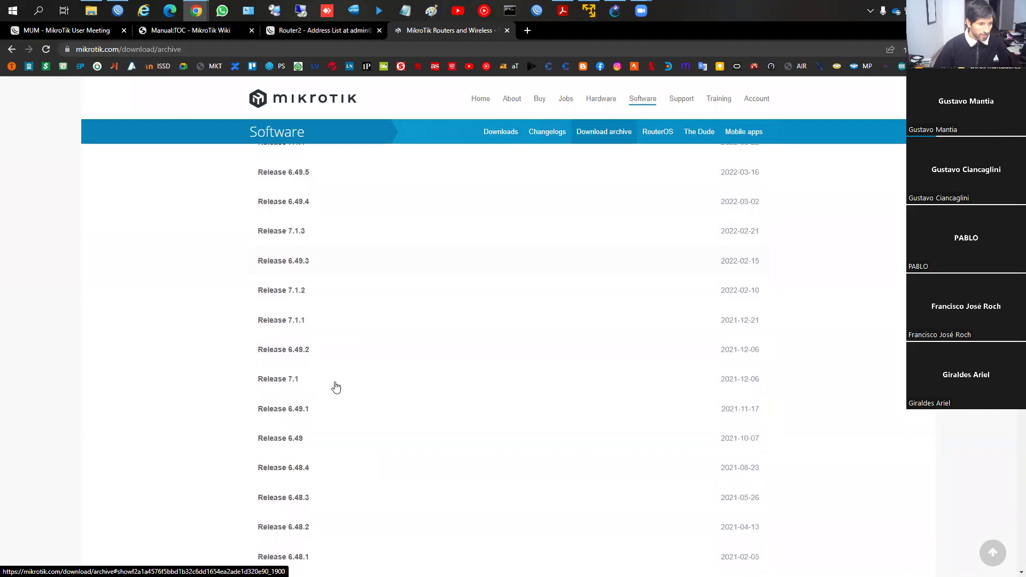
click(293, 398)
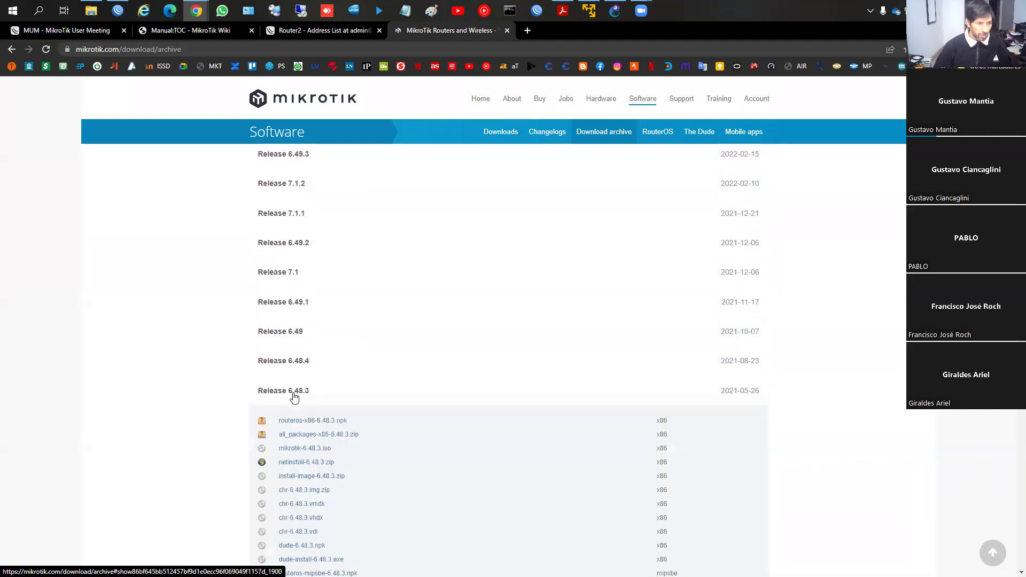
scroll(389, 395, down, 3)
scroll(388, 394, down, 4)
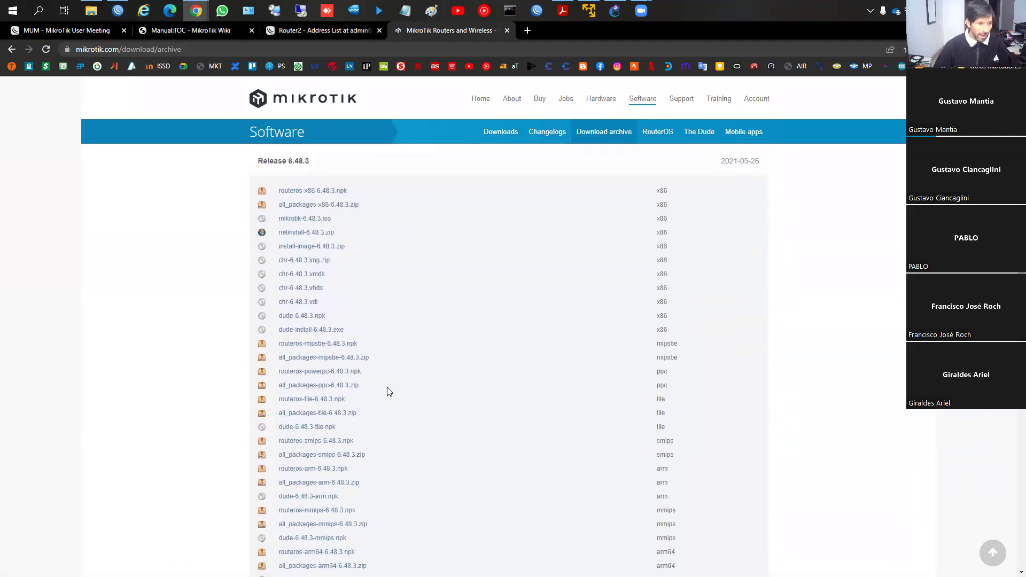
scroll(389, 393, up, 4)
scroll(374, 362, down, 1)
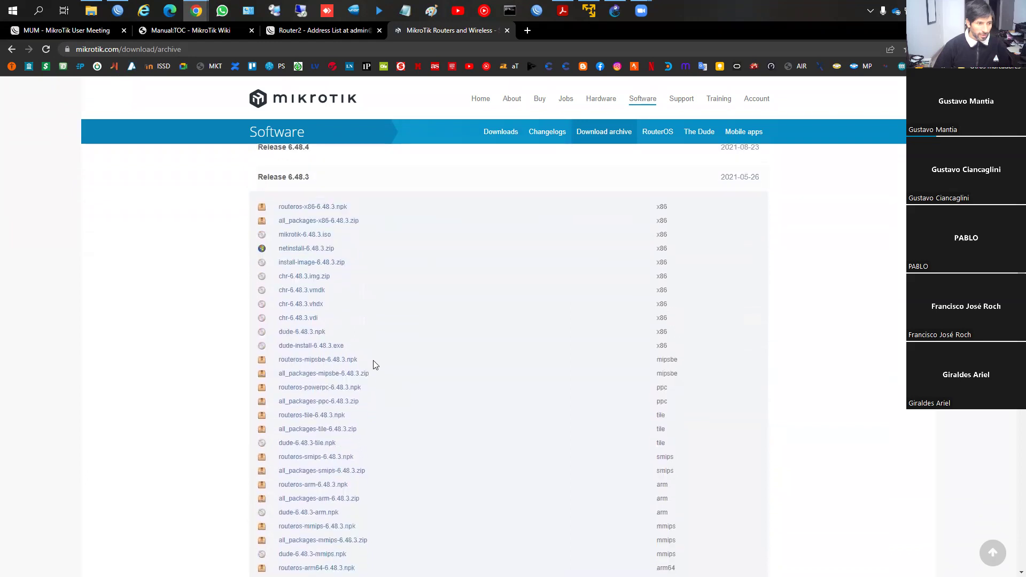
Compare installed versions in WinBox, return to the 6.48.3 archive listing, and bring up File Explorer.
click(117, 10)
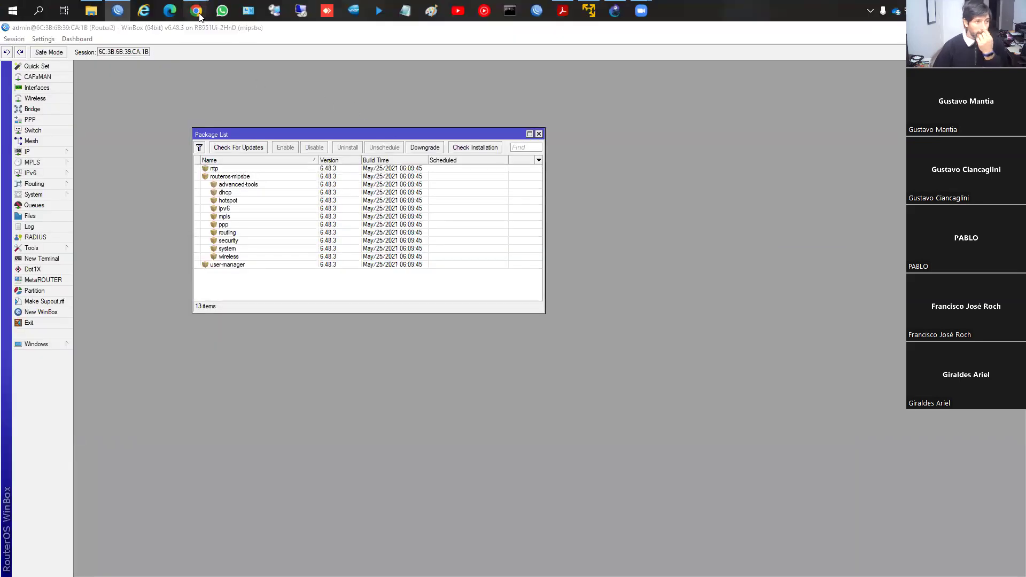
mouse_move(196, 11)
click(247, 51)
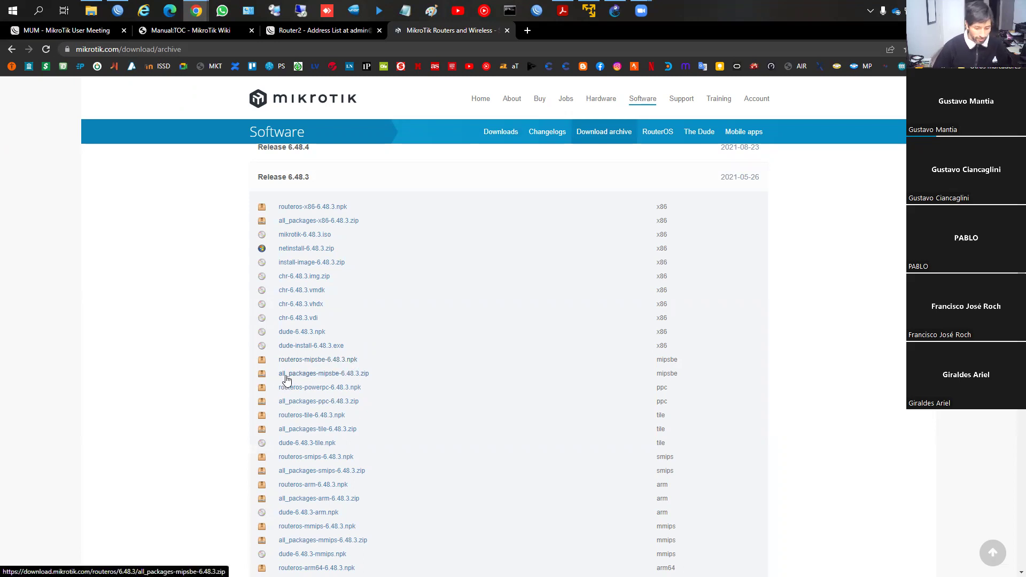
key(super+plus)
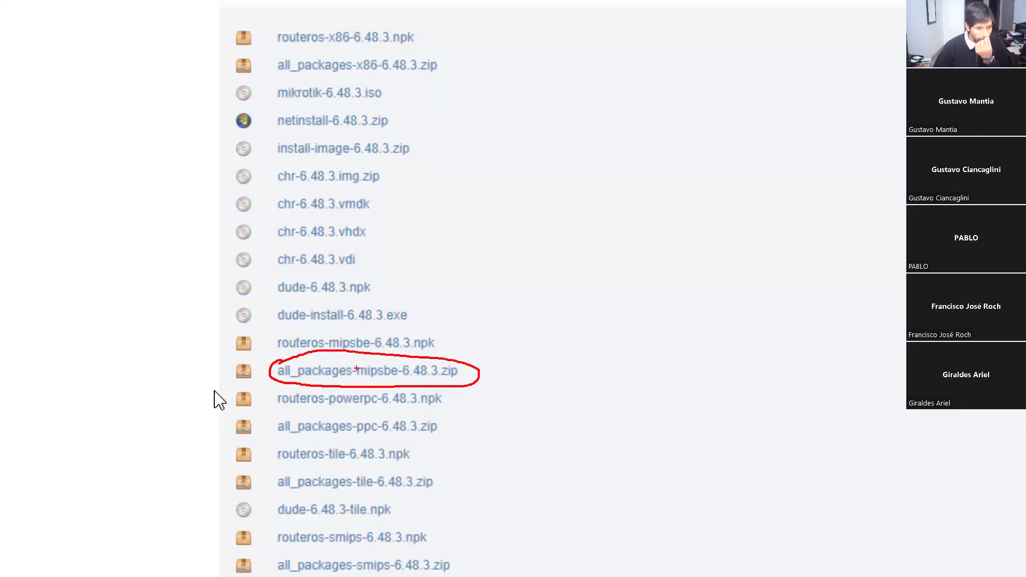
key(super+minus)
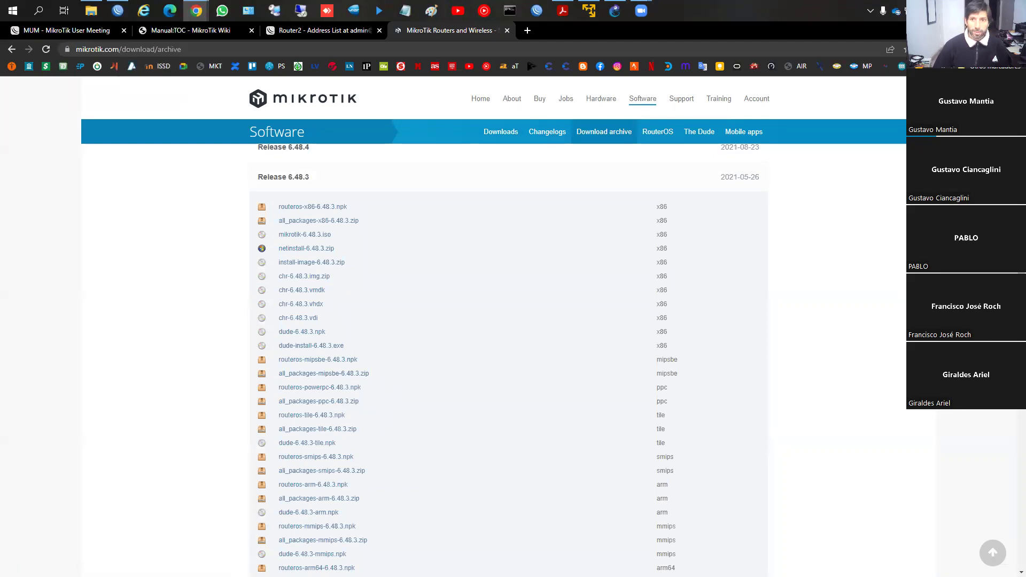
key(super+e)
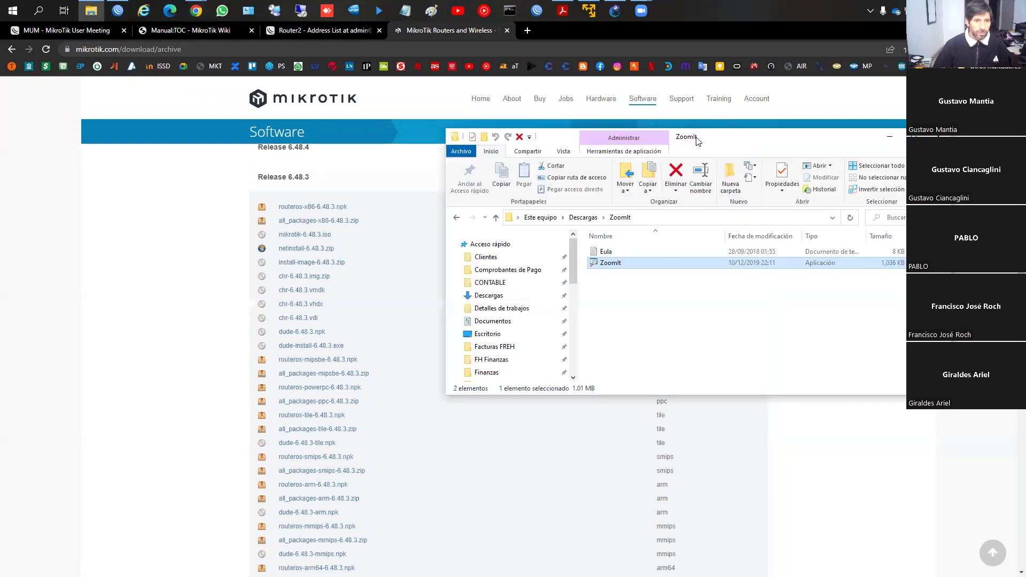
Open all_packages-mipsbe-6.48.3.zip from Downloads to view its 22 .npk packages, then return to WinBox.
double_click(709, 131)
click(488, 188)
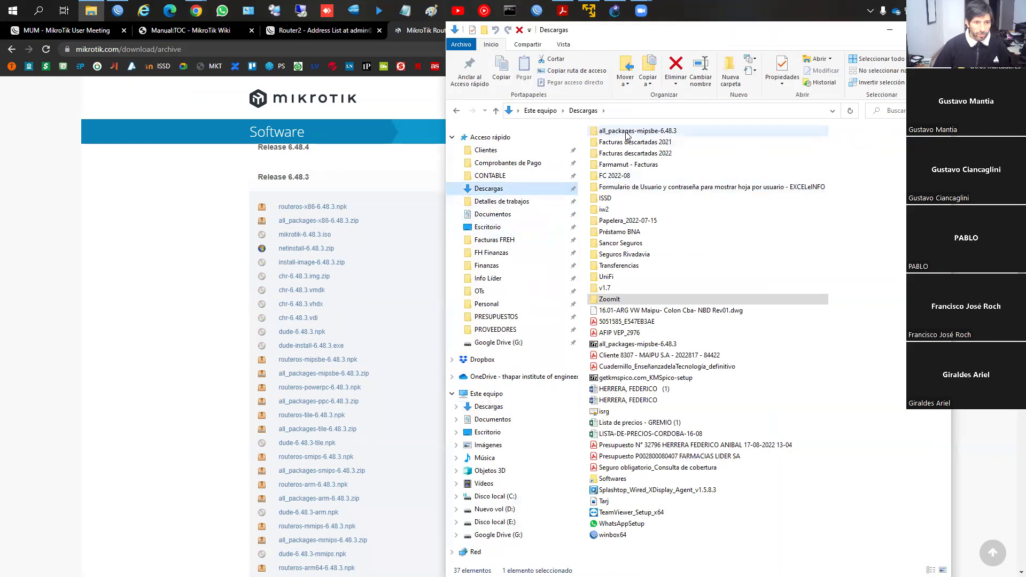
click(636, 344)
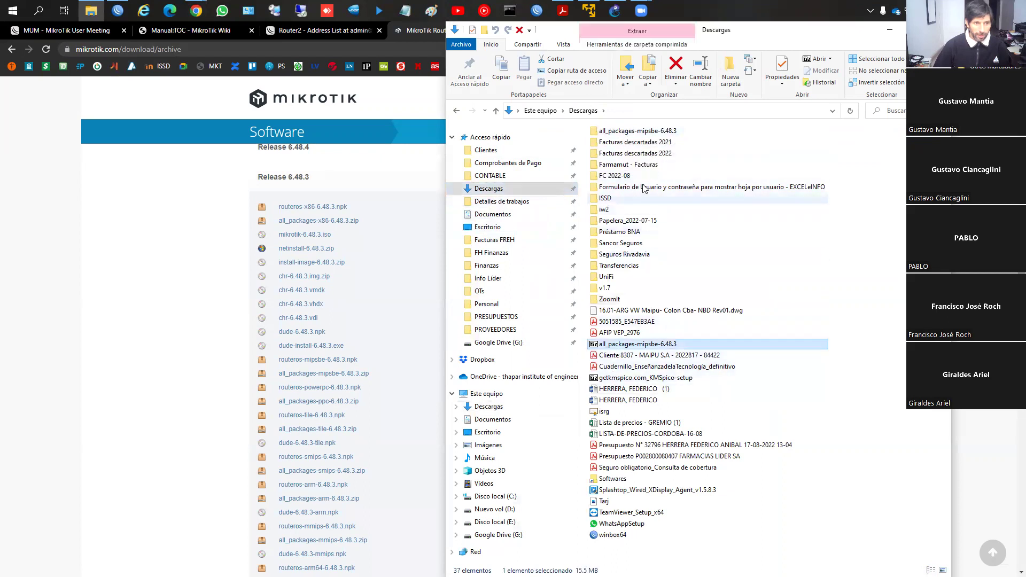
key(Return)
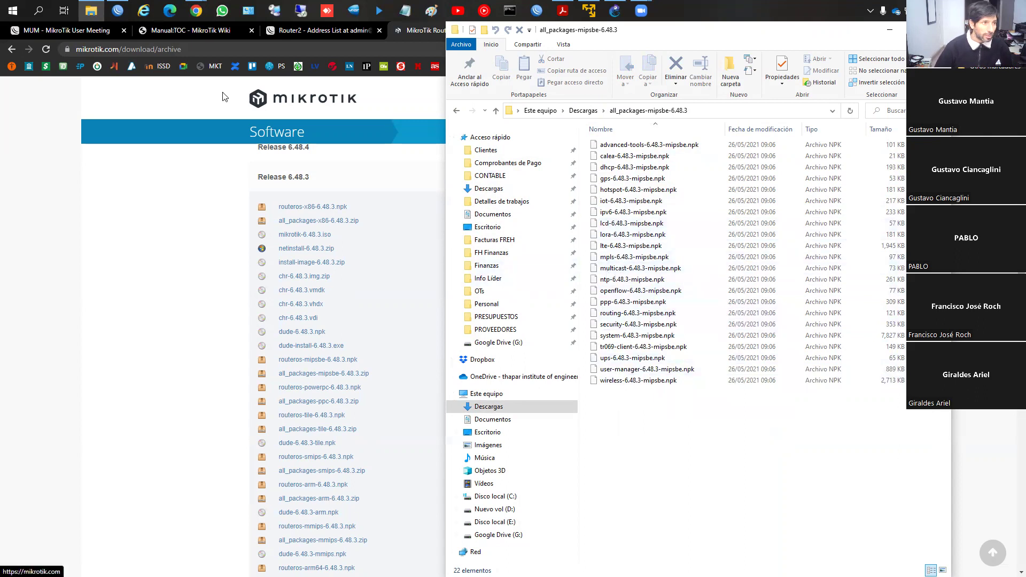
click(118, 11)
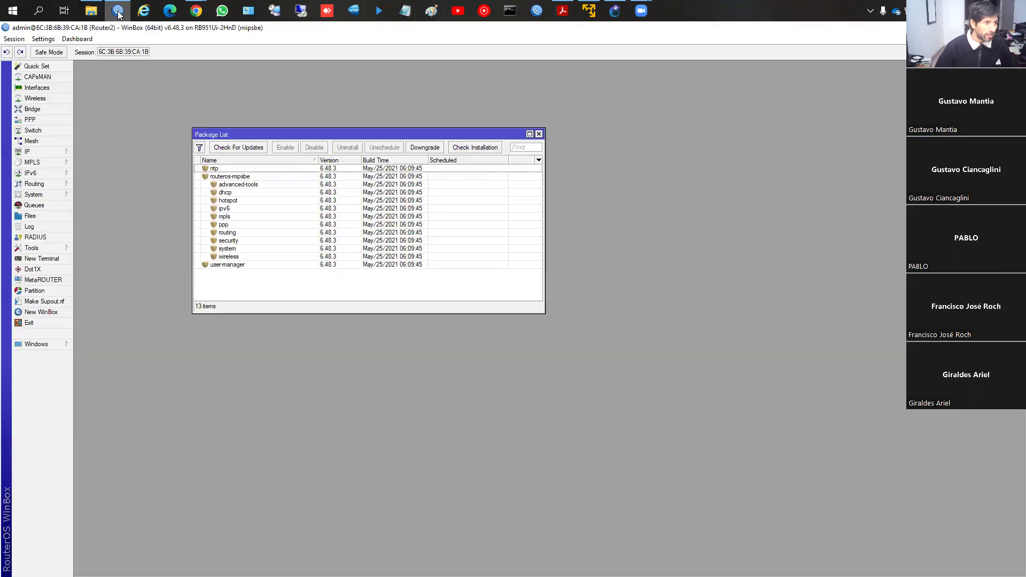
Replace Router2's Package List with its File List (5 items, 84% free) and pick ups-6.48.3-mipsbe.npk.
double_click(123, 27)
drag(251, 158, 170, 117)
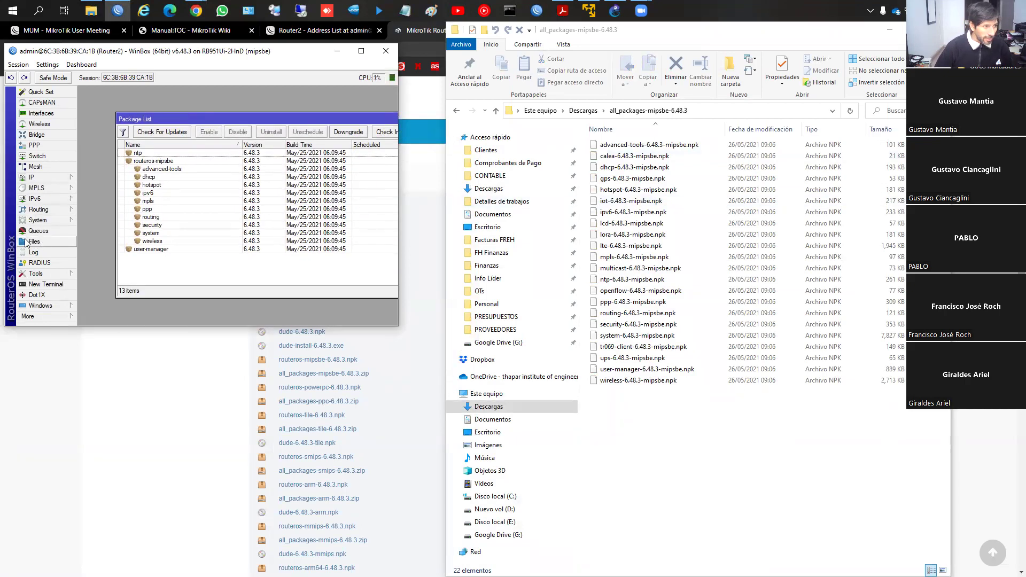
click(353, 122)
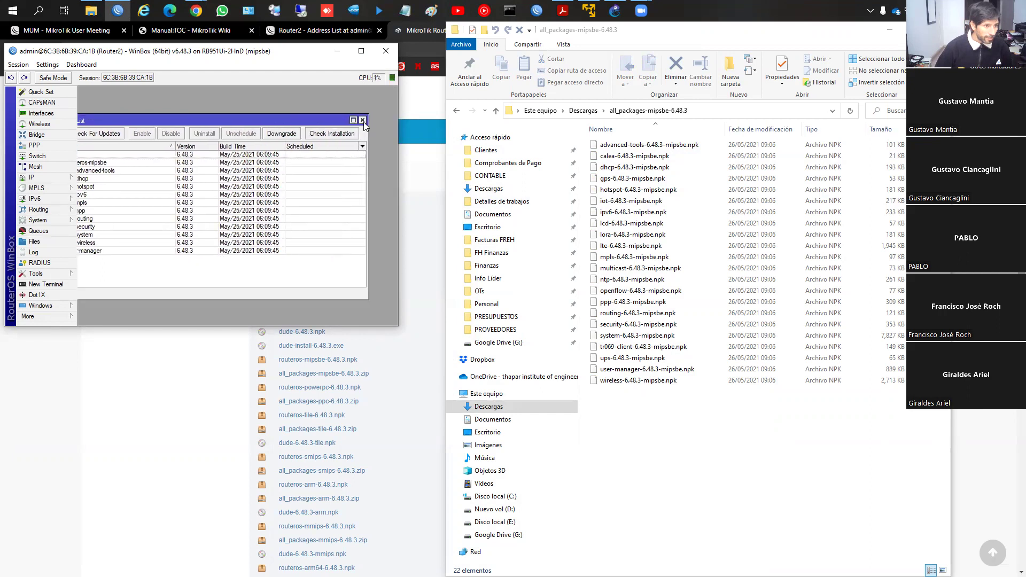
click(362, 121)
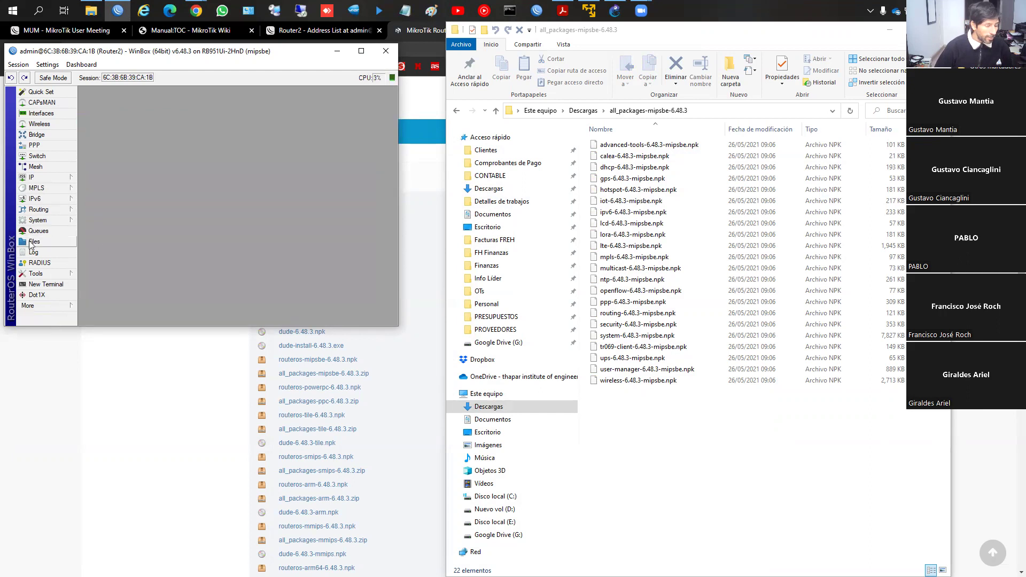
click(31, 243)
drag(177, 147, 169, 126)
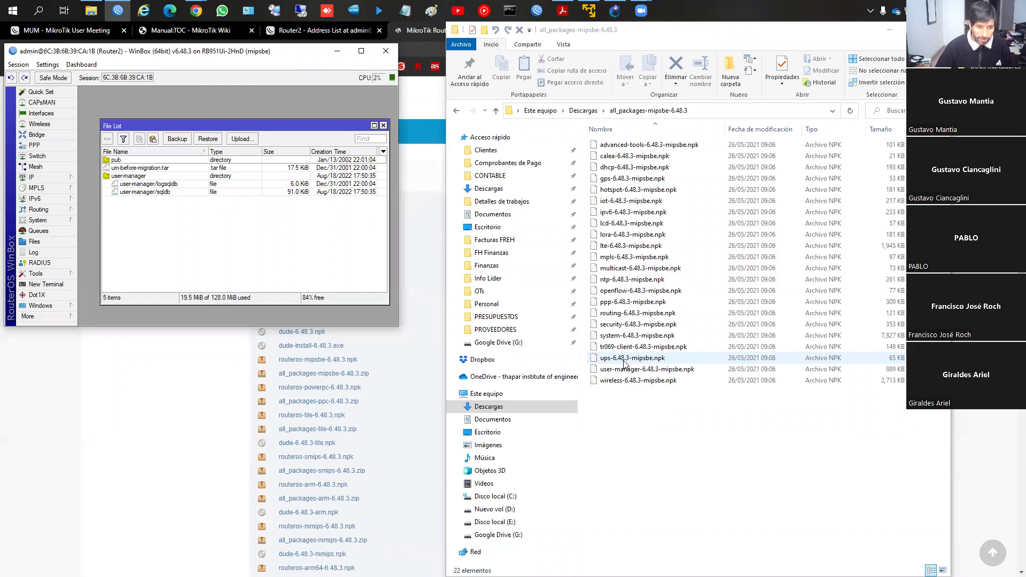
click(624, 359)
Upload ups-6.48.3-mipsbe.npk into Router2's File List and check the installed packages.
drag(624, 364, 275, 260)
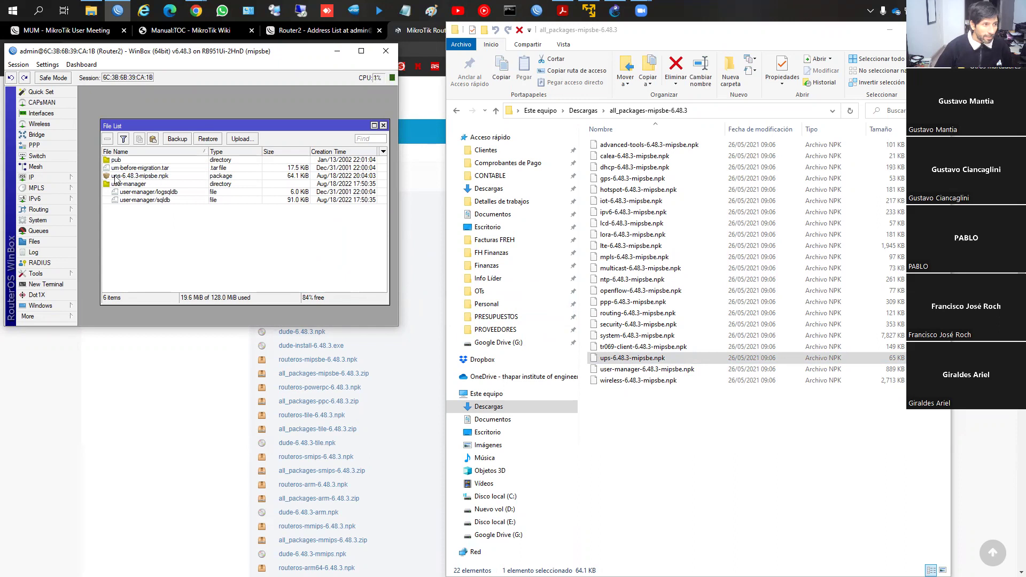
click(38, 221)
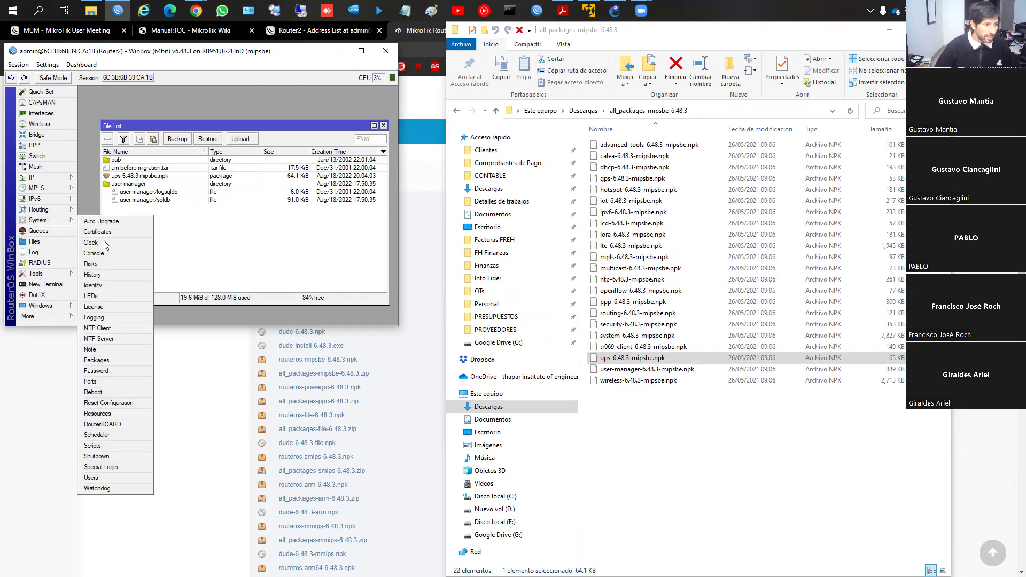
click(96, 360)
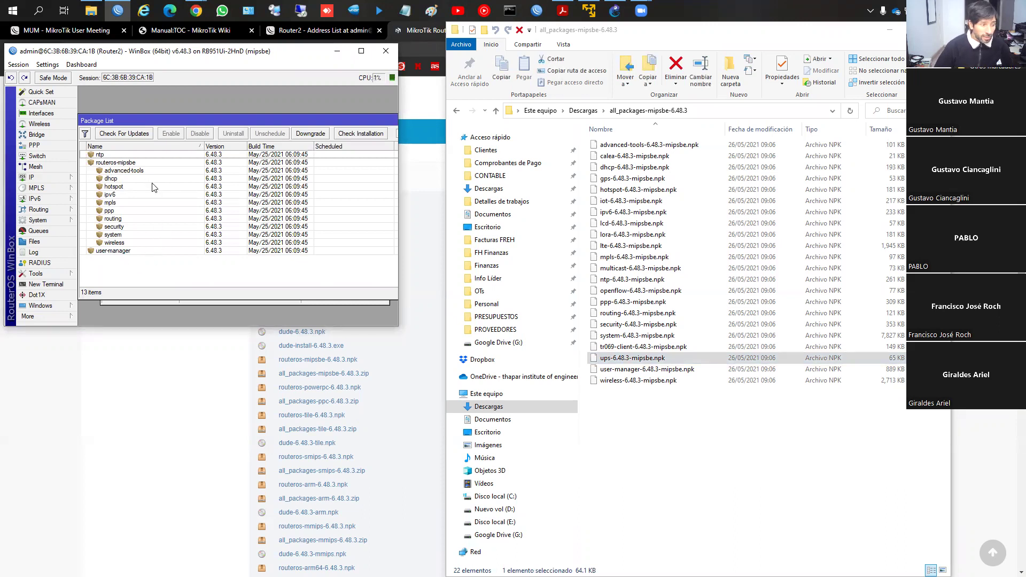
click(213, 302)
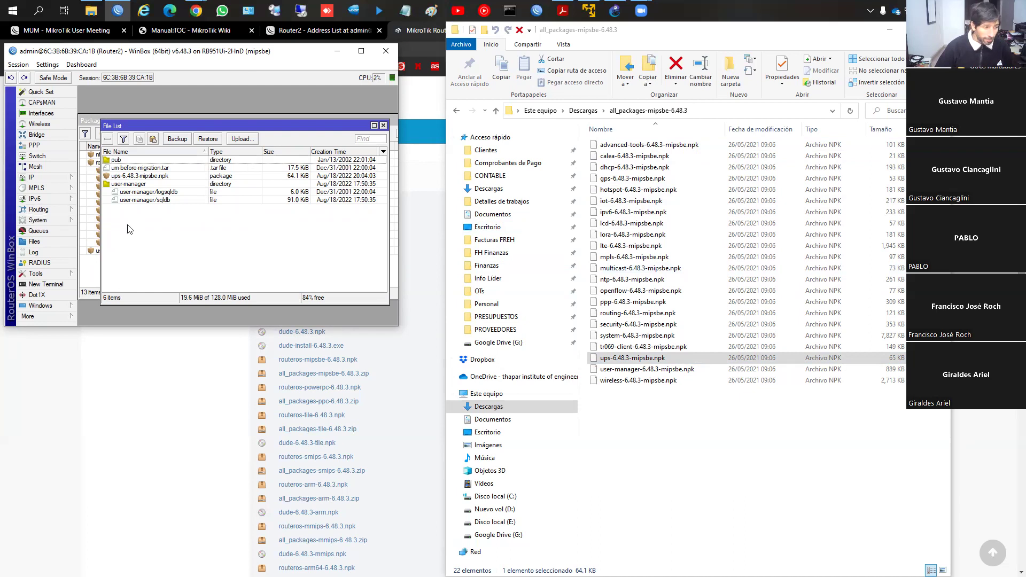
click(145, 178)
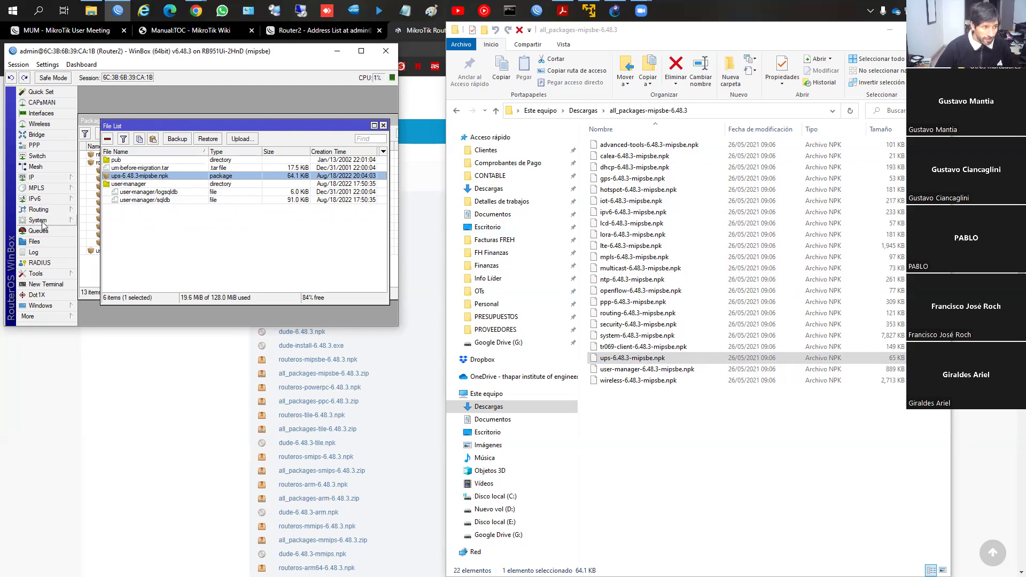
Reboot Router2 from System > Reboot, confirming with Yes.
click(41, 221)
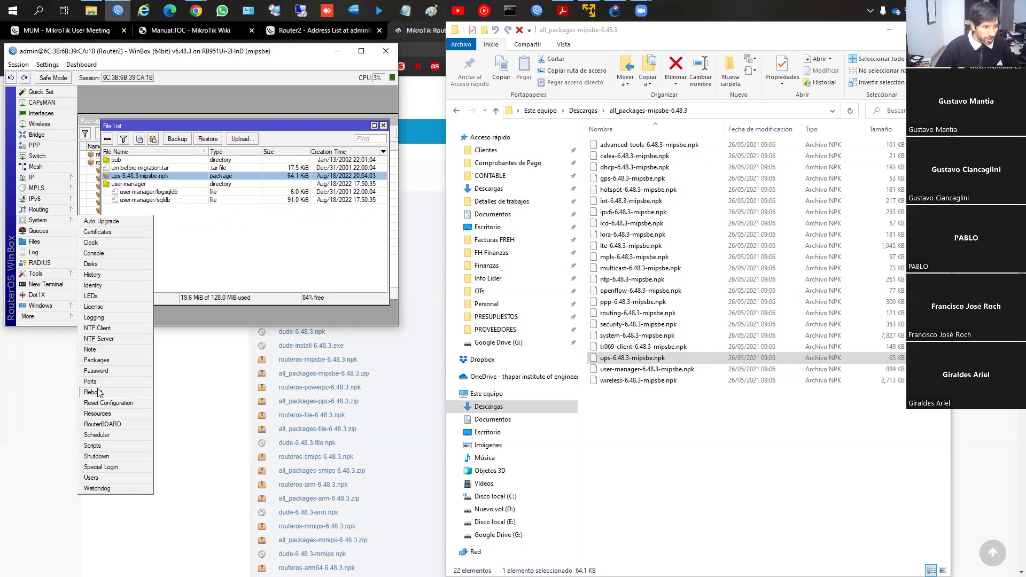
click(92, 392)
click(220, 202)
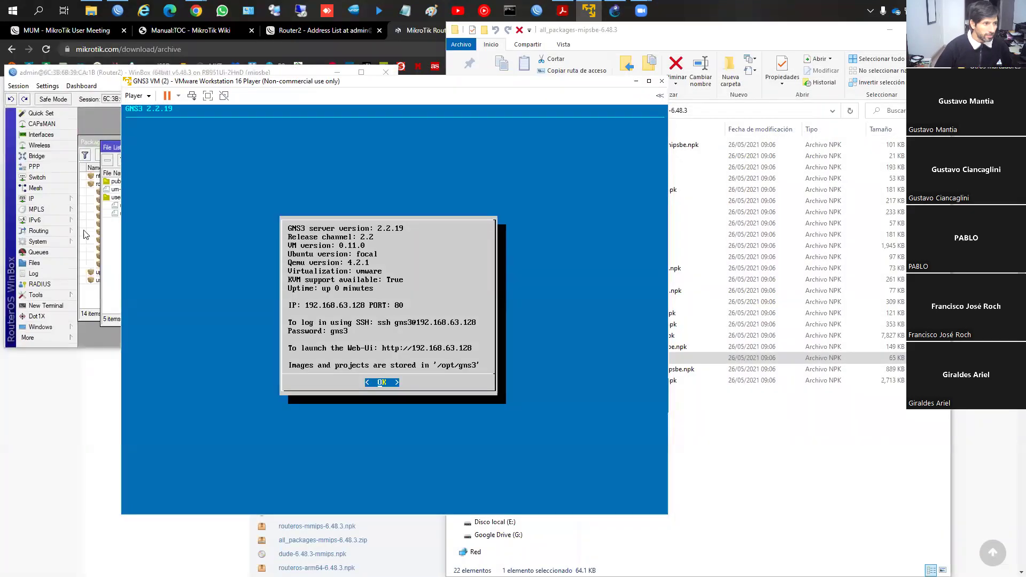
Select the newly installed ups 6.48.3 package and raise the 14-item Package List above the File List.
click(87, 233)
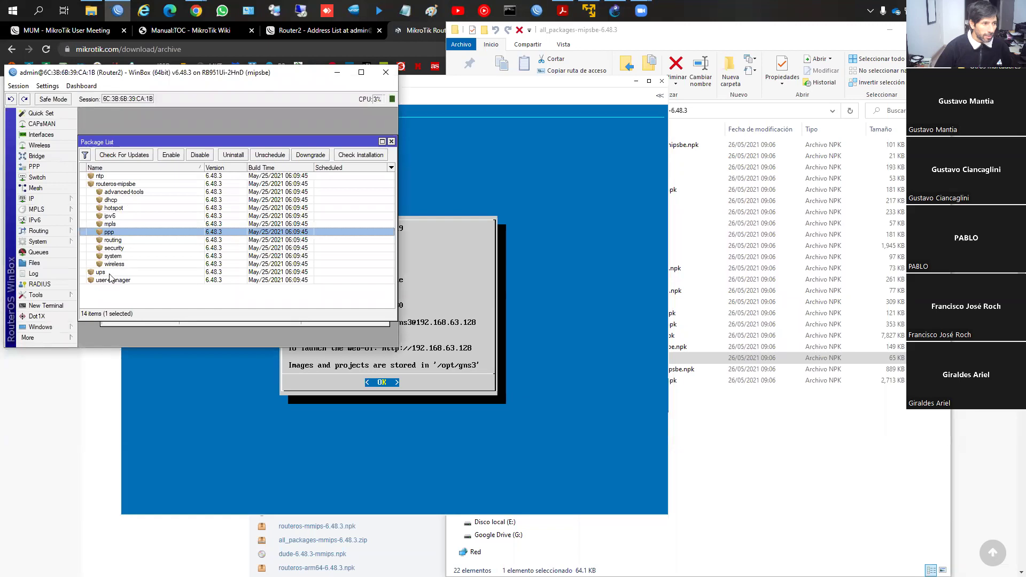
click(109, 274)
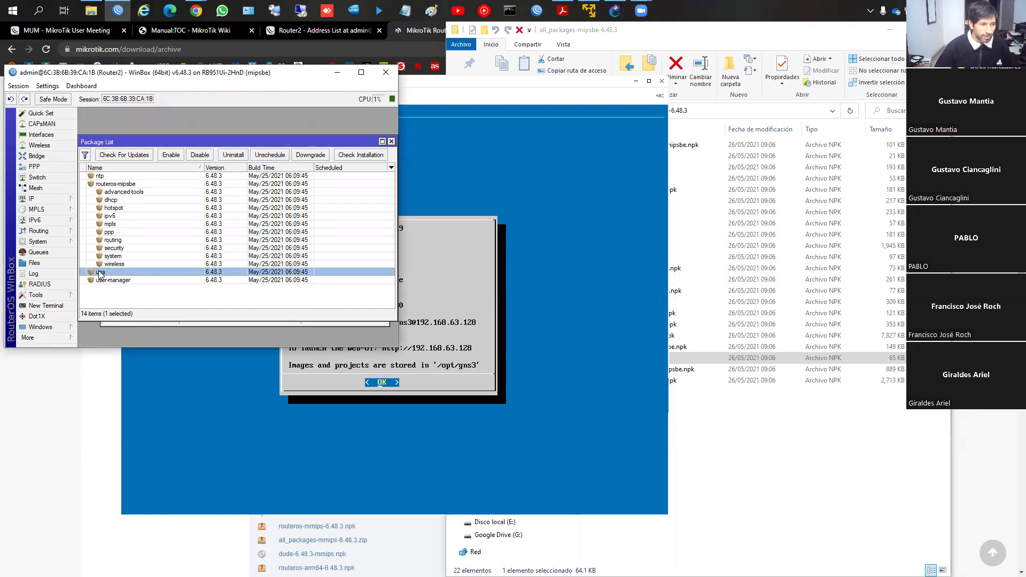
click(164, 324)
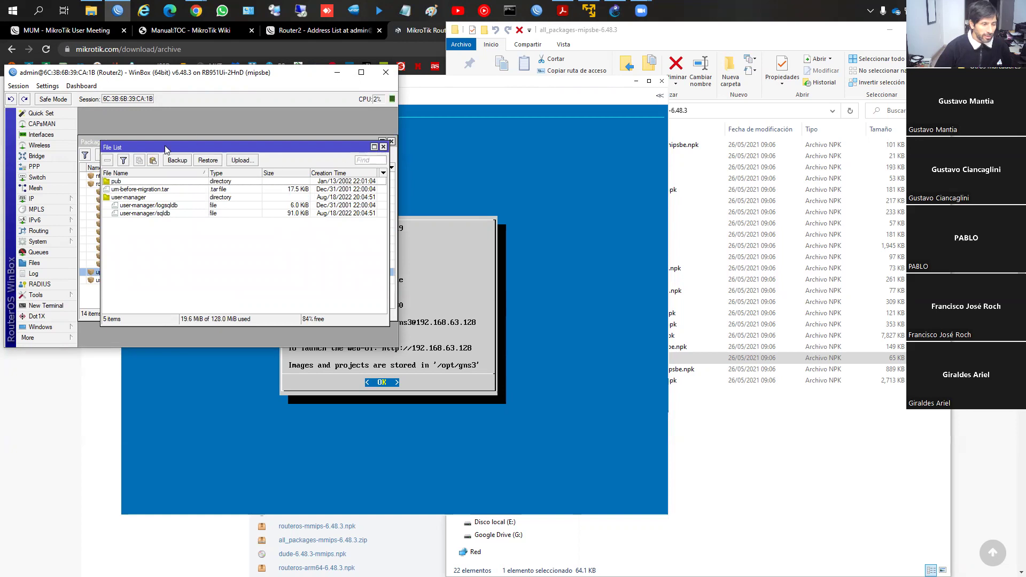
click(88, 212)
click(110, 273)
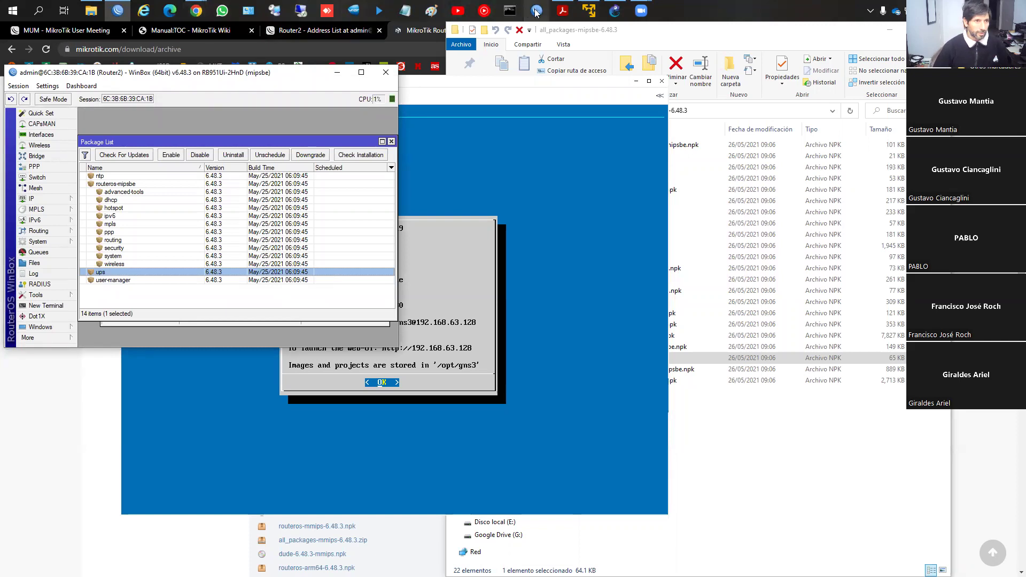
Show the 'Actualización de RouterOS' slide 46 in Acrobat, then return to WinBox.
mouse_move(563, 9)
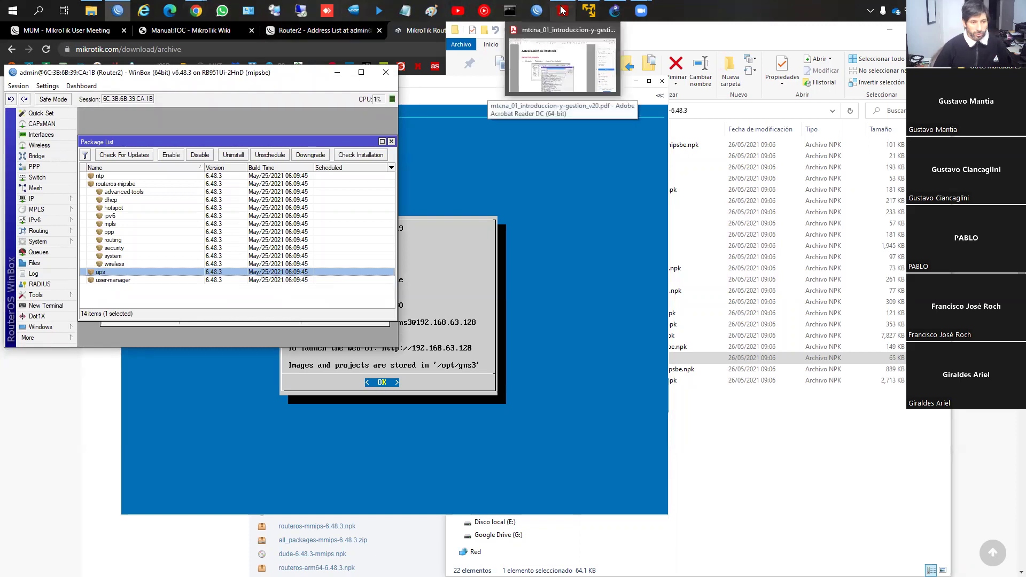
click(562, 67)
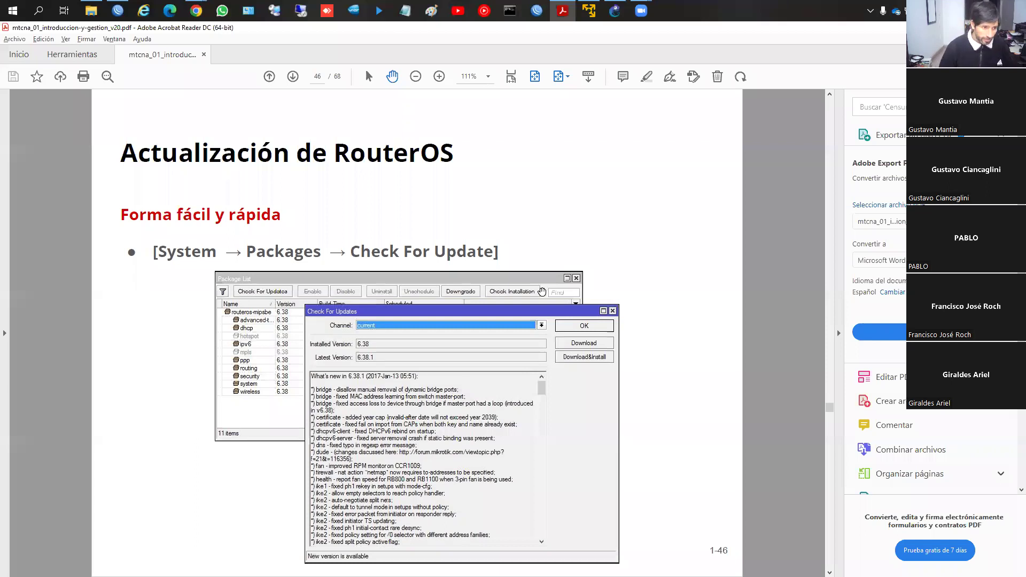
key(alt+Tab)
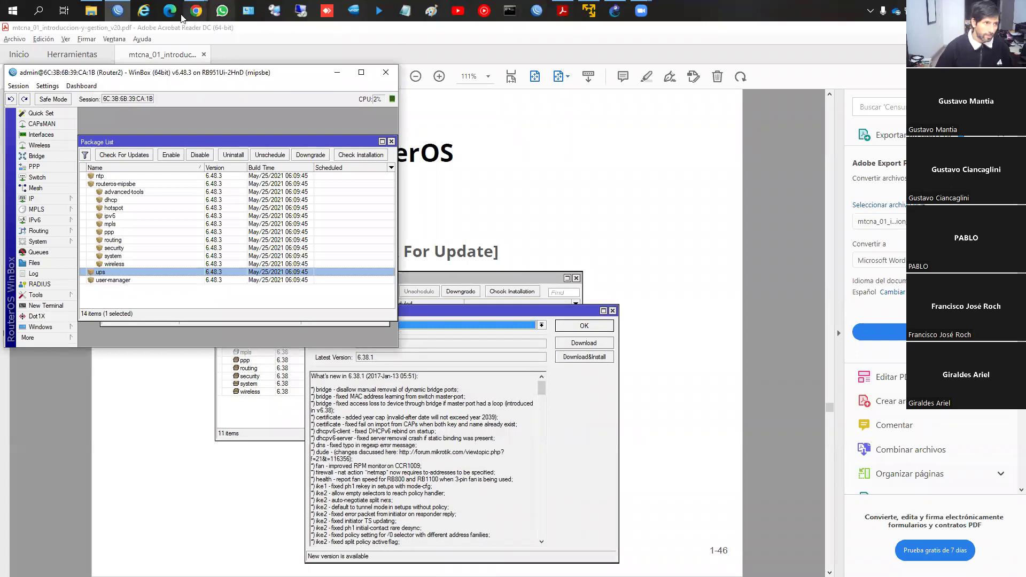
Close Router2's Package List and File List windows.
click(87, 7)
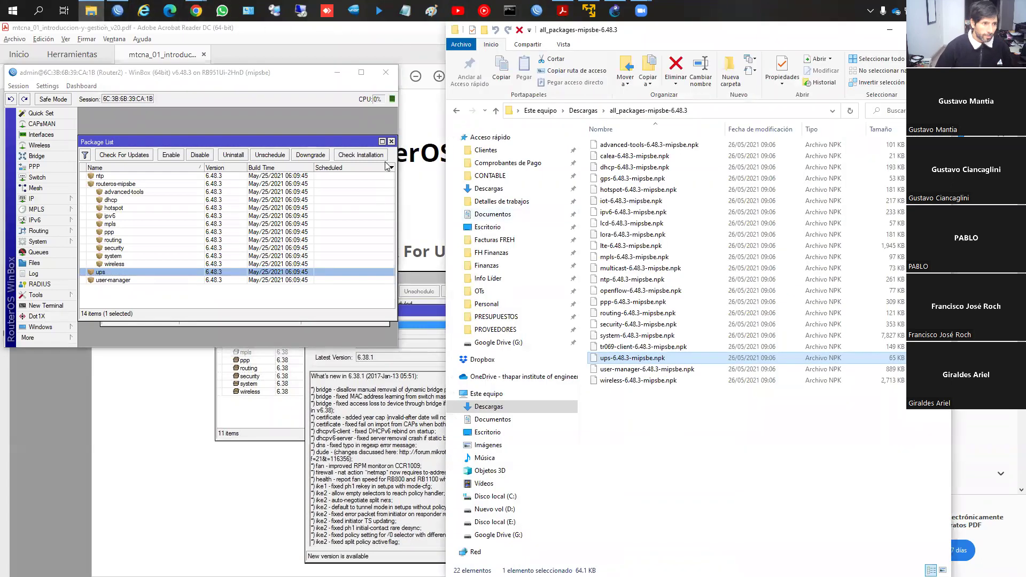
click(391, 141)
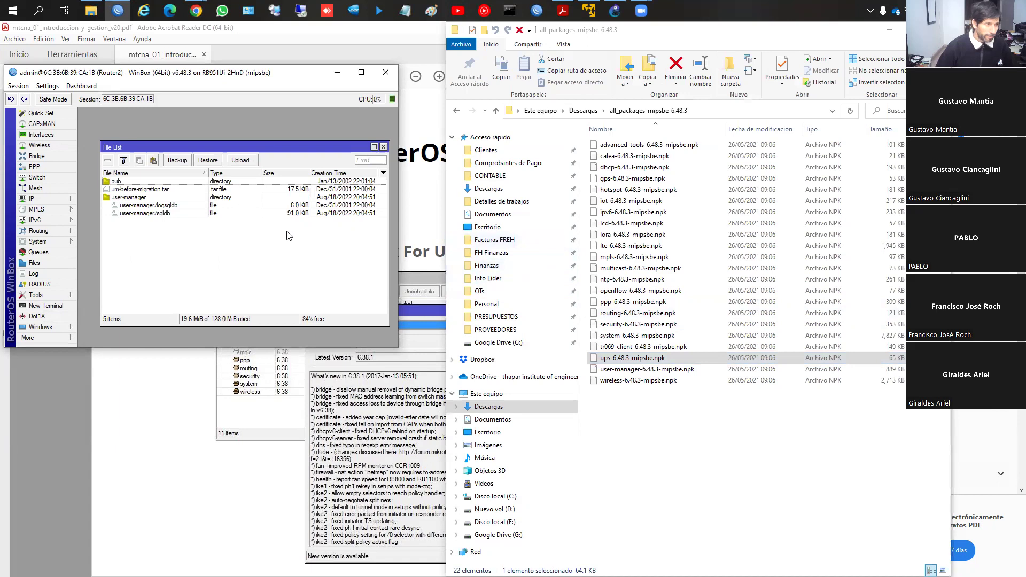
click(383, 147)
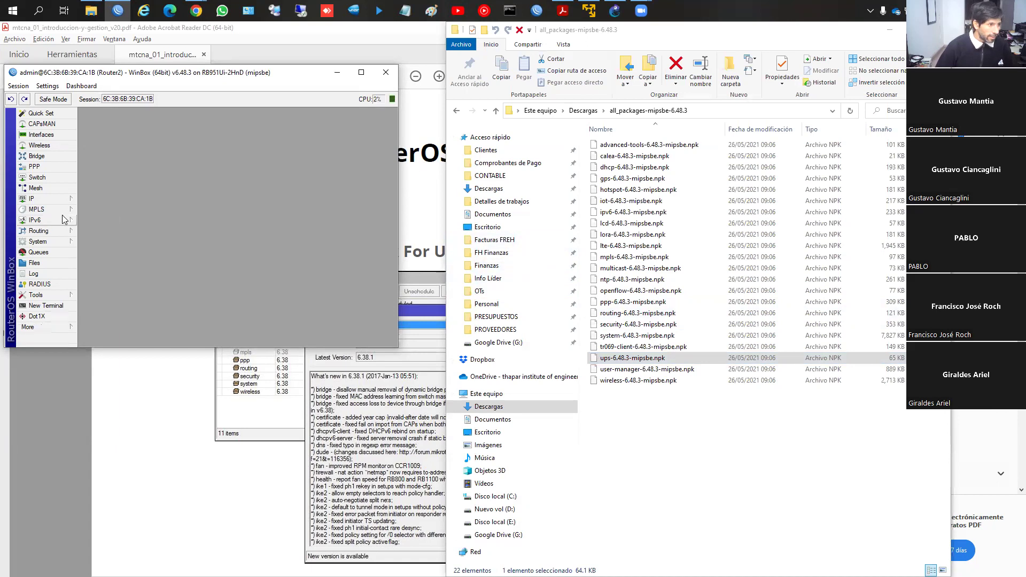
Reopen System > Packages and maximize WinBox so the package list is fully visible.
click(37, 242)
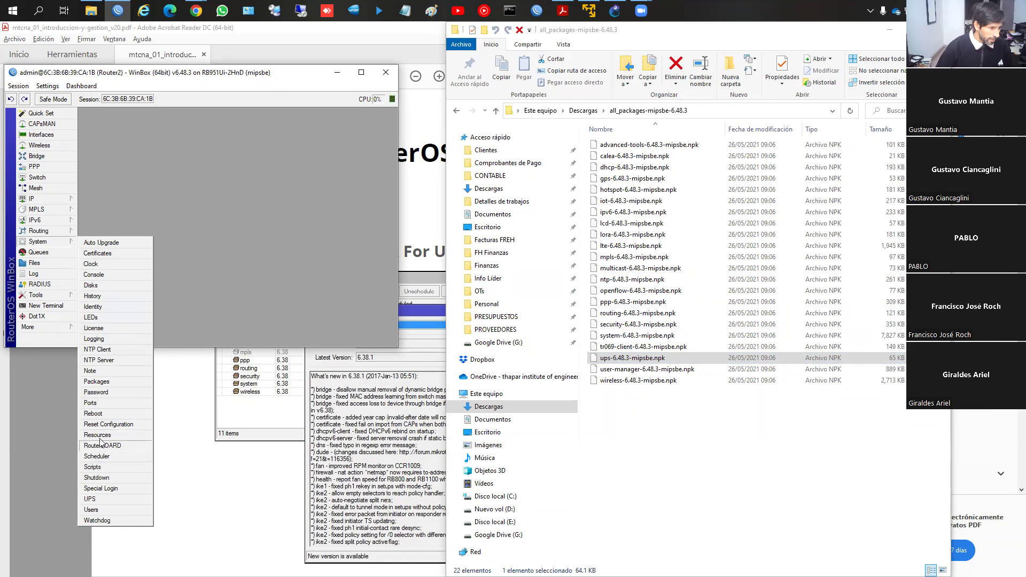
click(96, 381)
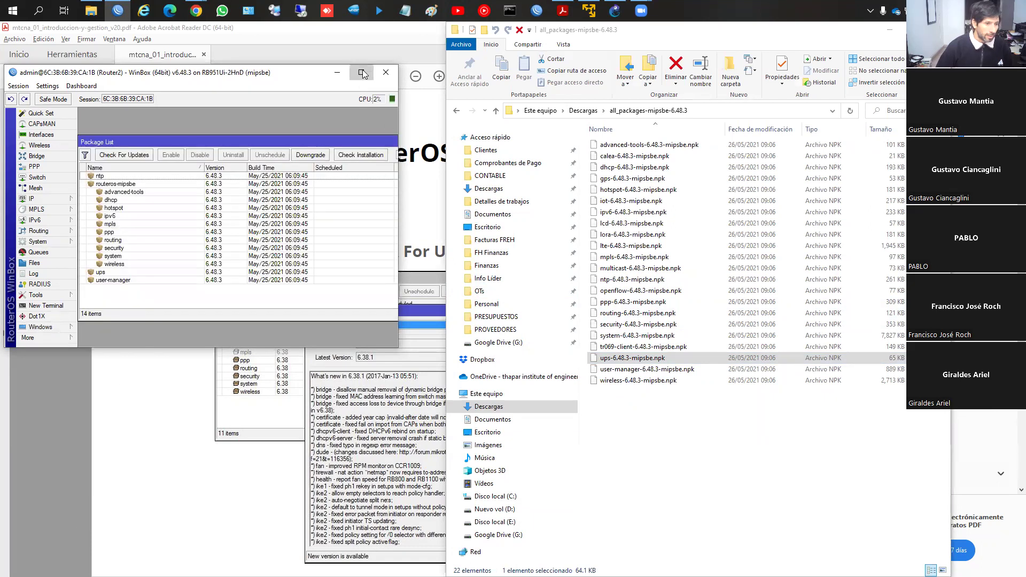
click(361, 72)
drag(318, 99, 422, 106)
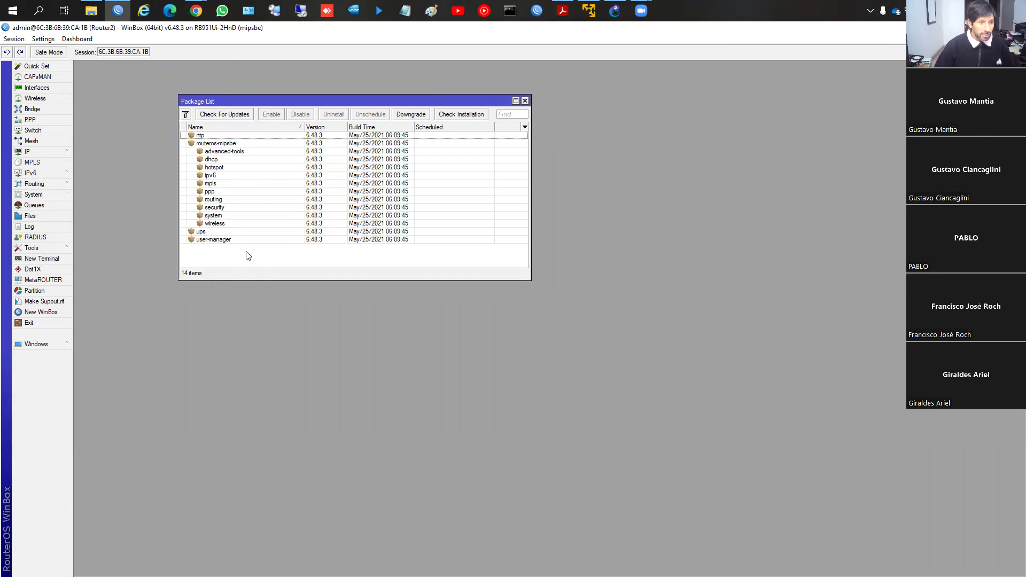
Check for updates on the stable channel and compare latest 6.49.6 with installed 6.48.3.
click(228, 118)
drag(498, 196, 338, 114)
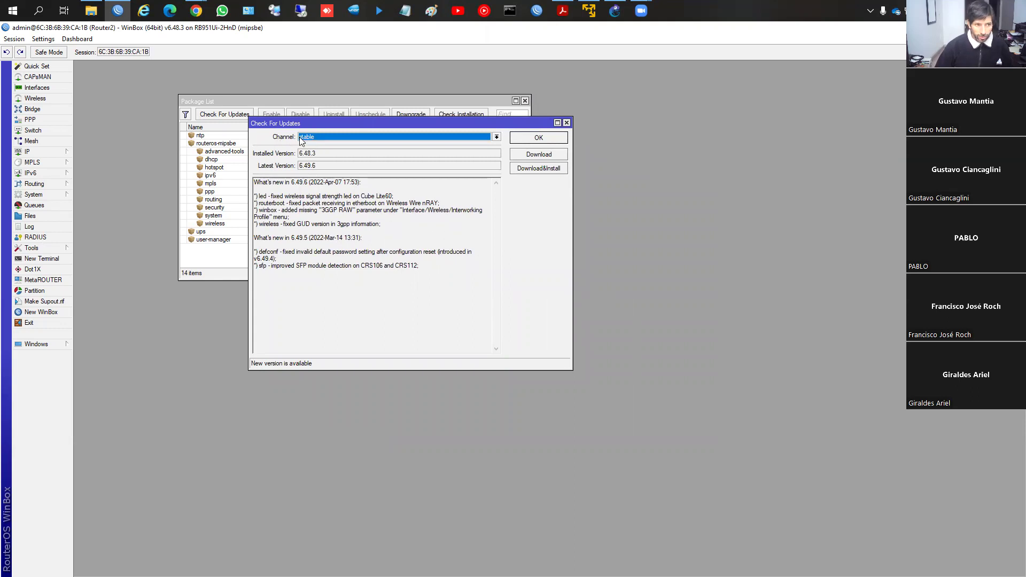
click(315, 137)
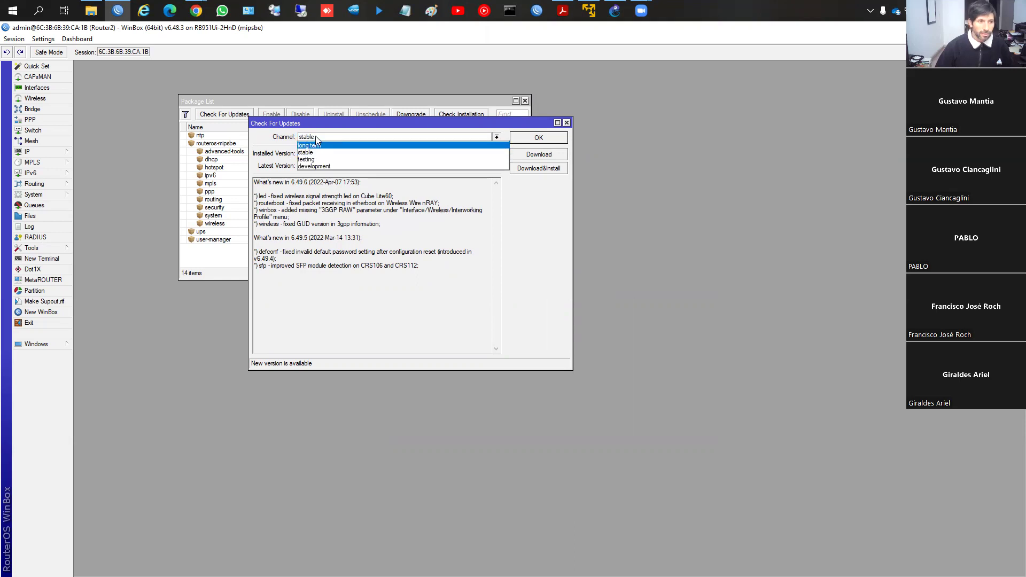
click(315, 135)
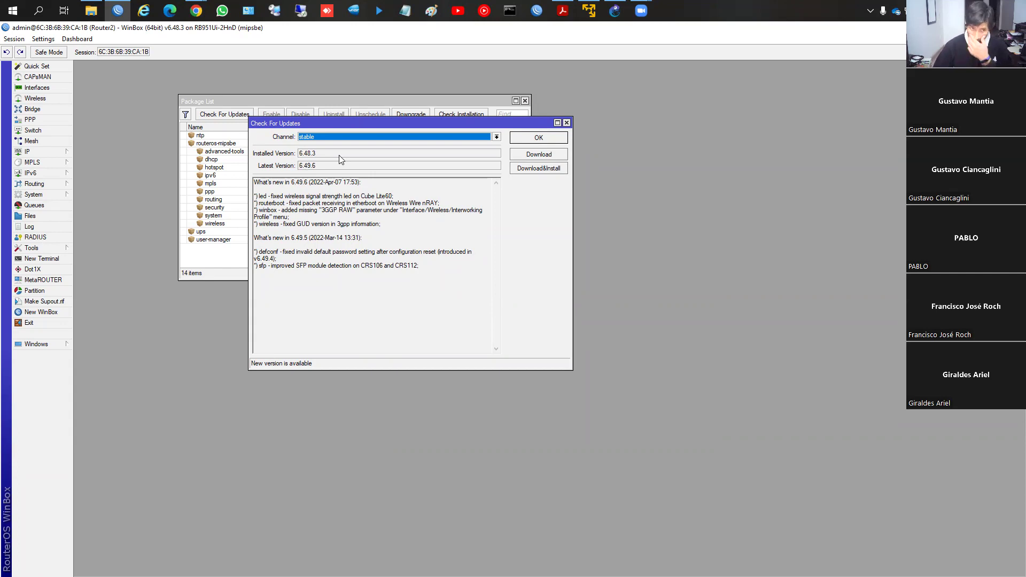
drag(345, 126, 312, 190)
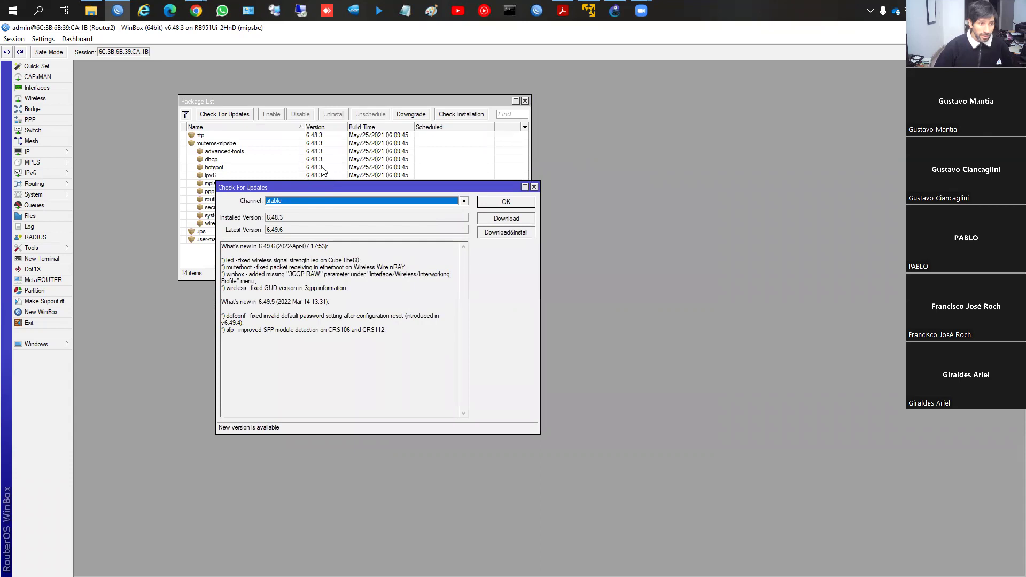
drag(314, 189, 324, 137)
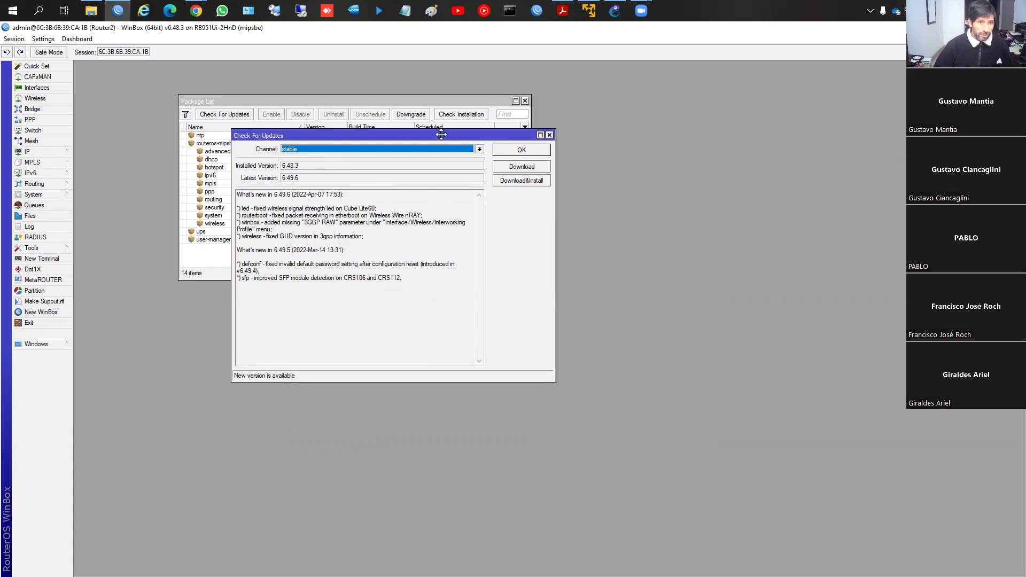
drag(440, 136, 440, 109)
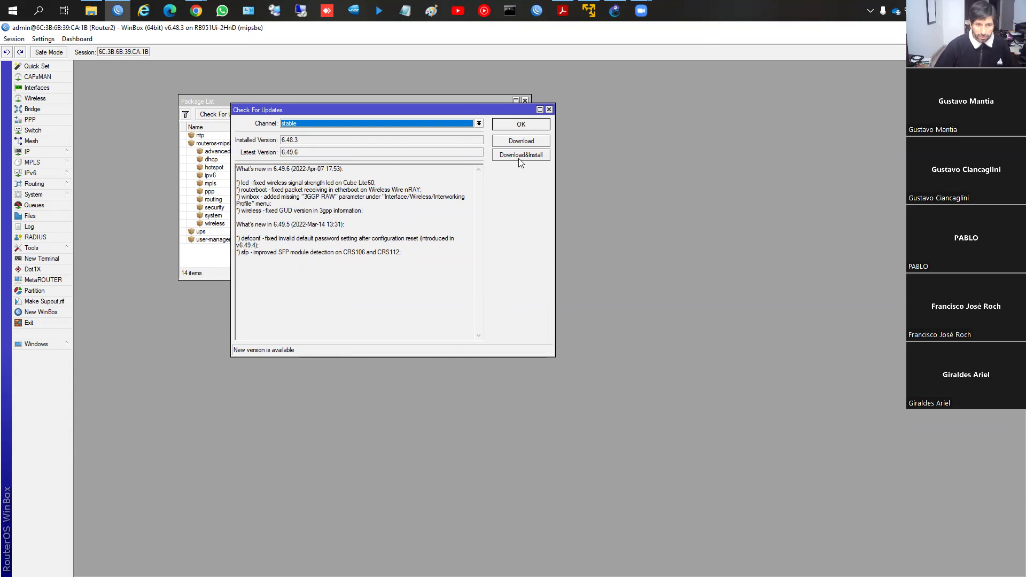
click(519, 126)
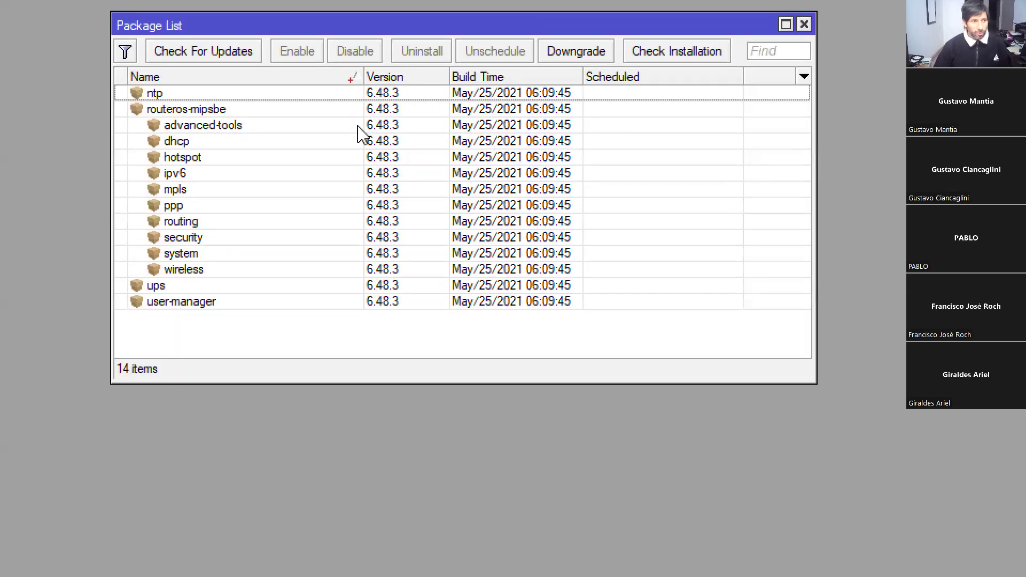
Mark the Version column showing 6.48.3 in the package list.
drag(351, 79, 411, 319)
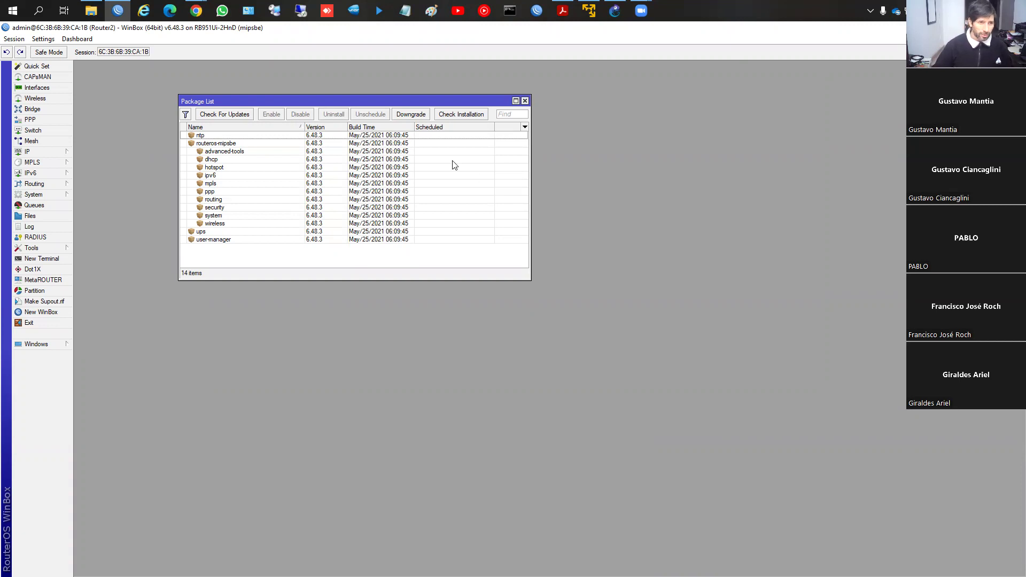
Reopen the update check to review the 6.49.6 and 6.49.5 changes, then dismiss it.
click(207, 116)
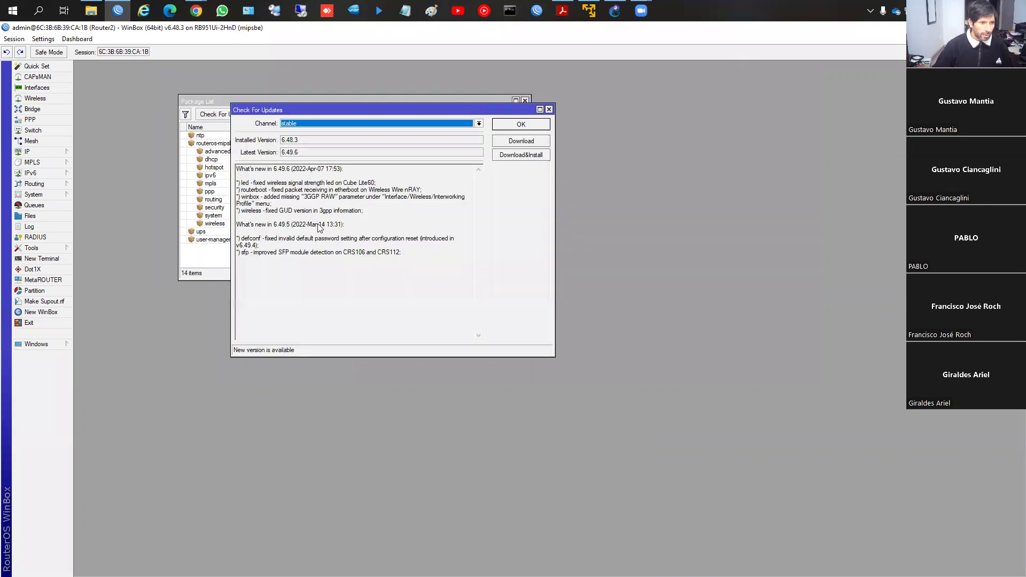
click(533, 126)
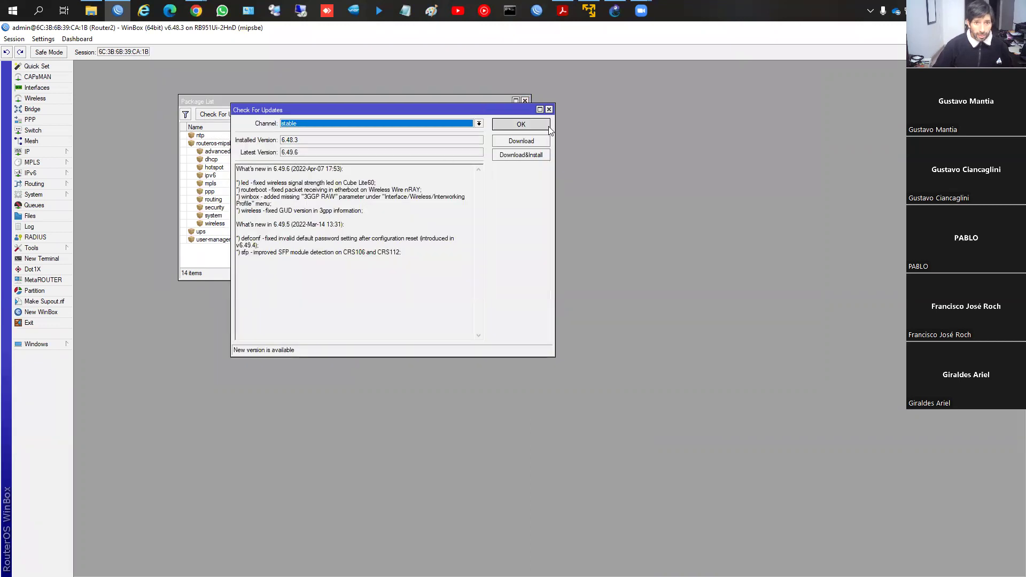
click(211, 115)
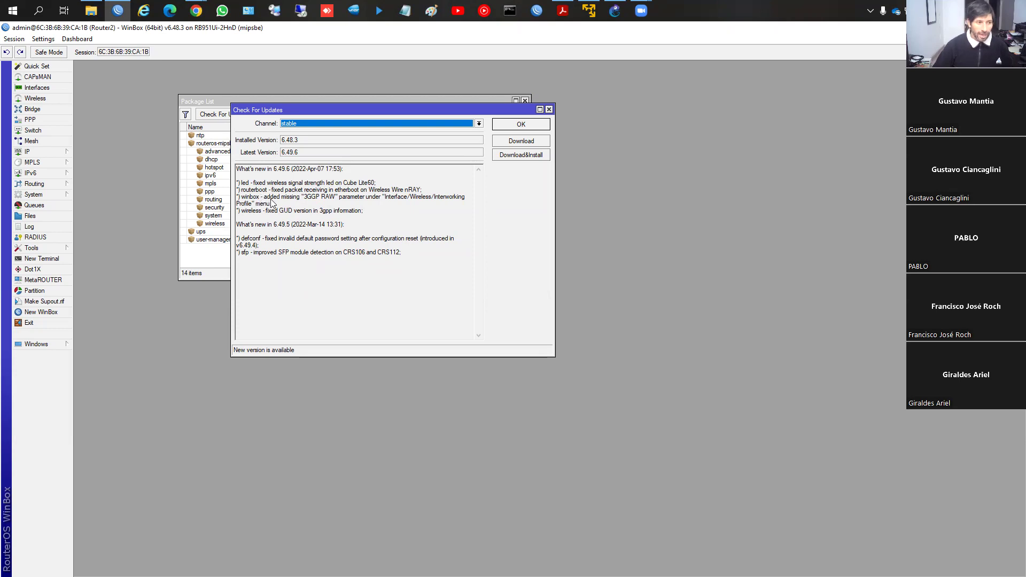
click(520, 124)
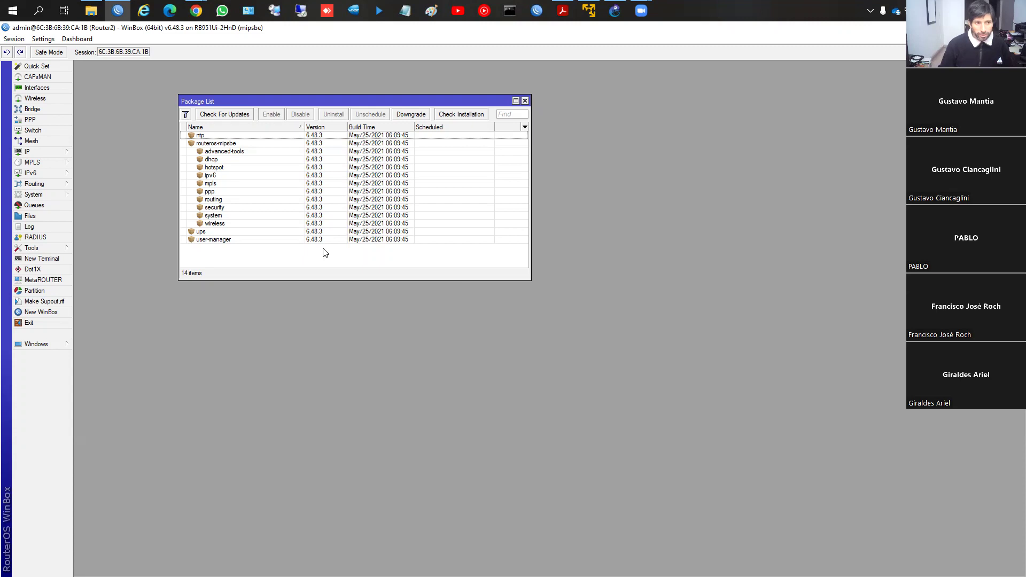
Open the update check again, showing 6.49.6 available on stable over 6.48.3.
click(229, 115)
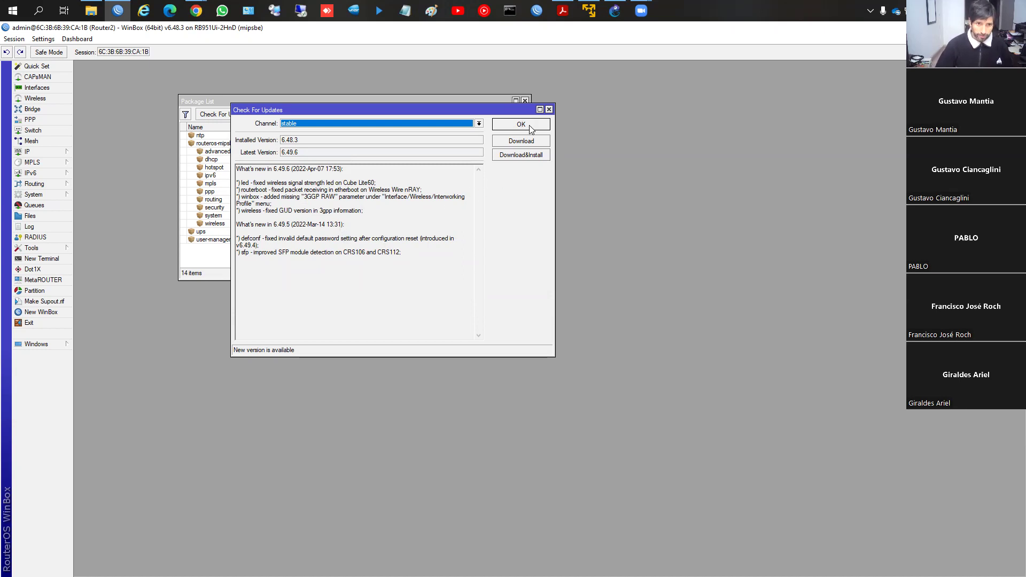
Close the Check For Updates dialog.
click(549, 110)
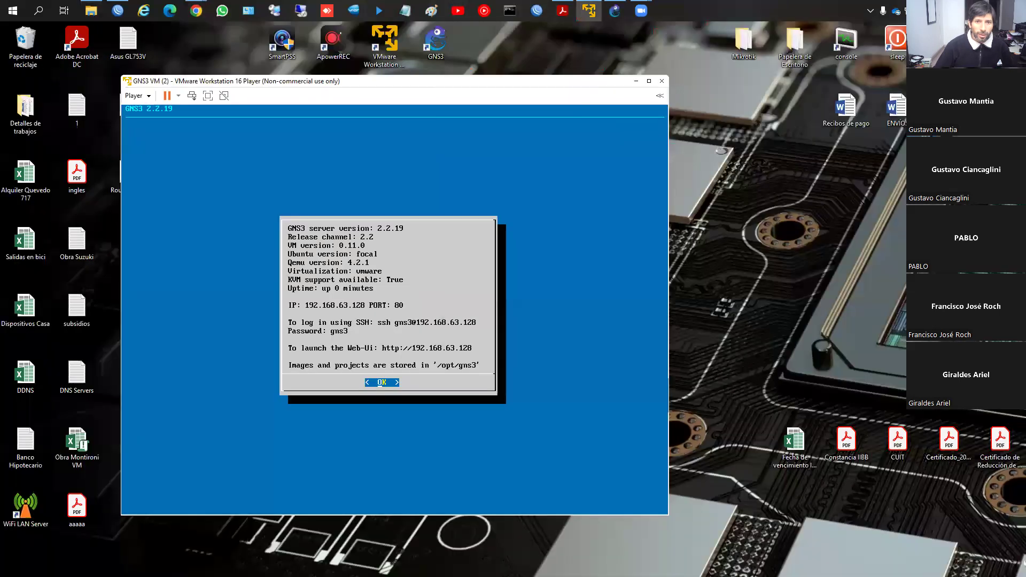
Minimize the GNS3 VM, open the RouterOS V7 desktop file, and return to Chrome's 6.48.3 archive.
click(635, 81)
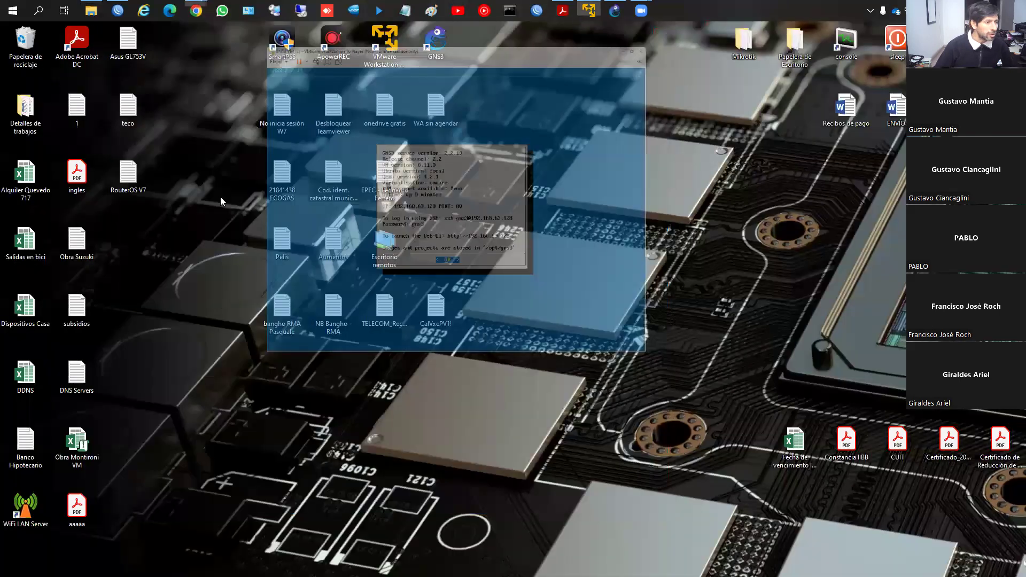
double_click(126, 181)
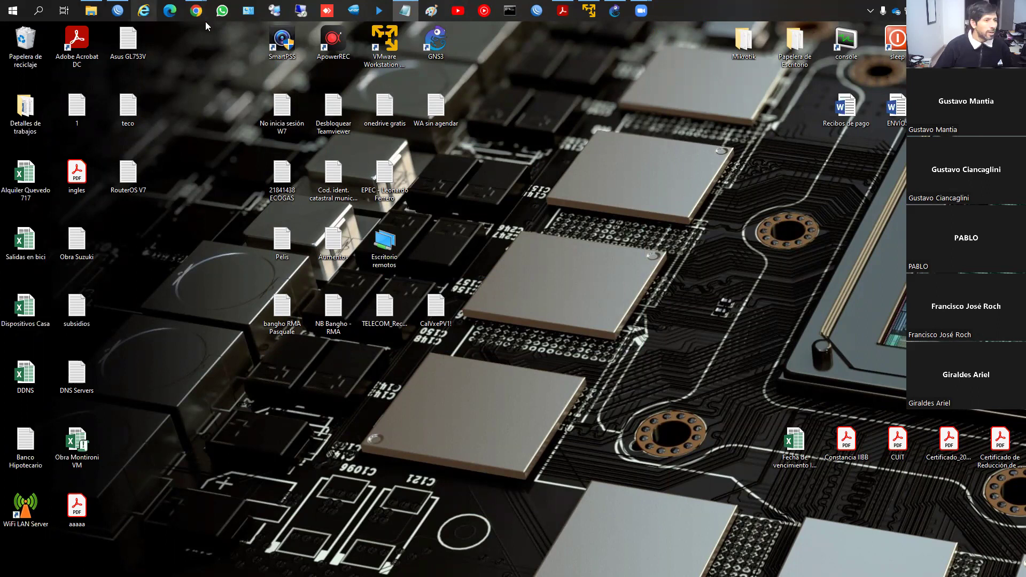
mouse_move(196, 10)
click(255, 69)
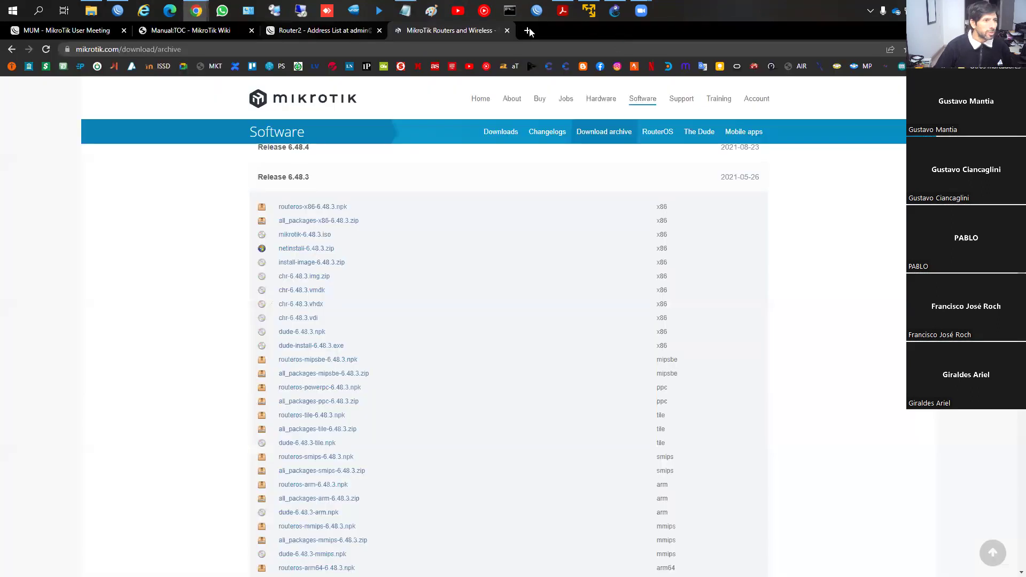
Load the 'Upgrading to v7' help page in a new tab and highlight the BGP note and User Manager entry.
click(528, 31)
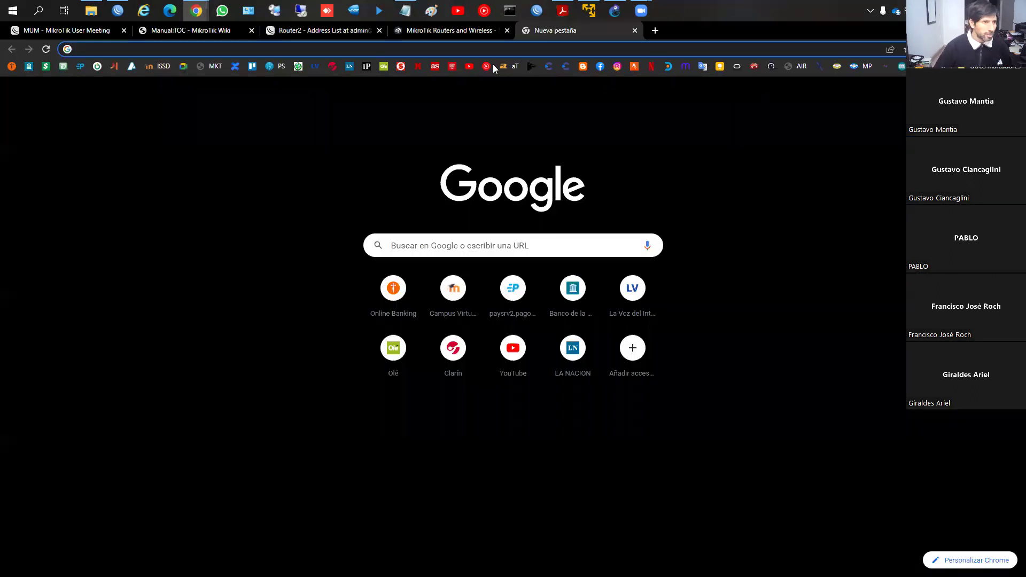
text(https://help.mikrotik.com/docs/display/ROS/Upgrading+to+v7)
key(Return)
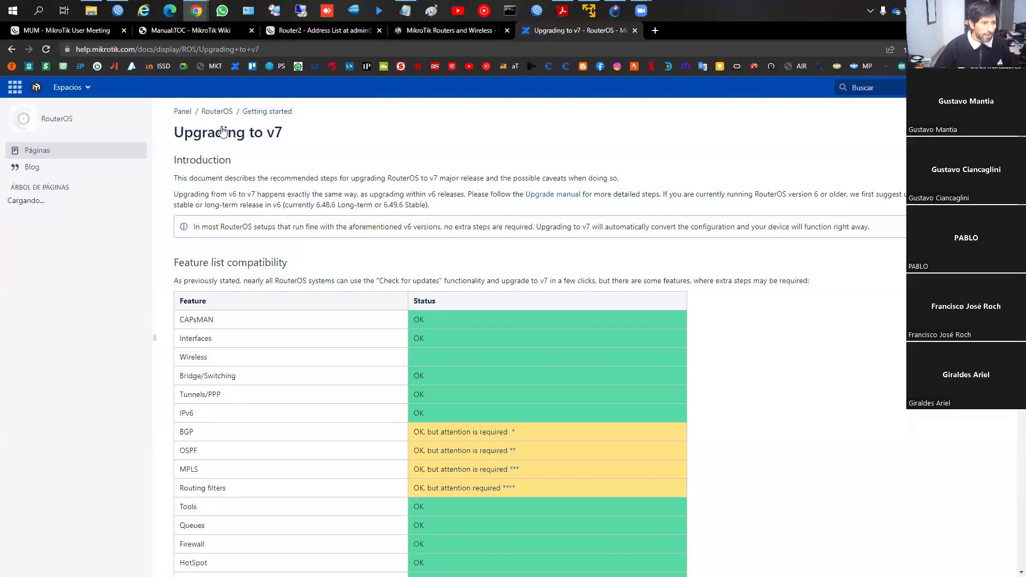
scroll(374, 230, down, 3)
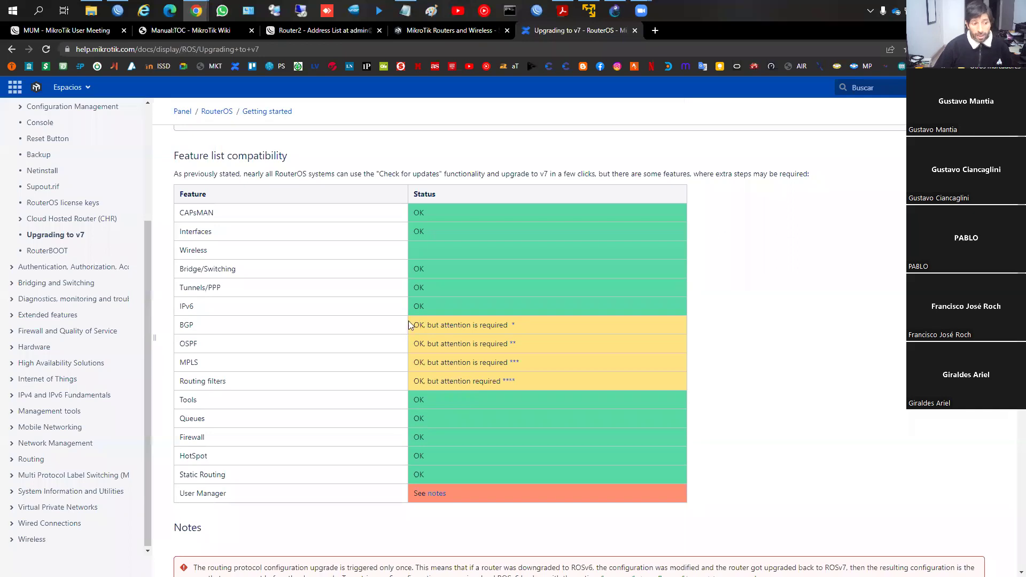
drag(427, 325, 527, 335)
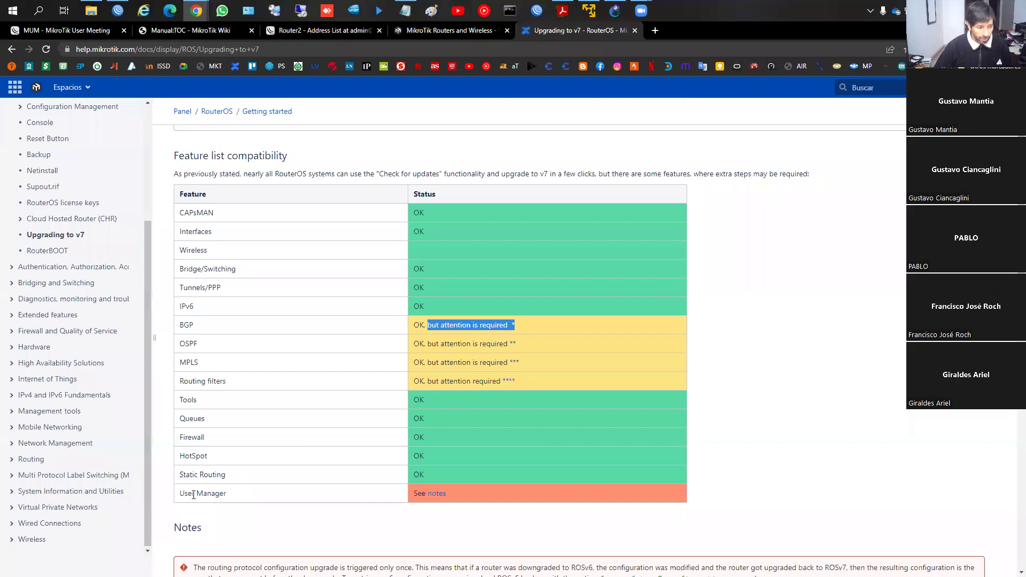
triple_click(403, 497)
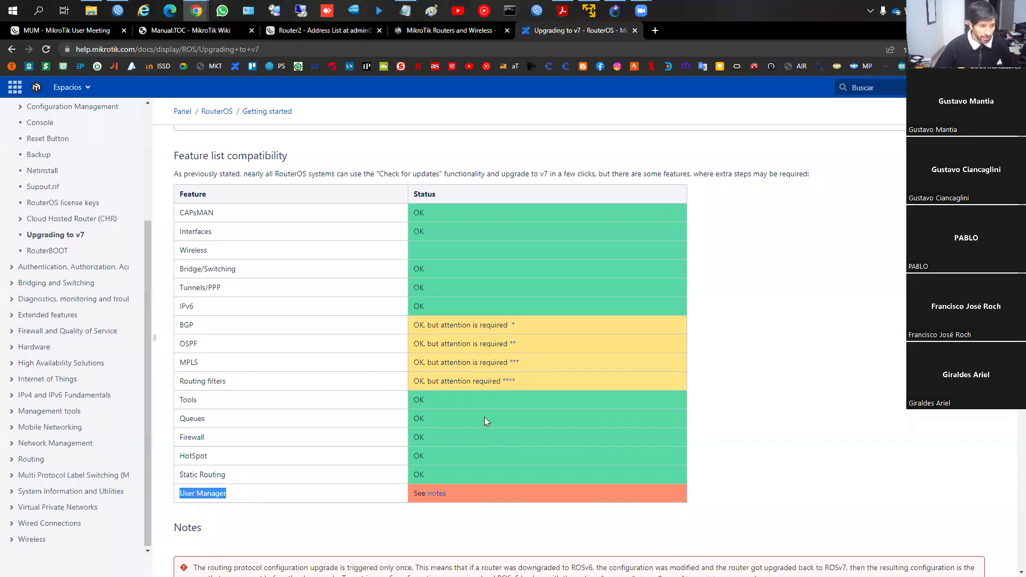
Read through the Notes, mark BGP and OSPF in the feature table, then show the desktop.
scroll(327, 414, down, 5)
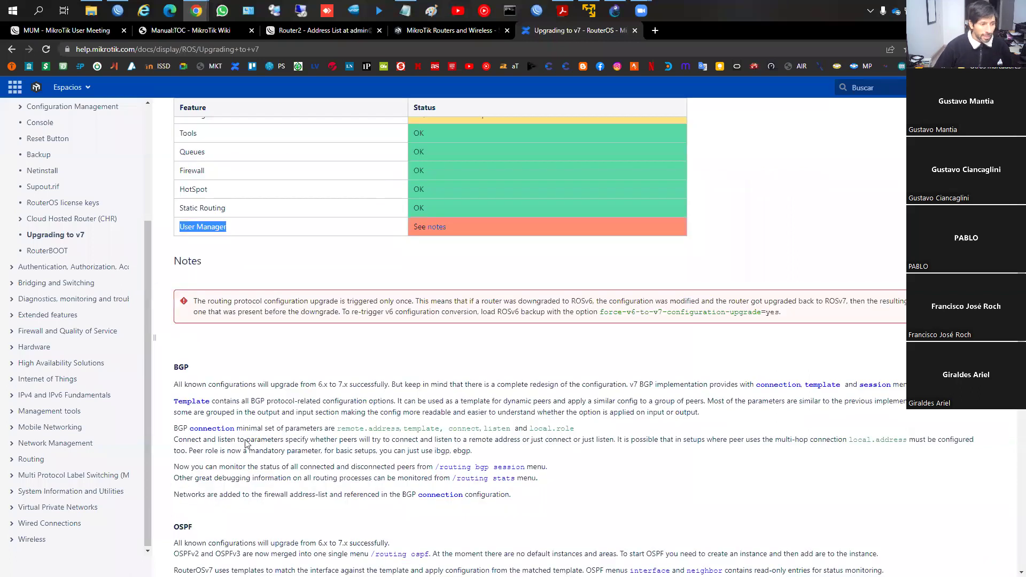
scroll(224, 331, down, 3)
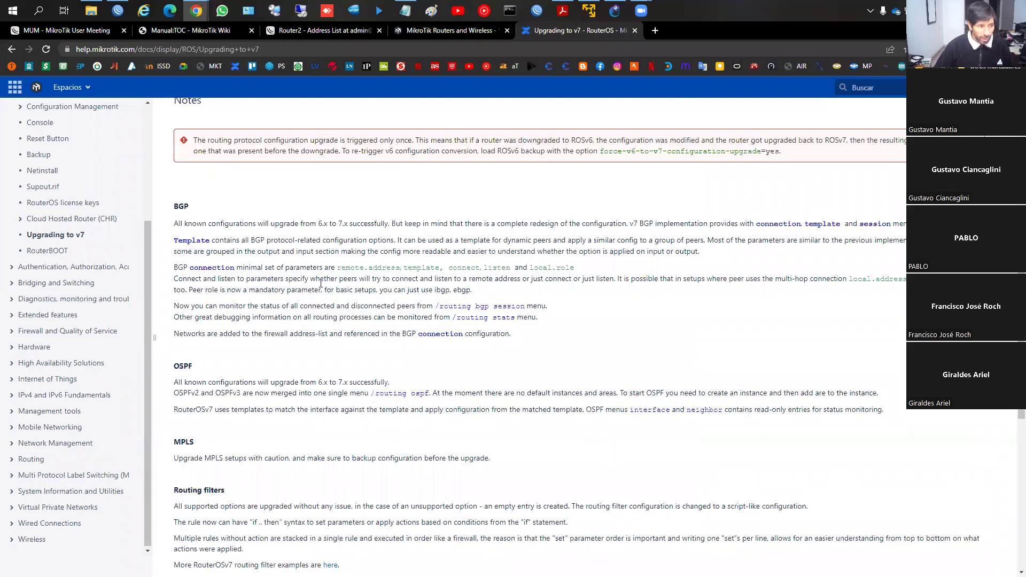
scroll(324, 281, down, 3)
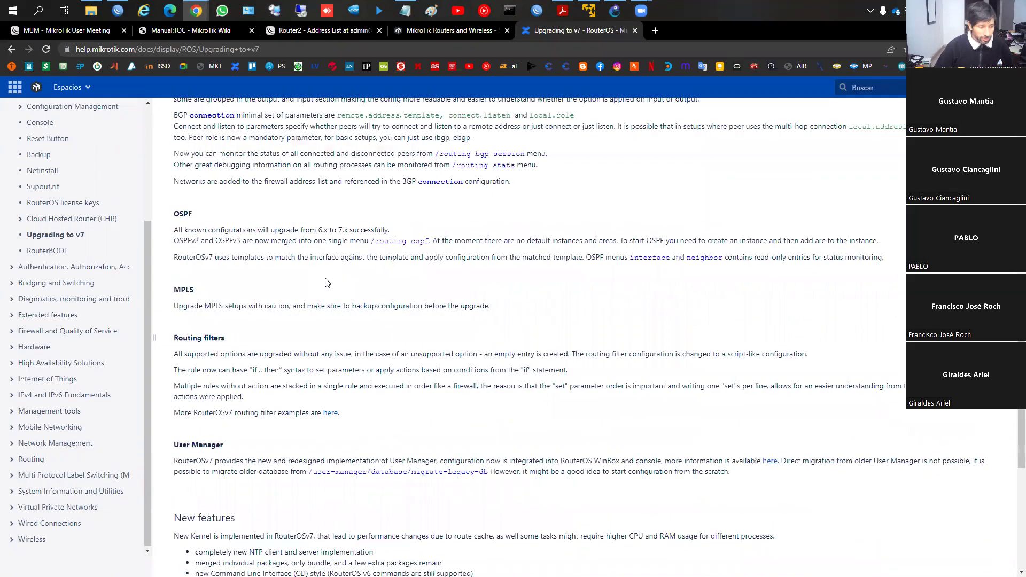
scroll(323, 284, down, 2)
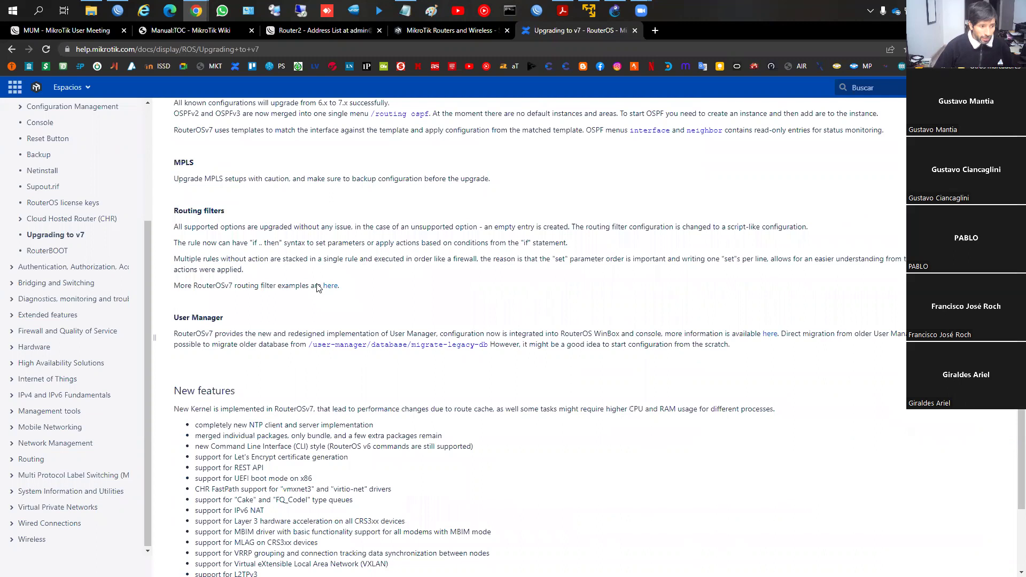
scroll(321, 287, down, 3)
key(alt+Left)
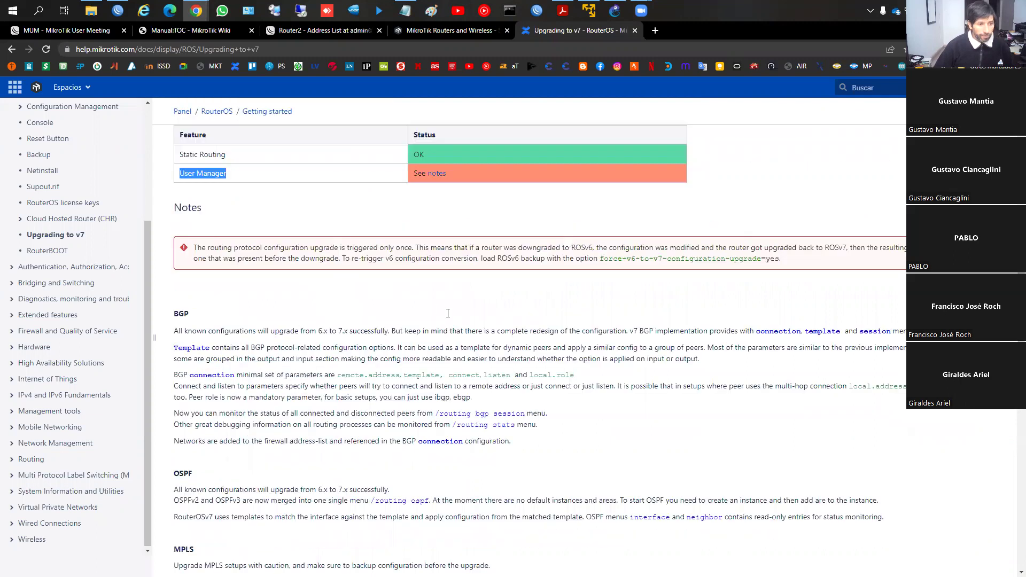
scroll(479, 326, up, 5)
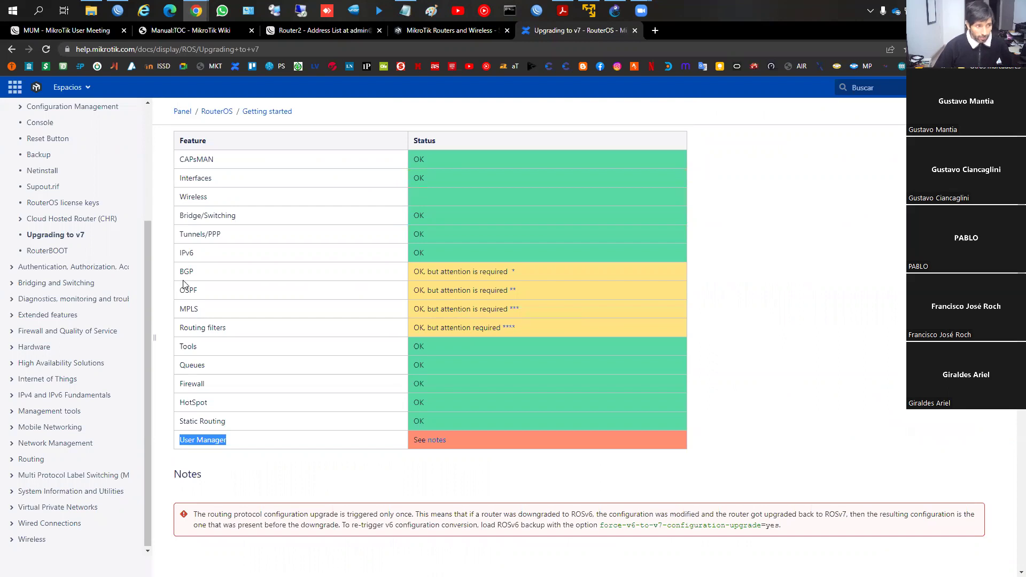
mouse_move(196, 262)
mouse_down()
mouse_move(170, 278)
mouse_move(196, 269)
mouse_move(214, 300)
mouse_move(160, 280)
mouse_move(161, 302)
mouse_move(217, 316)
mouse_move(205, 308)
mouse_up()
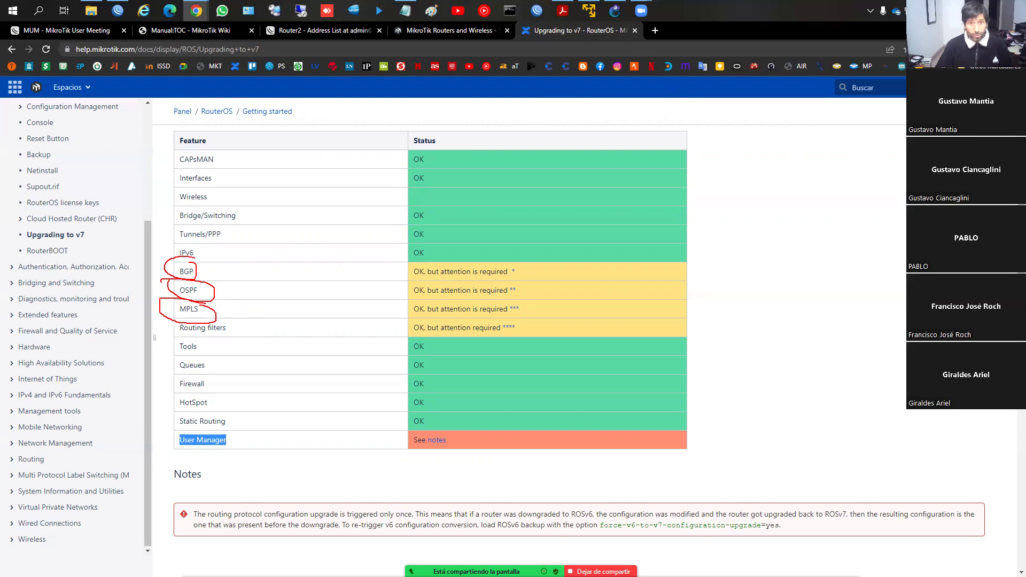
key(super+d)
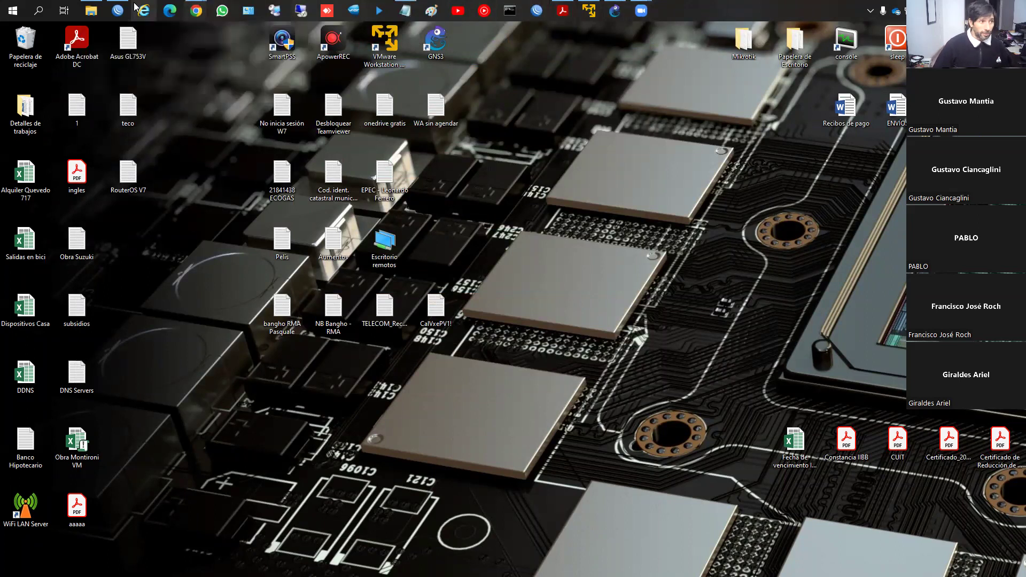
Restore Router2's WinBox package list and select the ipv6 package.
click(118, 10)
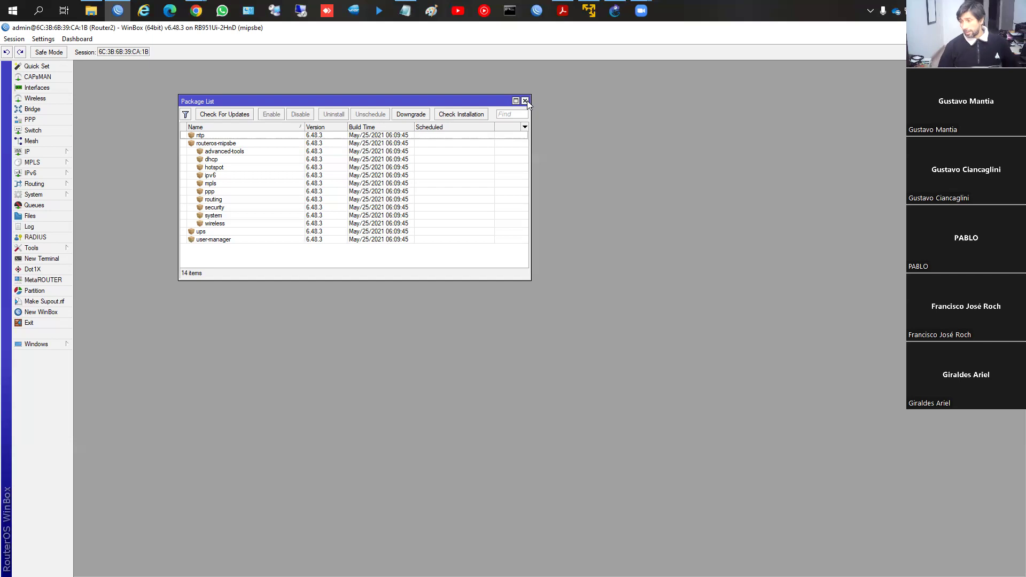
click(236, 176)
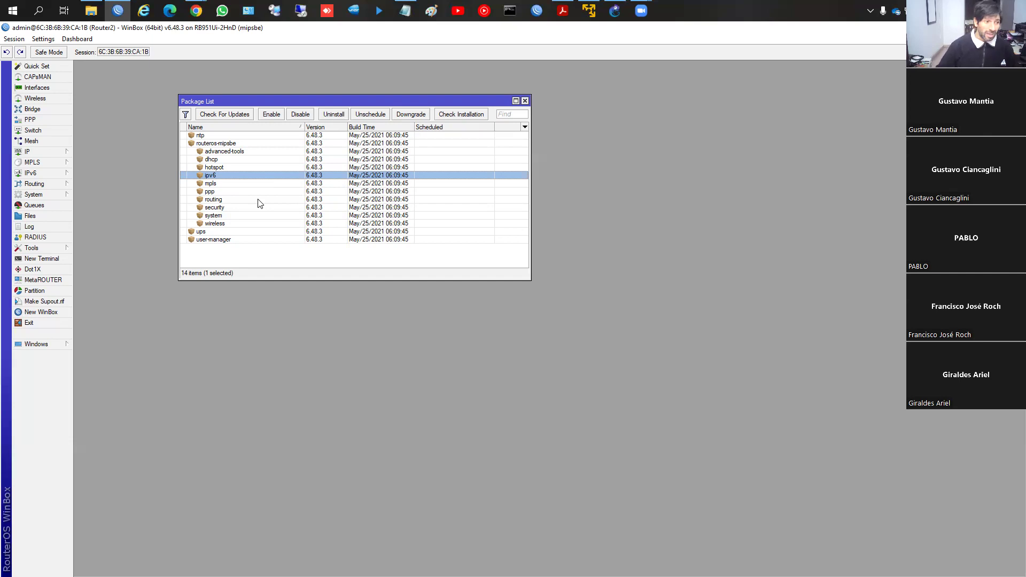
Select both ipv6 and mpls in the Package List and schedule them for disabling.
ctrl+click(225, 184)
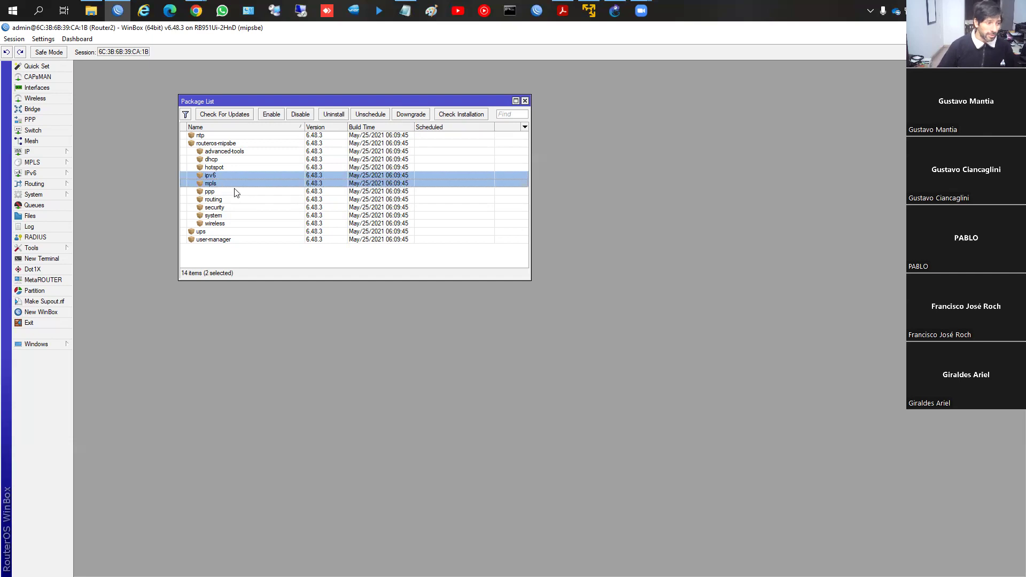
click(300, 115)
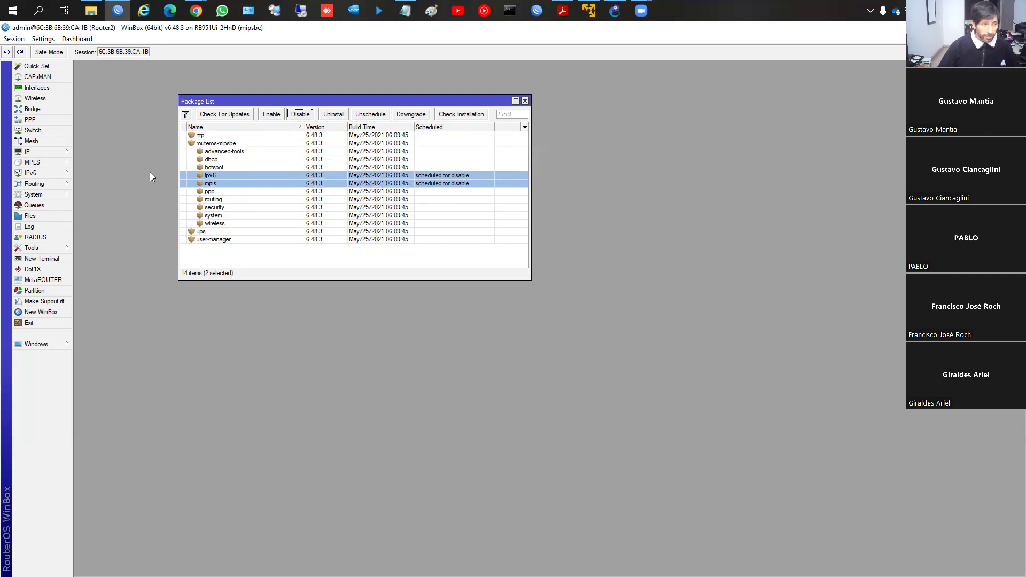
click(29, 195)
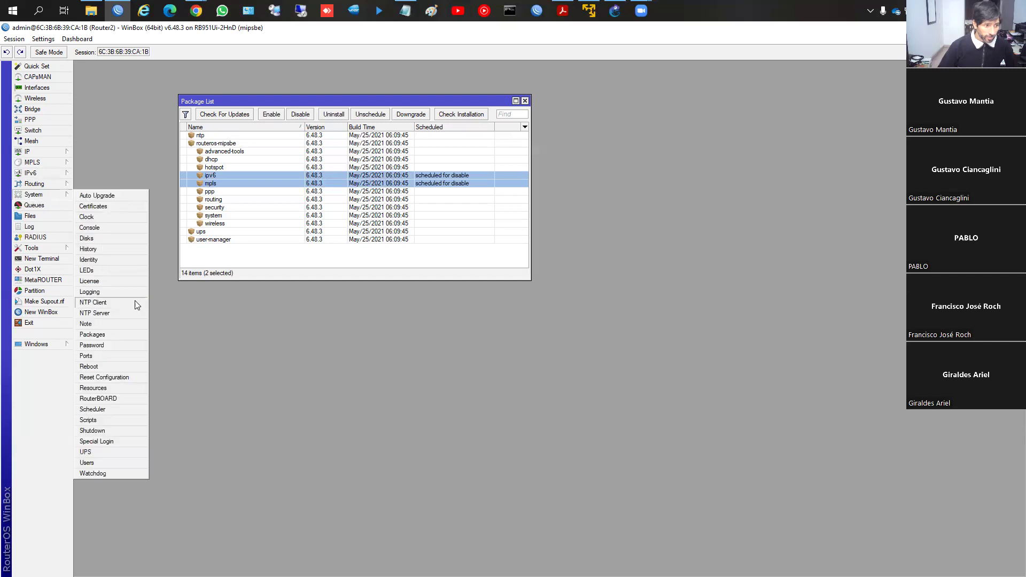
Reboot Router2 from the System menu and confirm, then bring the course PDF forward.
click(96, 367)
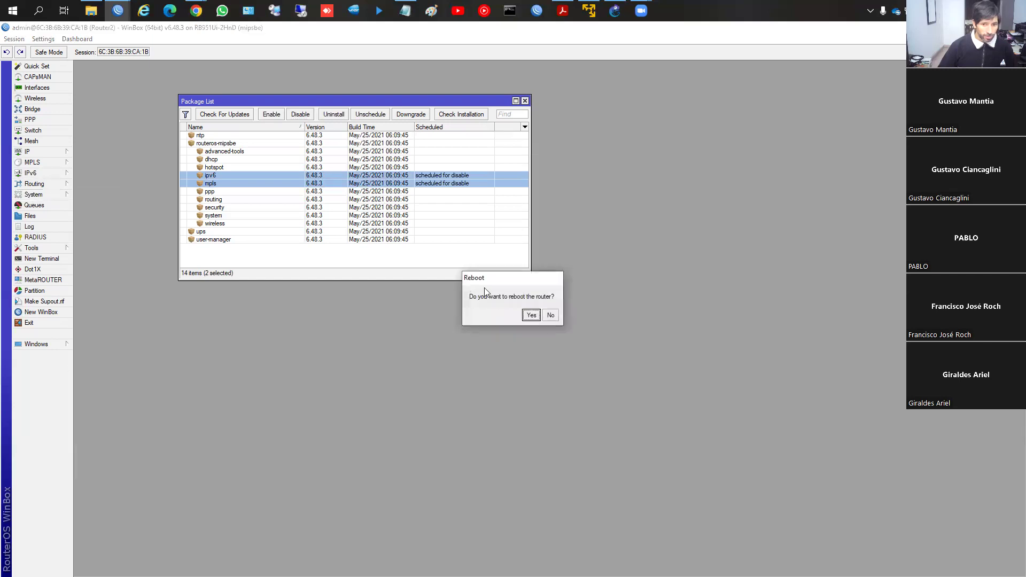
click(530, 315)
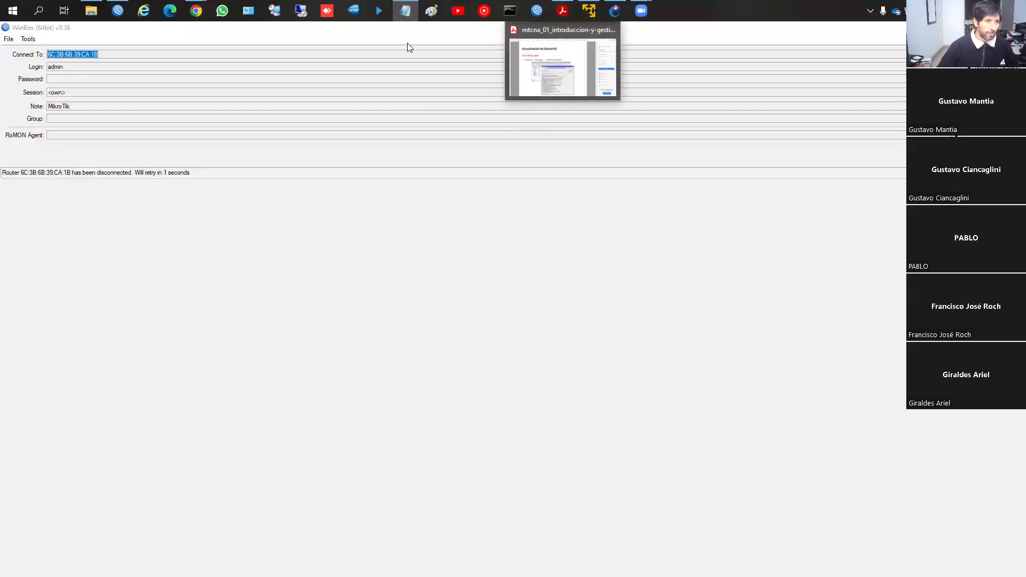
click(563, 10)
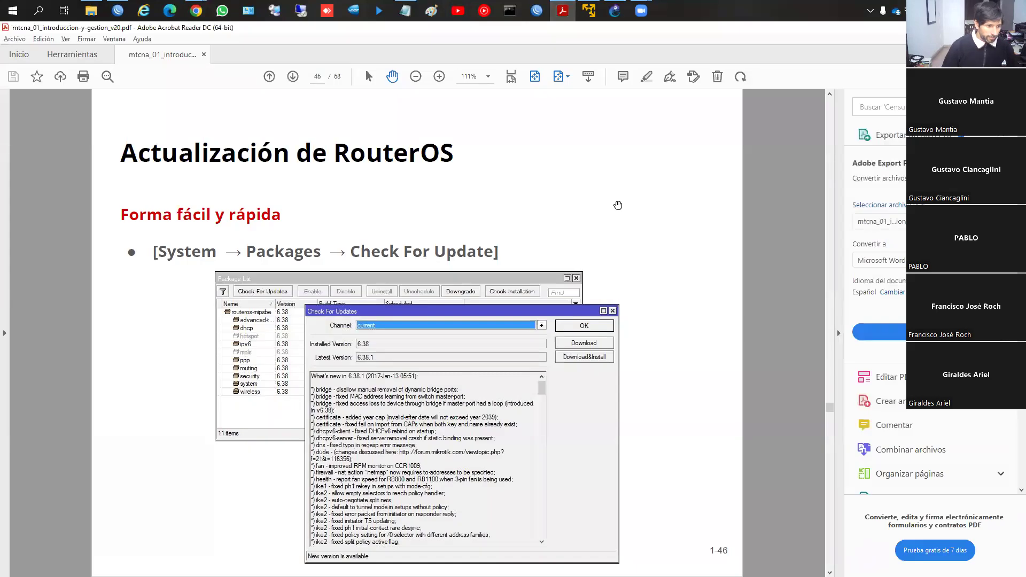
Page to the package functionality table and mark advanced-tools through system, with an arrow at ppp.
key(Right)
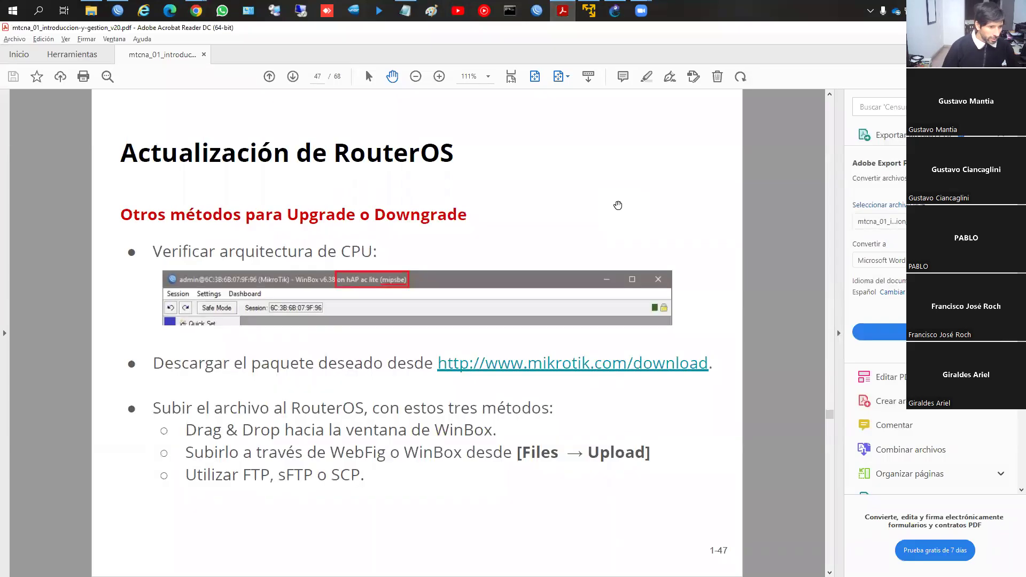
key(Right)
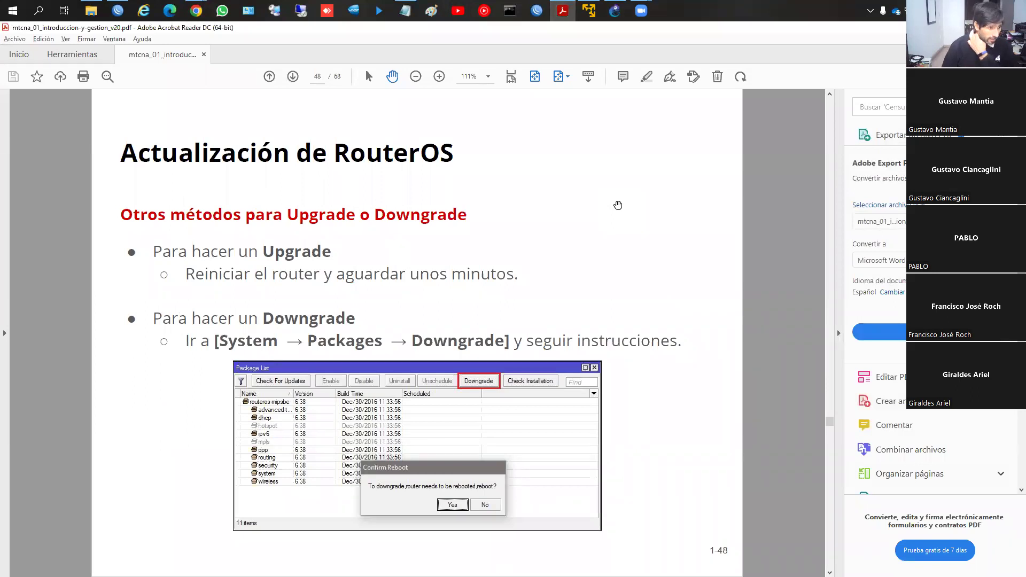
key(Left)
key(Right)
key(Right)
key(Right)
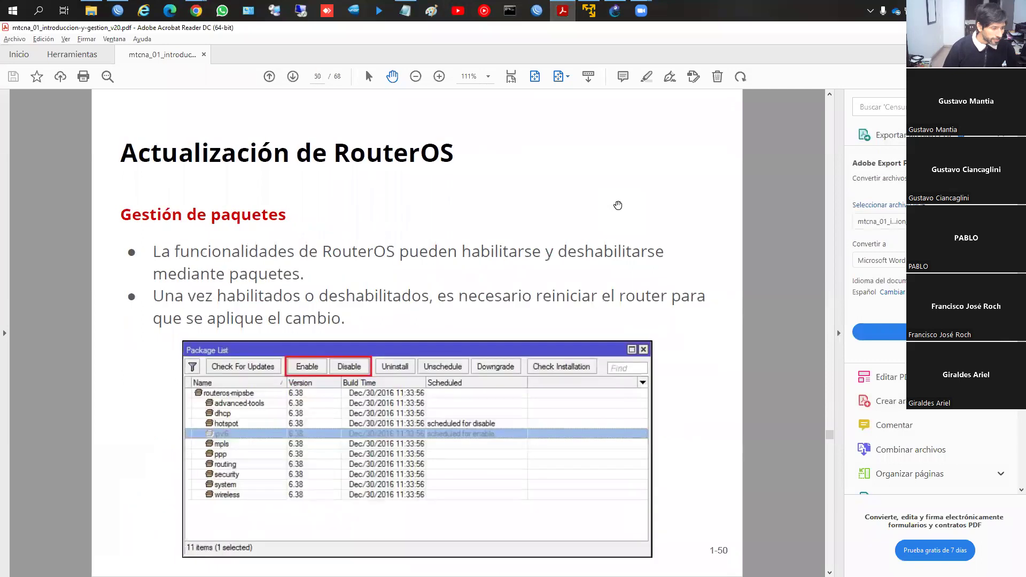
key(Right)
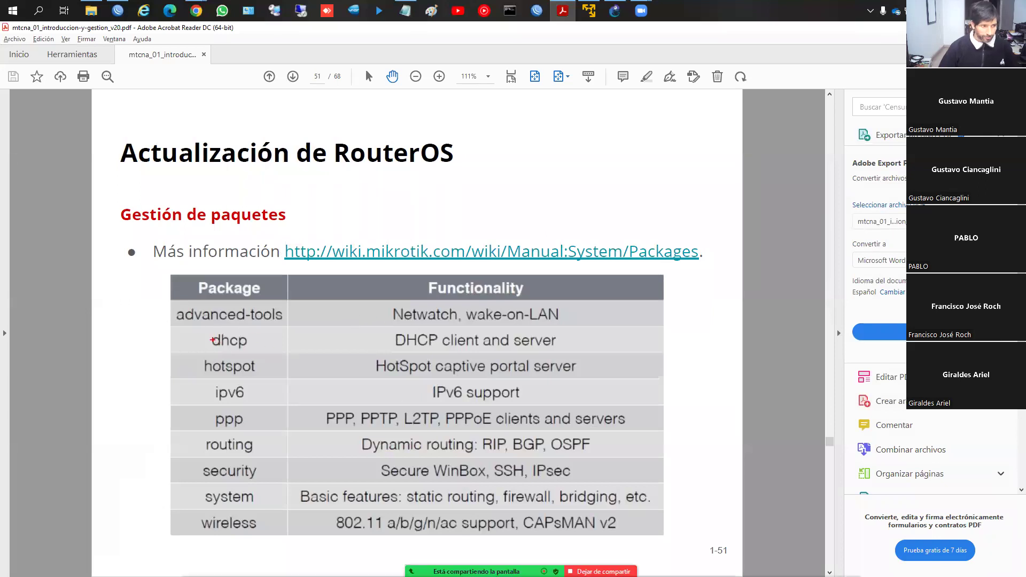
mouse_move(165, 306)
mouse_down()
mouse_move(163, 500)
mouse_move(171, 496)
mouse_up()
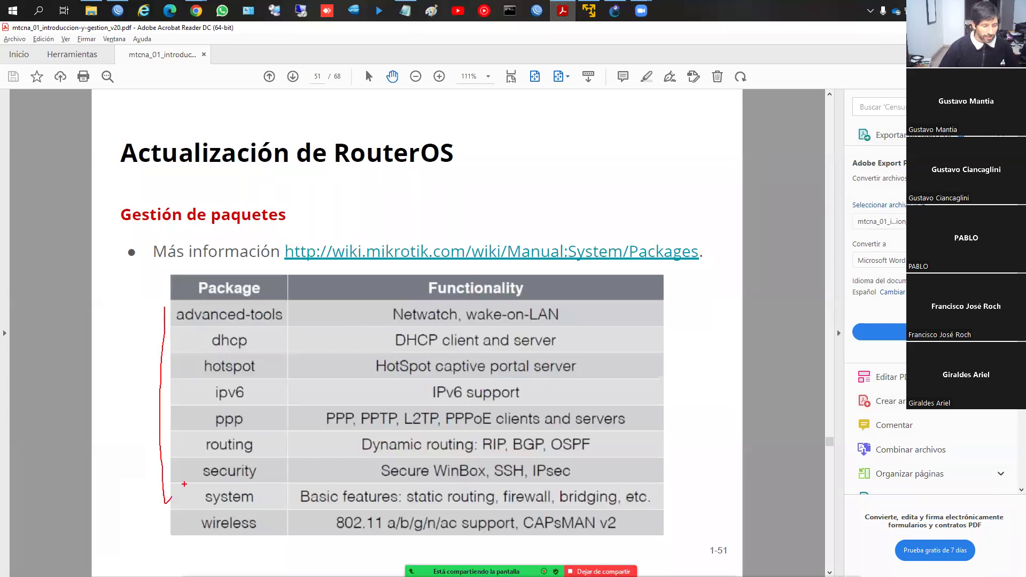
drag(263, 417, 297, 420)
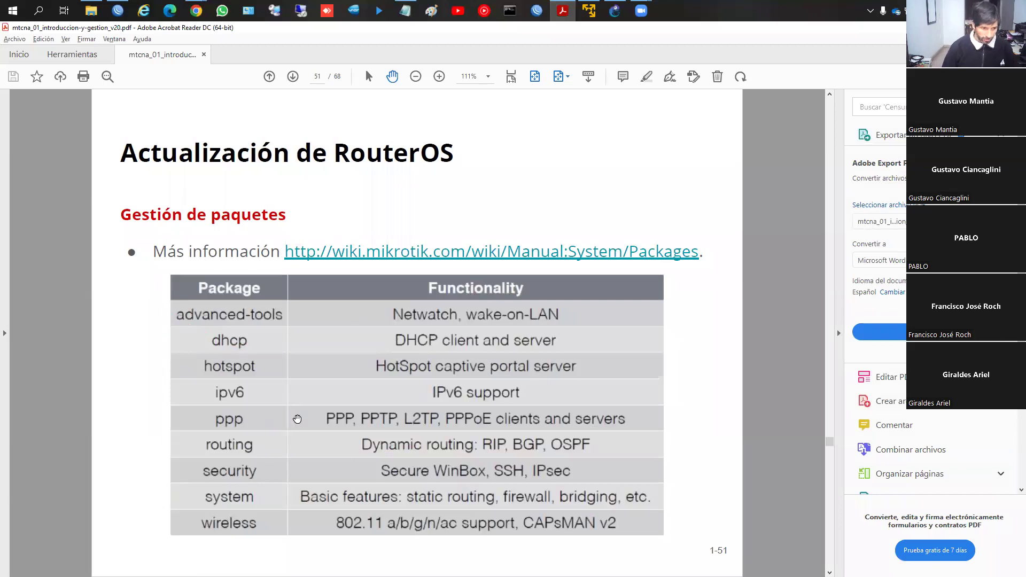
Scroll past the RouterBOOT slides to slide 57, 'Servicios de acceso'.
scroll(297, 418, down, 1)
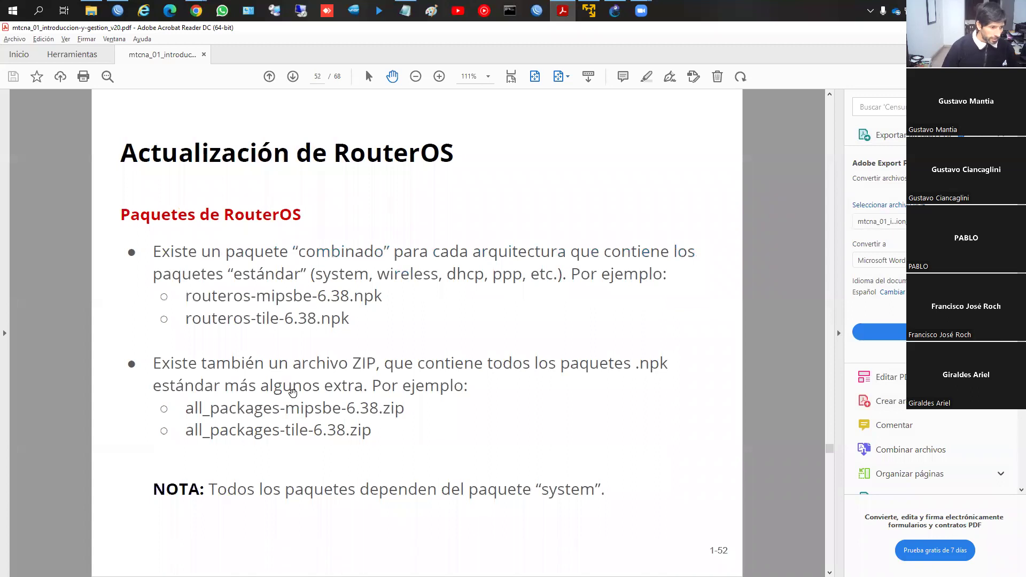
scroll(293, 394, down, 1)
scroll(292, 394, down, 1)
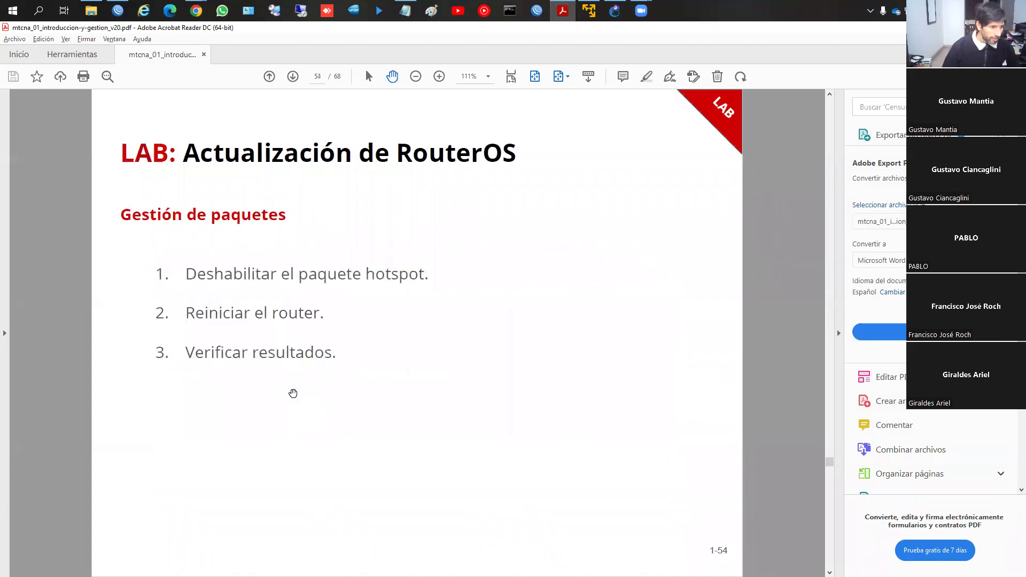
scroll(293, 393, down, 1)
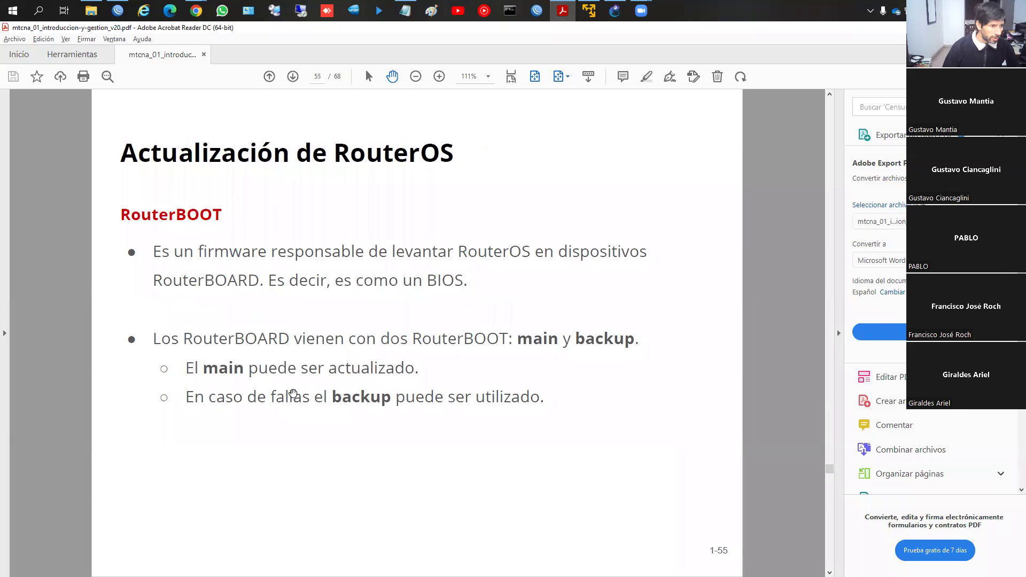
scroll(293, 394, down, 2)
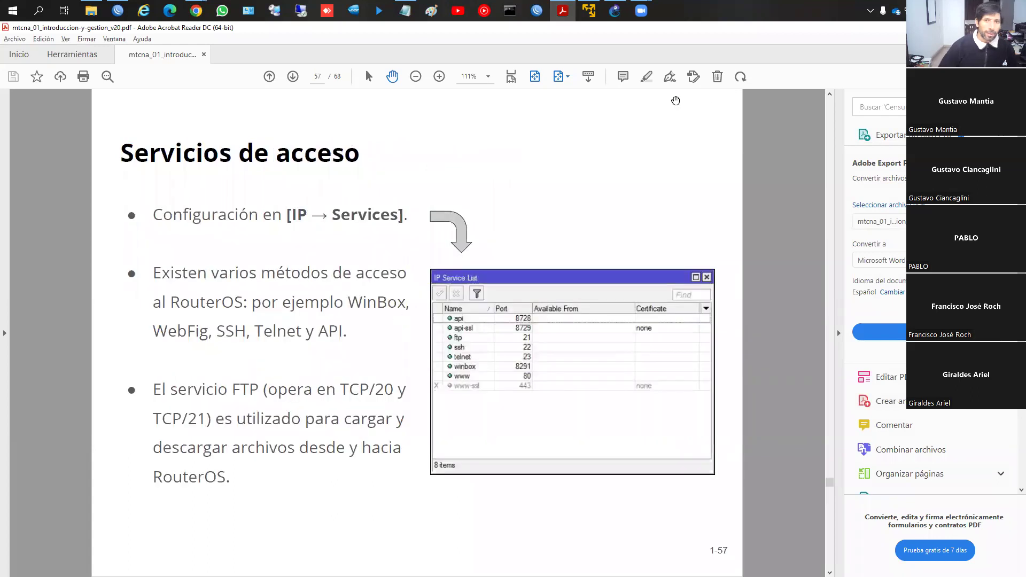
Switch back to WinBox to view Router2's package list with ipv6 and mpls disabled.
key(alt+Tab)
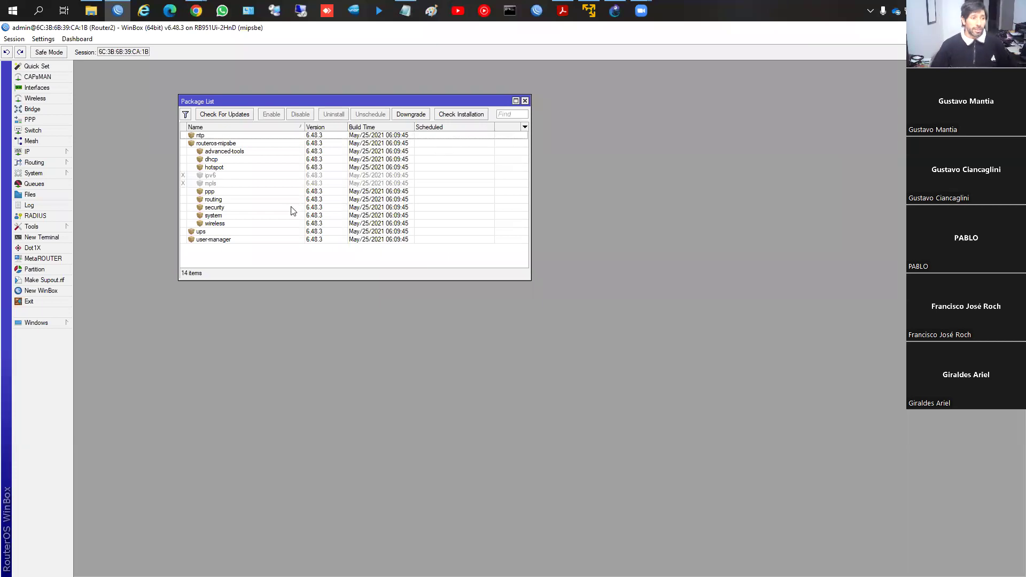
click(524, 102)
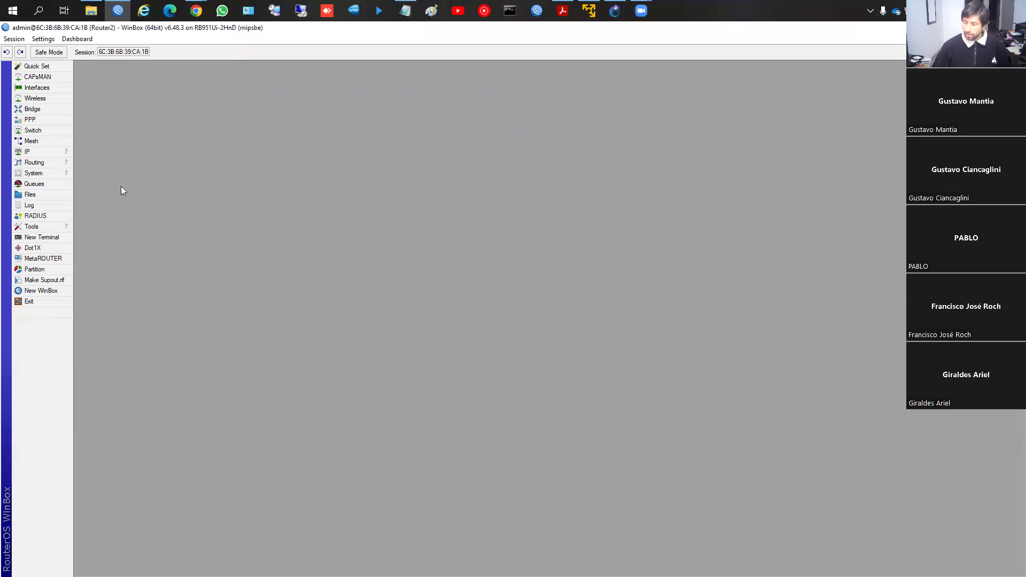
click(49, 173)
click(96, 313)
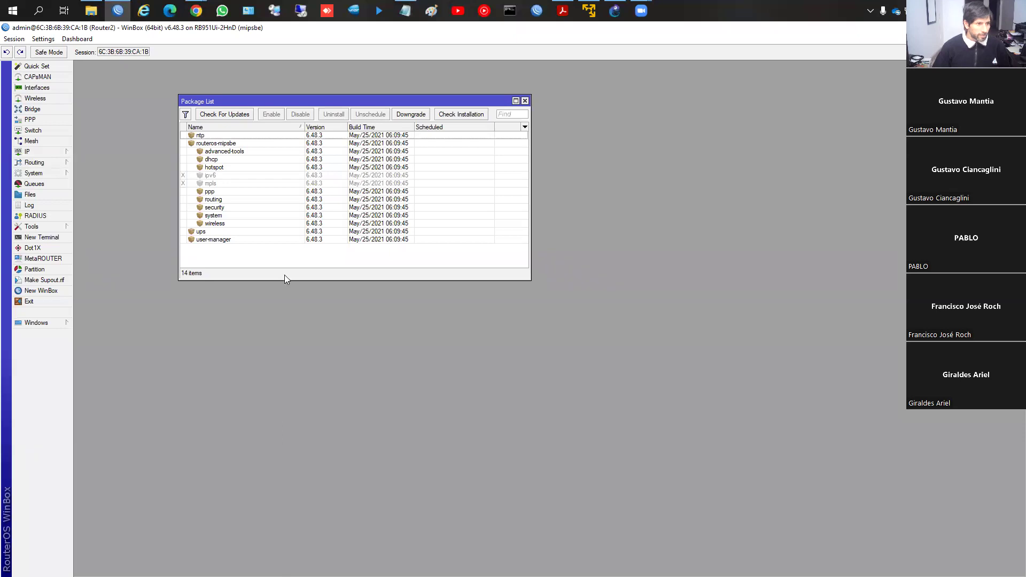
click(233, 169)
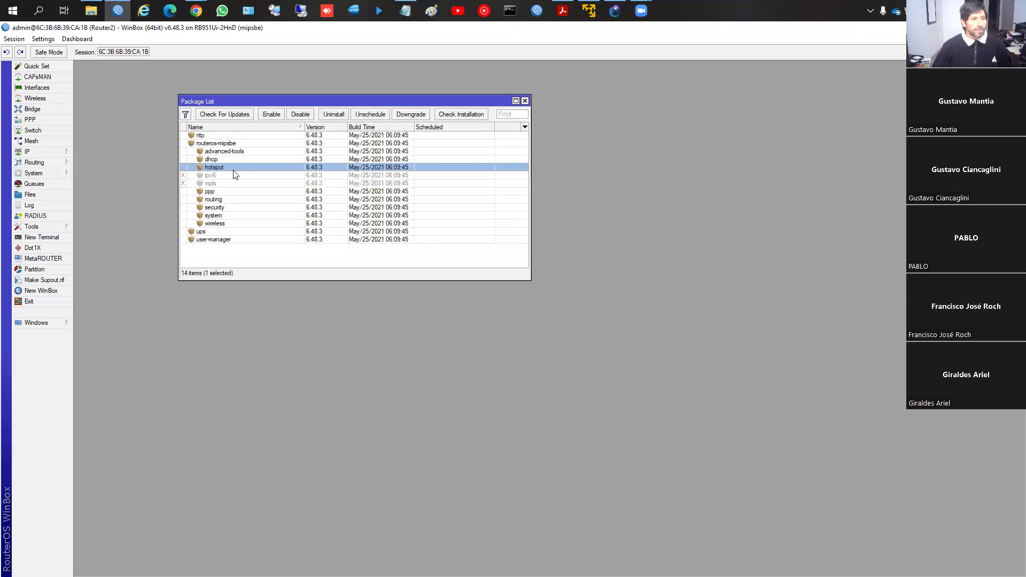
click(291, 114)
click(376, 114)
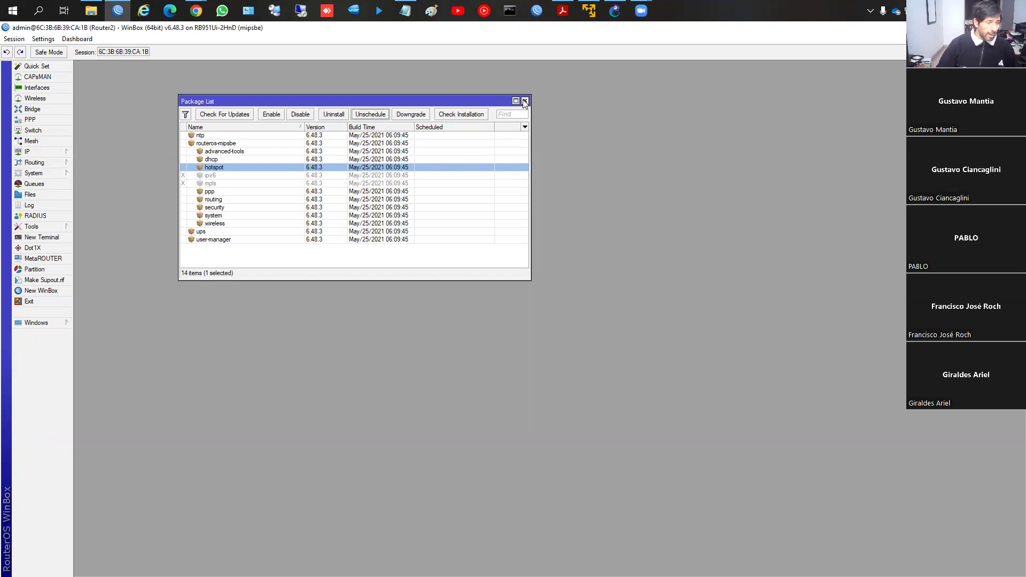
click(524, 101)
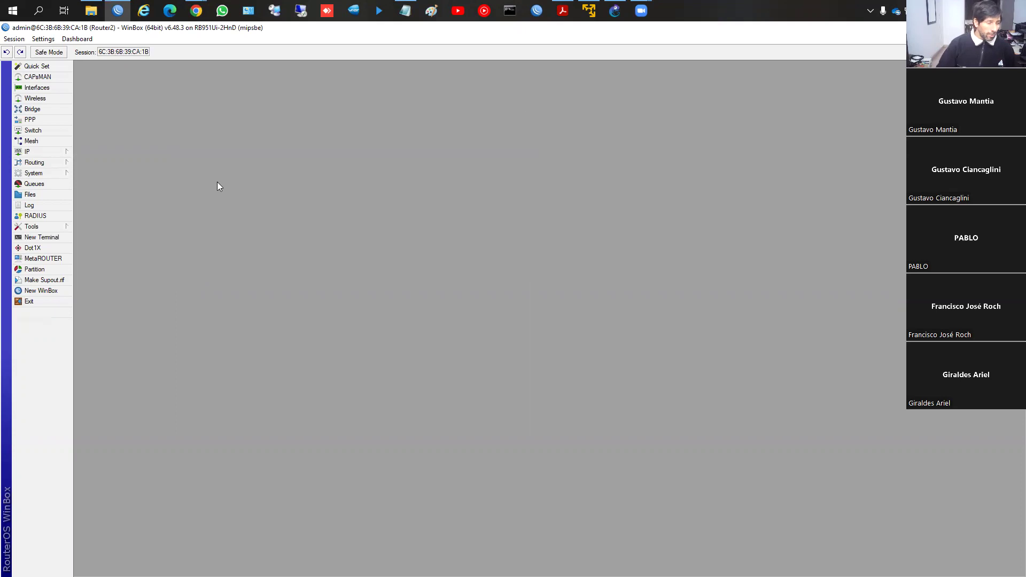
Open IP > Services on Router2 and move the IP Service List window up and left.
click(25, 152)
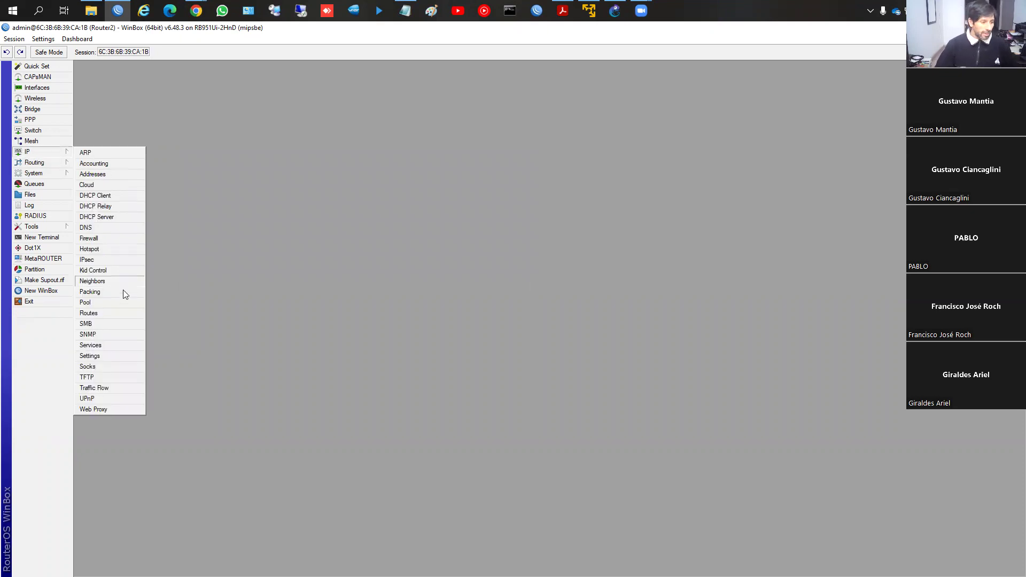
click(100, 345)
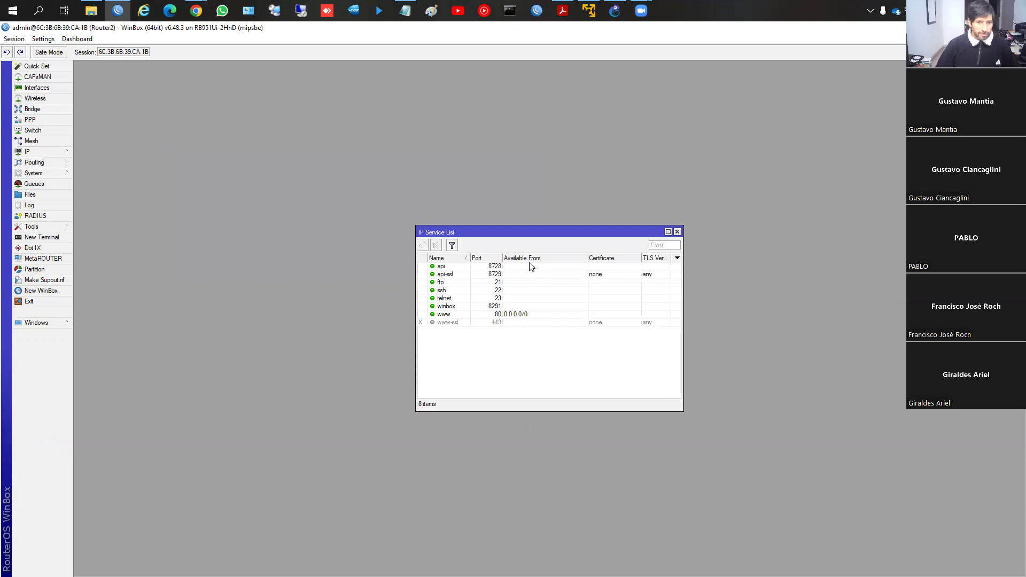
drag(501, 233, 385, 160)
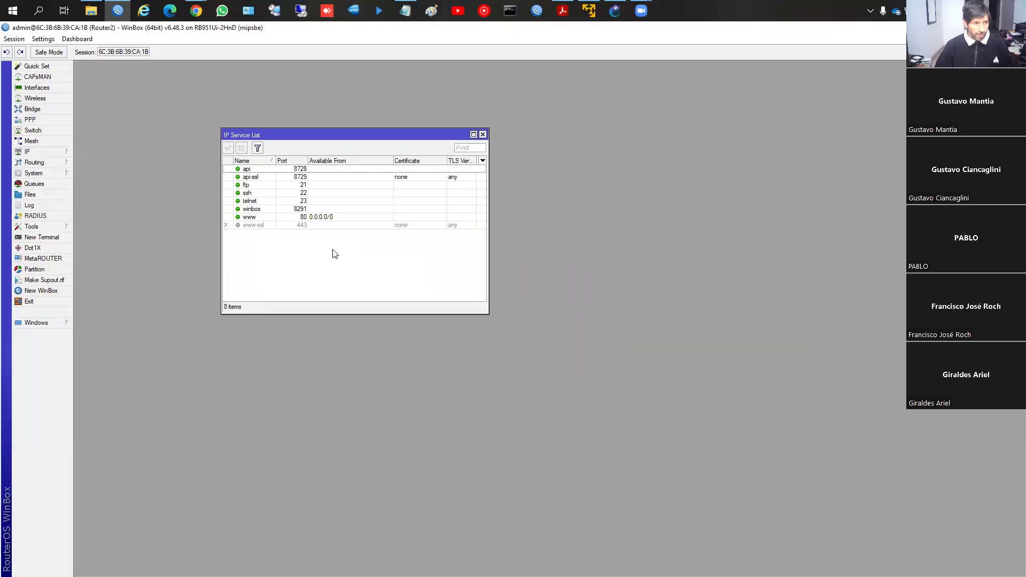
click(445, 302)
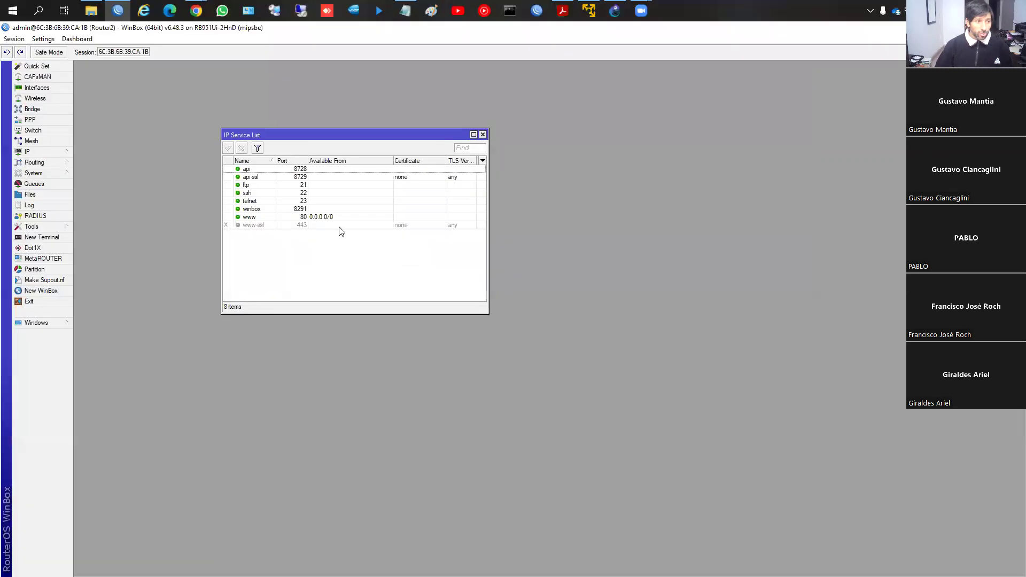
Disable the five services from api down to telnet.
click(254, 169)
drag(254, 182, 255, 202)
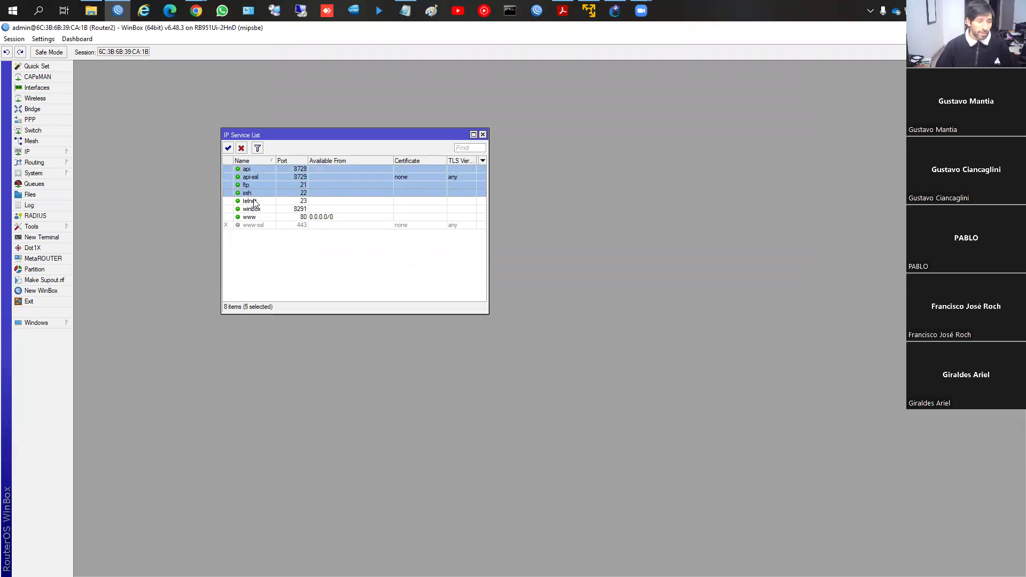
click(241, 148)
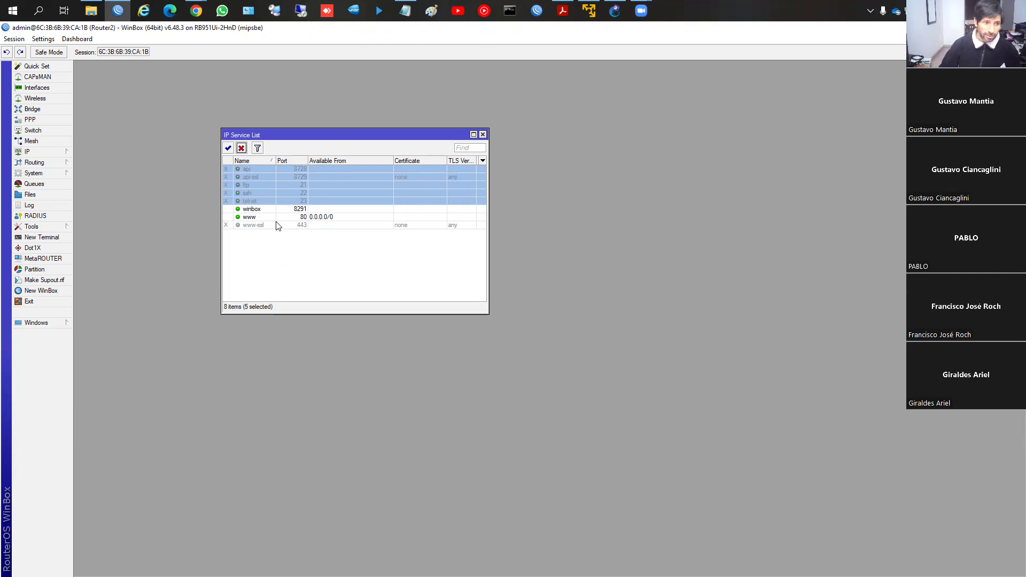
double_click(314, 218)
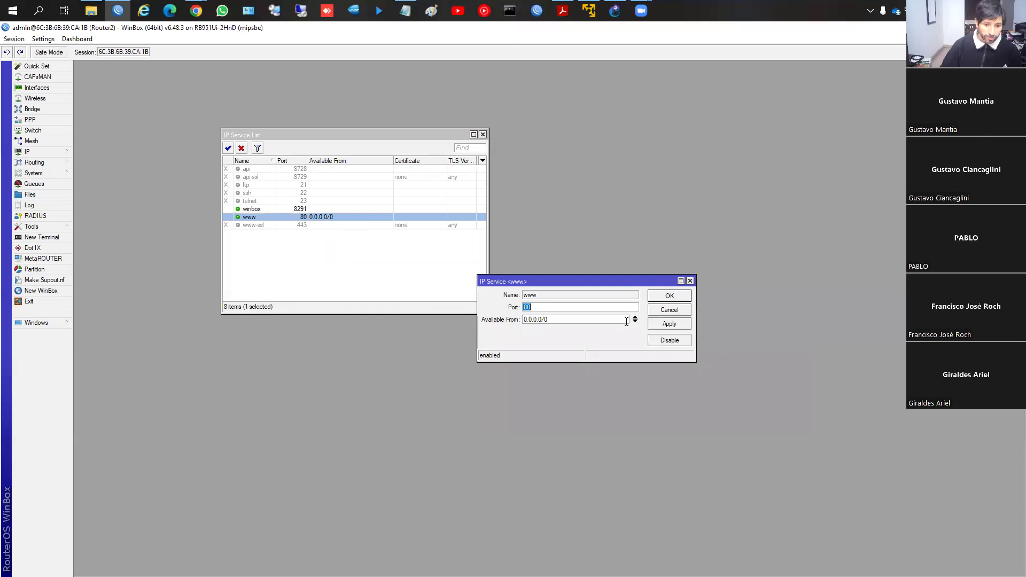
click(636, 319)
click(656, 324)
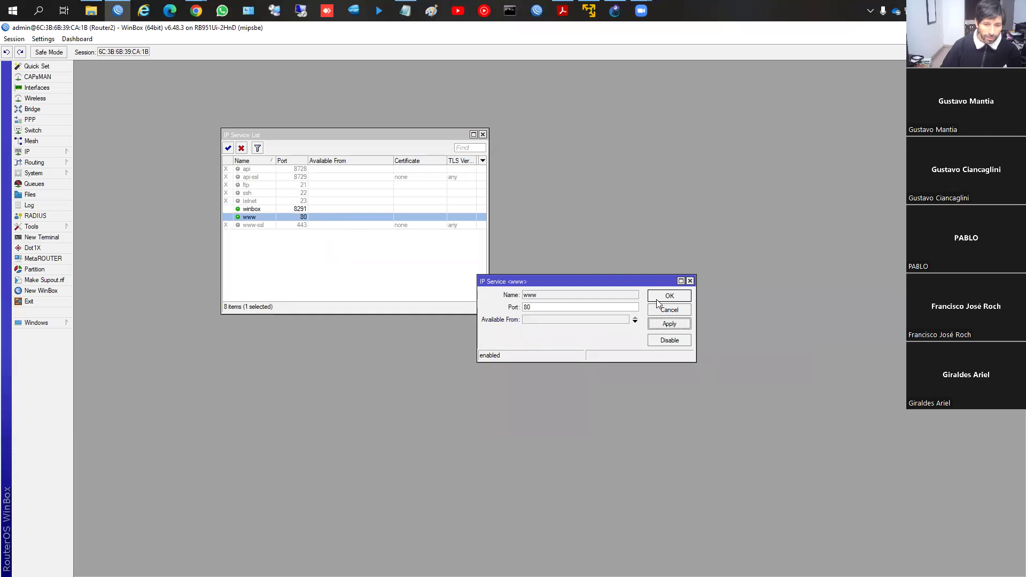
click(658, 297)
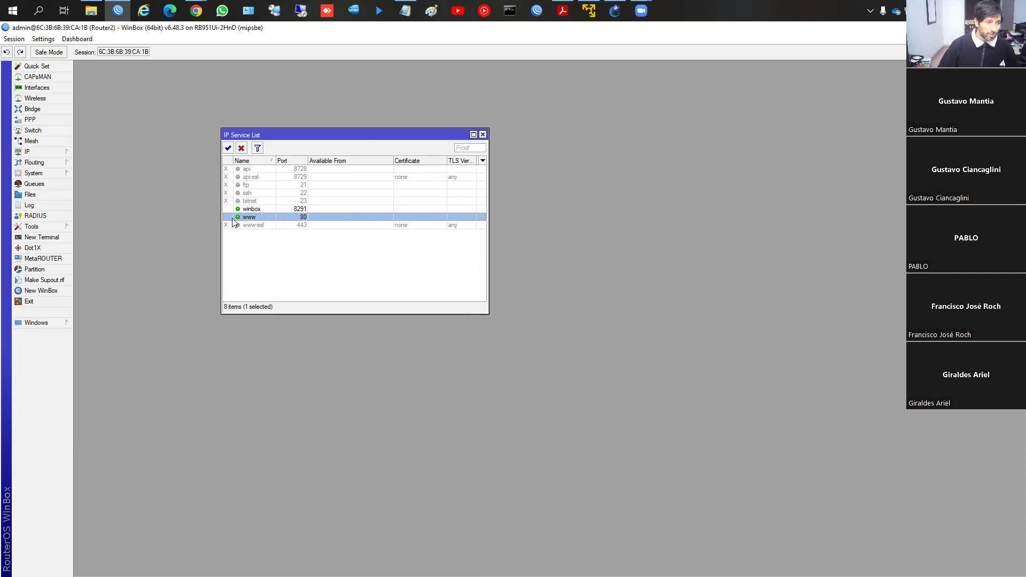
click(241, 148)
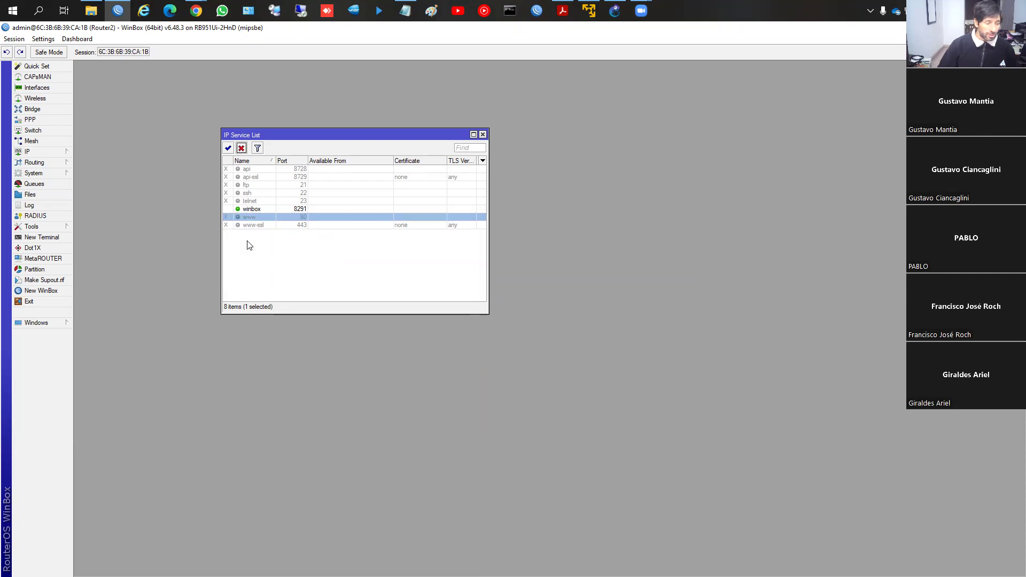
Change the winbox service port to 8200, leaving Available From empty, and save.
double_click(281, 208)
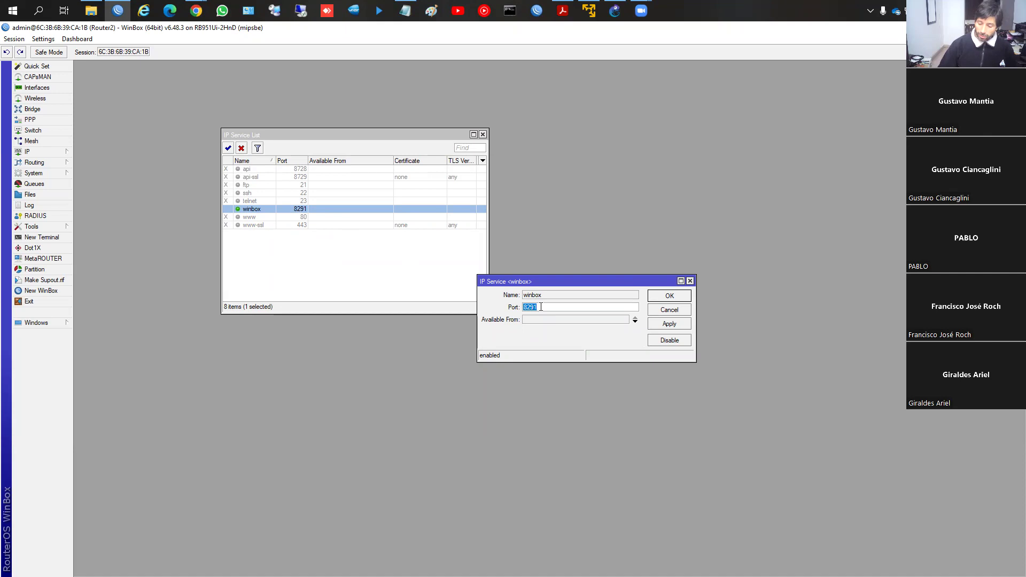
text(8200)
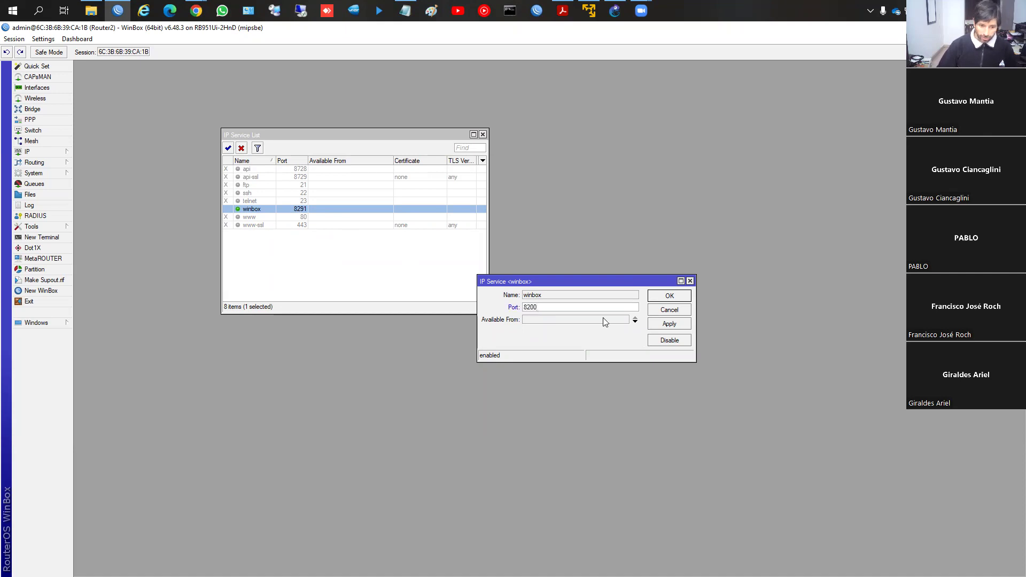
click(634, 322)
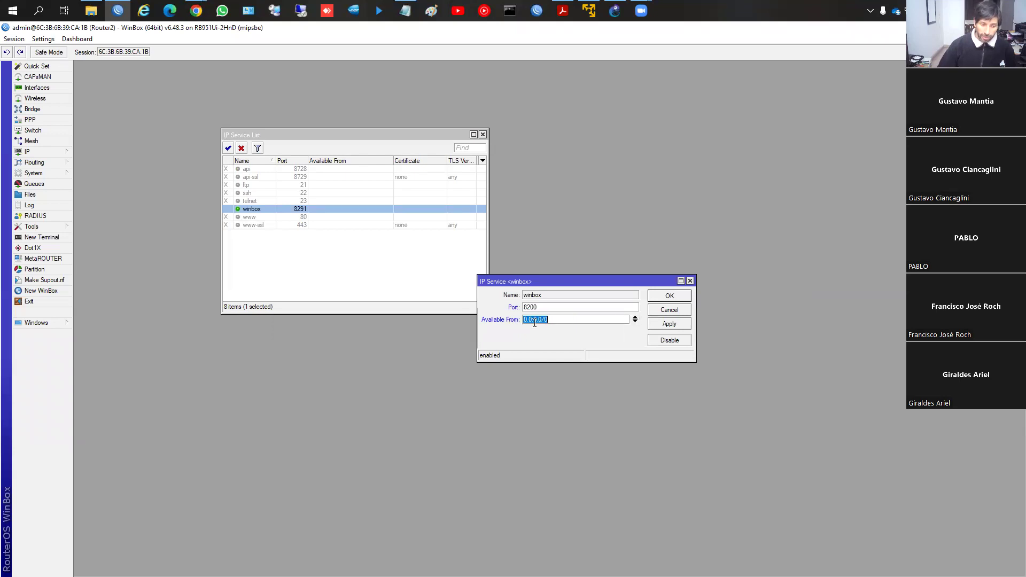
click(635, 318)
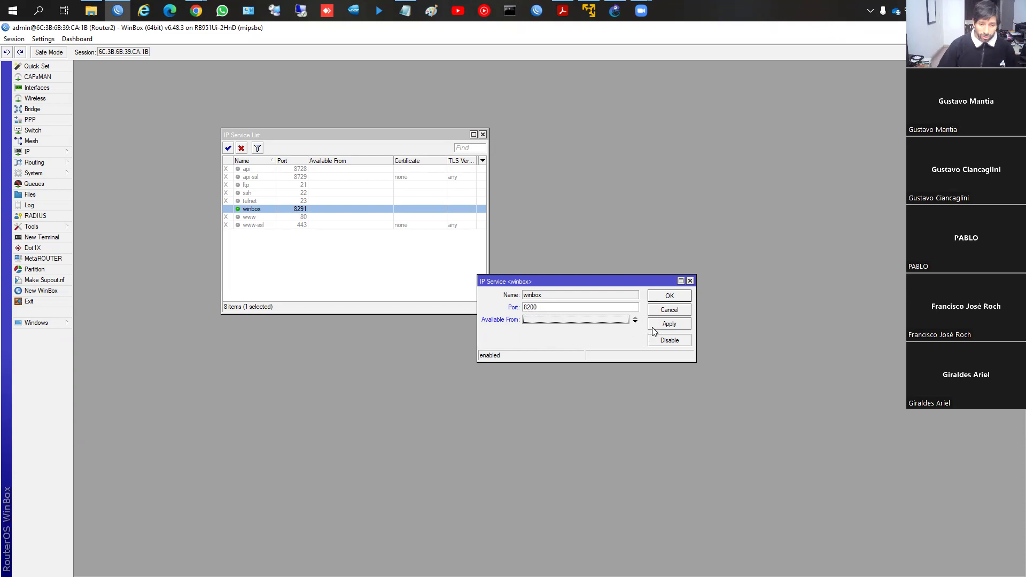
click(669, 296)
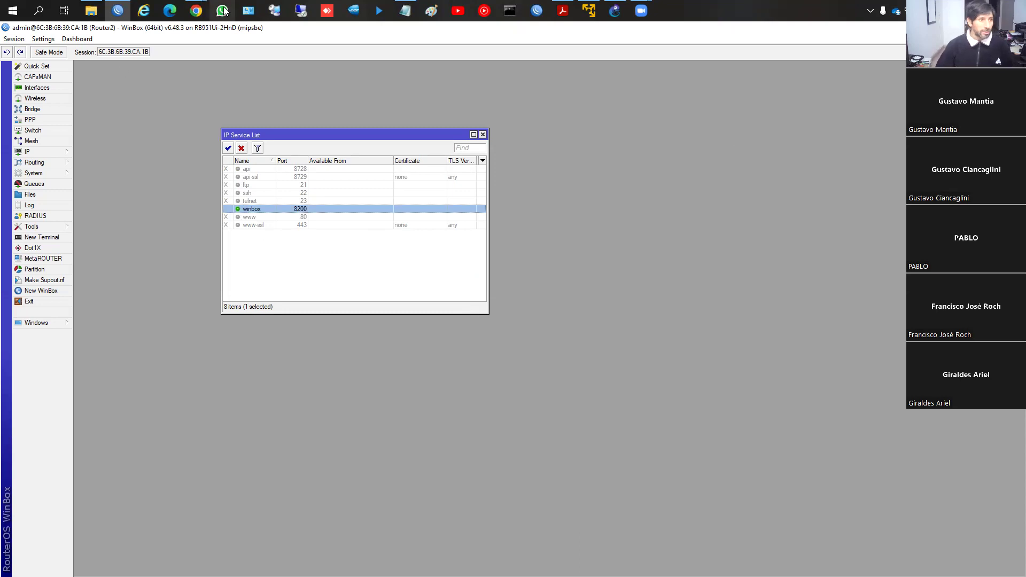
Load 192.168.100.254 in a new Chrome tab and reload, getting ERR_CONNECTION_REFUSED.
mouse_move(189, 11)
click(248, 46)
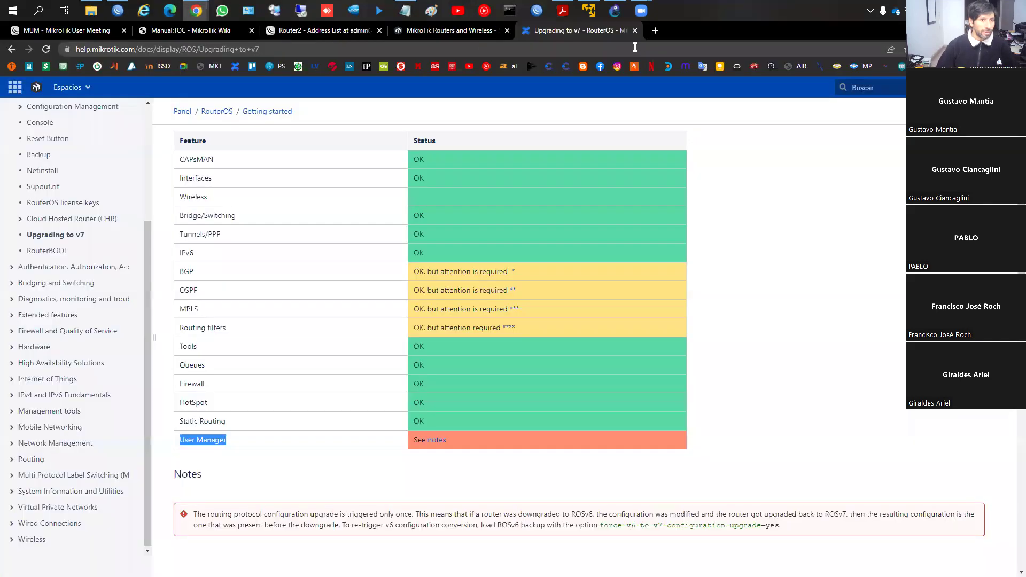
click(654, 32)
text(192.168.100.254)
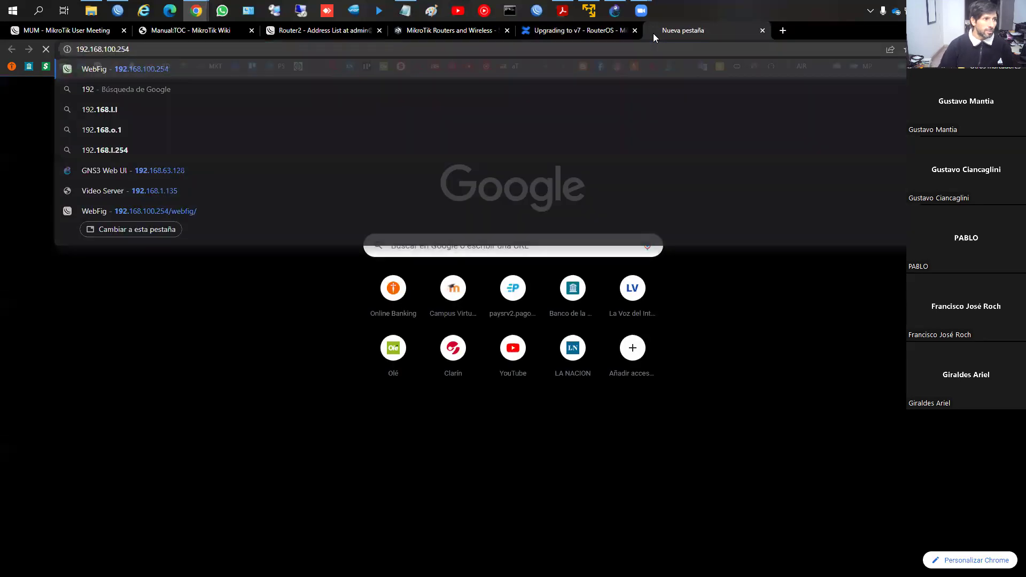
key(Return)
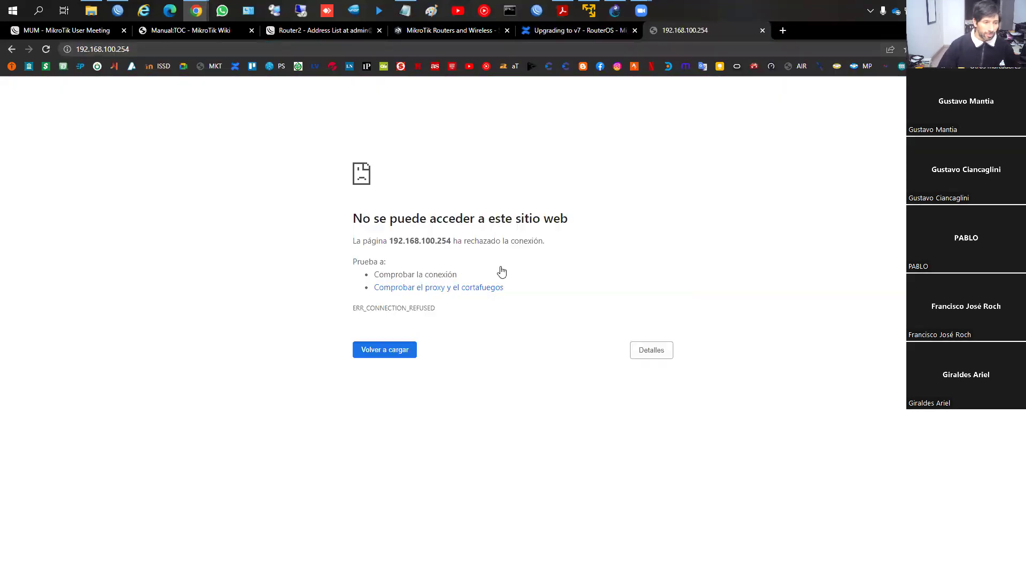
click(398, 352)
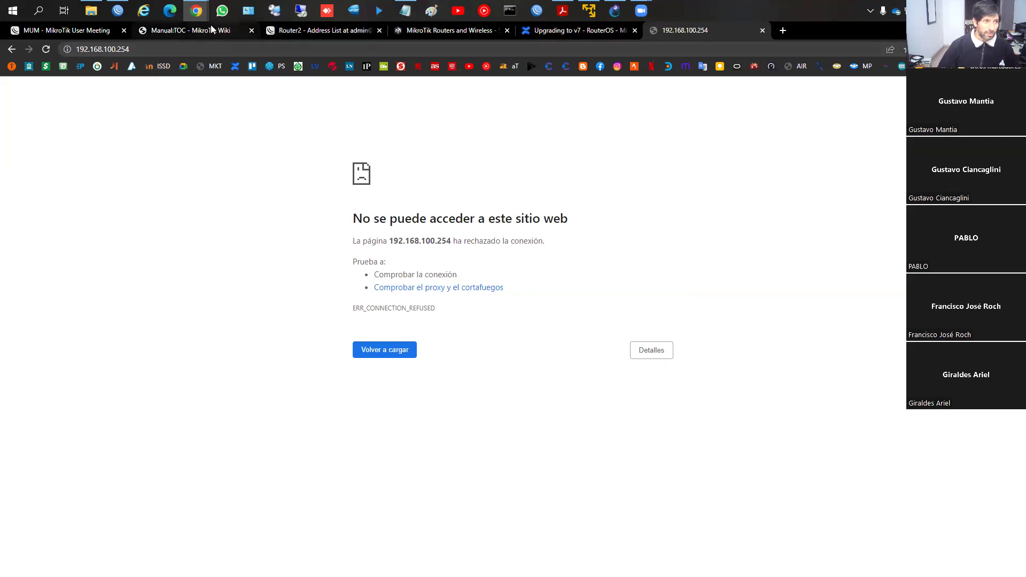
click(118, 11)
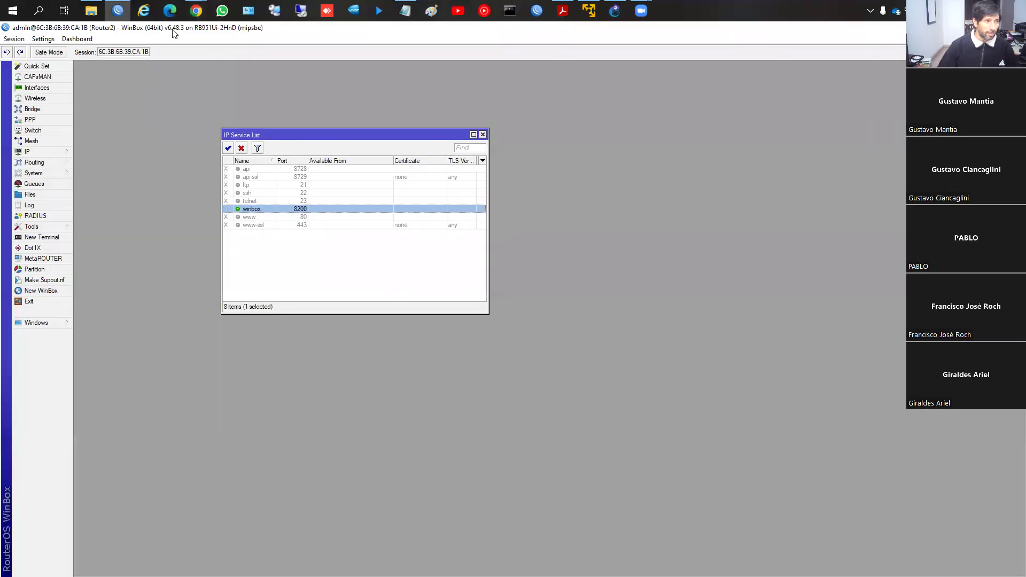
Try connecting to Router2 from the WinBox loader on the default port, then cancel the refused attempt.
click(117, 10)
click(118, 11)
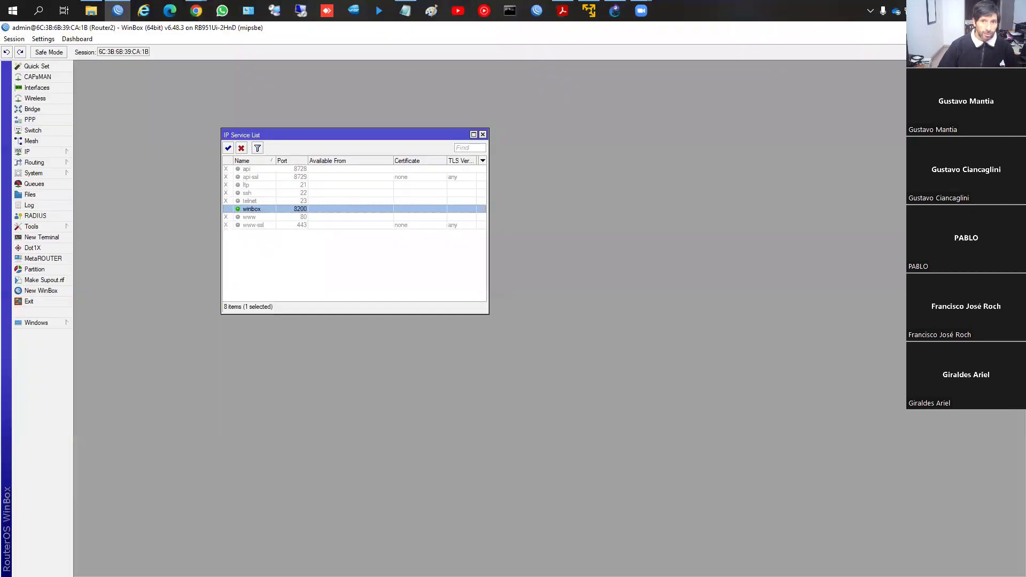
click(118, 10)
click(118, 11)
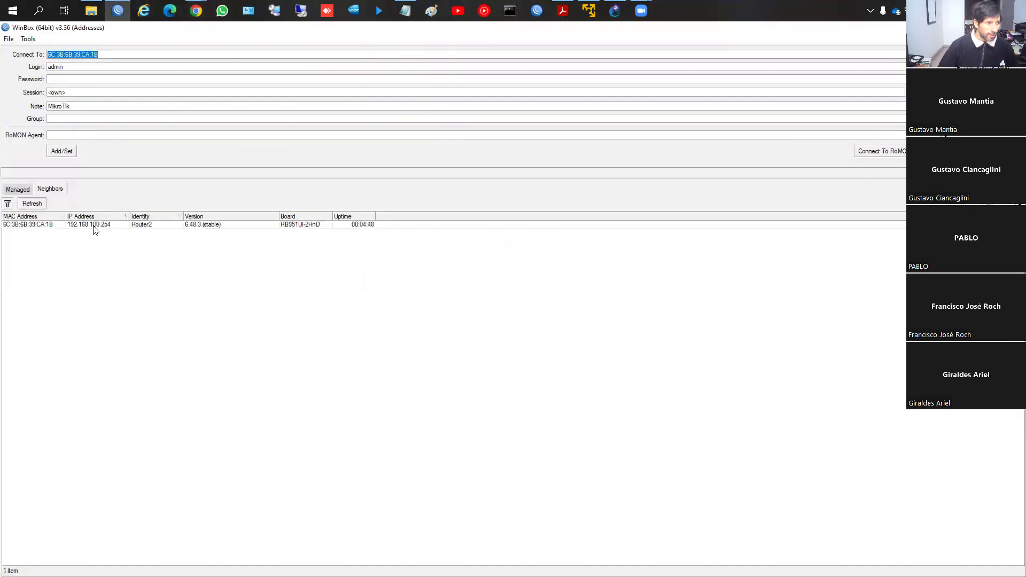
click(92, 225)
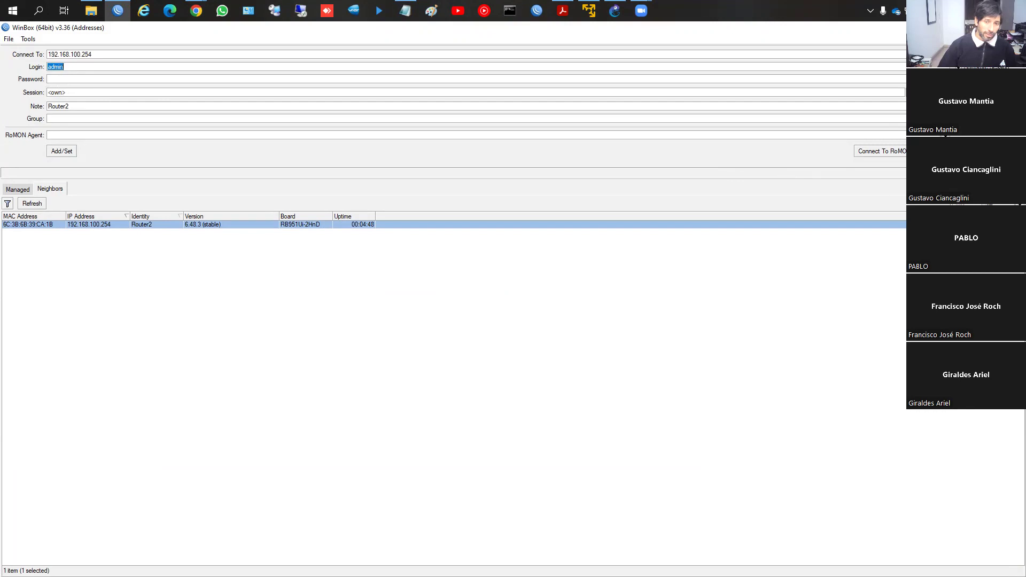
key(Return)
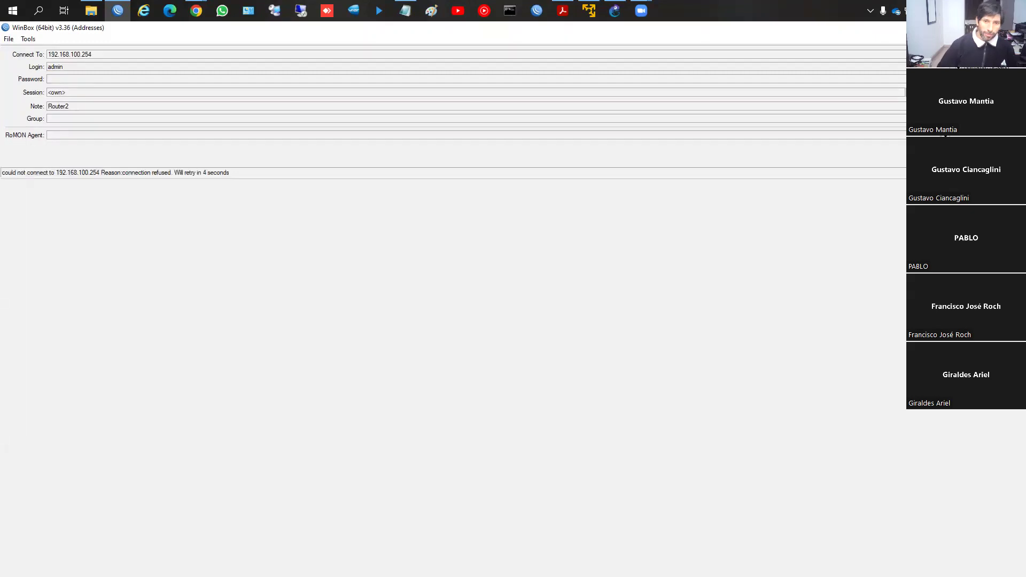
key(Escape)
click(112, 54)
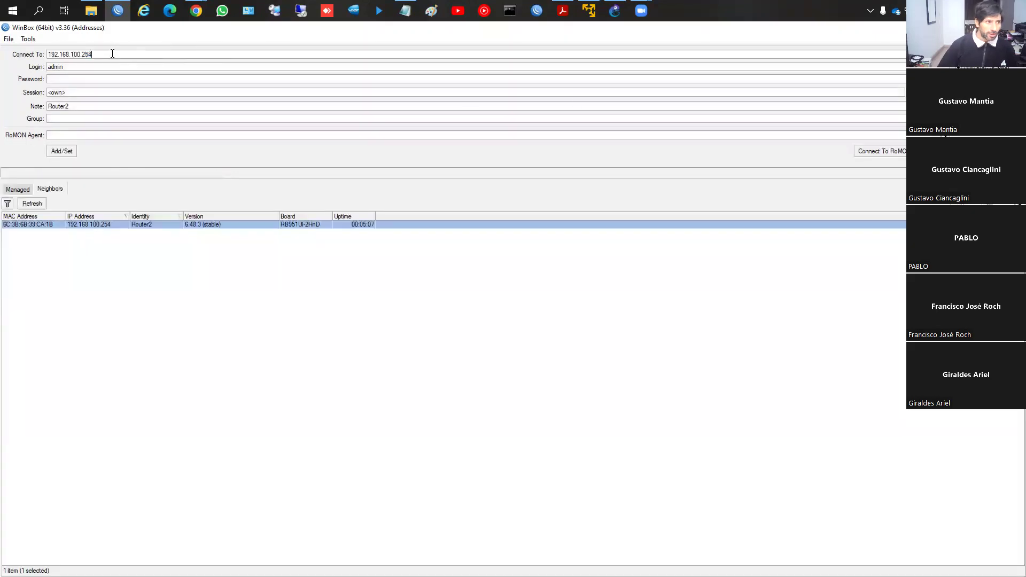
Log in to Router2 at 192.168.100.254:8200 and maximize the session window.
text(:8200)
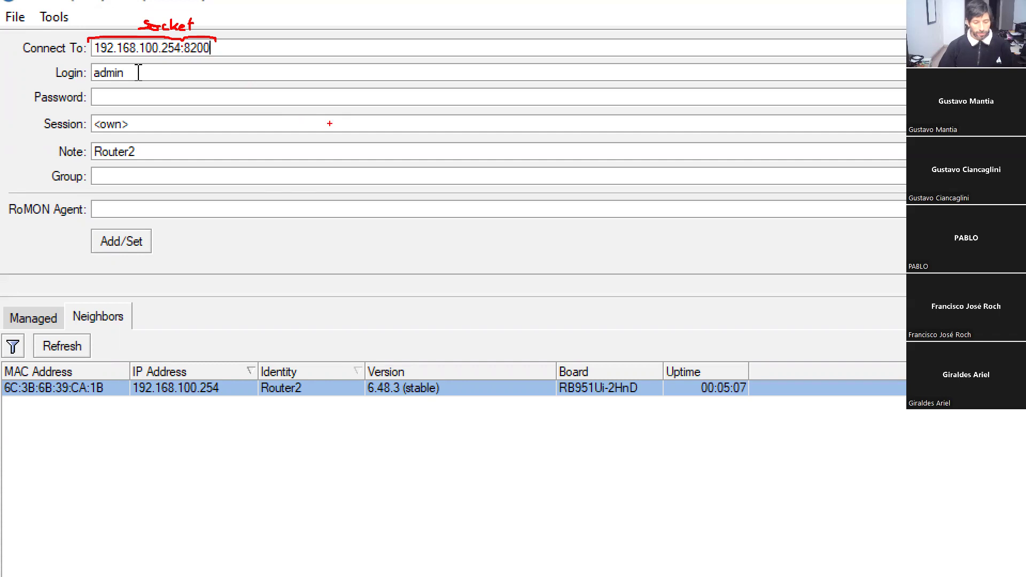
key(Escape)
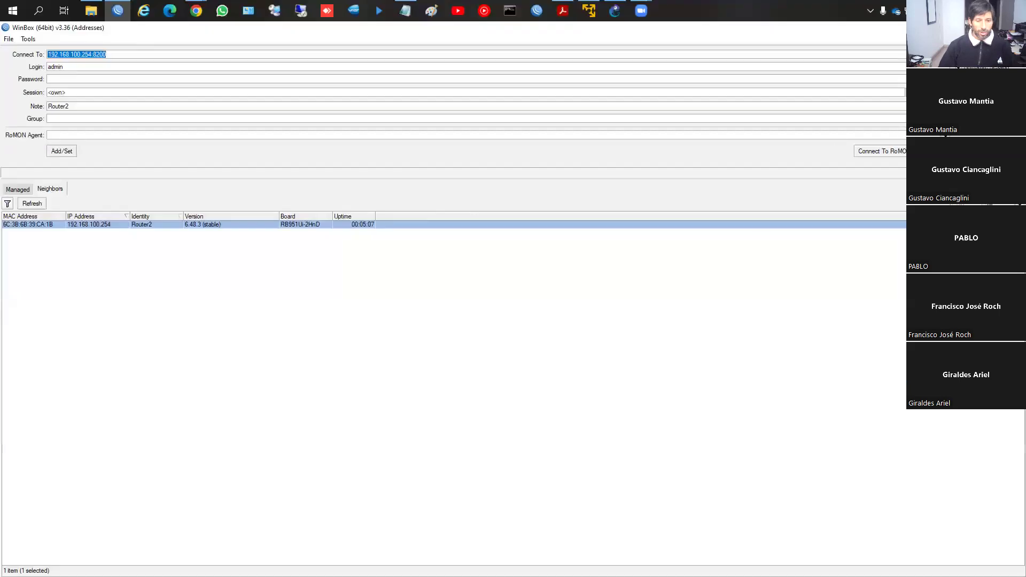
key(Return)
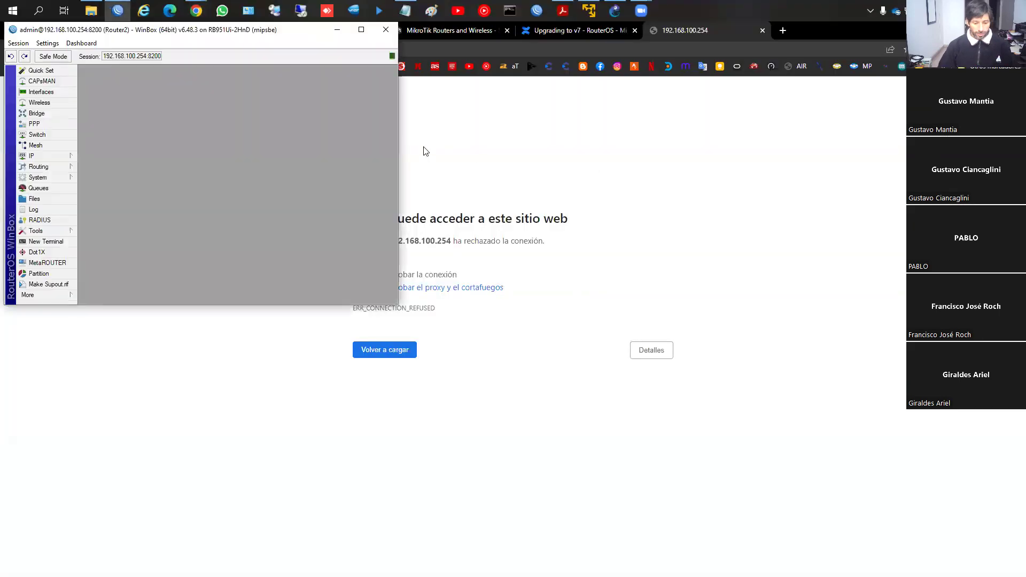
click(361, 30)
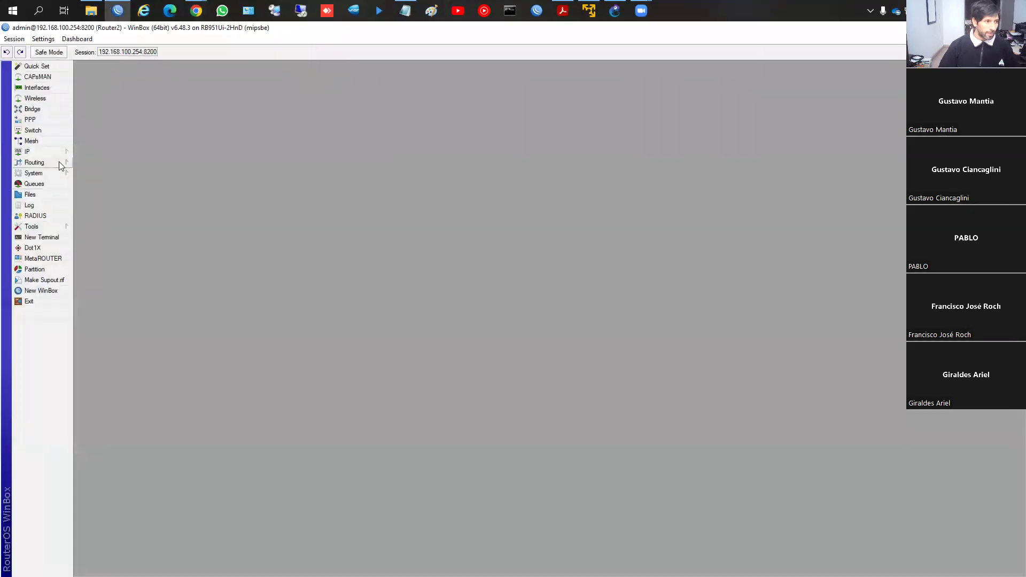
Check in IP Services that winbox uses port 8200, then close the dialogs unchanged.
click(50, 151)
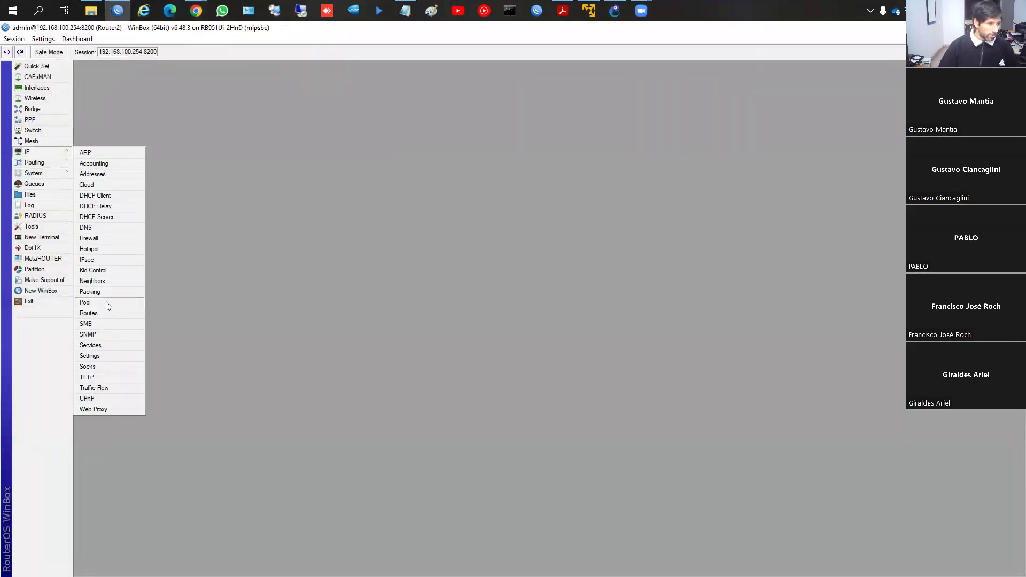
click(91, 345)
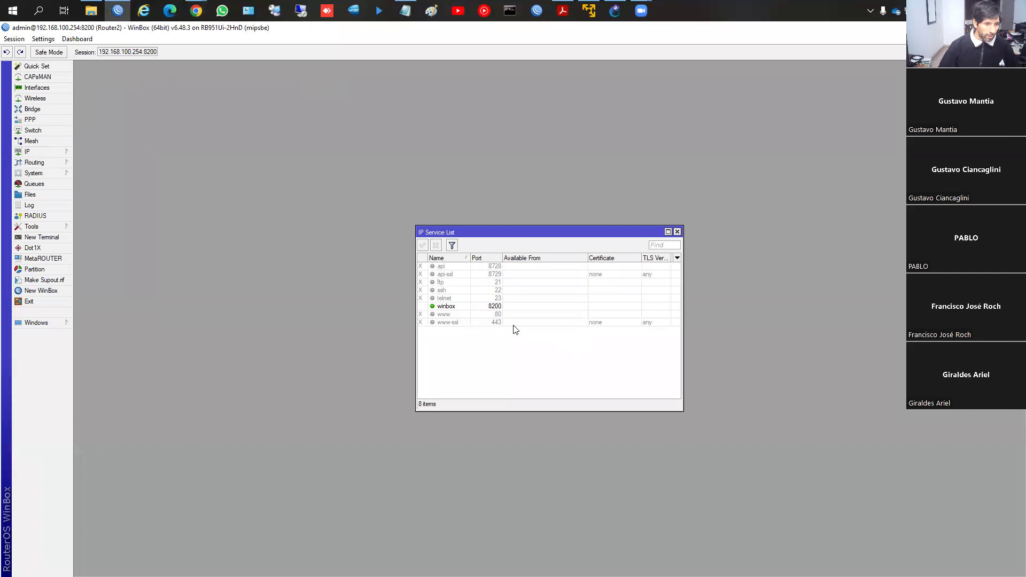
double_click(491, 307)
click(595, 310)
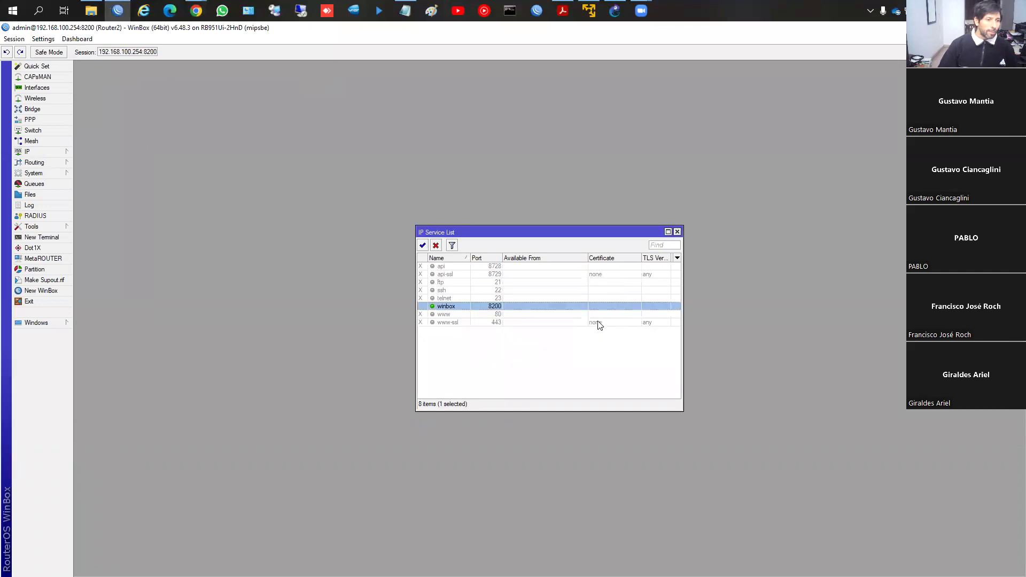
click(676, 232)
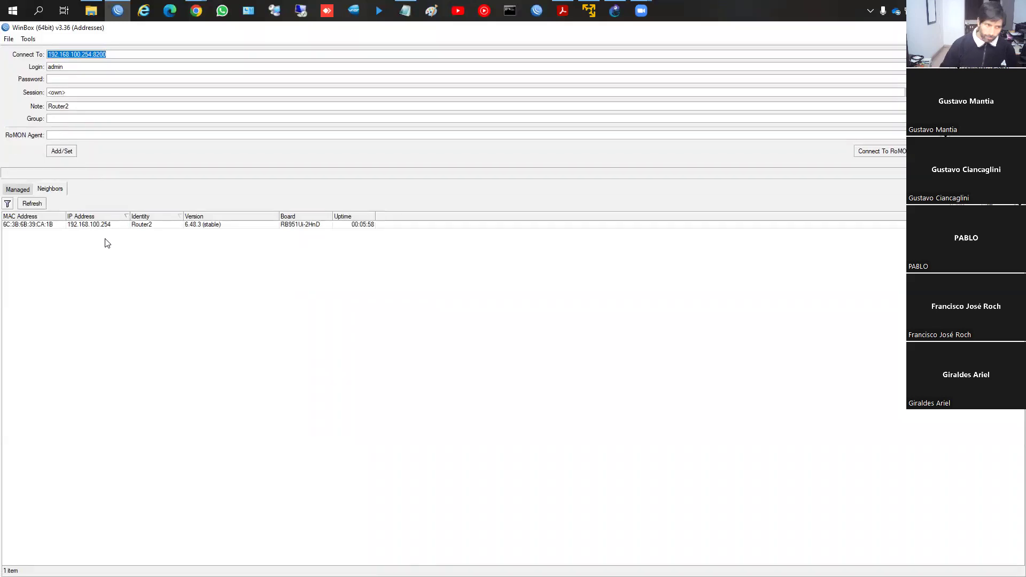
Connect to Router2 using its MAC address from the neighbor list.
click(51, 225)
click(51, 224)
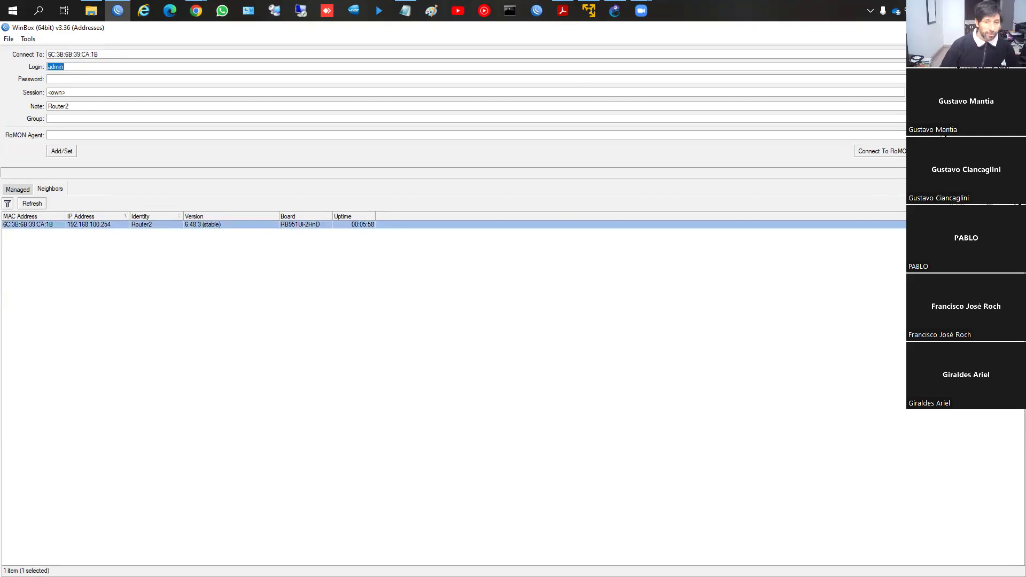
key(Return)
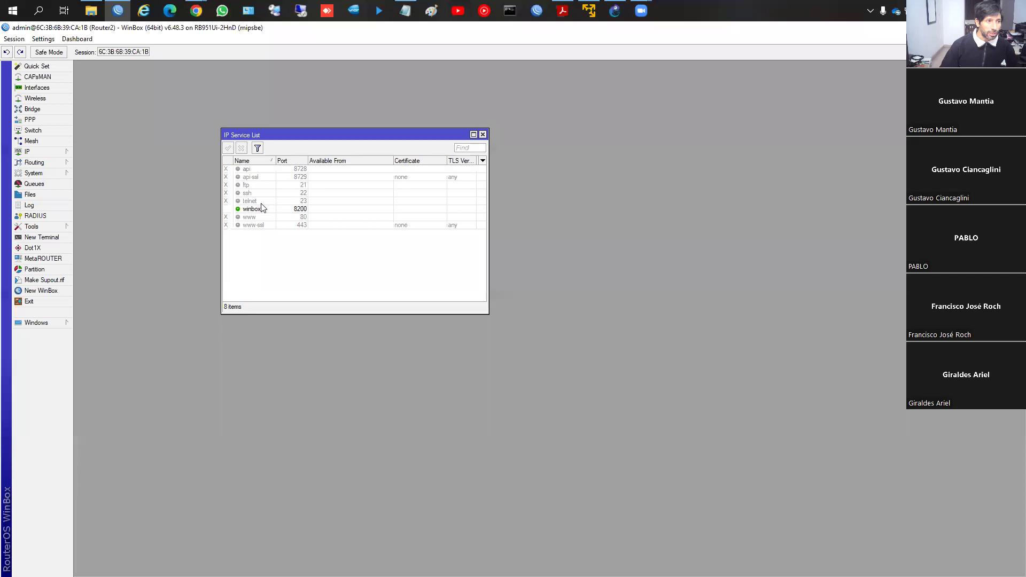
Change the winbox service port from 8200 to 8192 and apply it.
click(262, 209)
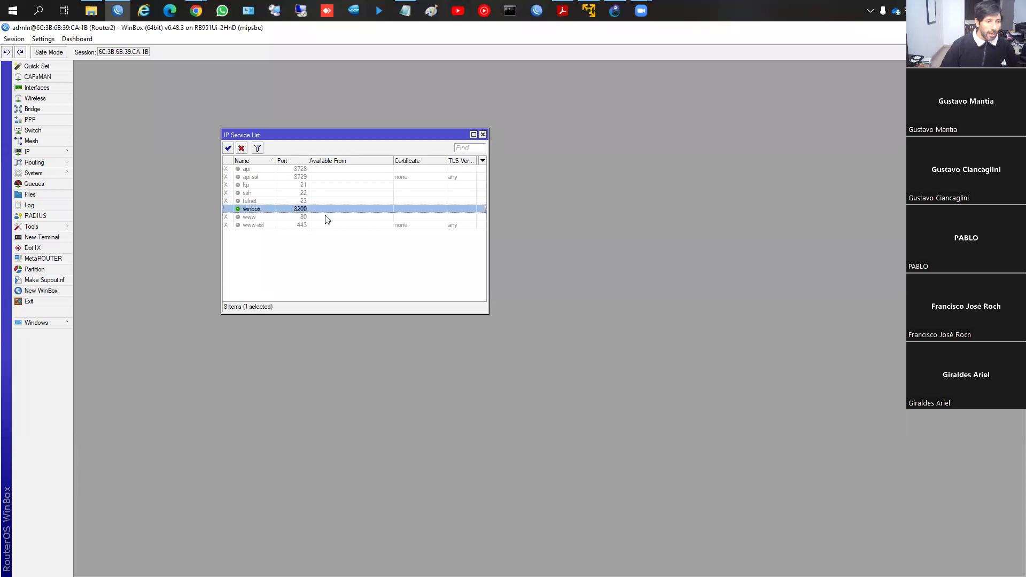
double_click(295, 210)
text(81921)
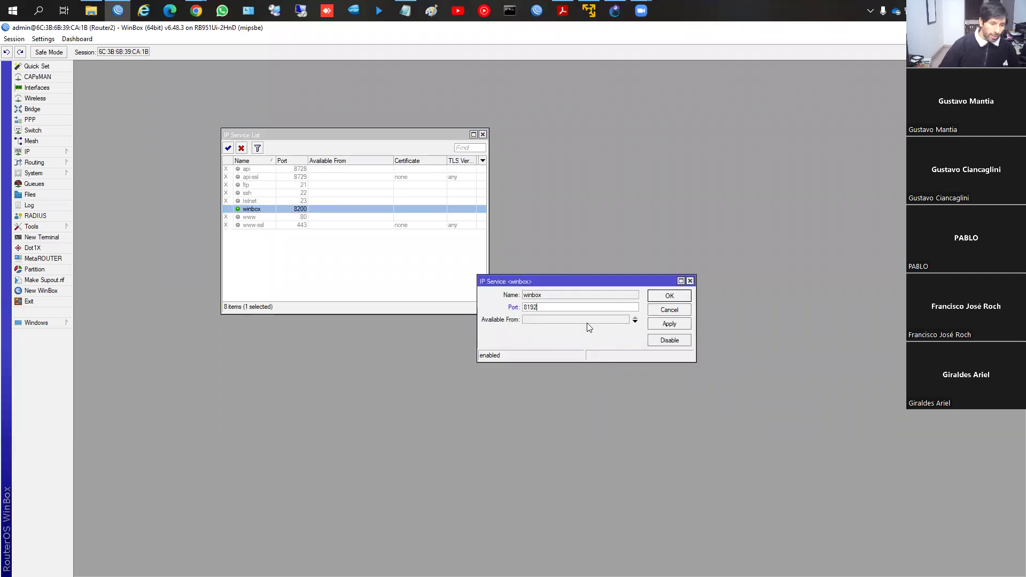
click(662, 324)
click(670, 297)
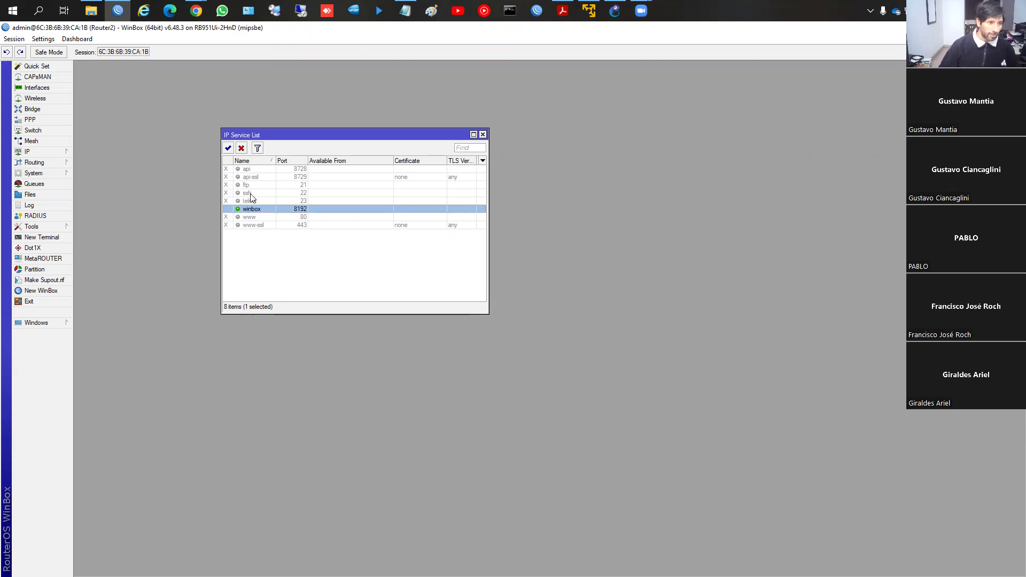
click(482, 135)
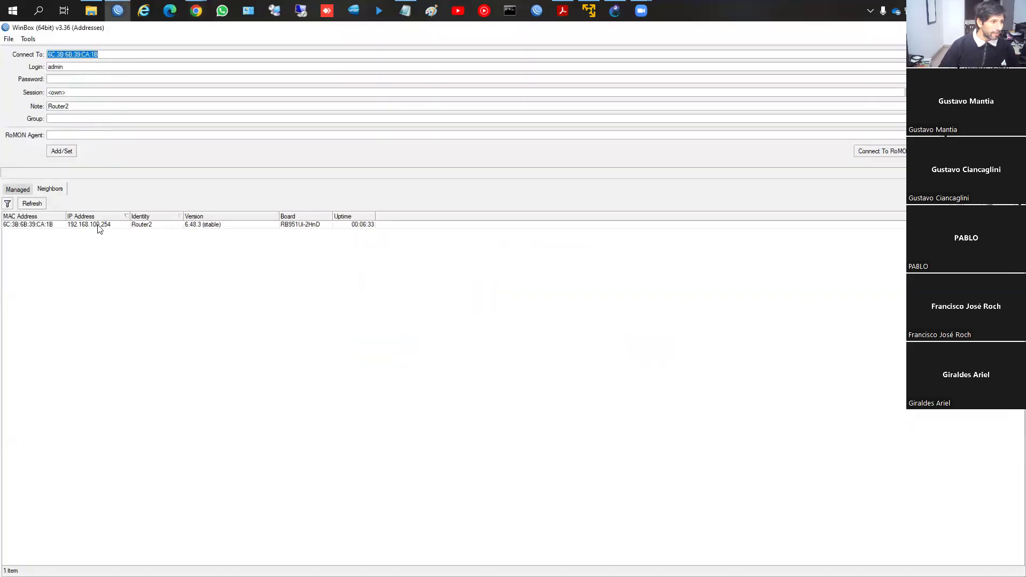
Cancel the refused 192.168.100.254 connection and reconnect to Router2 by its MAC address.
double_click(97, 225)
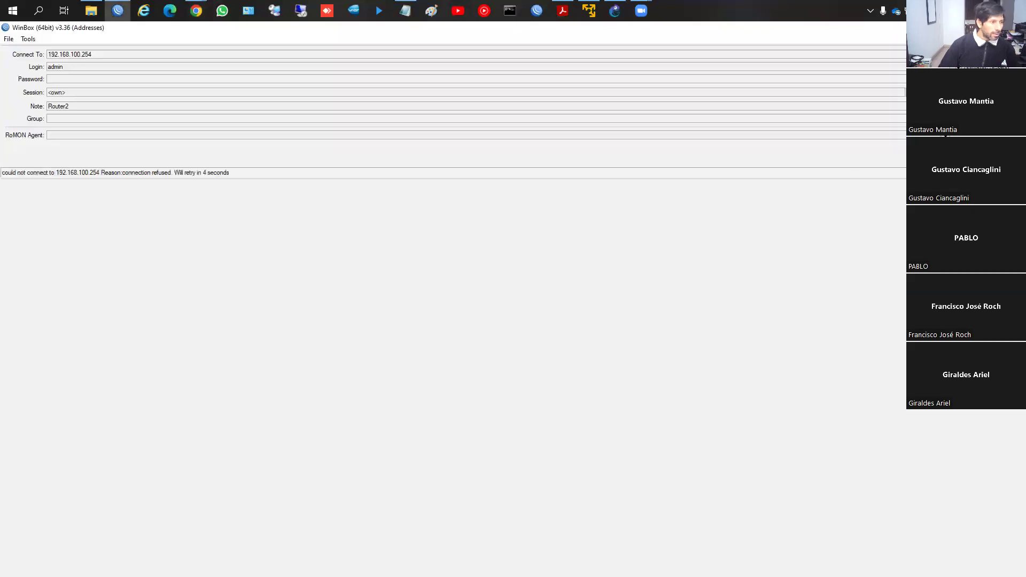
key(Escape)
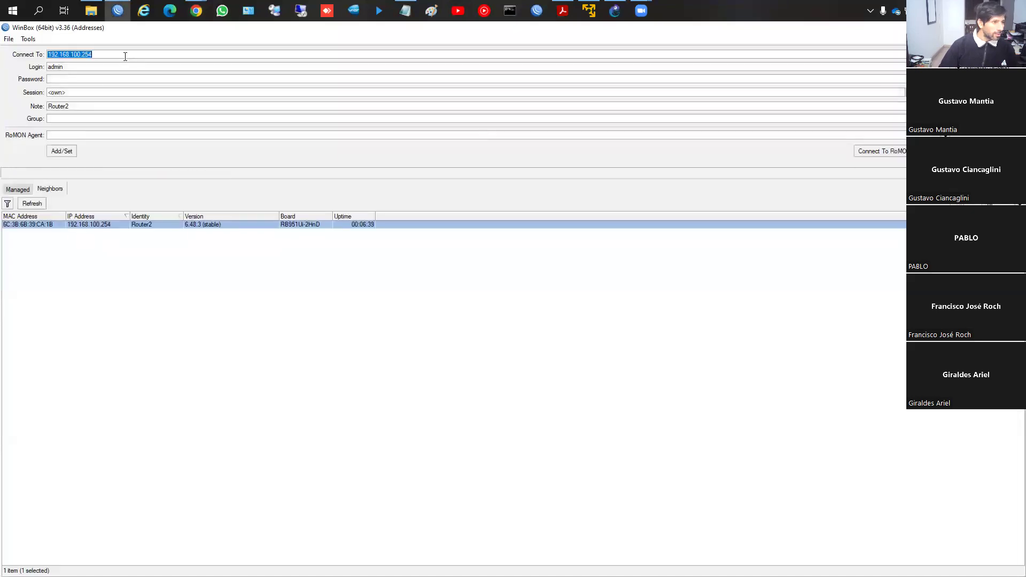
click(18, 190)
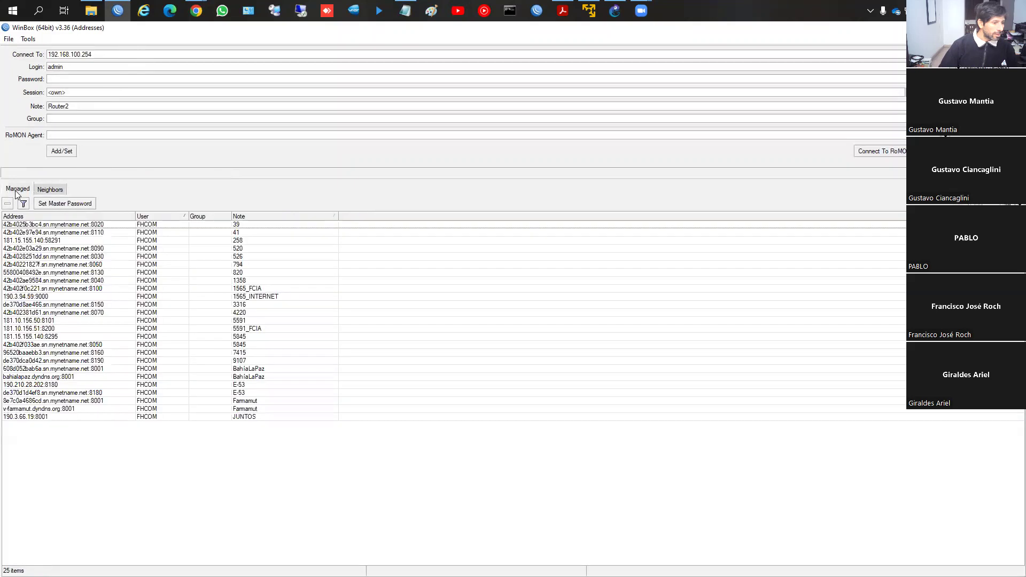
click(59, 190)
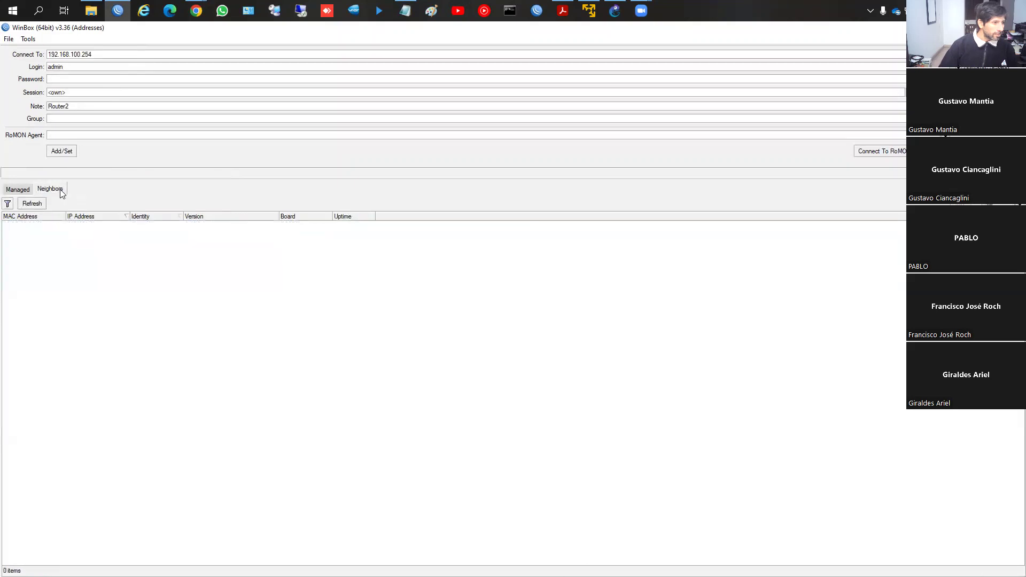
click(52, 225)
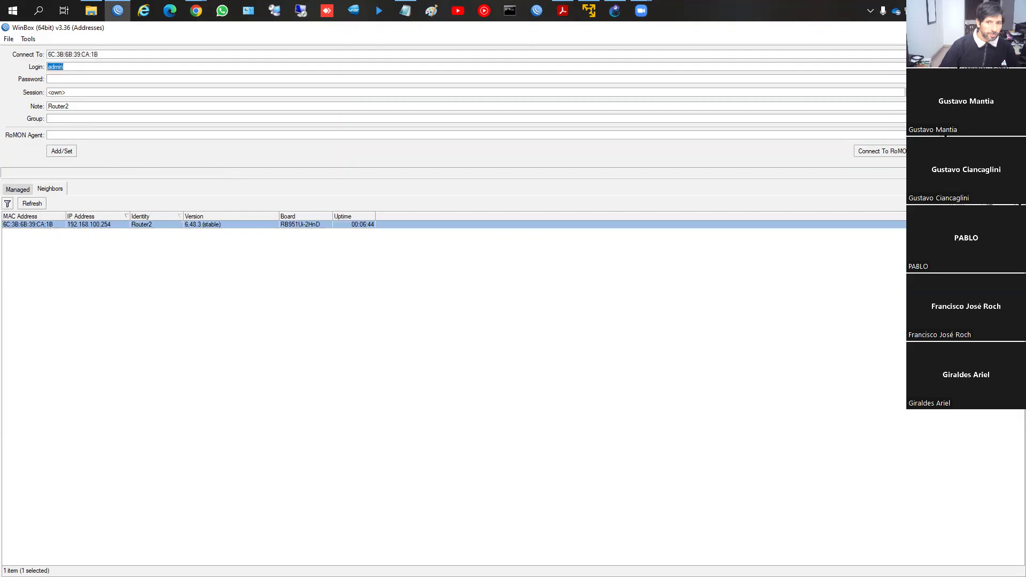
key(Return)
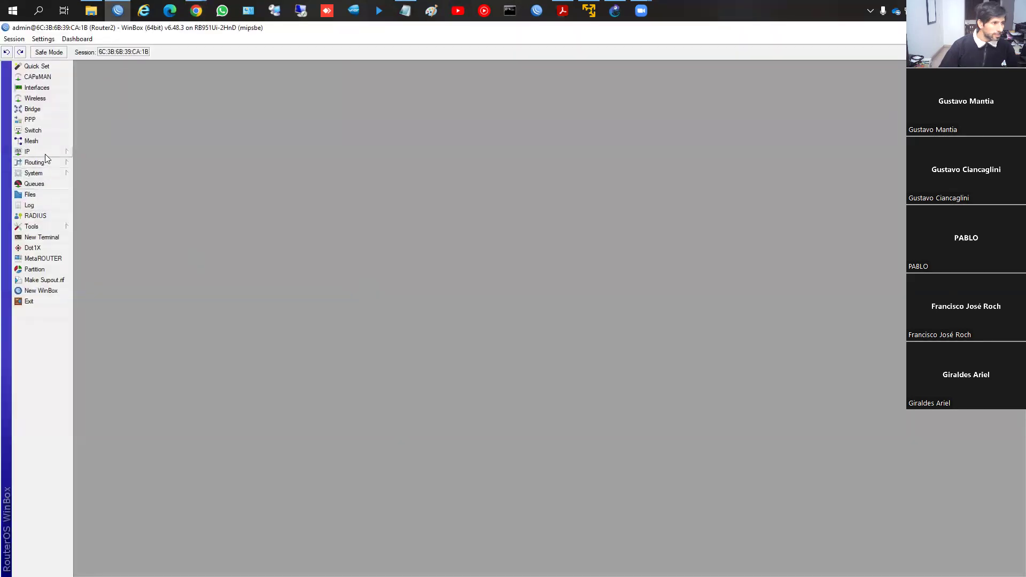
Open the IP Firewall and IP Pool windows on Router2.
click(45, 153)
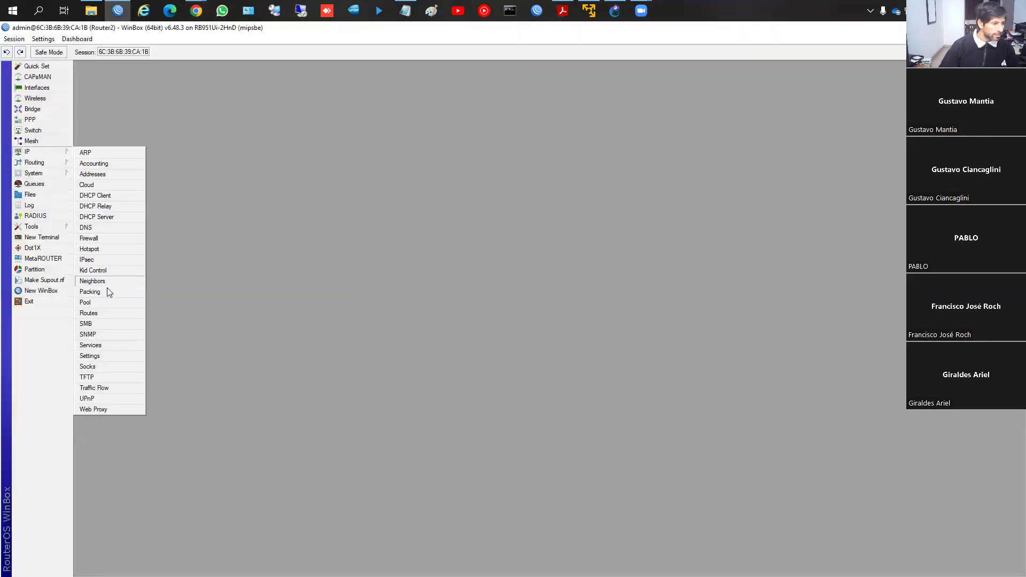
click(107, 239)
click(55, 151)
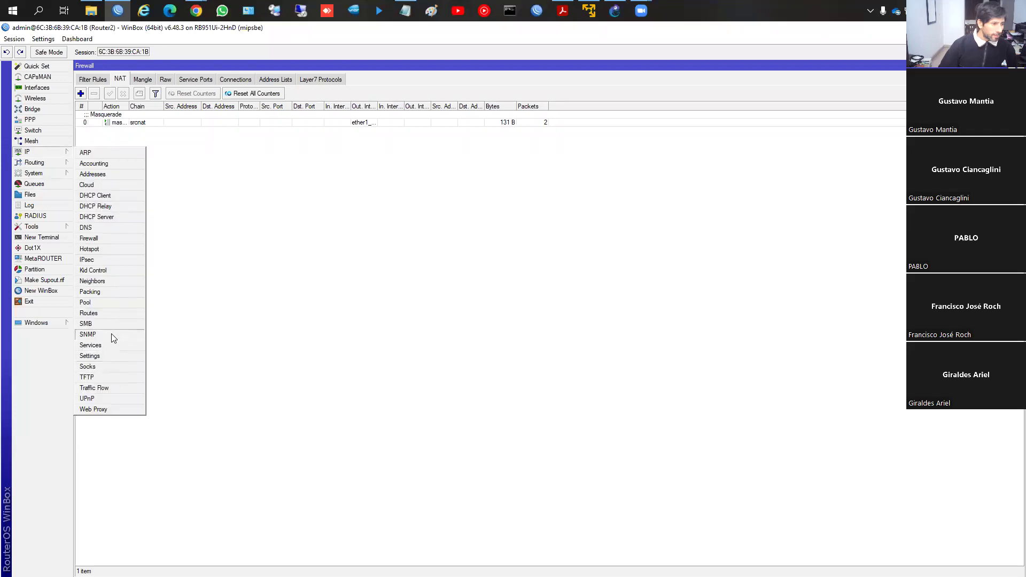
click(122, 308)
Set the winbox service port in IP Services to 8291.
click(36, 156)
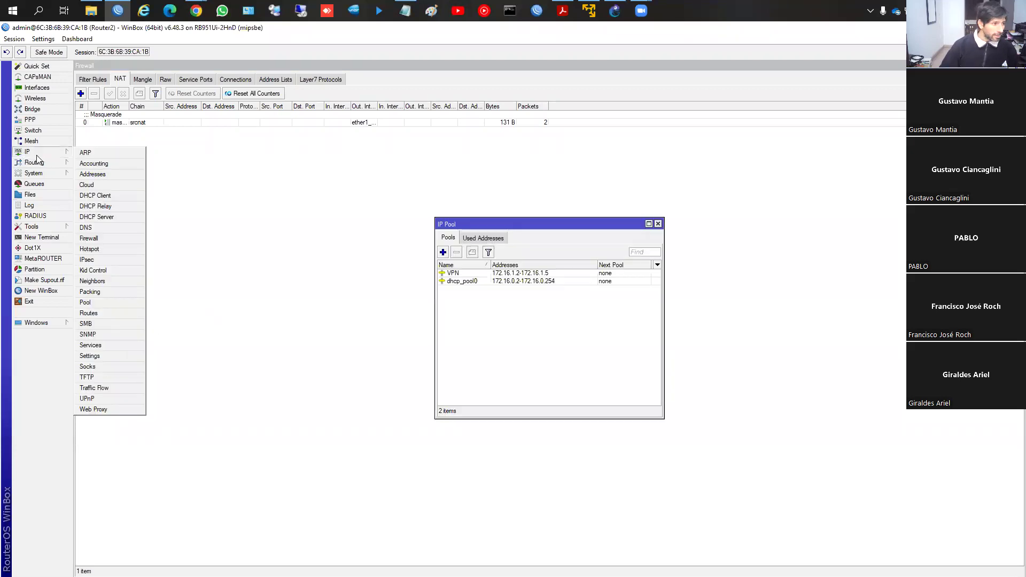
click(96, 345)
double_click(298, 209)
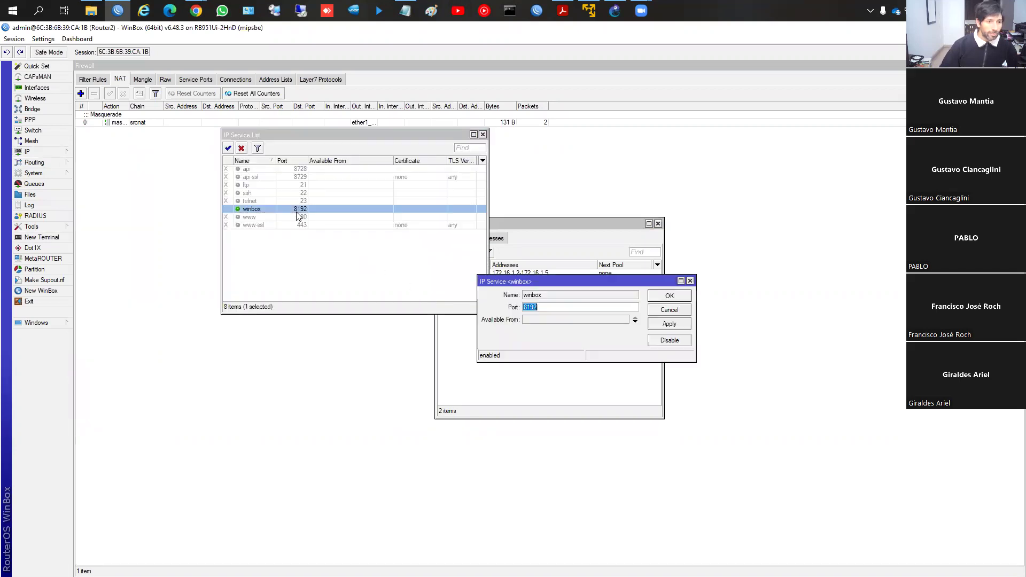
text(8291)
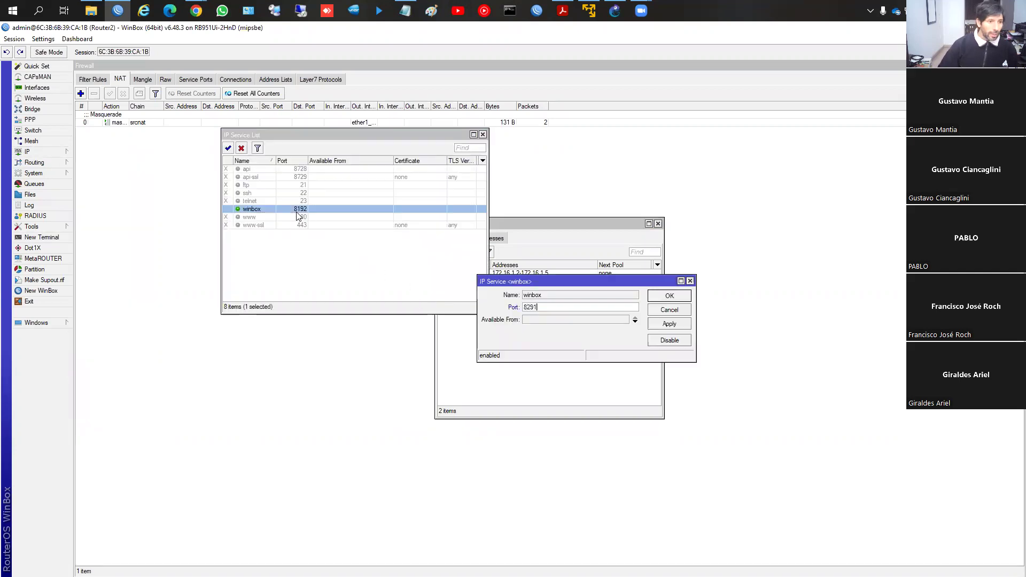
click(684, 295)
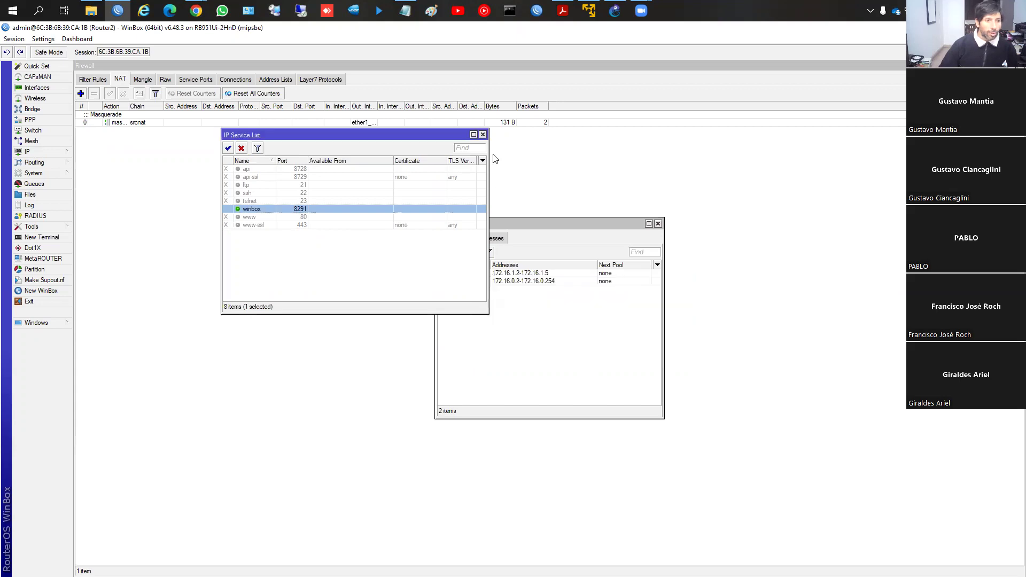
Close the IP Service List, IP Pool and Firewall windows.
click(482, 134)
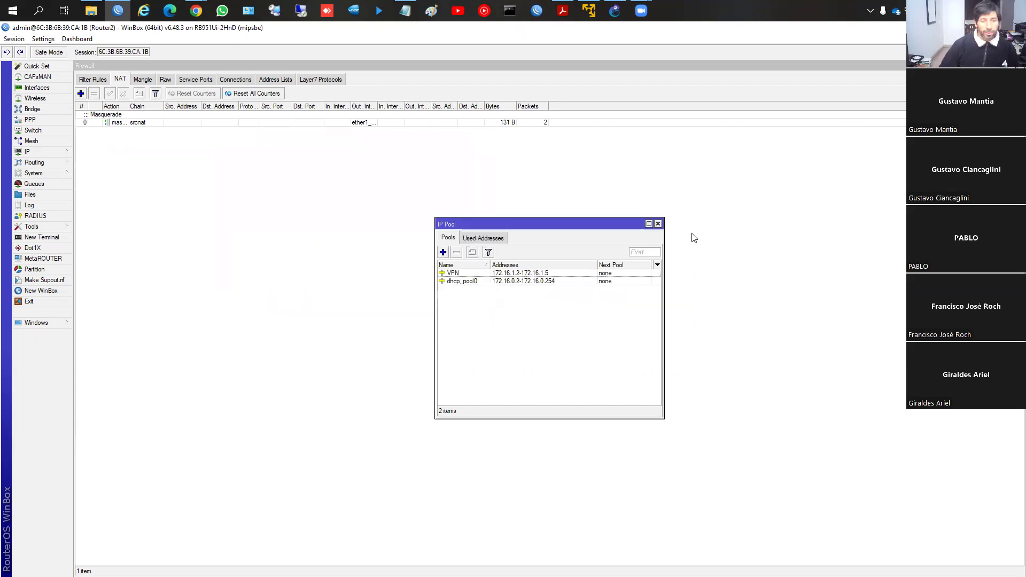
click(658, 224)
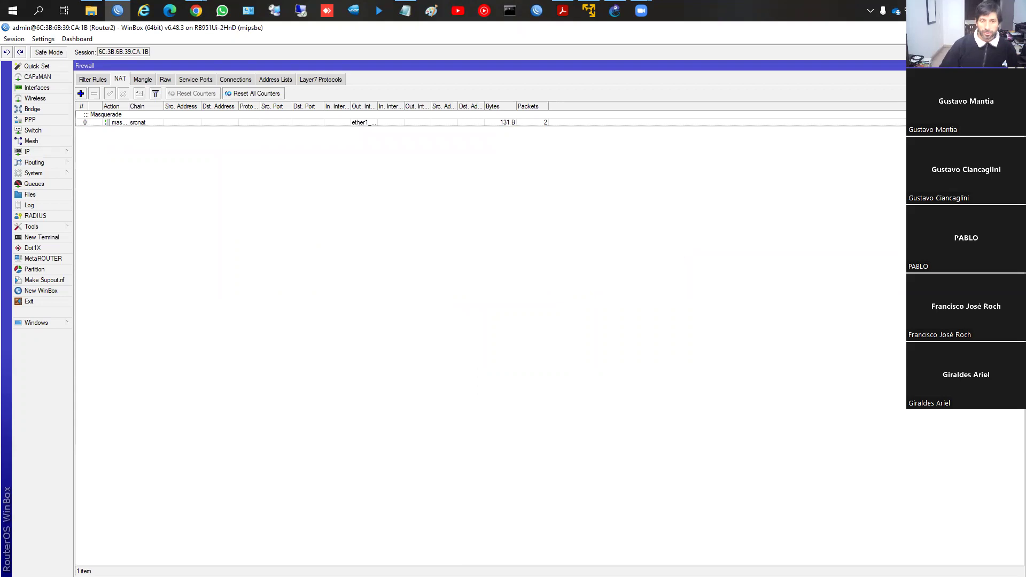
click(1020, 64)
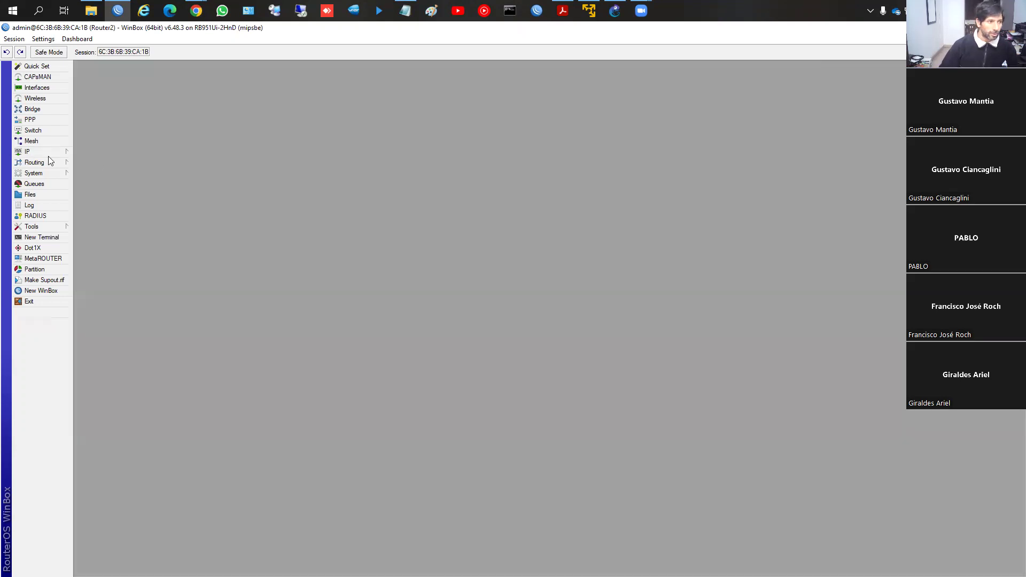
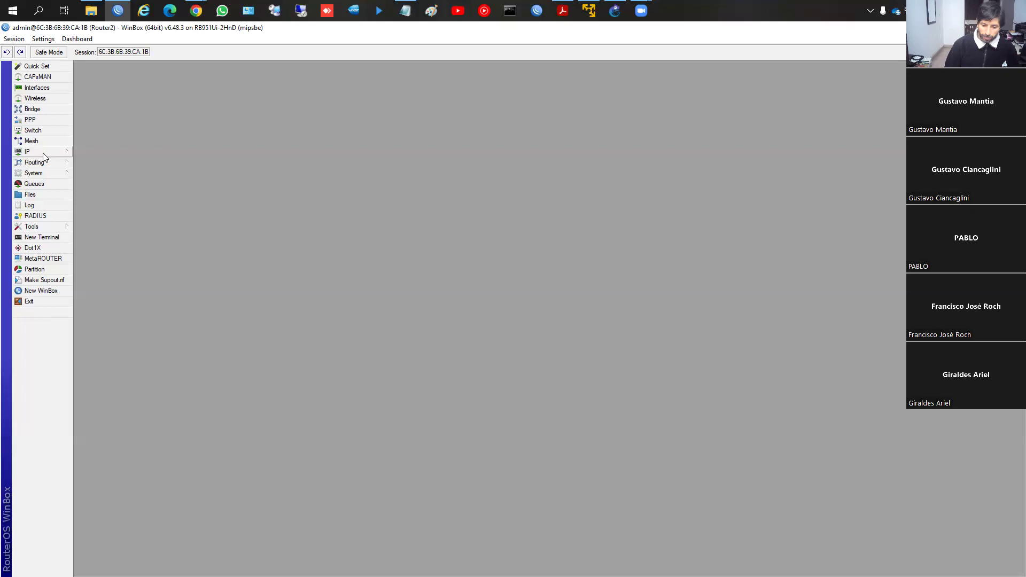
Apply IP > Cloud with DDNS enabled so the router gets its mynetname.net name.
click(43, 152)
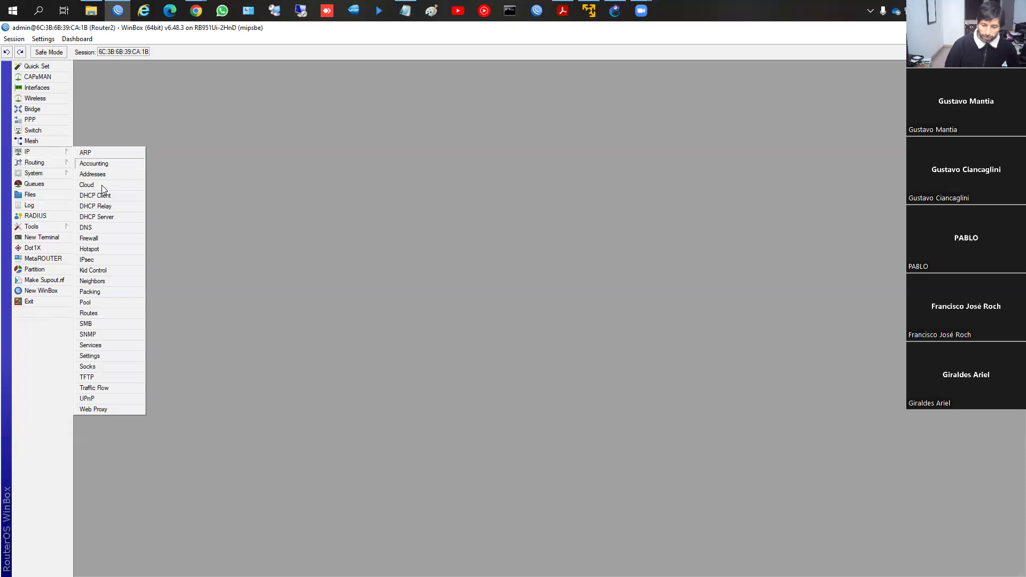
click(122, 186)
drag(471, 279, 248, 143)
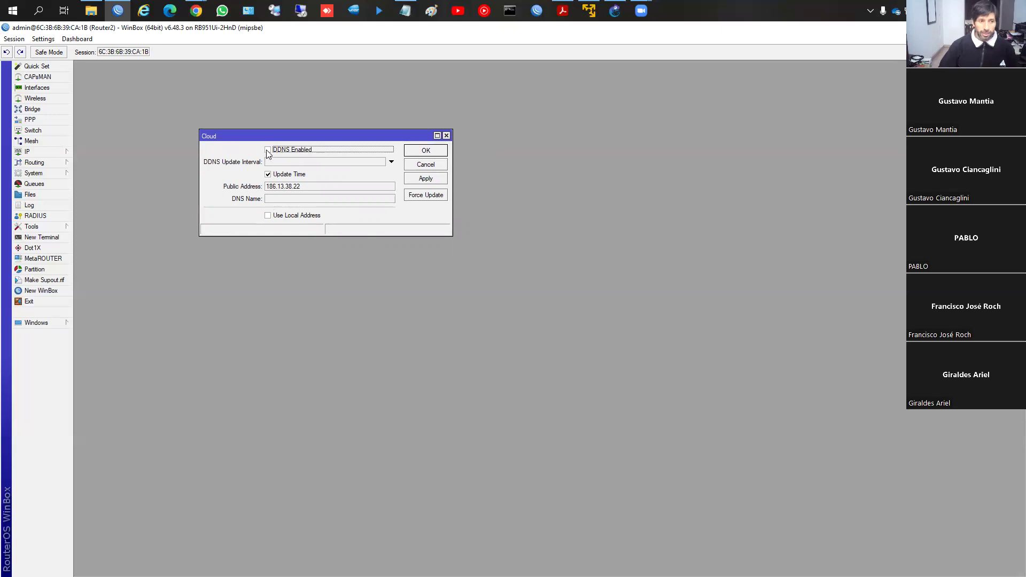
click(433, 180)
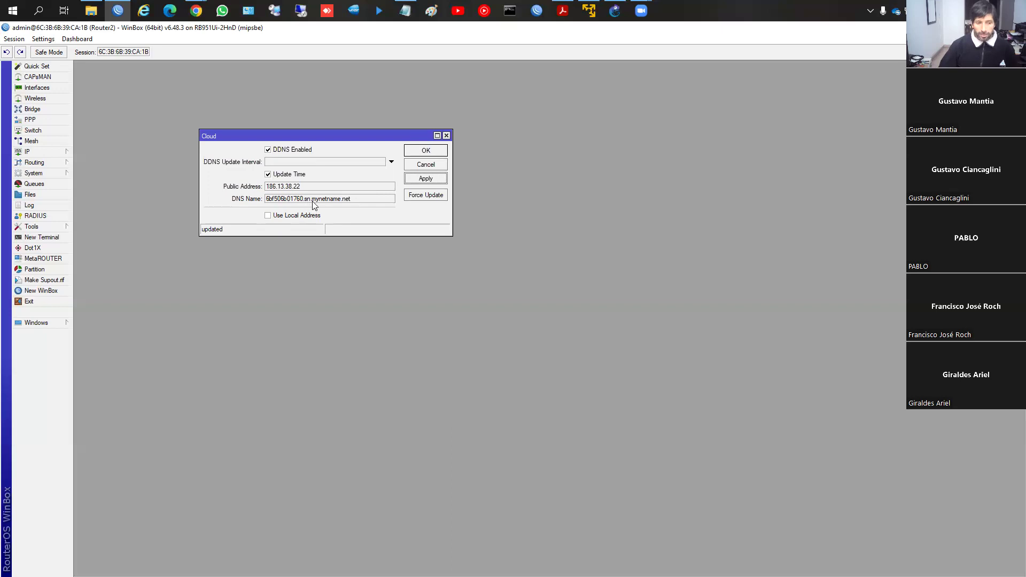
Select the router's DNS Name and copy it to the clipboard.
drag(355, 202, 266, 201)
right_click(283, 200)
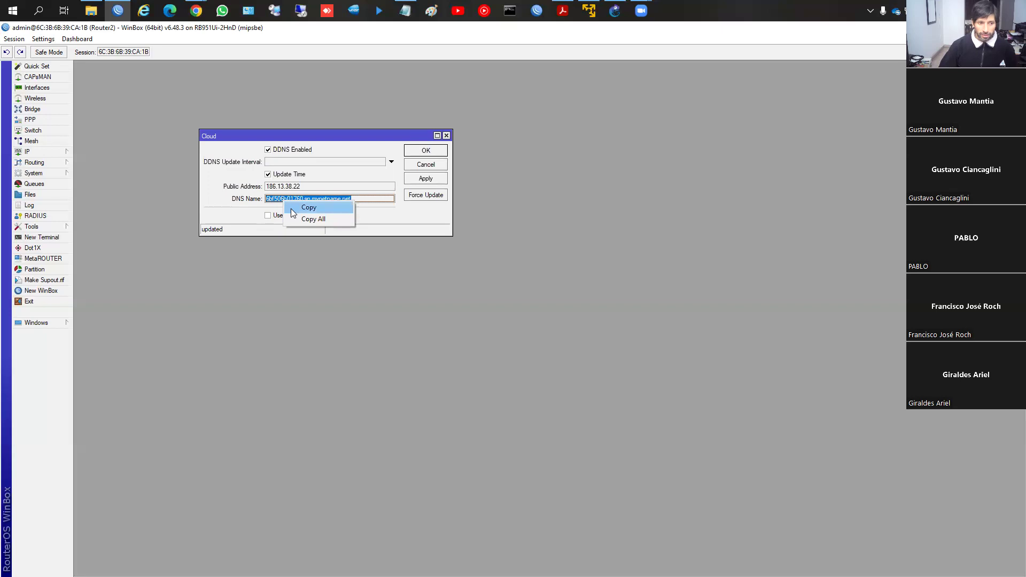
click(305, 208)
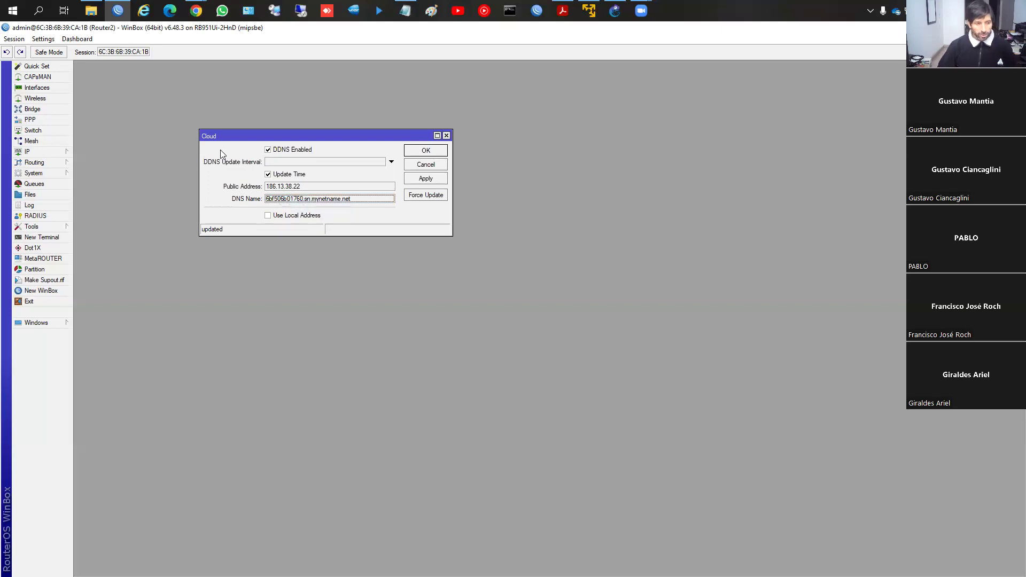
click(122, 12)
click(123, 12)
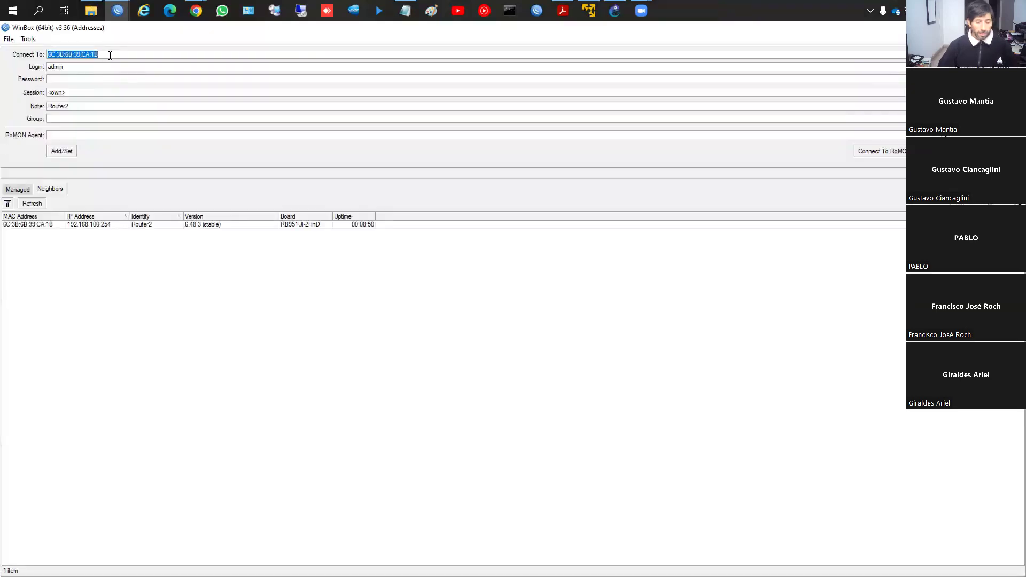
key(ctrl+v)
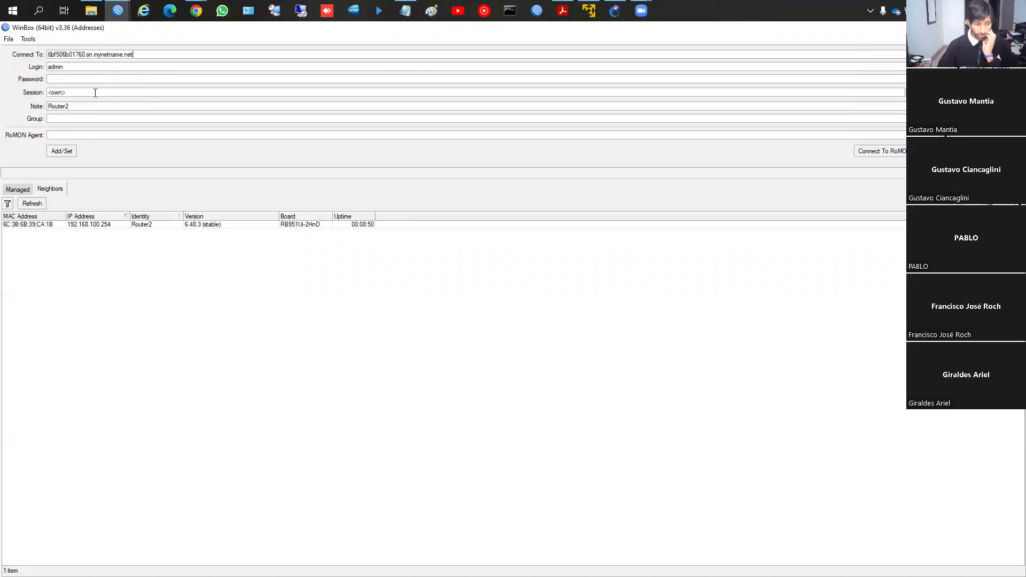
click(42, 225)
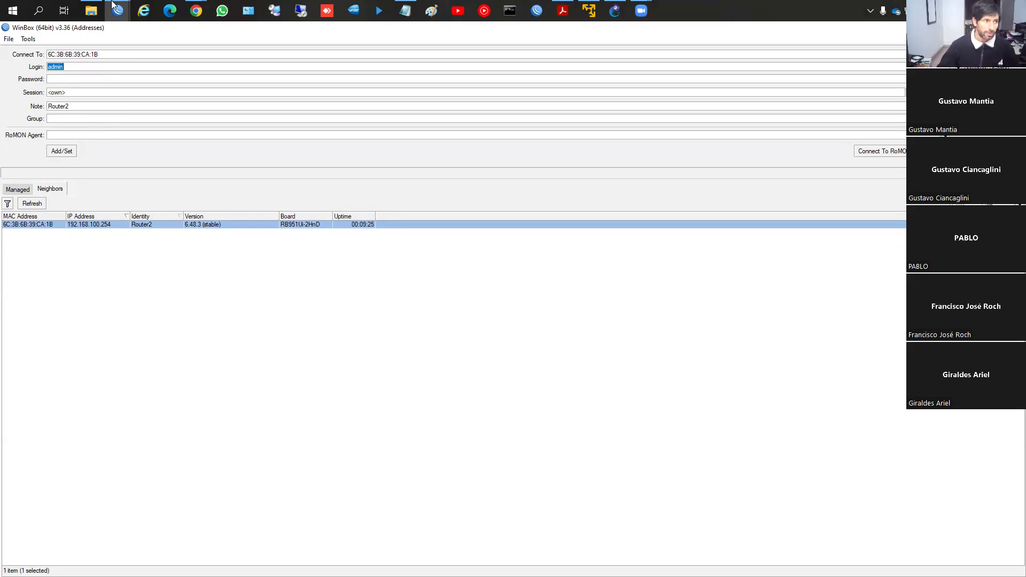
mouse_move(117, 10)
click(174, 61)
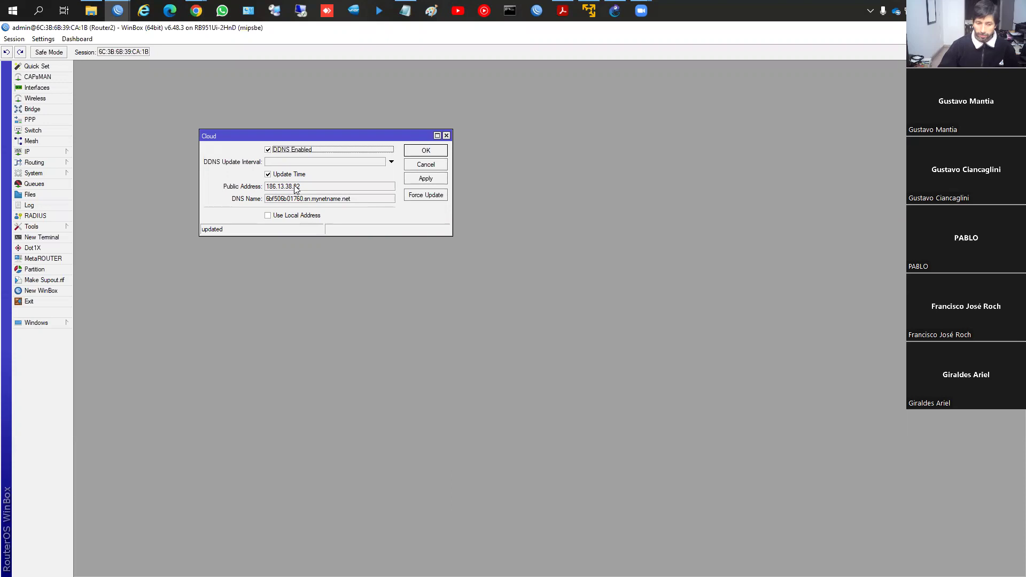
Show the IP Service List with winbox enabled on port 8291.
click(19, 152)
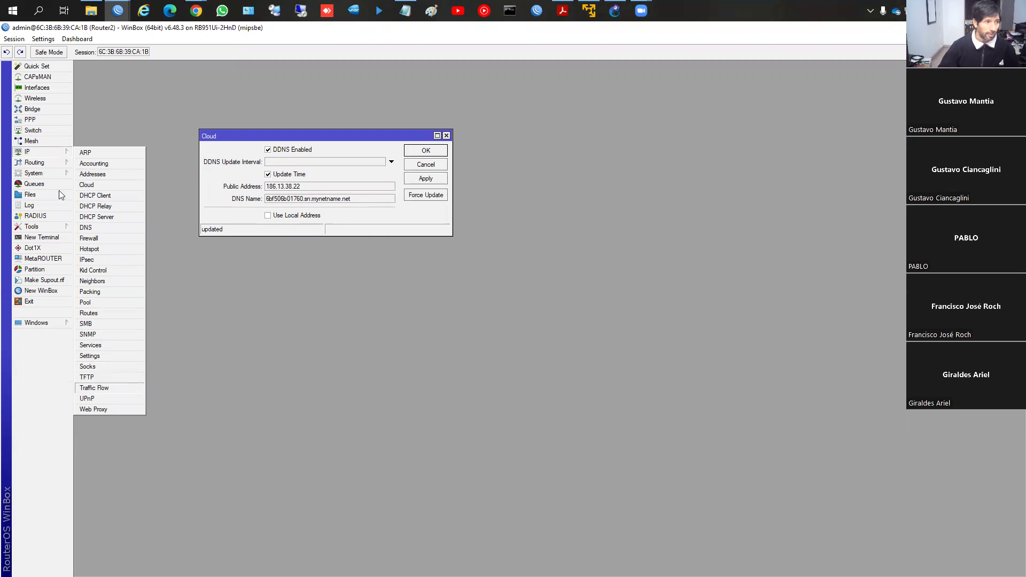
click(27, 152)
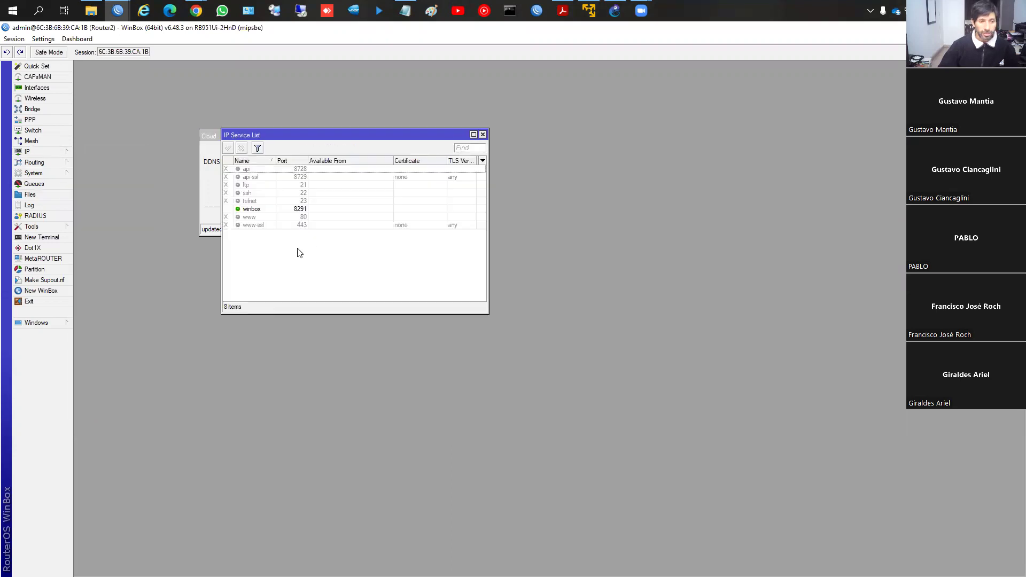
click(297, 217)
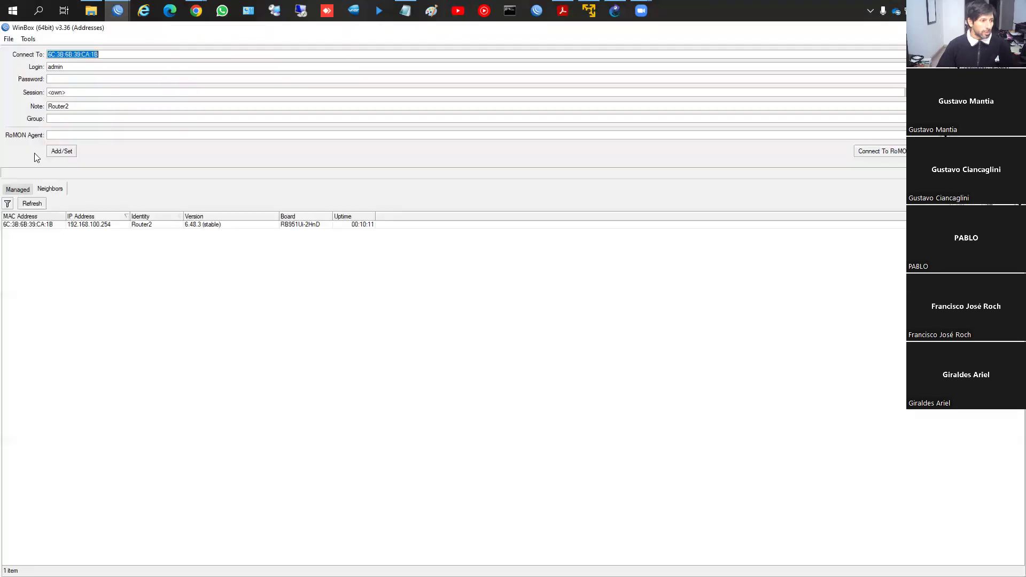
Connect to the managed router noted 526 from the loader's Managed list, then return to Router2.
click(18, 191)
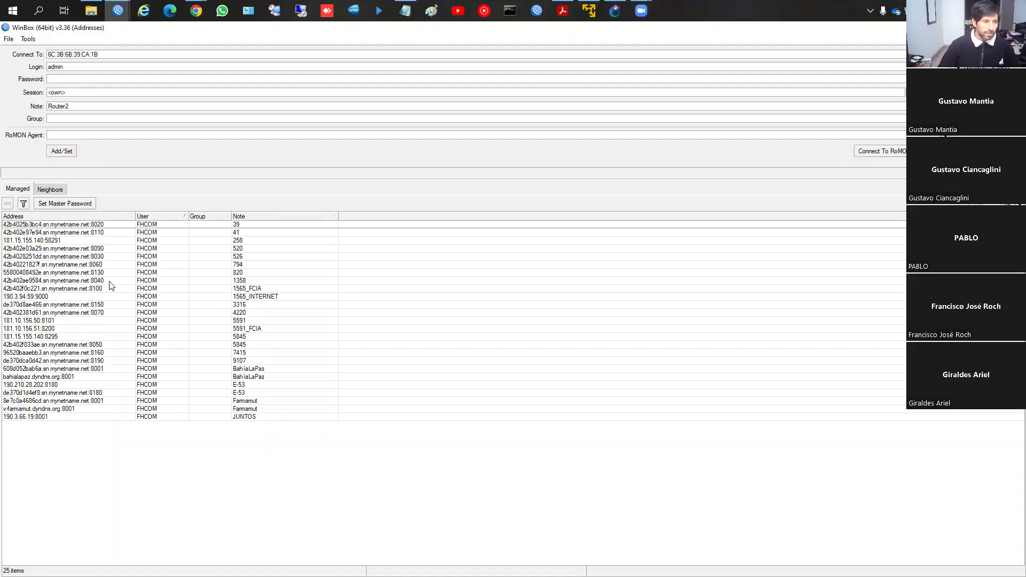
click(78, 257)
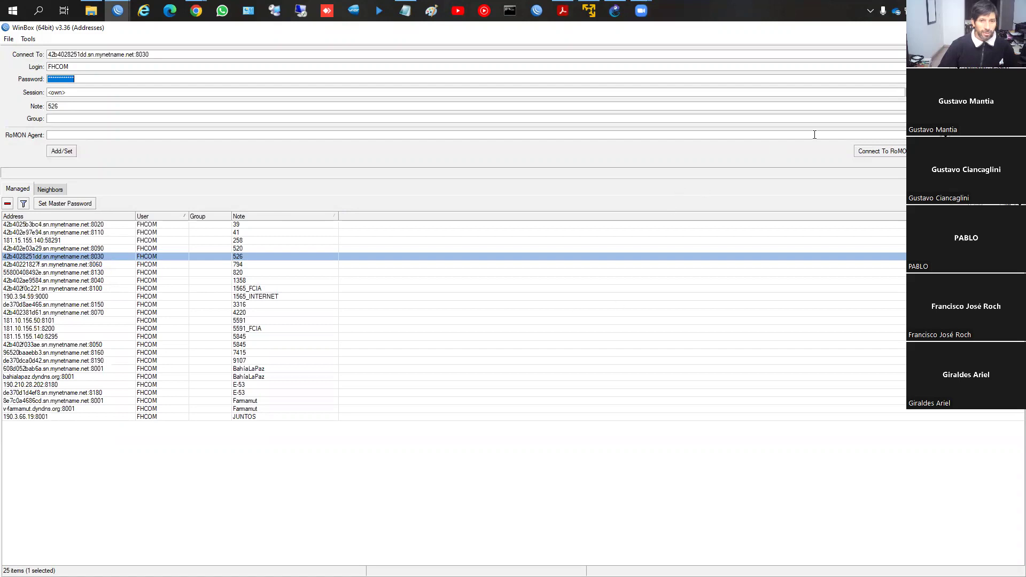
key(Return)
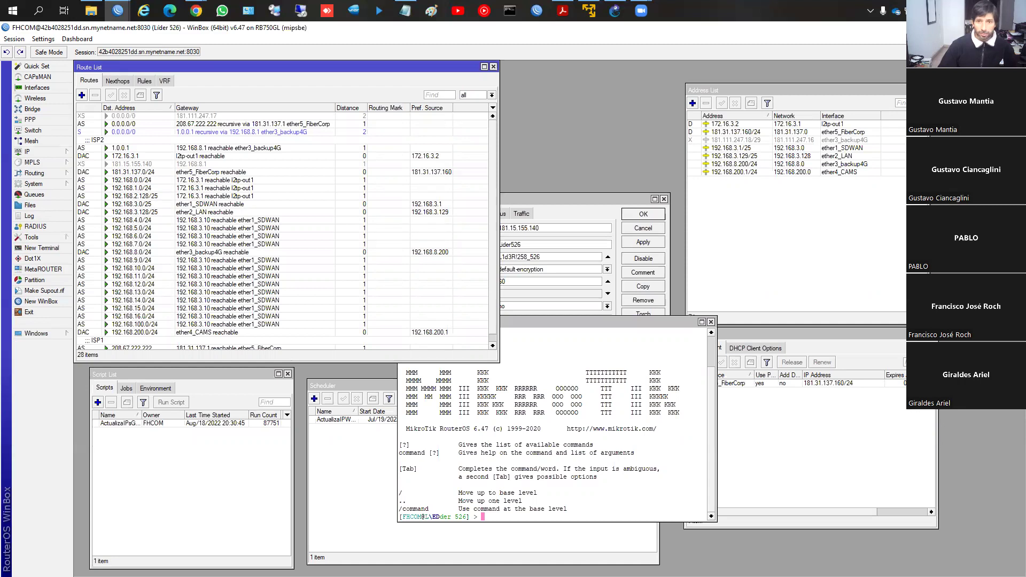
key(alt+Tab)
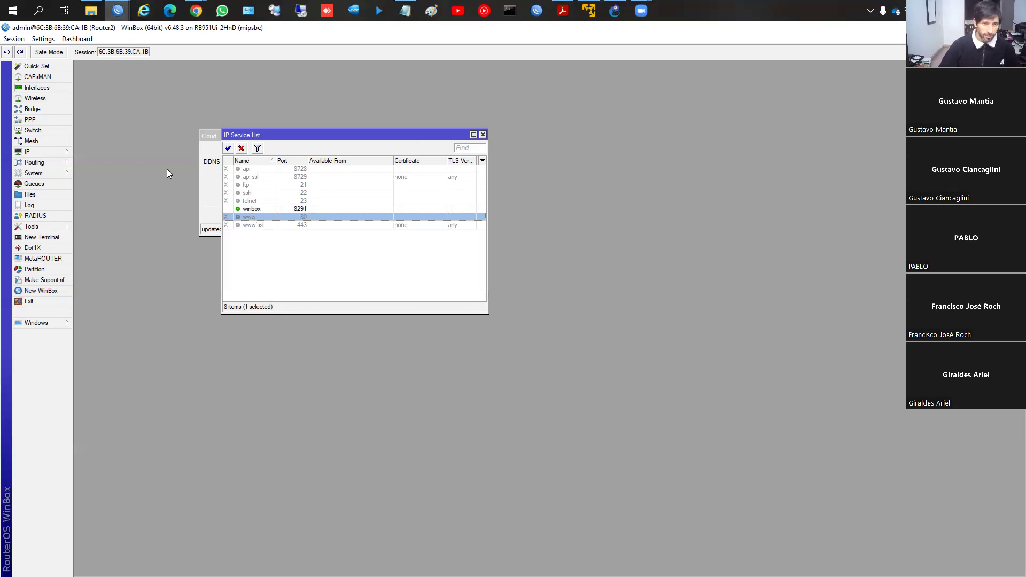
click(562, 11)
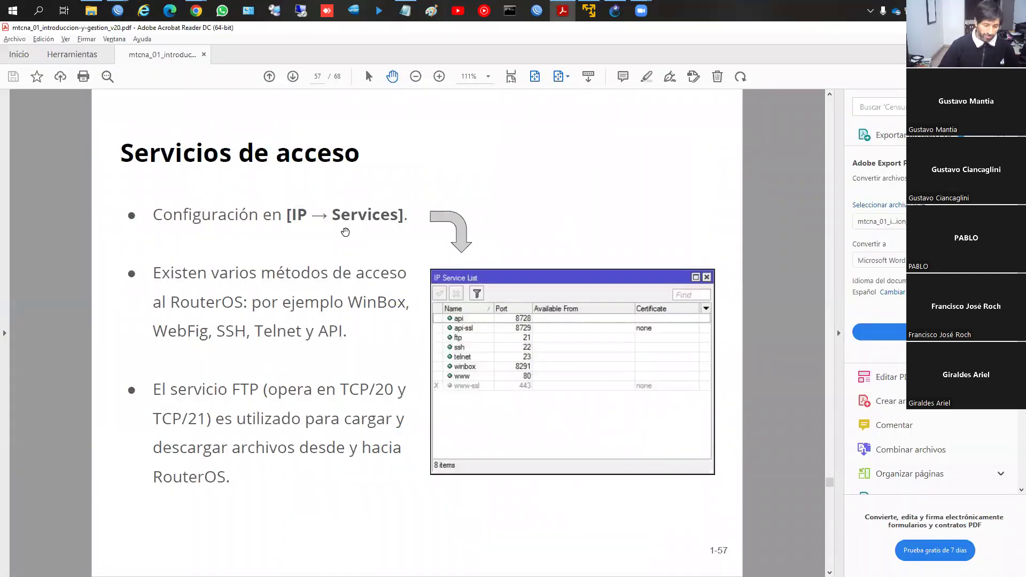
Page from slide 57 to slide 59, Gestión de Configuraciones, in the course PDF.
scroll(345, 232, down, 1)
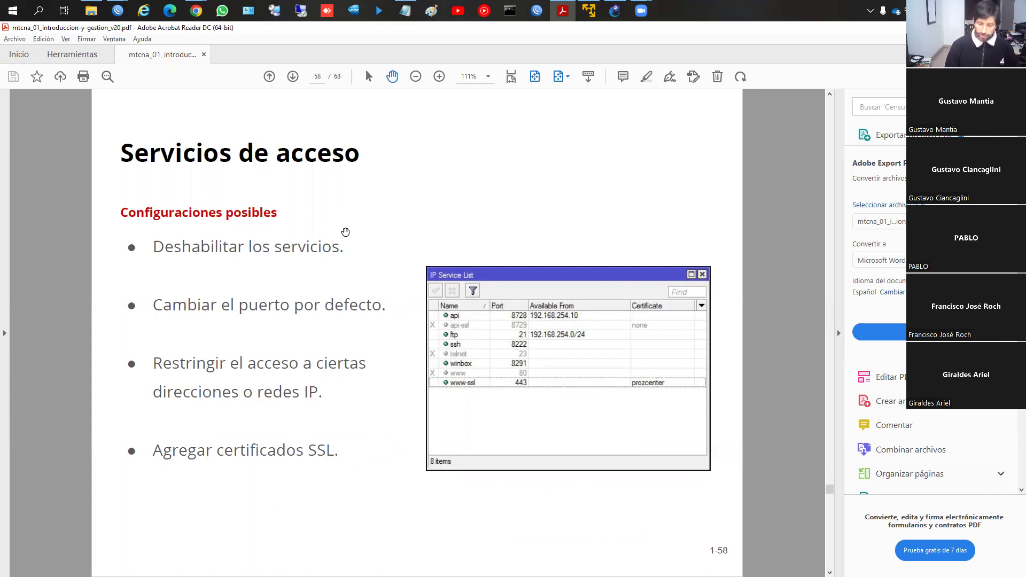
key(Right)
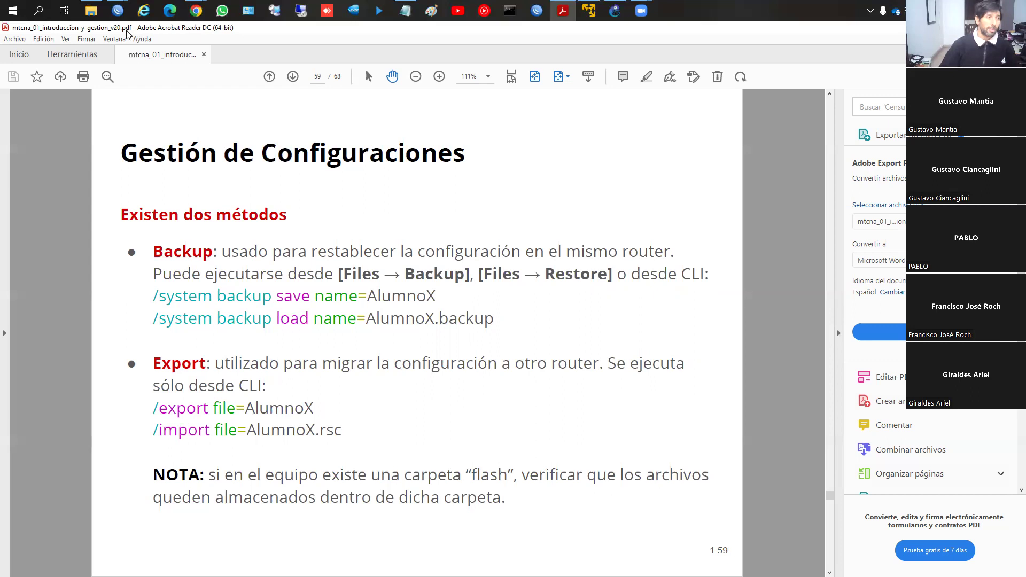
Close the IP Service List and Cloud windows in the Router2 session.
mouse_move(118, 10)
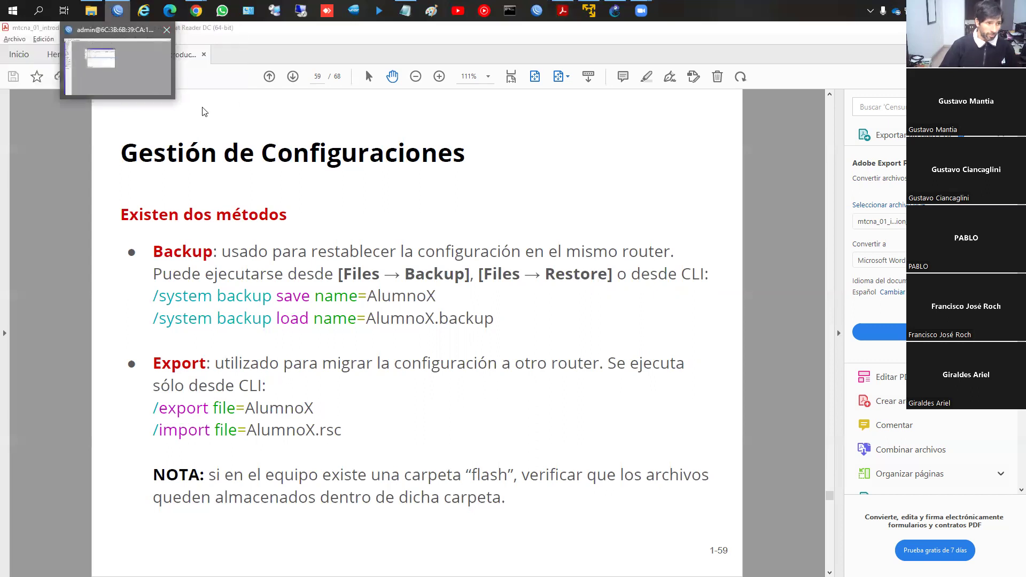
click(133, 64)
click(482, 135)
click(448, 137)
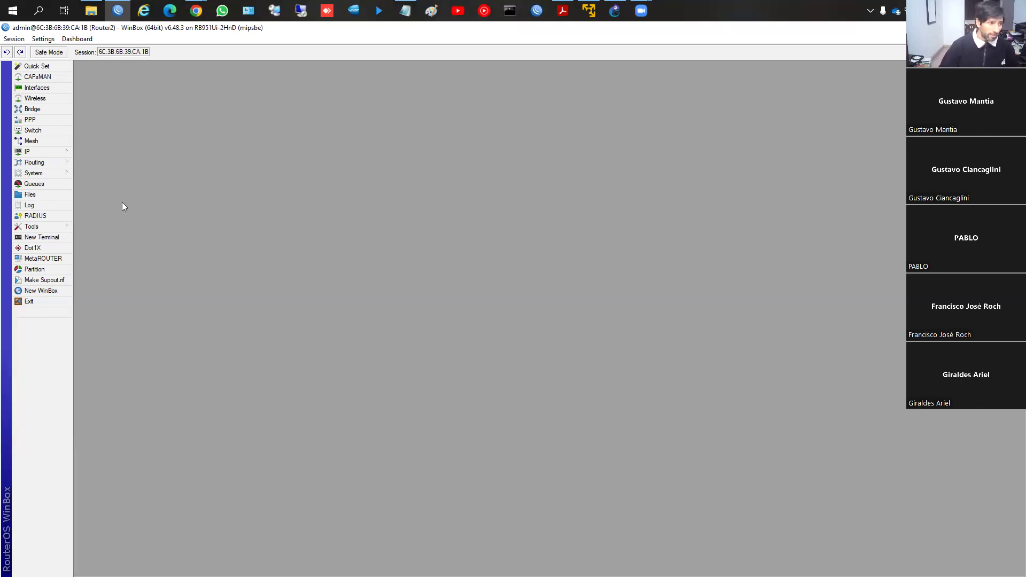
Create a Router2 backup from Files and select the new Router2-20220818-2027.backup.
click(43, 196)
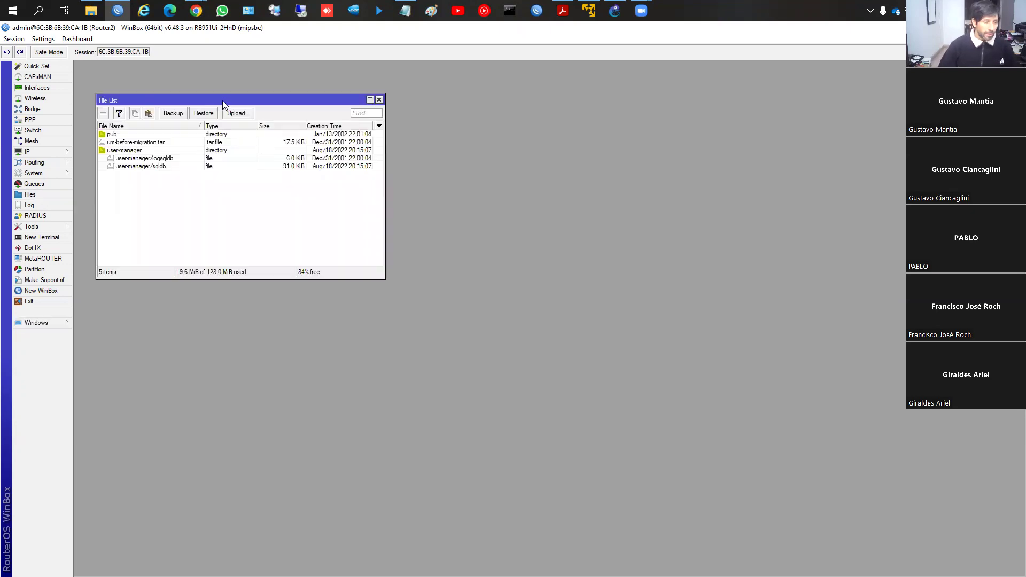
drag(225, 105, 241, 109)
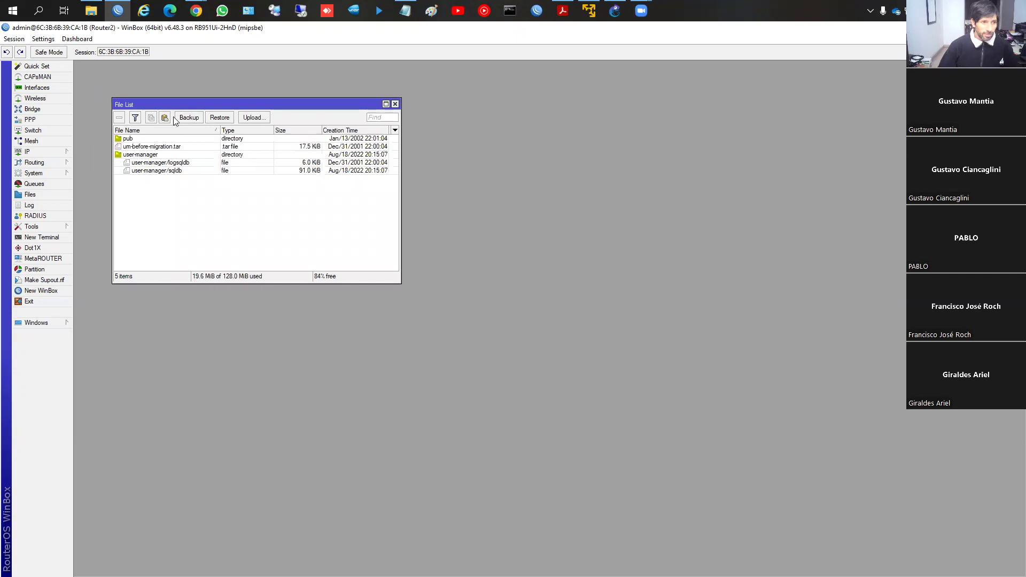
click(188, 119)
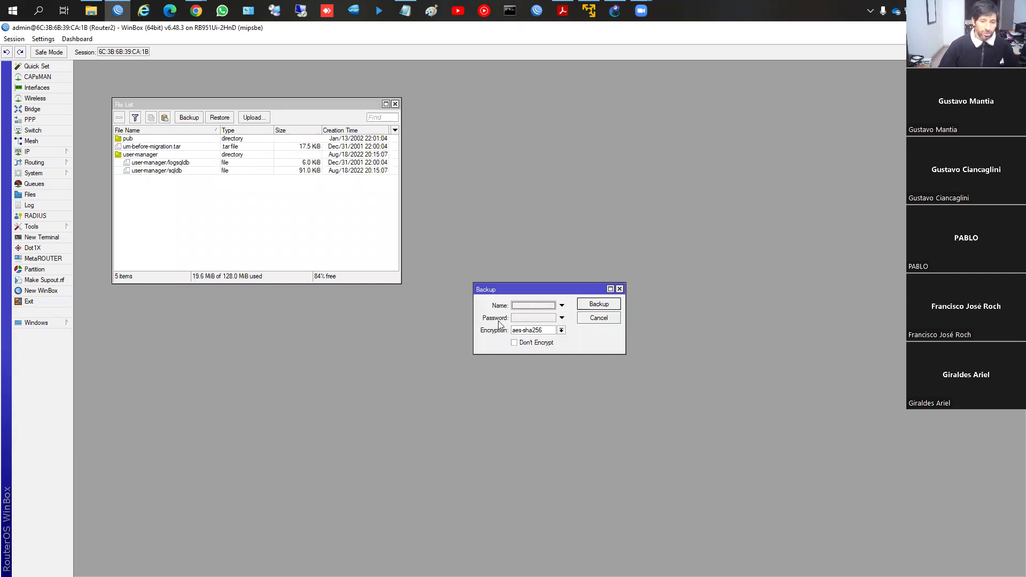
drag(503, 292, 215, 172)
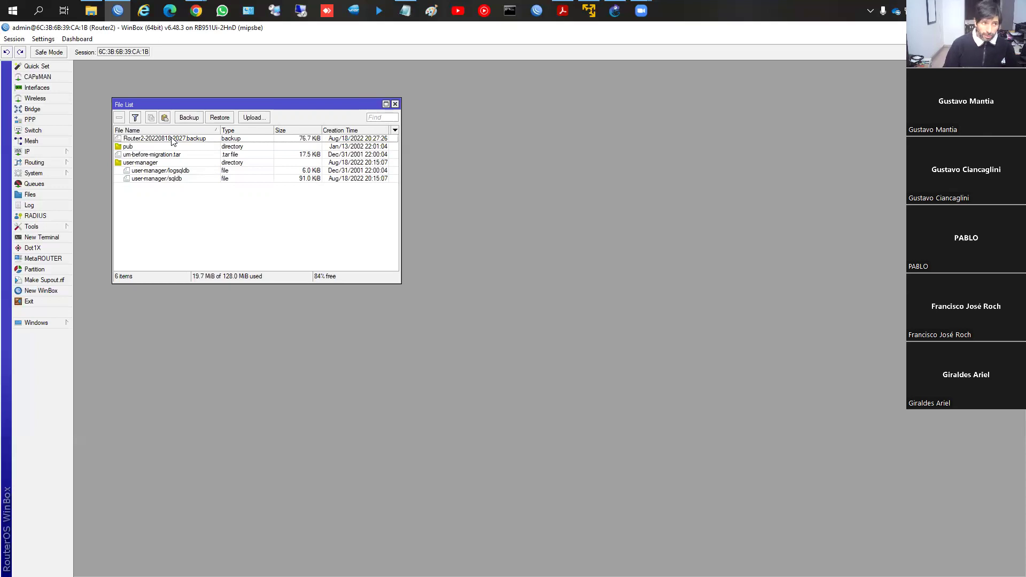
click(173, 140)
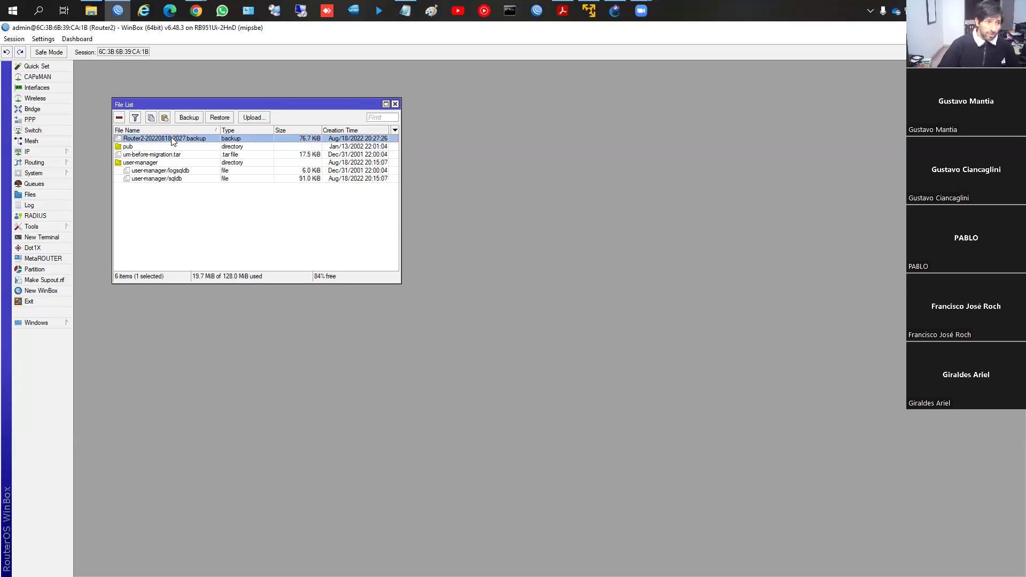
Download the Router2 backup file into the FH-COM folder.
right_click(172, 140)
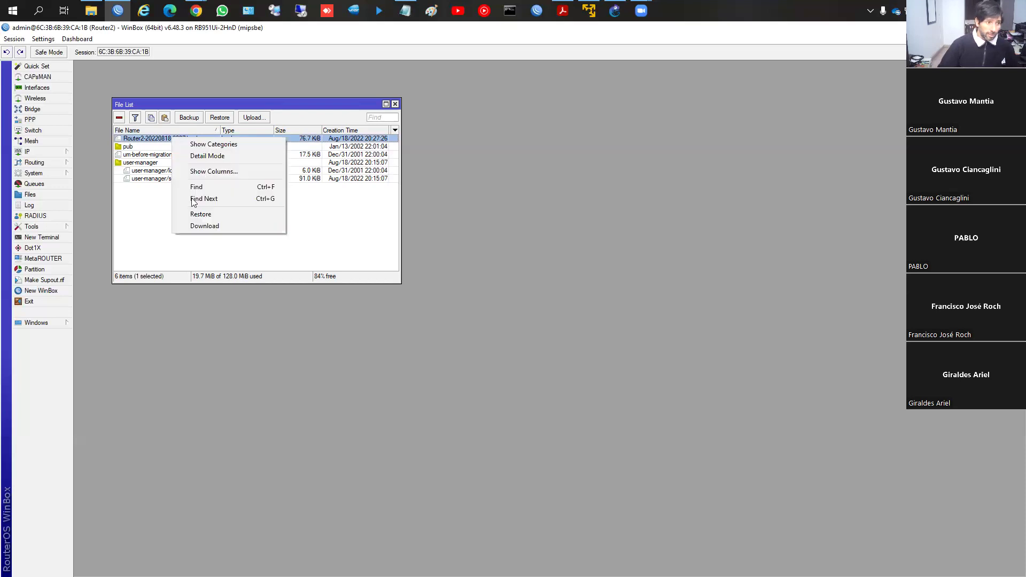
click(193, 227)
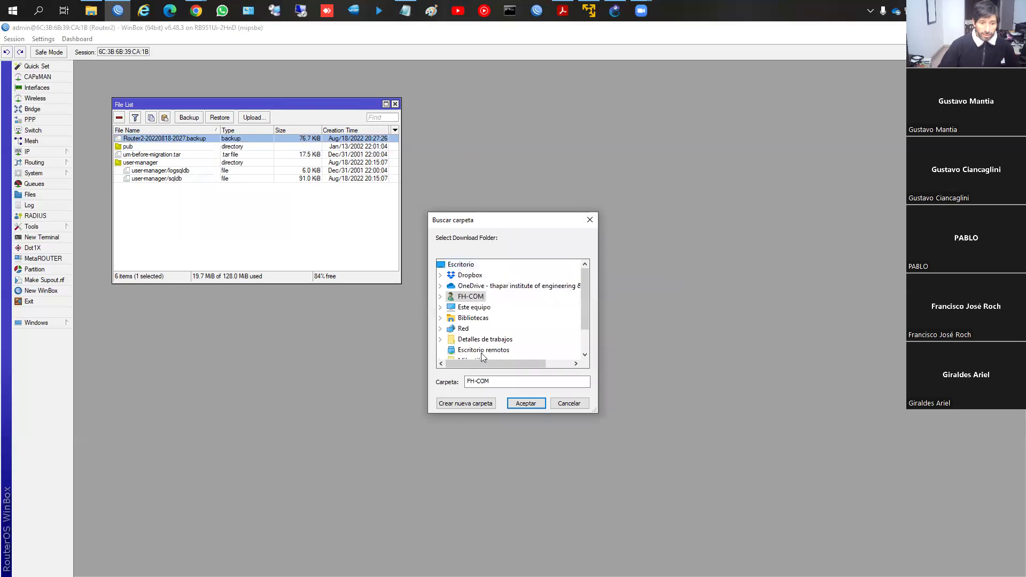
click(505, 309)
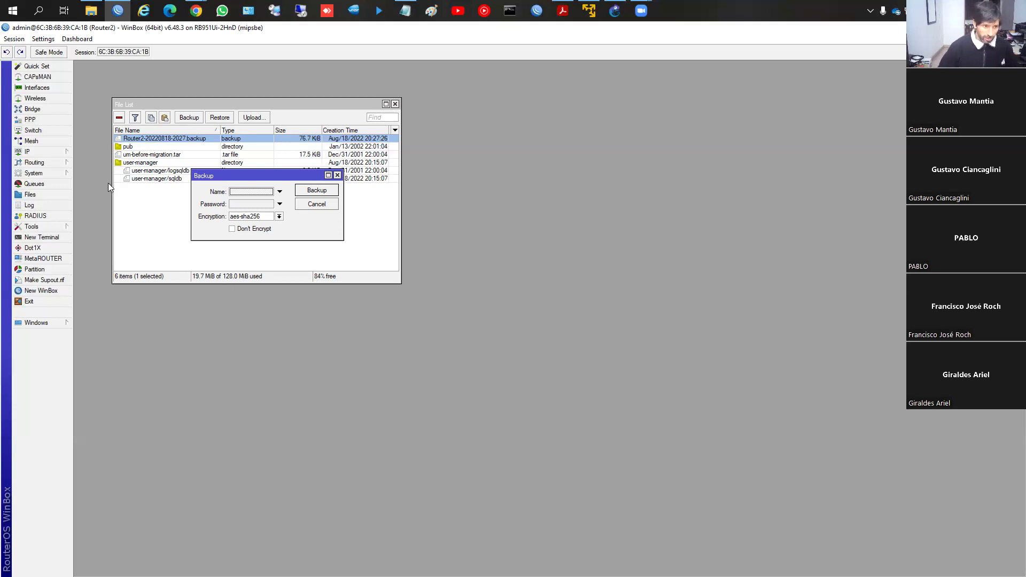
Cancel the unused Backup dialog over Router2's file list.
click(315, 204)
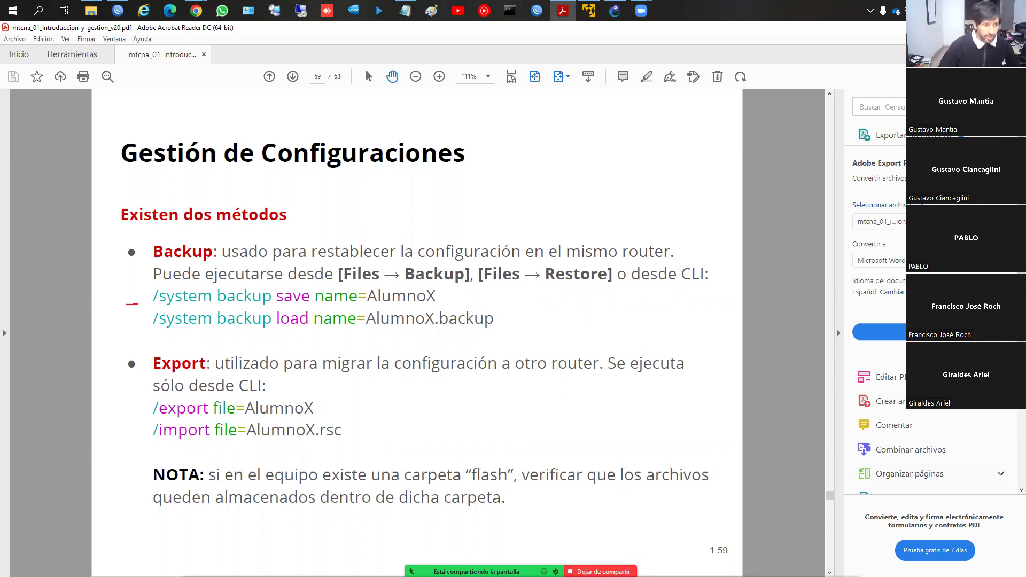
Draw a red arrow at /system backup save and circle 'load'.
drag(125, 300, 143, 302)
drag(127, 297, 440, 302)
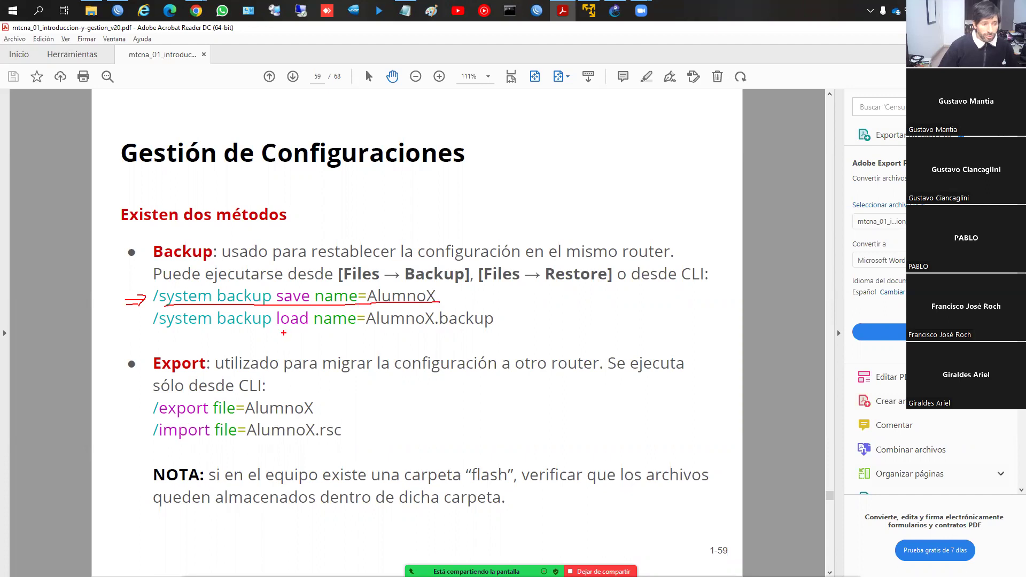
mouse_move(282, 332)
mouse_down()
mouse_move(309, 314)
mouse_move(263, 322)
mouse_move(283, 333)
mouse_up()
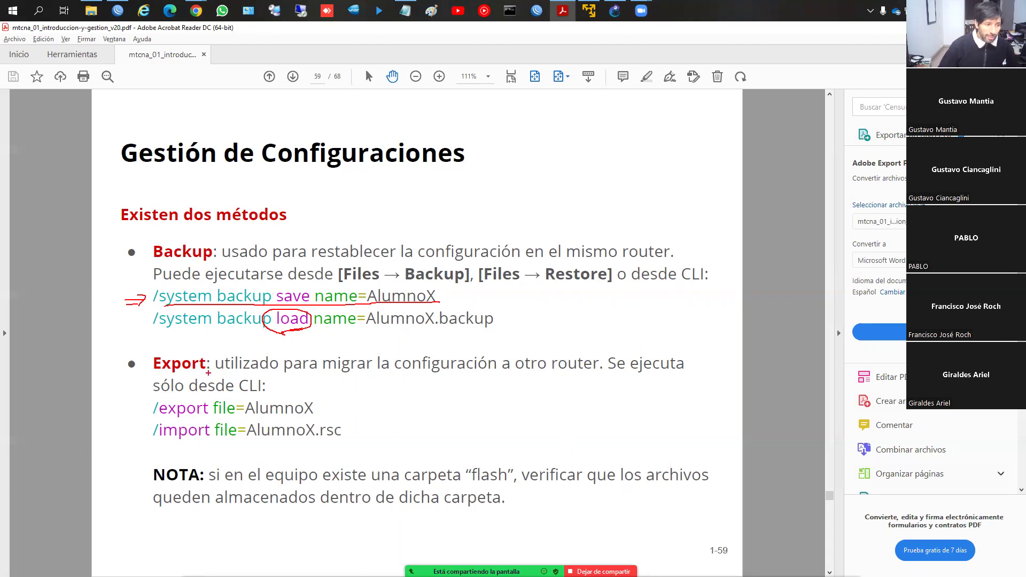
Underline the Export description, circle 'otro router' and outline the /export and /import lines.
drag(230, 373, 293, 374)
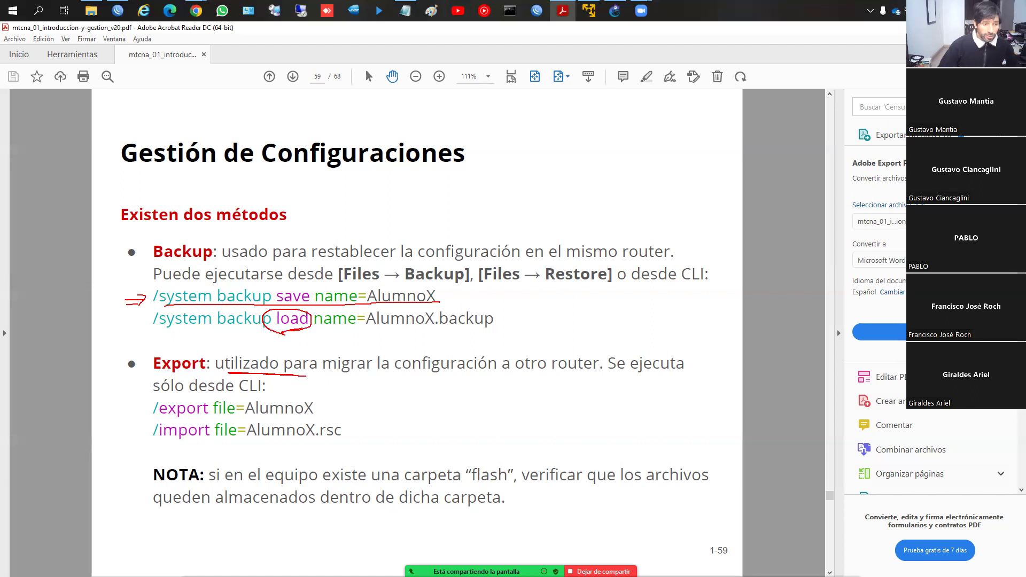
mouse_move(308, 376)
mouse_down()
mouse_move(601, 369)
mouse_move(588, 348)
mouse_move(507, 370)
mouse_up()
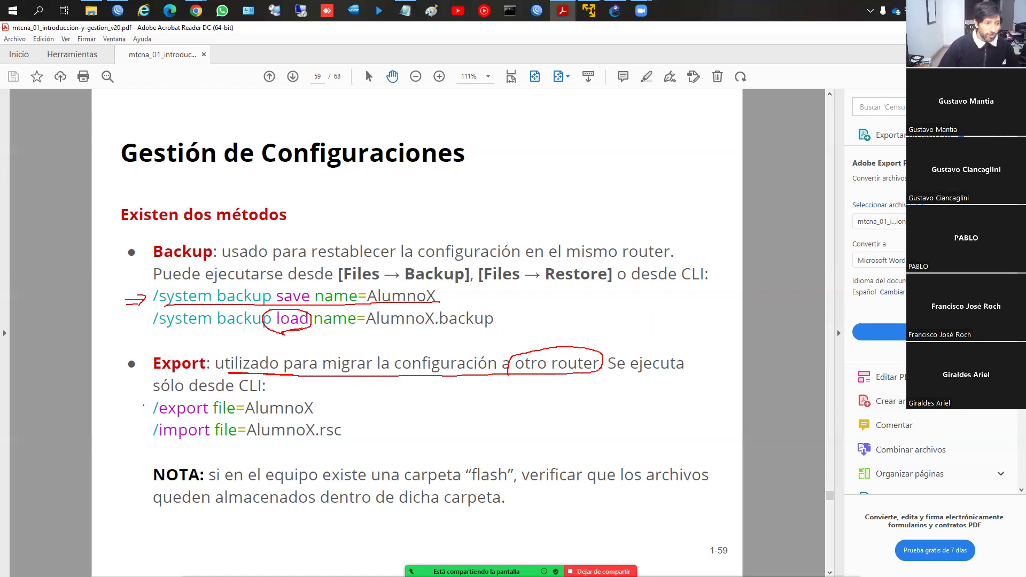
mouse_move(146, 399)
mouse_down()
mouse_move(330, 397)
mouse_move(337, 416)
mouse_move(150, 426)
mouse_move(147, 439)
mouse_move(162, 444)
mouse_move(329, 446)
mouse_move(350, 423)
mouse_up()
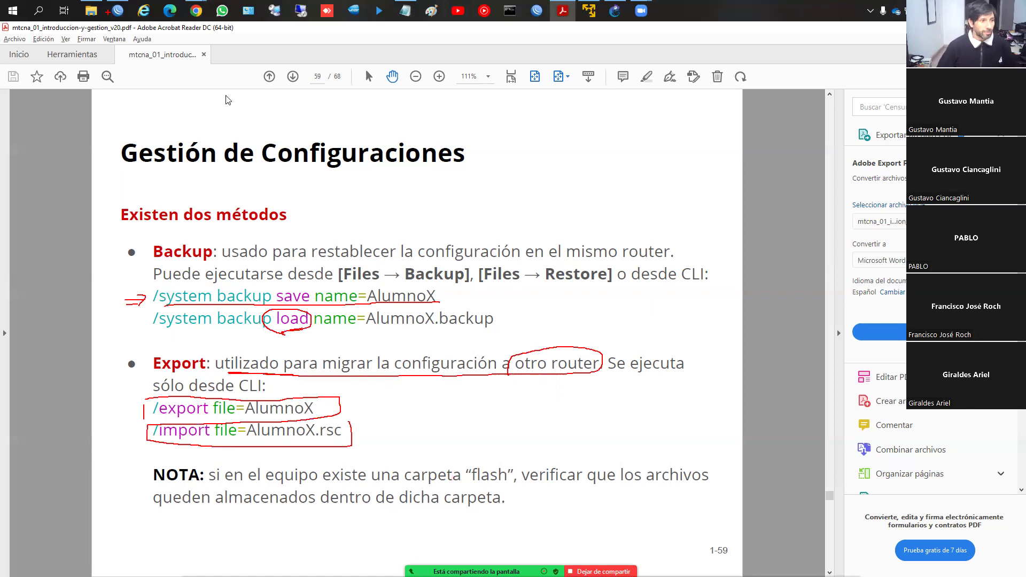
click(118, 10)
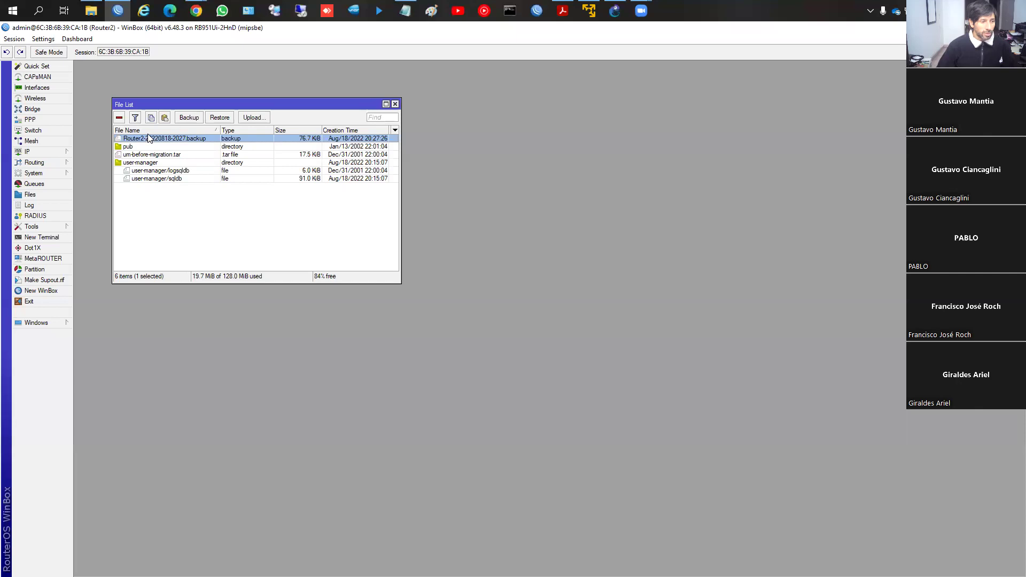
Download the Router2 .backup file to Escritorio and show the desktop.
right_click(199, 218)
click(197, 222)
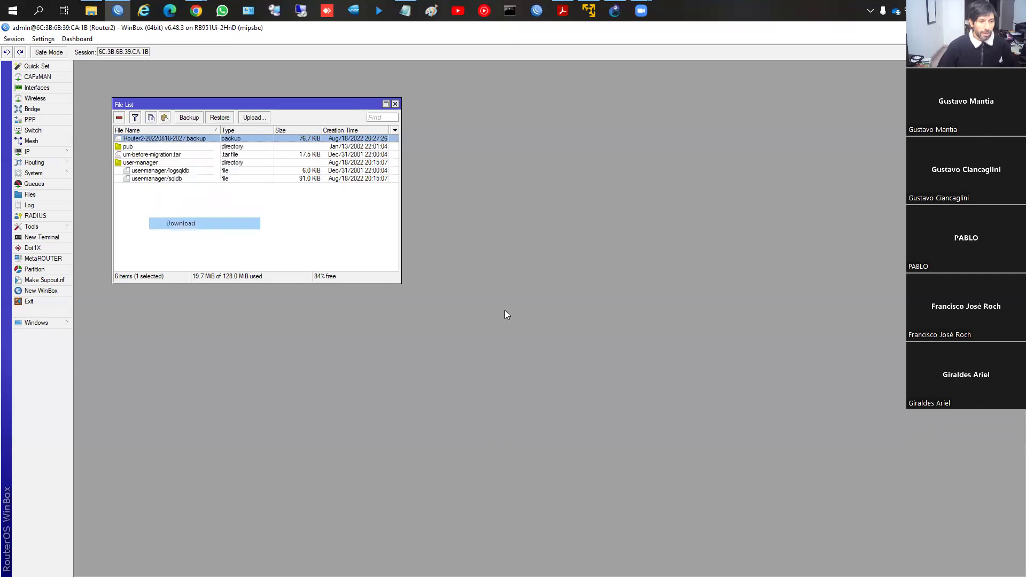
click(464, 267)
click(526, 403)
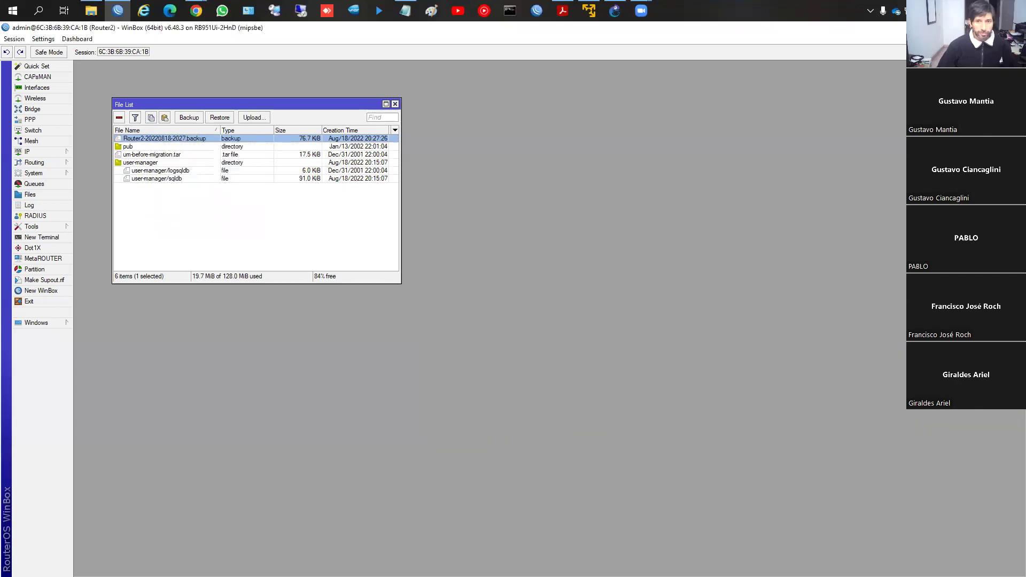
key(alt+Tab)
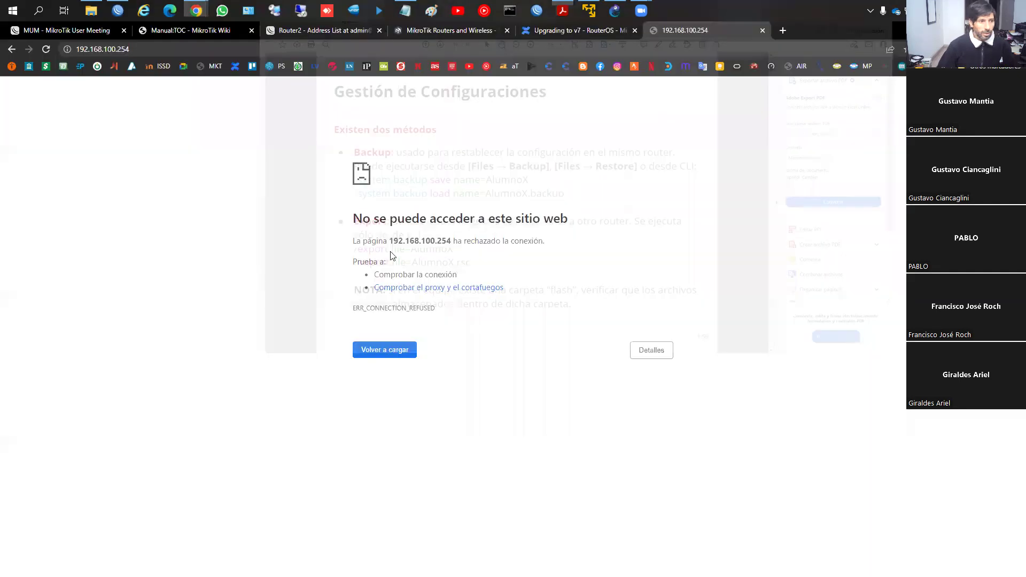
key(super+d)
Try opening the downloaded backup on the desktop, then open a new Router2 terminal in WinBox.
double_click(129, 243)
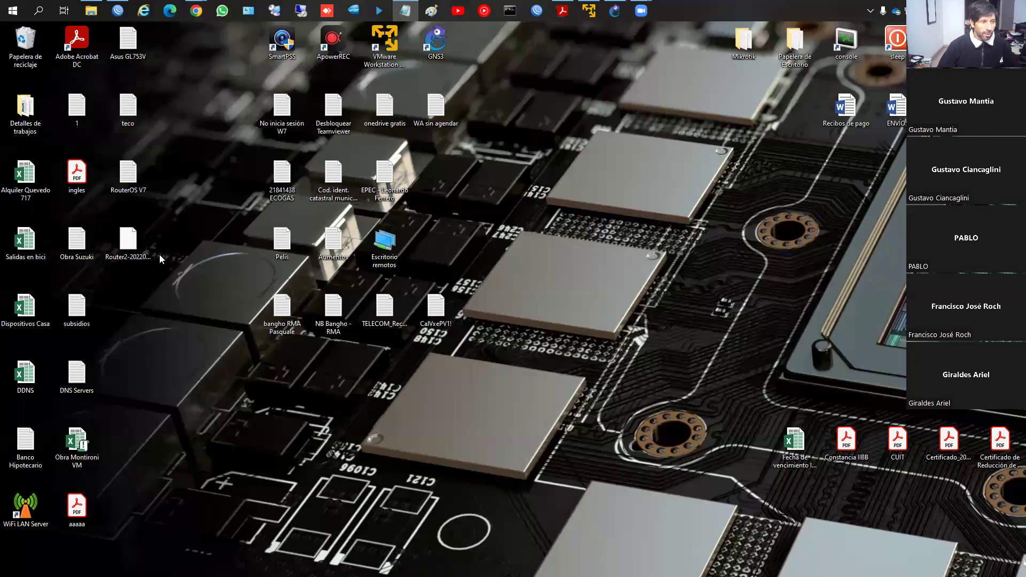
right_click(130, 244)
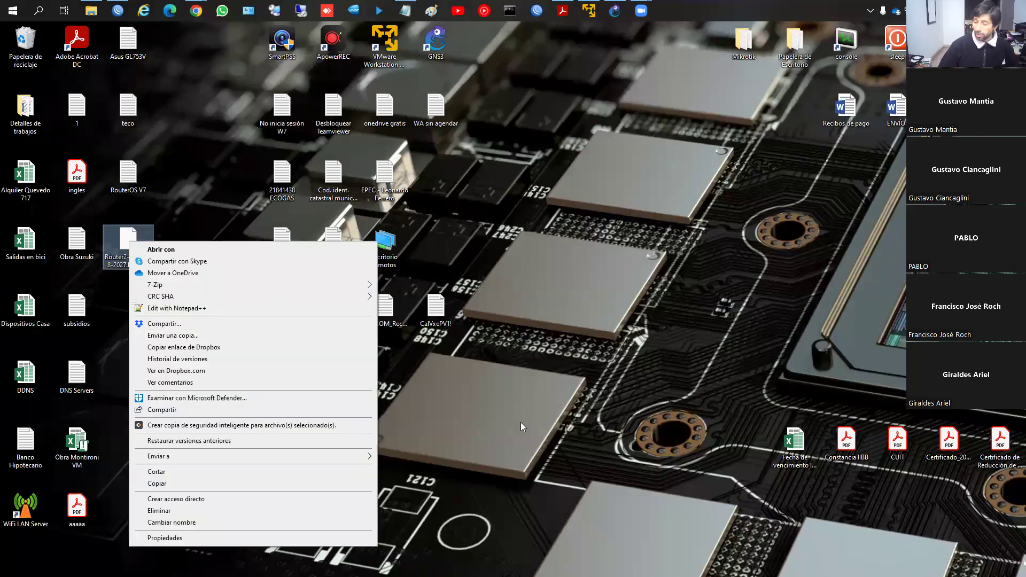
click(465, 419)
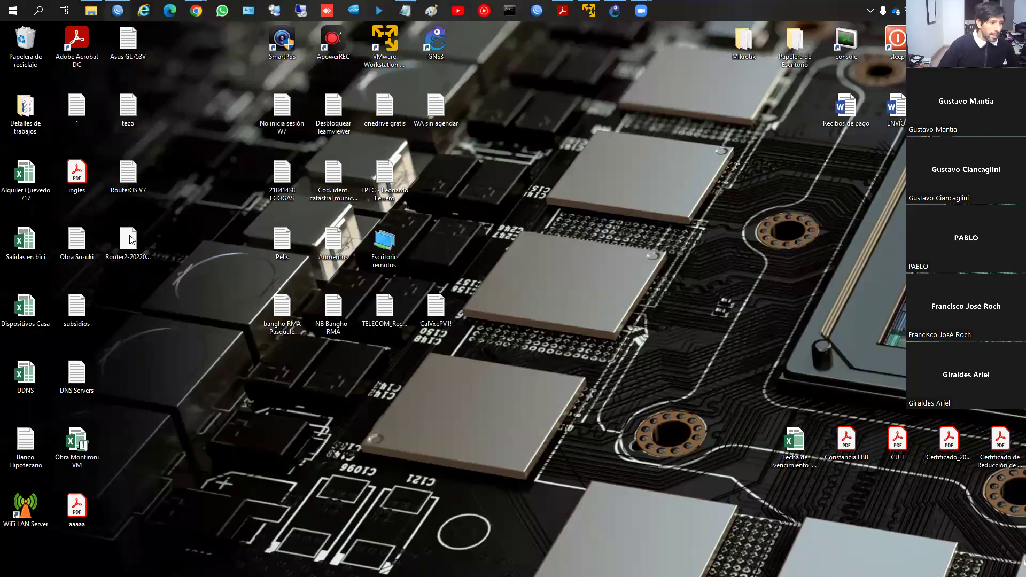
key(alt+Tab)
click(60, 239)
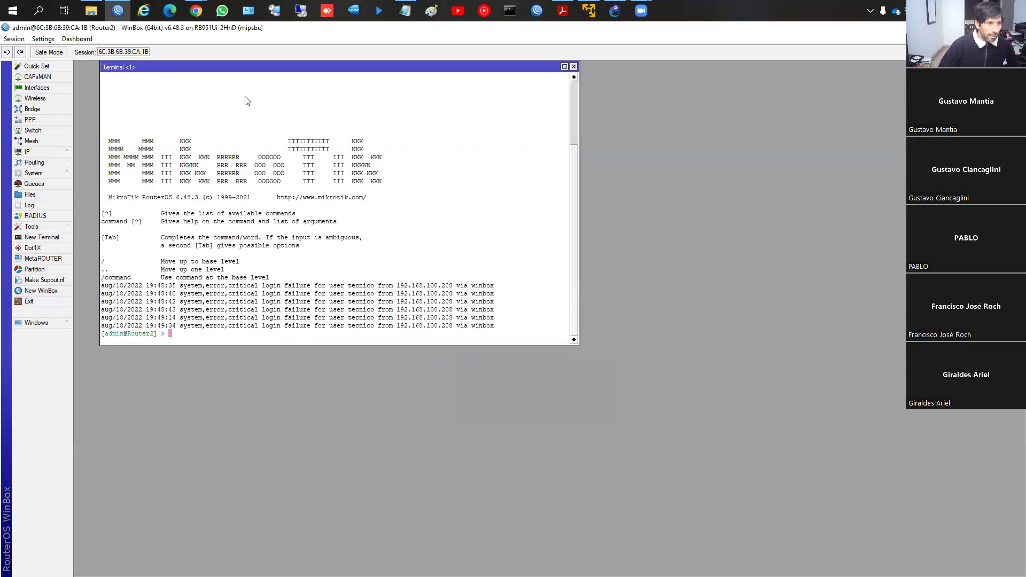
Run 'export file=respaldo' in Router2's terminal to save the configuration as respaldo.rsc.
drag(309, 132, 313, 137)
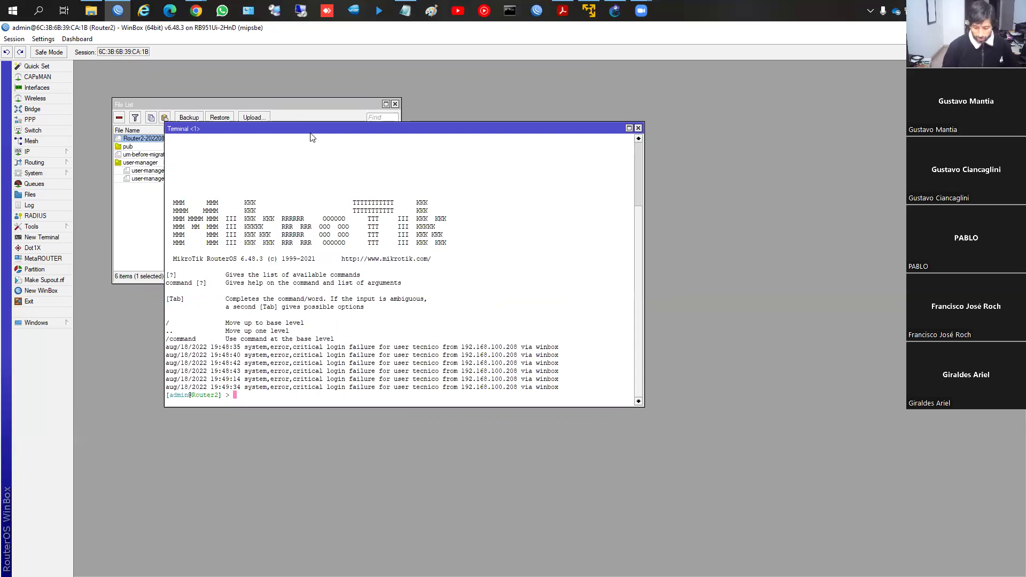
text(exp)
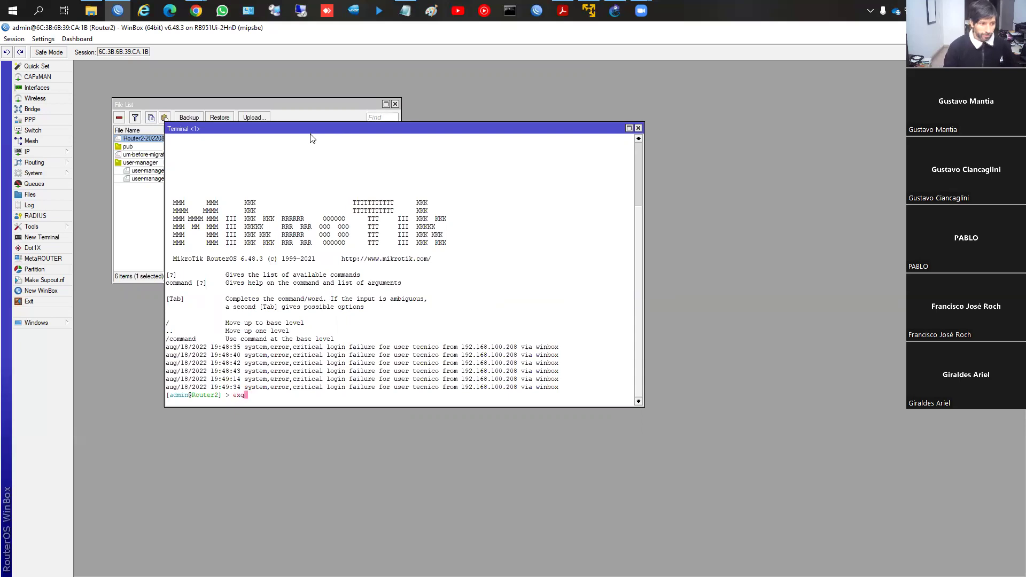
text(r)
key(BackSpace)
text(ort)
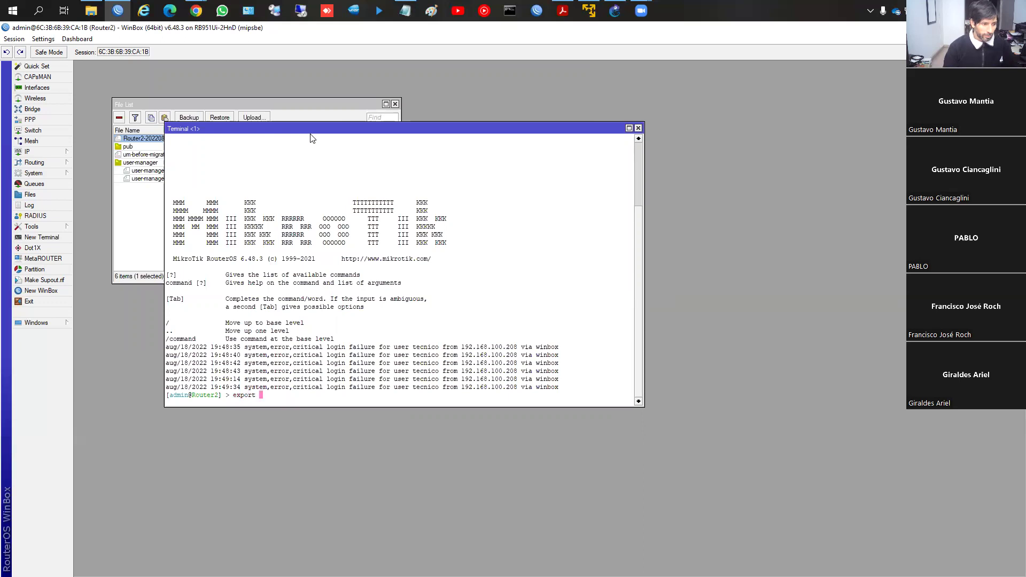
key(Tab)
key(Tab)
text(file=)
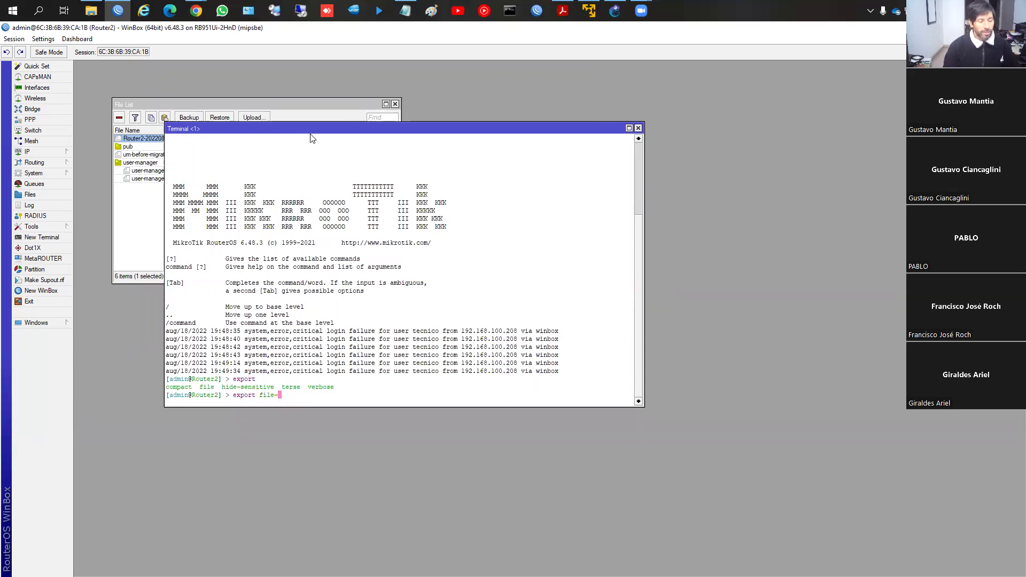
text(resp)
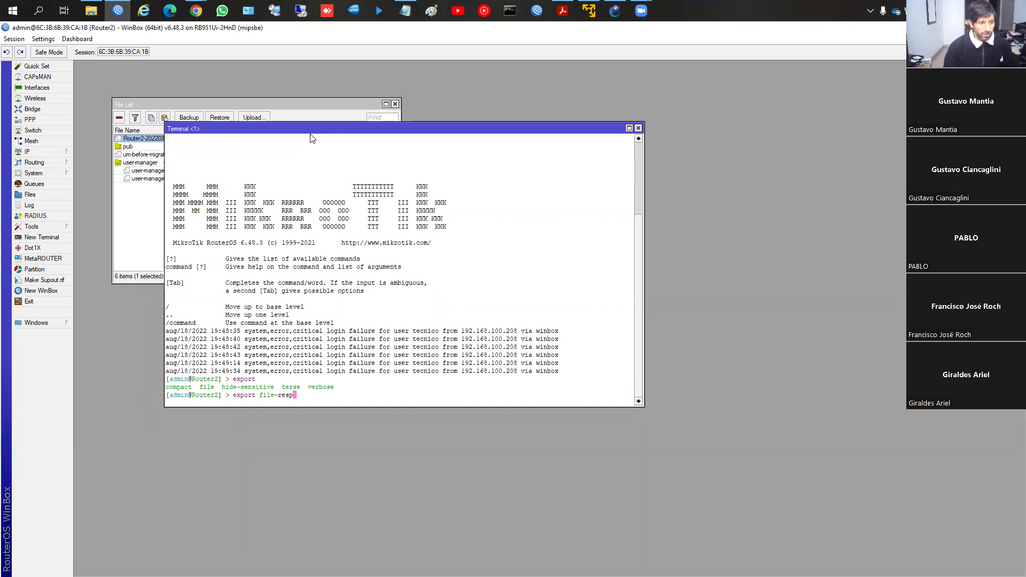
text(aldo)
key(Return)
Download respaldo.rsc from the router's file list to the desktop (Escritorio), then minimize WinBox.
drag(305, 129, 586, 86)
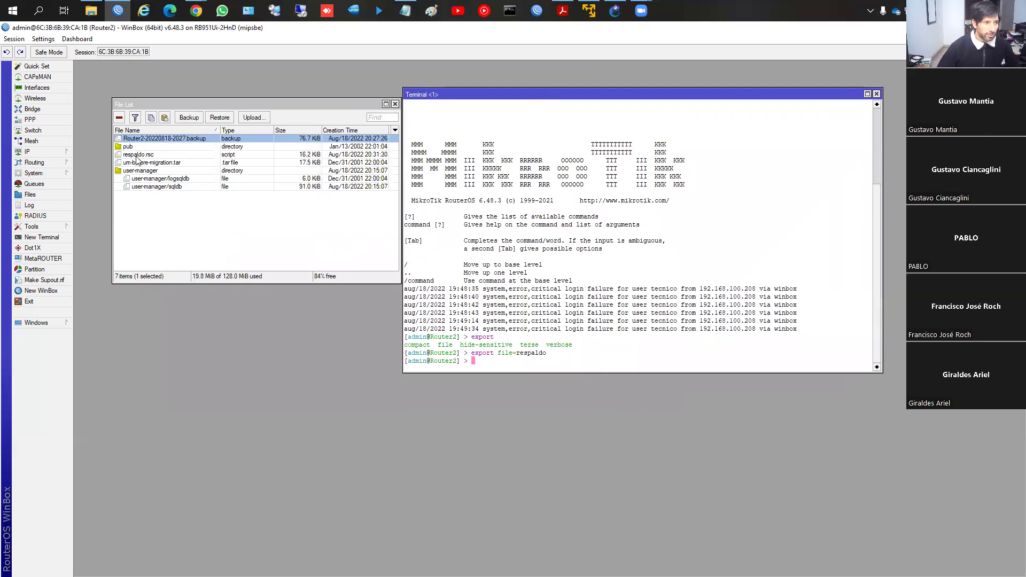
click(137, 156)
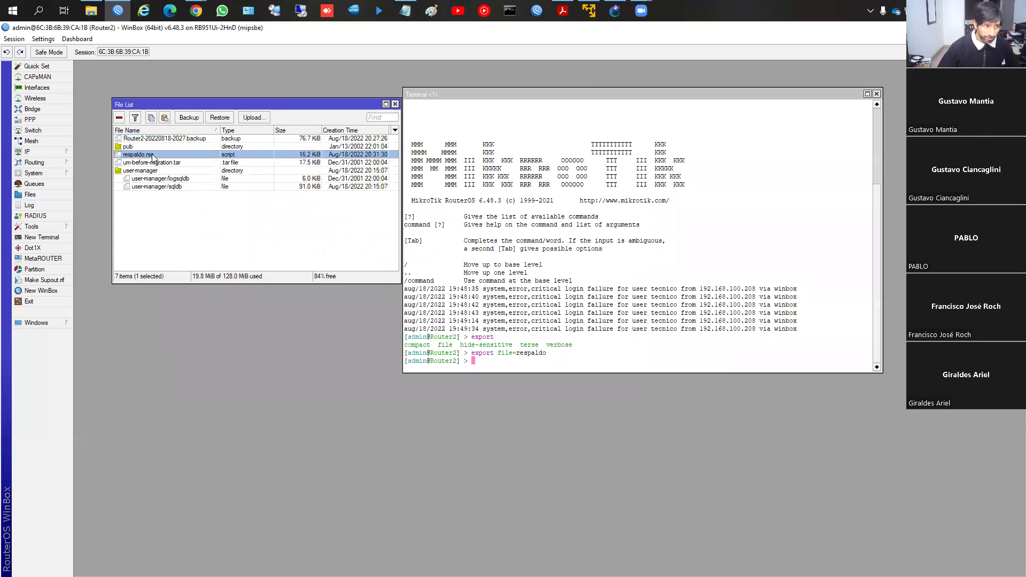
right_click(150, 157)
click(204, 239)
click(461, 264)
click(524, 403)
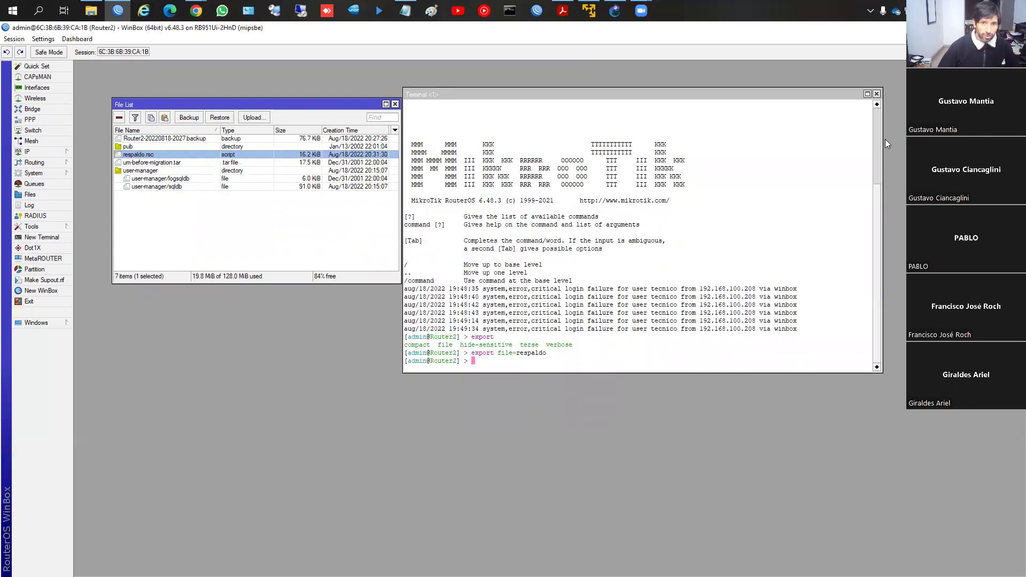
click(117, 11)
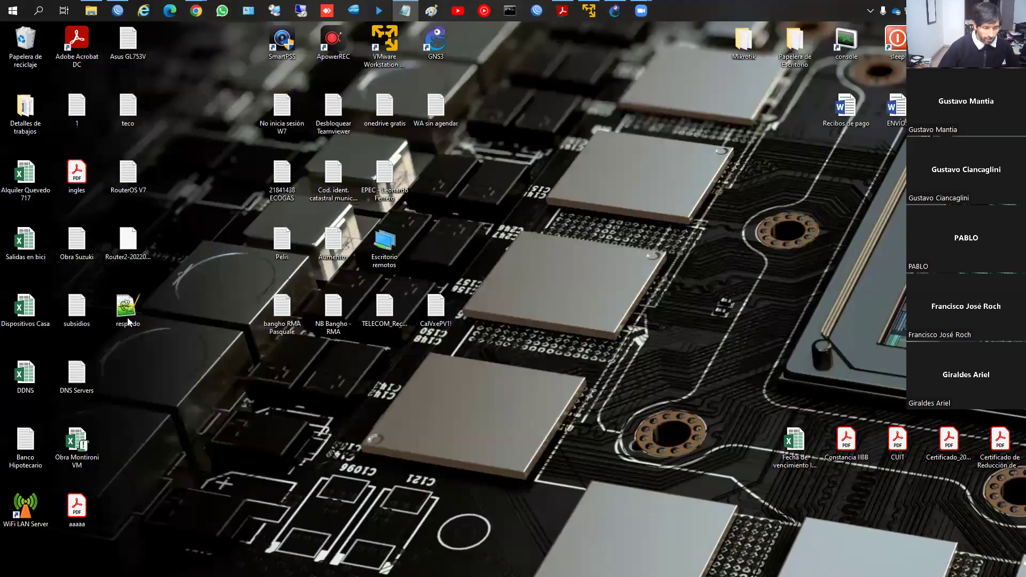
Open the desktop respaldo.rsc file in Notepad (Bloc de notas) via Abrir con.
right_click(128, 310)
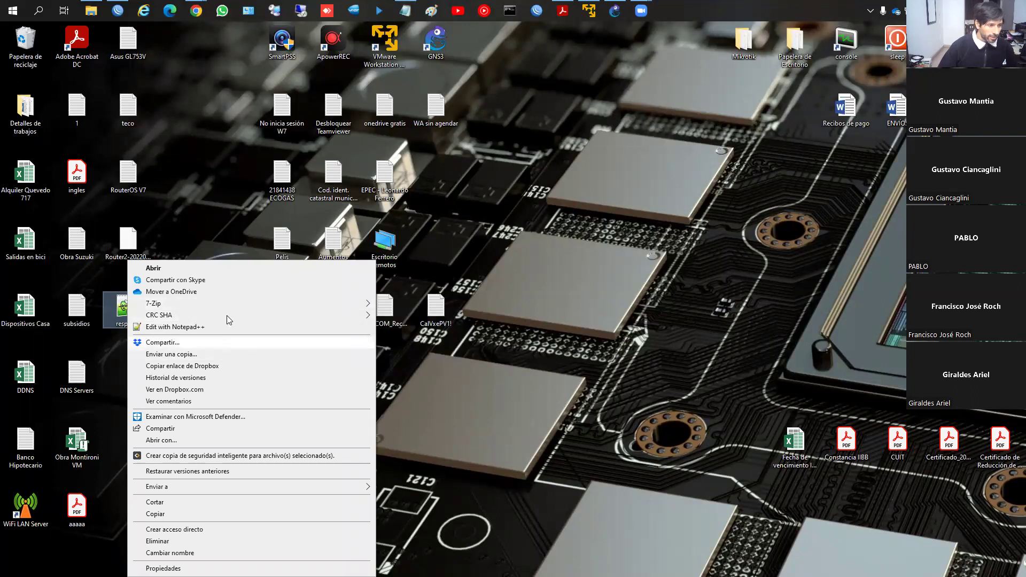
click(255, 272)
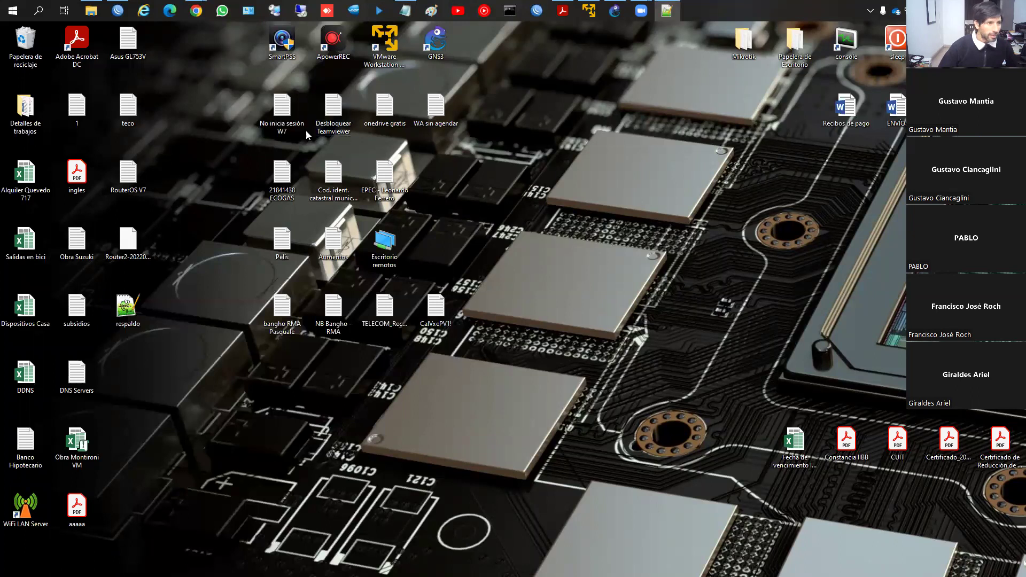
click(129, 306)
right_click(129, 306)
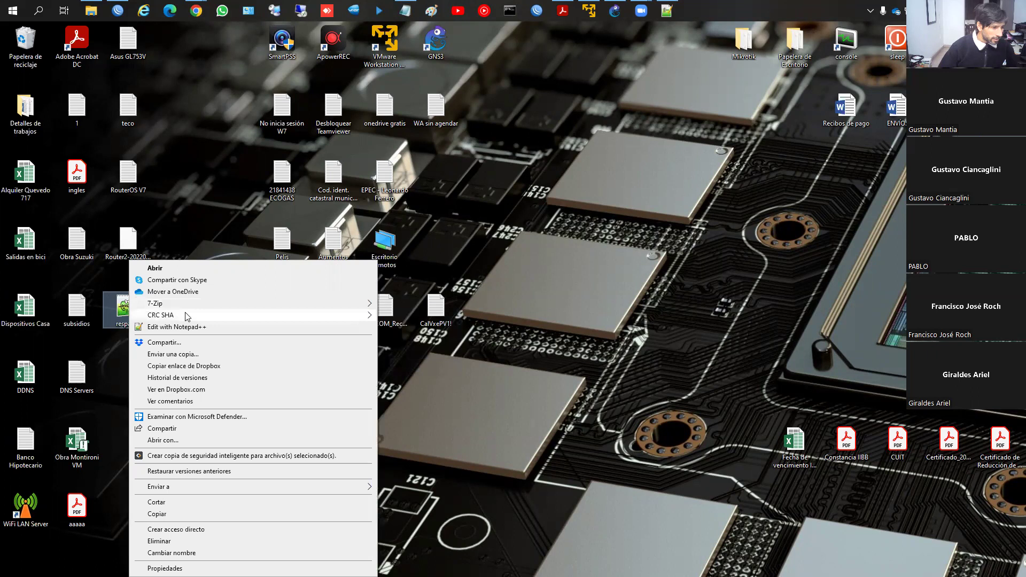
click(417, 381)
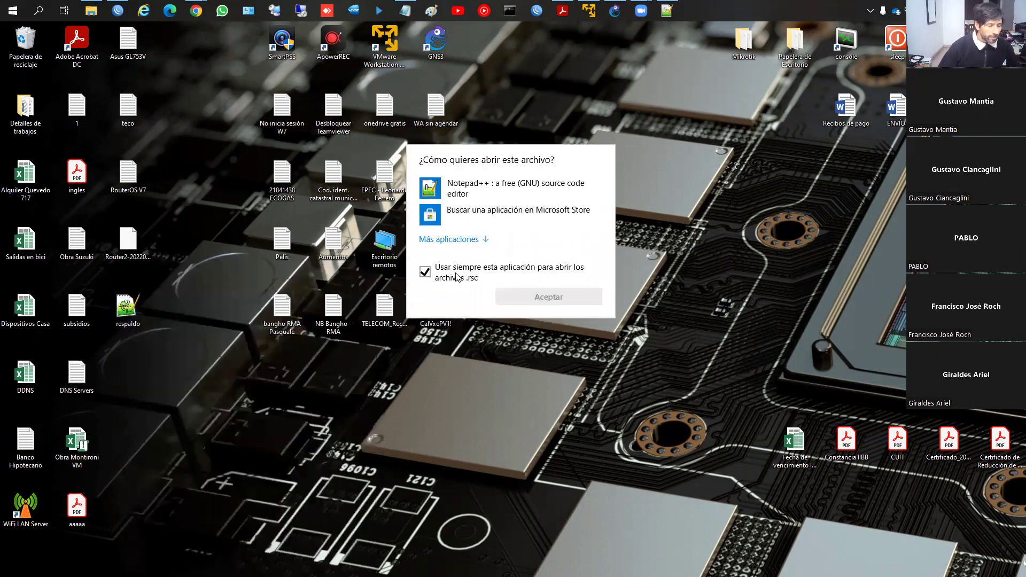
click(481, 240)
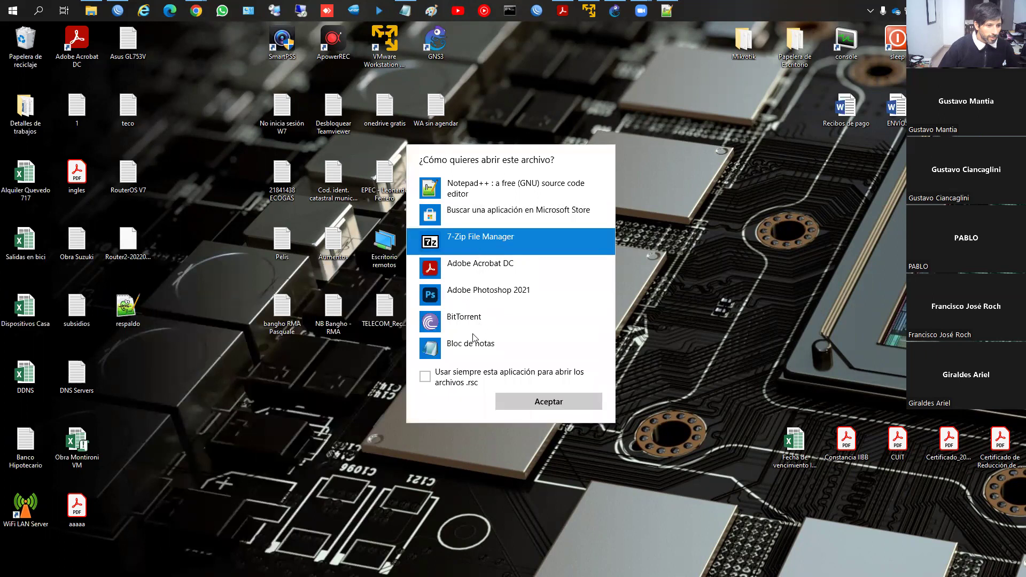
click(551, 409)
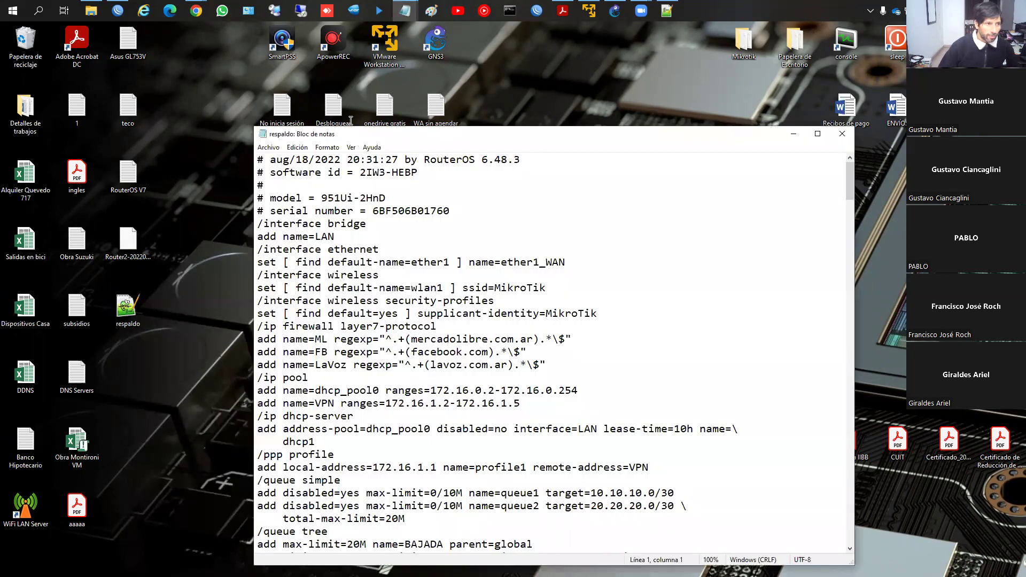
Maximize the respaldo Notepad window, scroll through the export, then show the desktop.
key(super+Up)
scroll(186, 219, down, 15)
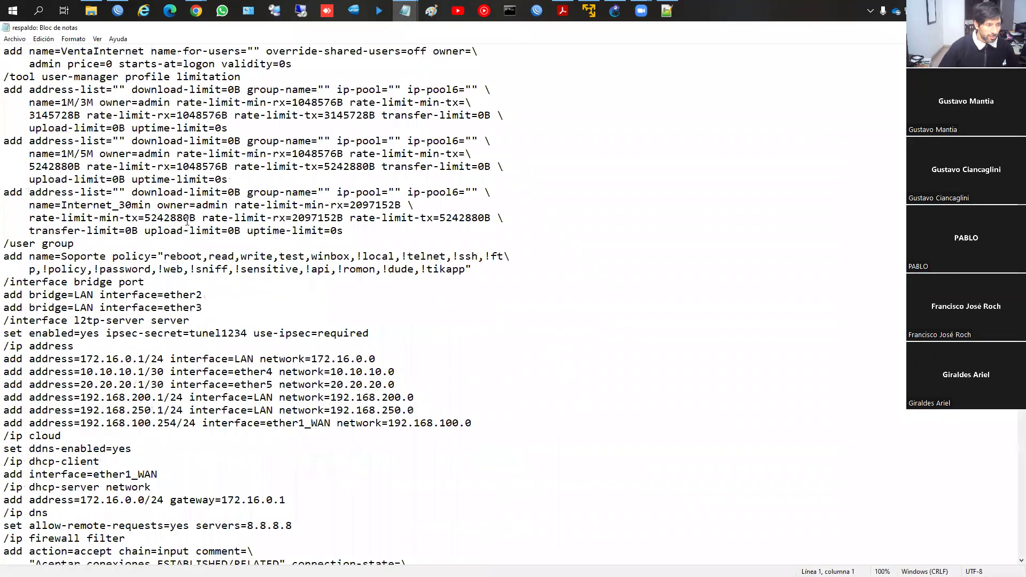
scroll(186, 219, down, 15)
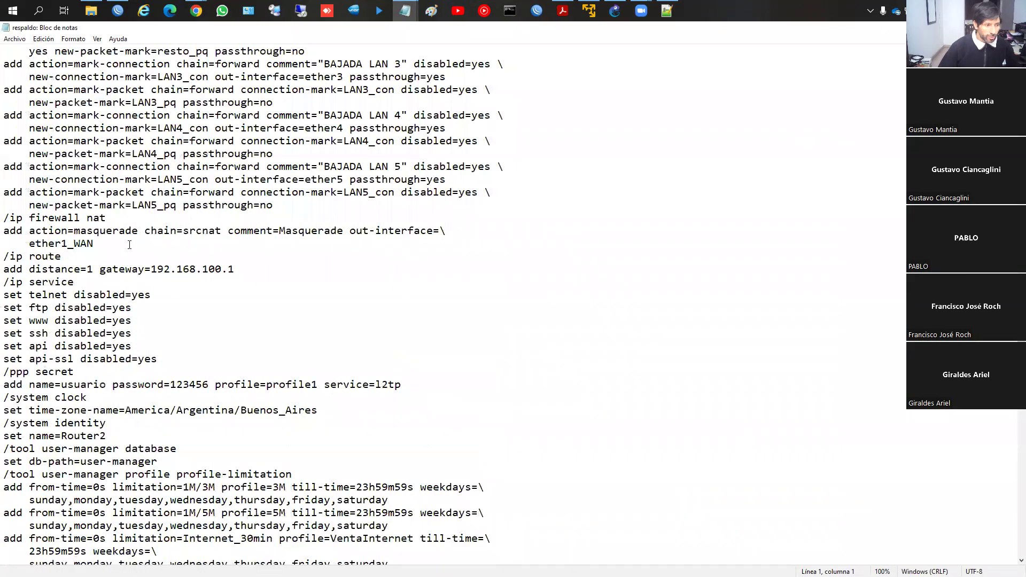
scroll(344, 269, down, 20)
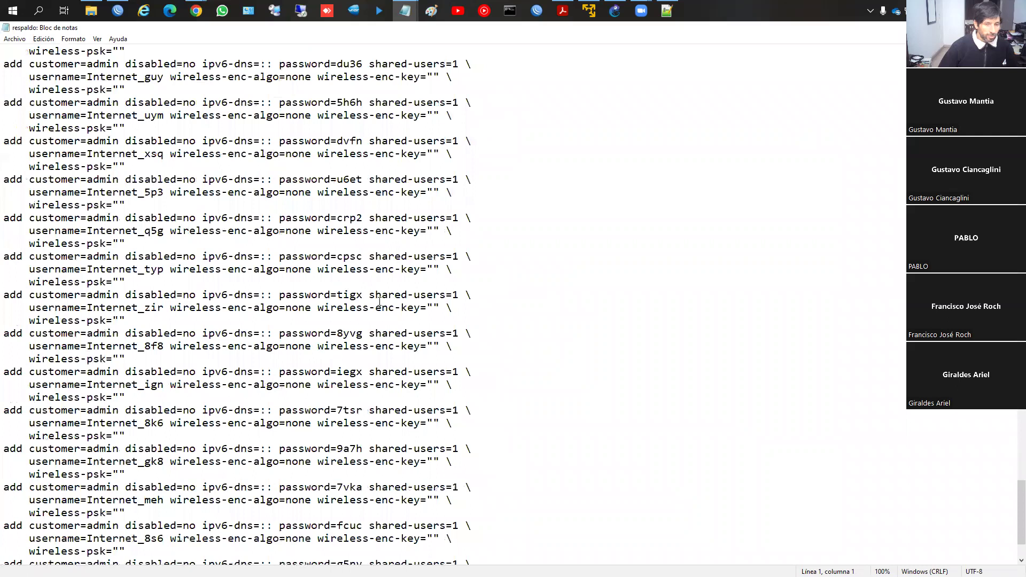
scroll(379, 301, down, 3)
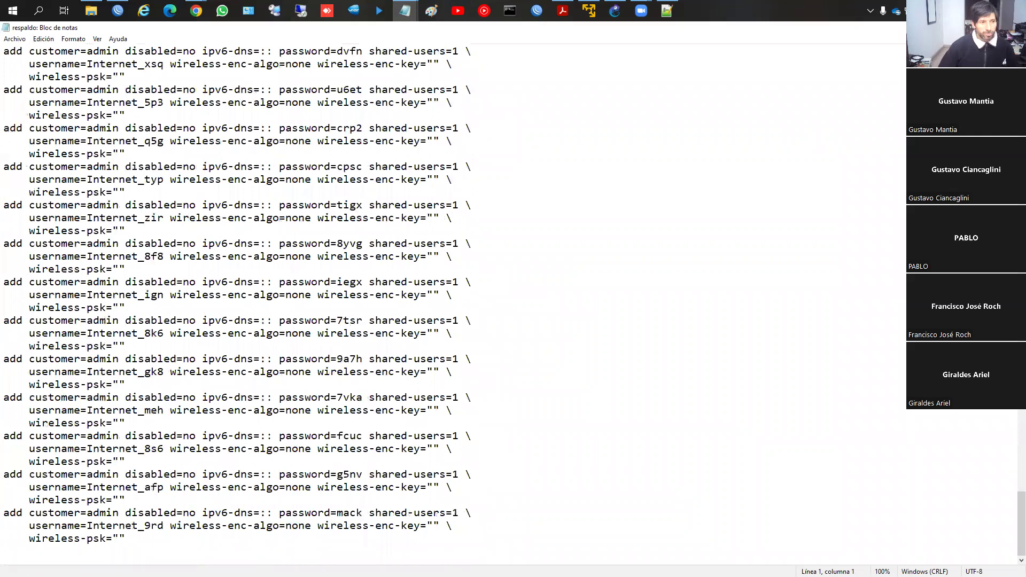
scroll(277, 303, up, 20)
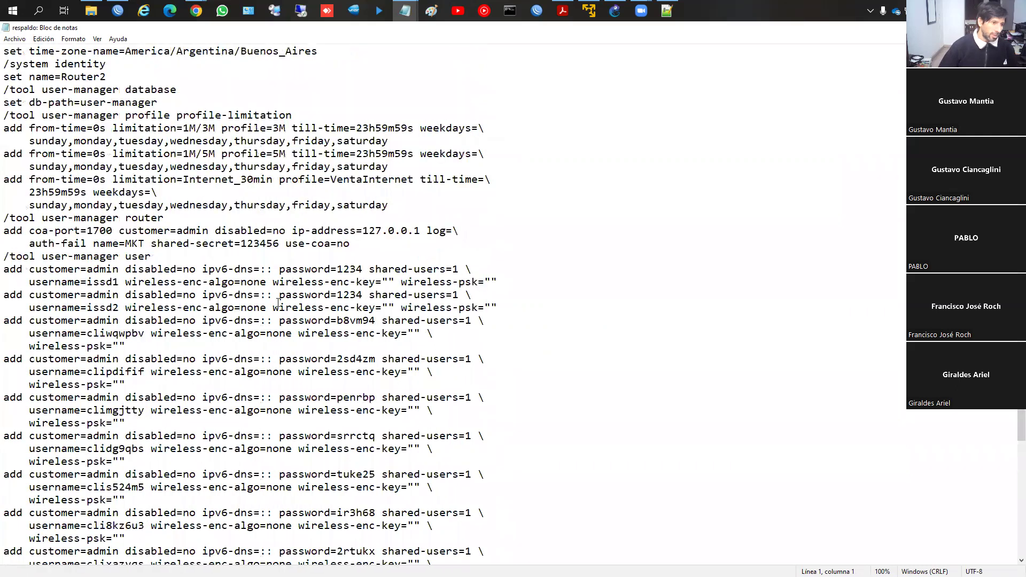
scroll(277, 303, up, 9)
scroll(274, 294, up, 10)
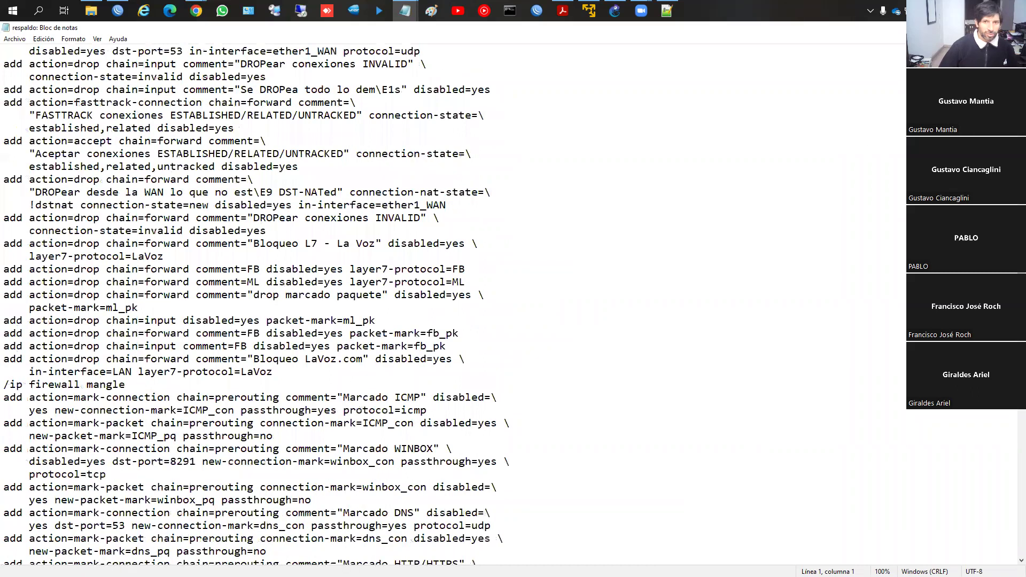
scroll(321, 299, up, 12)
key(super+d)
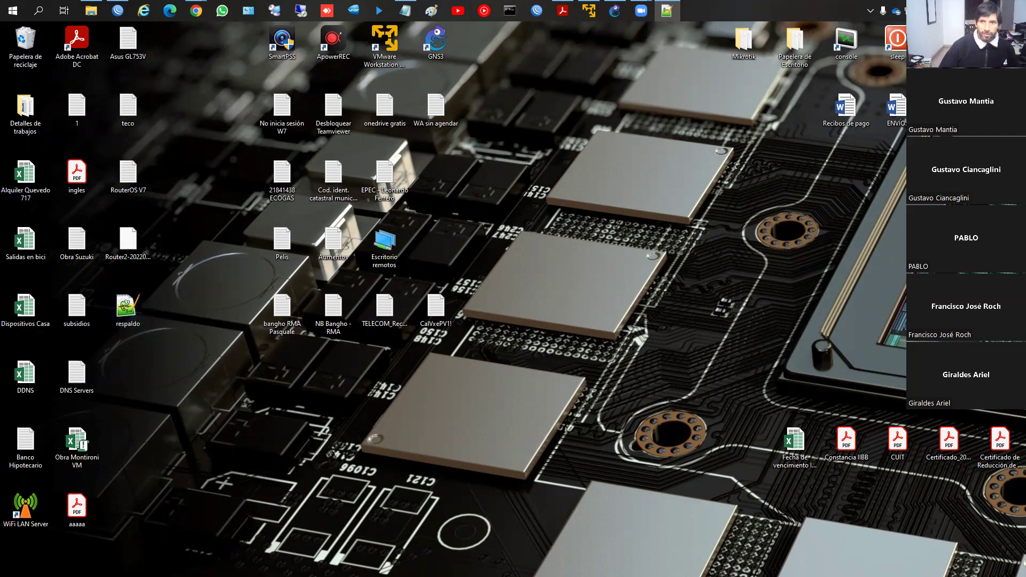
Bring respaldo.rsc back up in Notepad++ and scroll through it.
key(super+d)
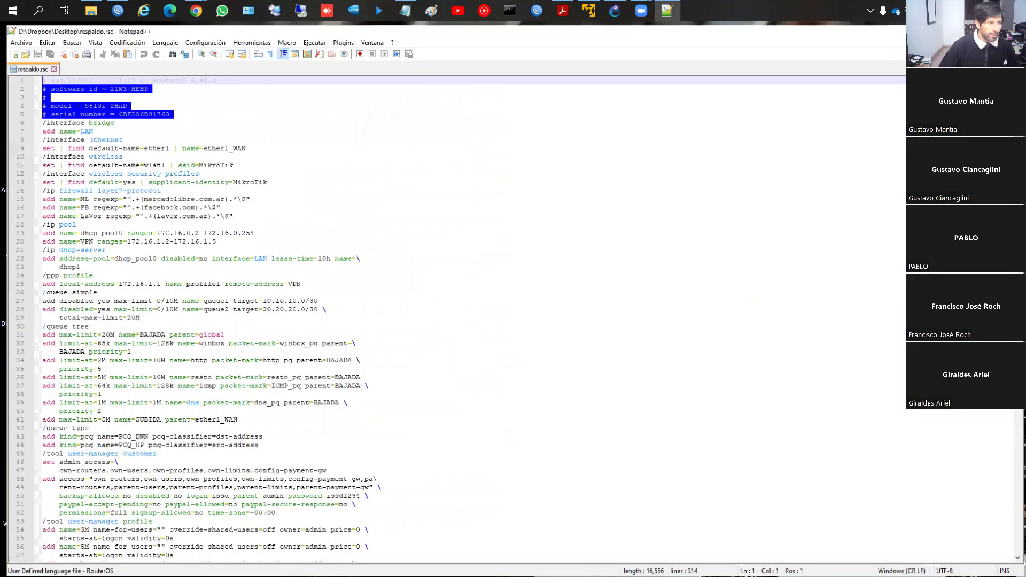
click(96, 137)
scroll(147, 287, down, 4)
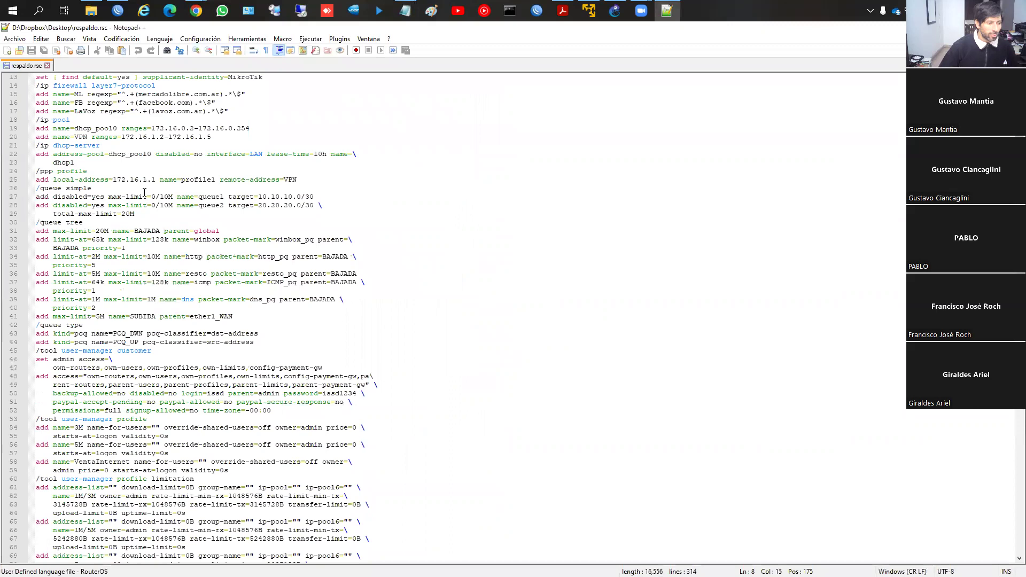
scroll(144, 193, up, 4)
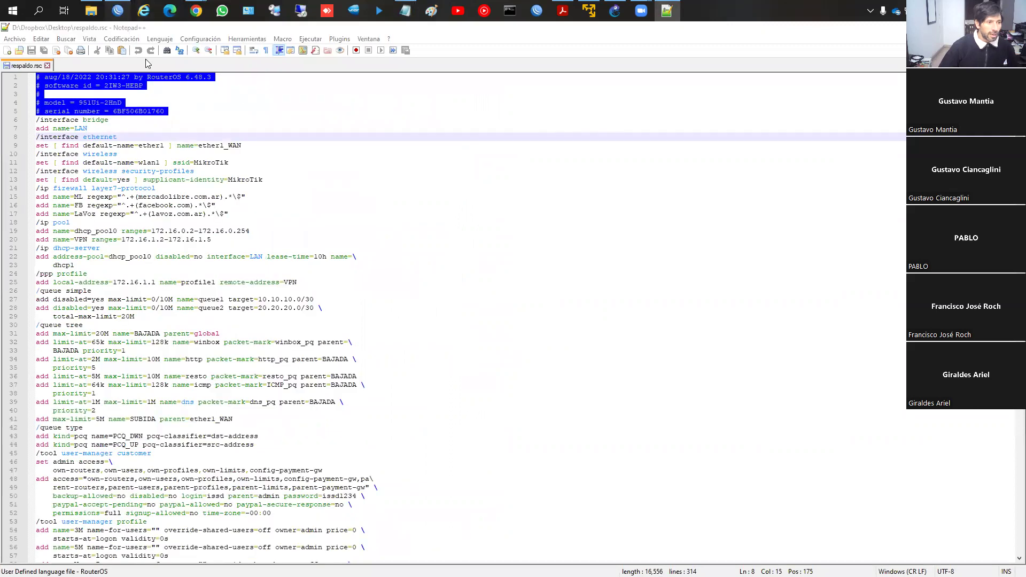
In WinBox, run 'export' to print Router2's full configuration in the terminal.
click(117, 10)
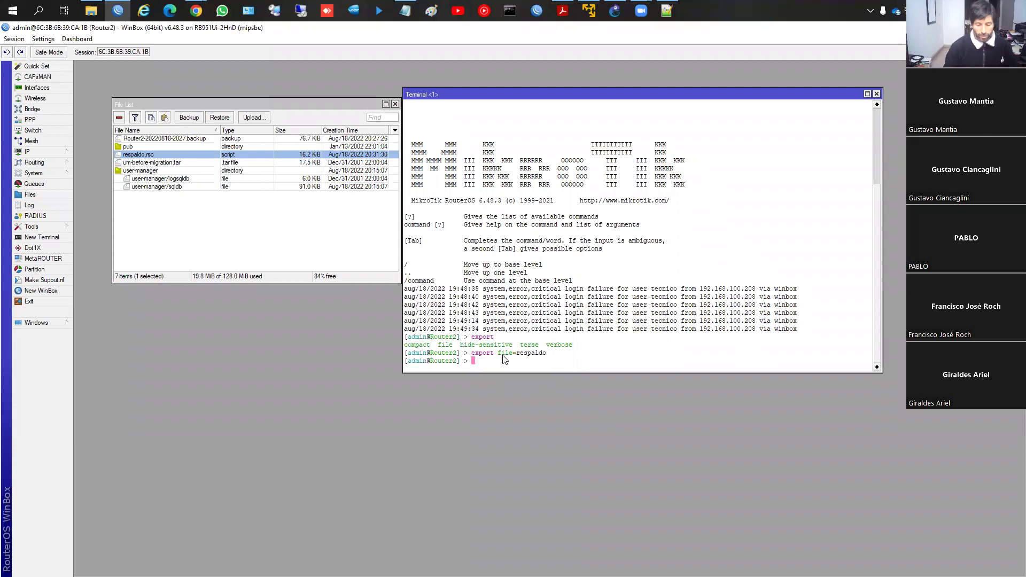
text(export)
key(Return)
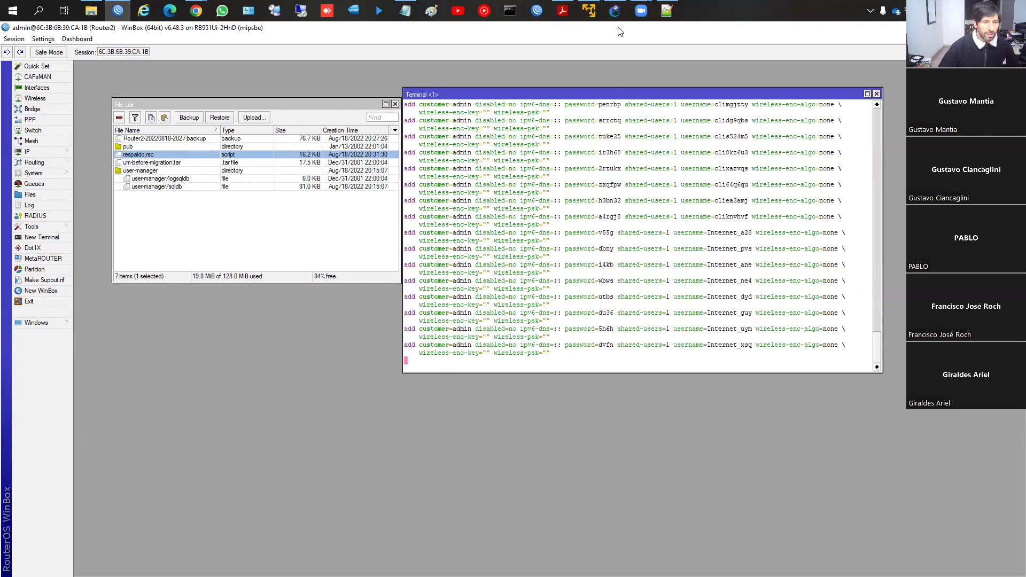
Scroll through respaldo.rsc in Notepad++ to compare it, then return to WinBox.
click(667, 11)
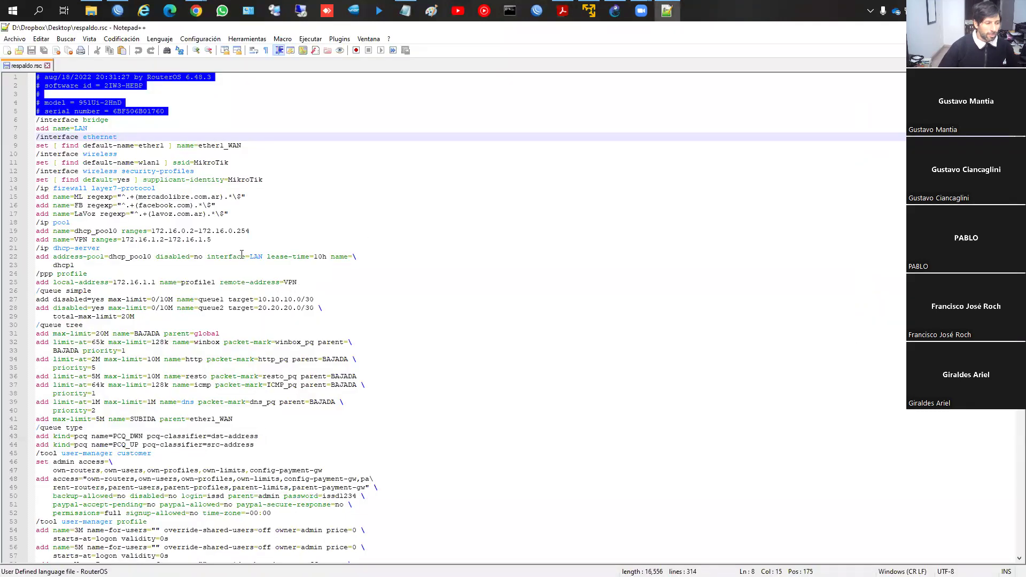
scroll(242, 254, down, 7)
scroll(243, 260, down, 11)
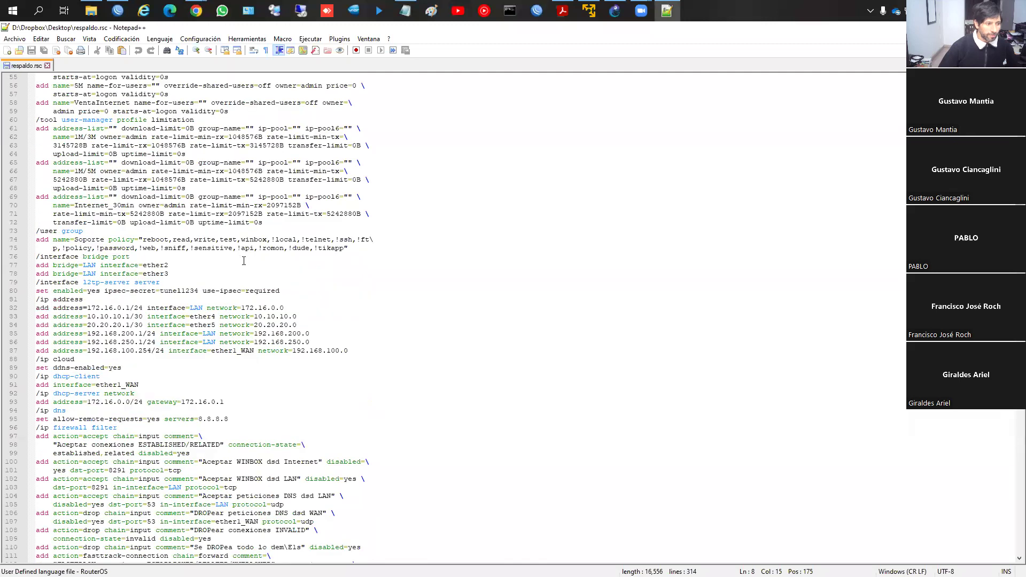
scroll(244, 261, down, 14)
scroll(244, 266, up, 20)
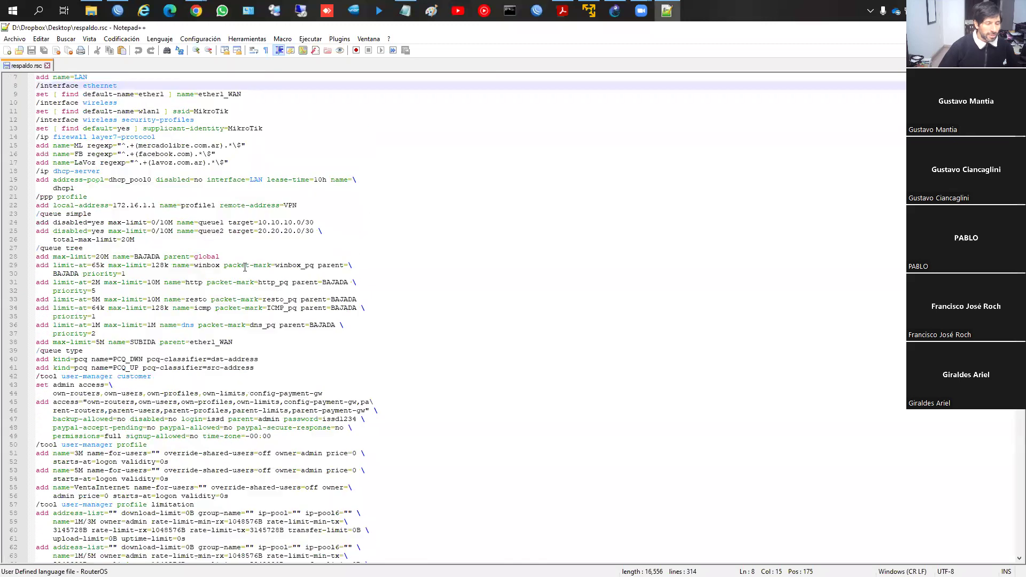
scroll(243, 268, up, 2)
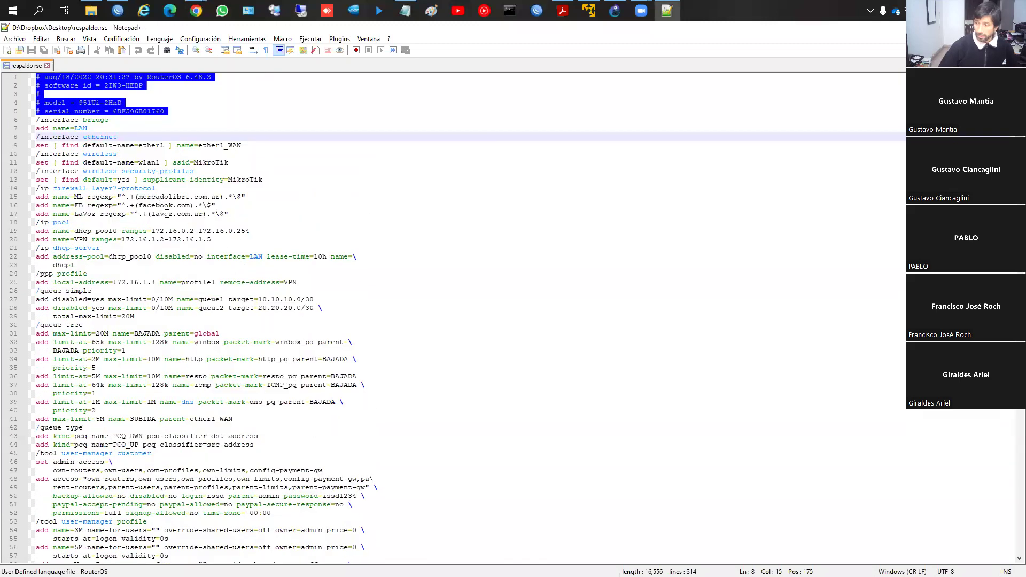
click(119, 12)
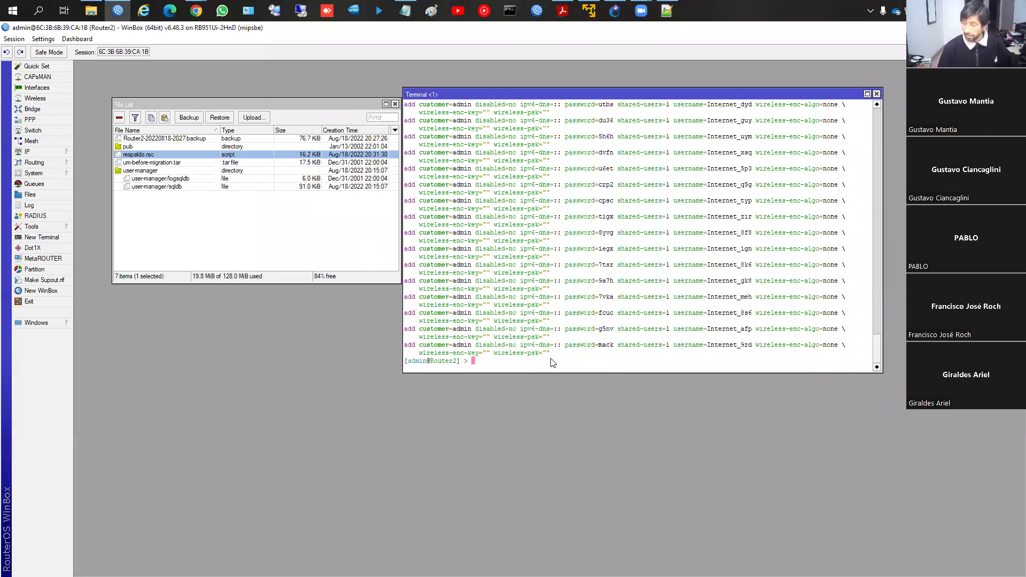
Run 'ip firewall export file=firewall' in the terminal to create firewall.rsc.
text(ip)
key(Tab)
key(Tab)
text(firewall export )
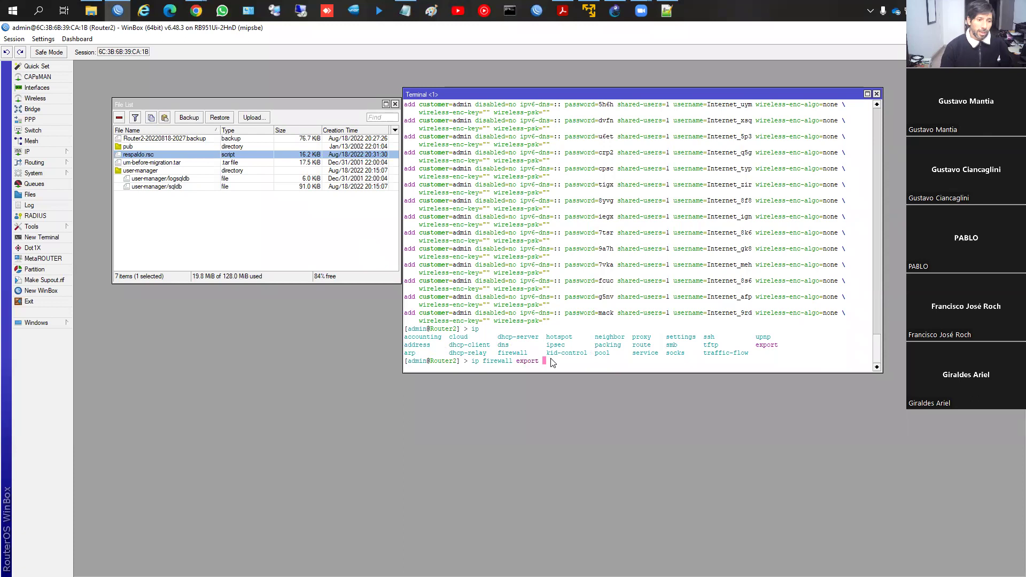
text(file=fir)
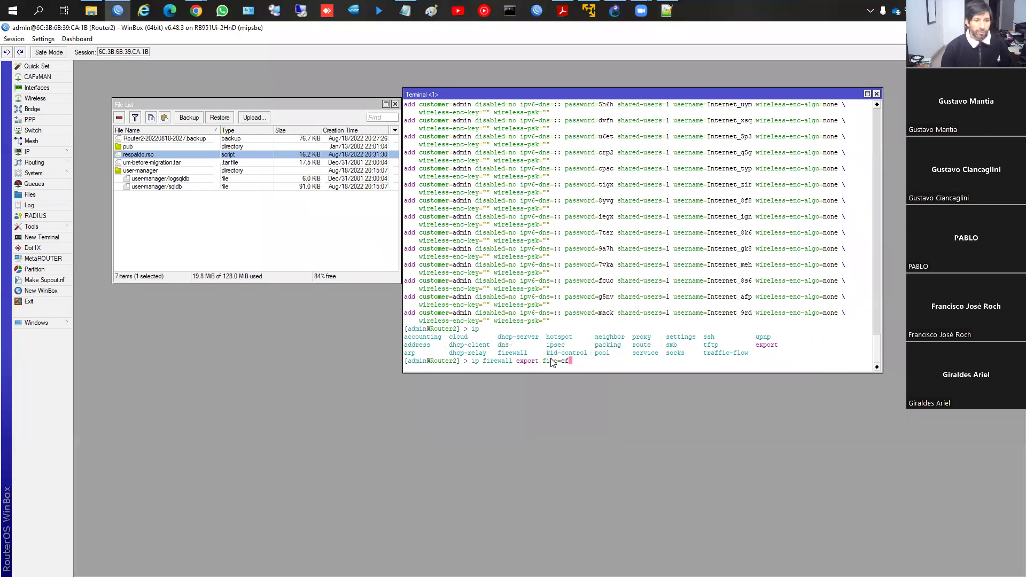
text(ewall)
key(Return)
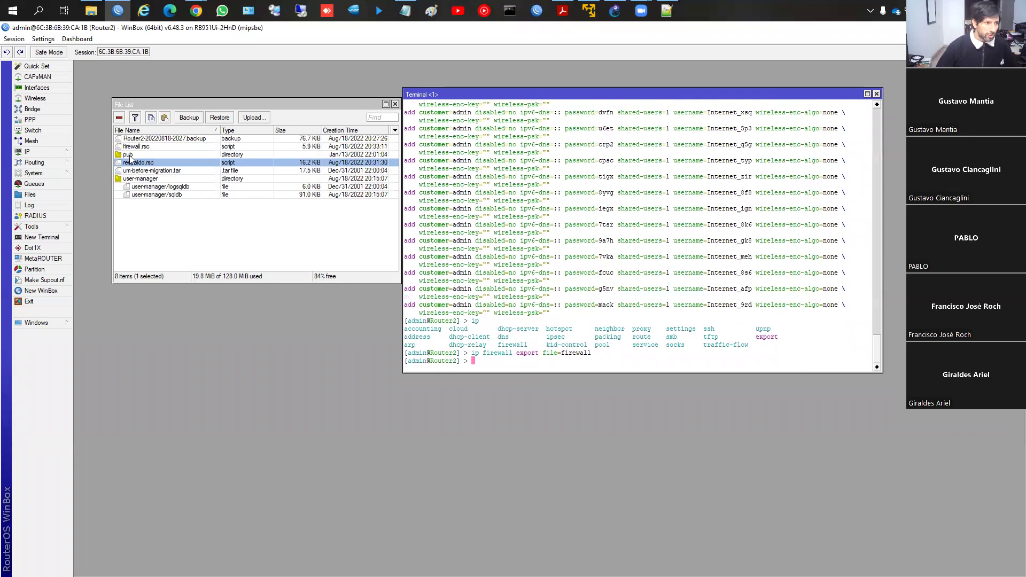
Download firewall.rsc to the desktop (Escritorio) and minimize WinBox.
click(134, 148)
right_click(134, 150)
click(170, 235)
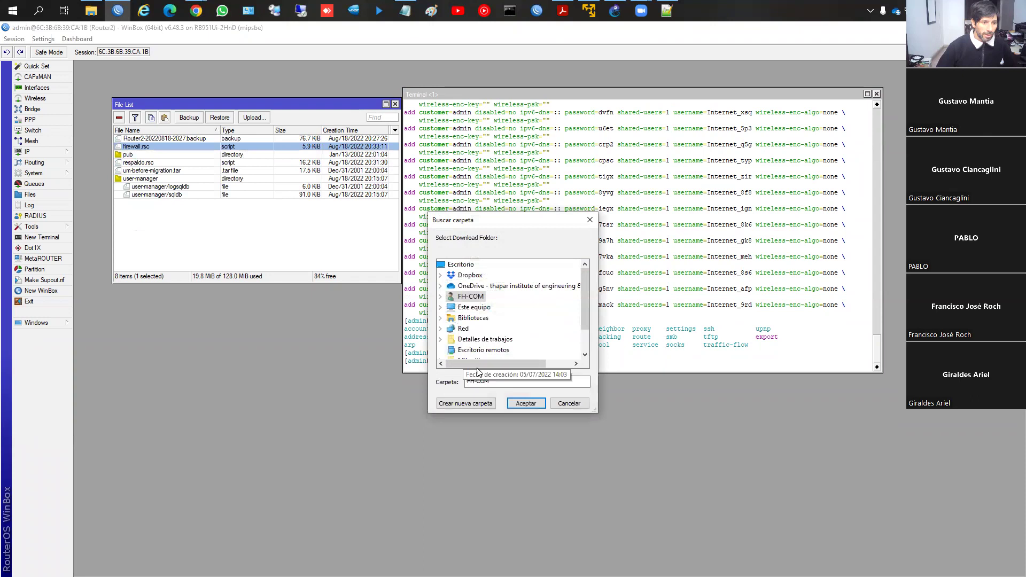
click(461, 264)
click(526, 404)
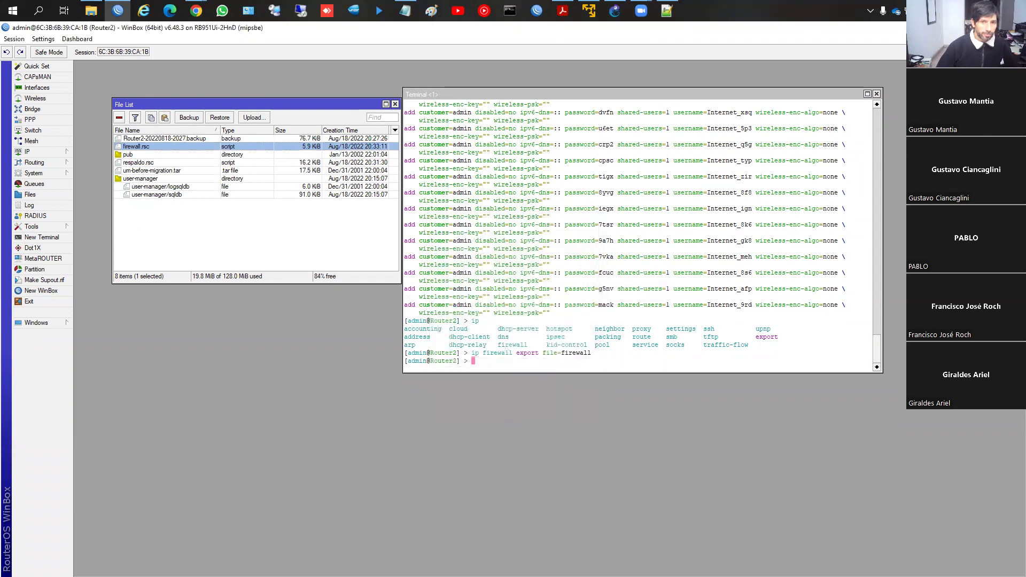
click(978, 27)
Scroll through firewall.rsc's filter, mangle and NAT rules in Notepad++.
key(super+d)
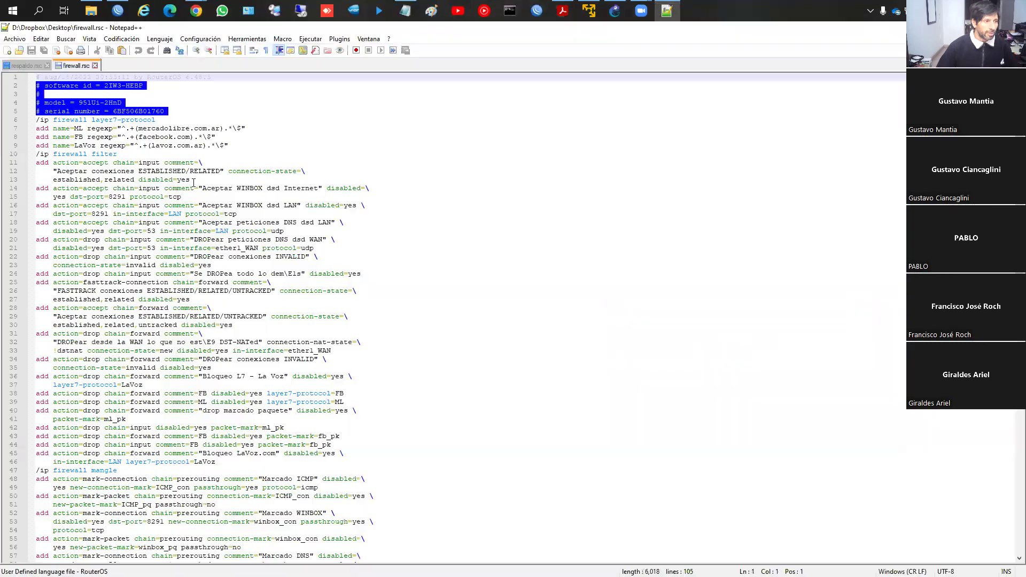
scroll(227, 274, down, 12)
scroll(231, 273, up, 1)
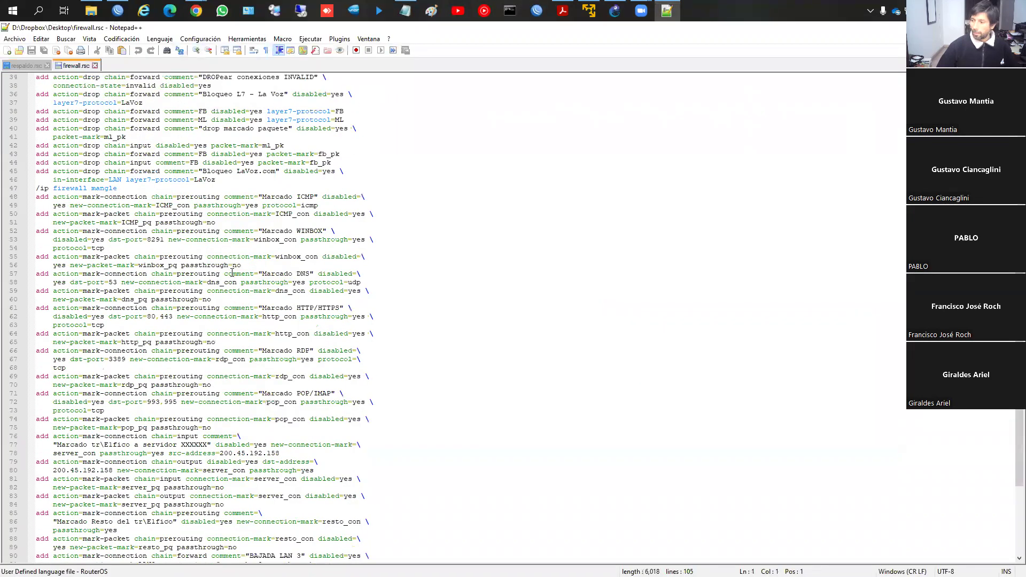
scroll(232, 273, down, 1)
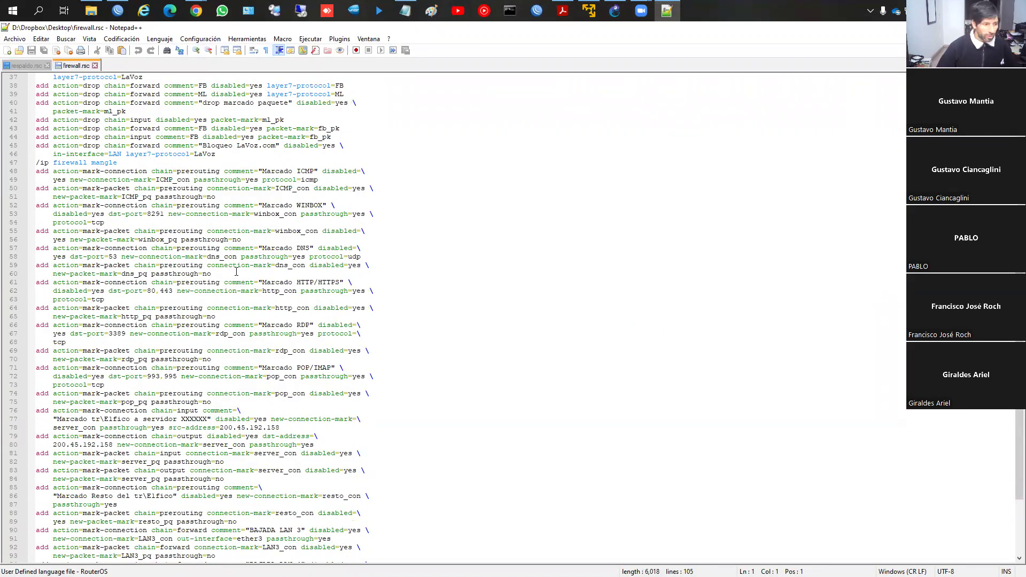
scroll(236, 272, up, 12)
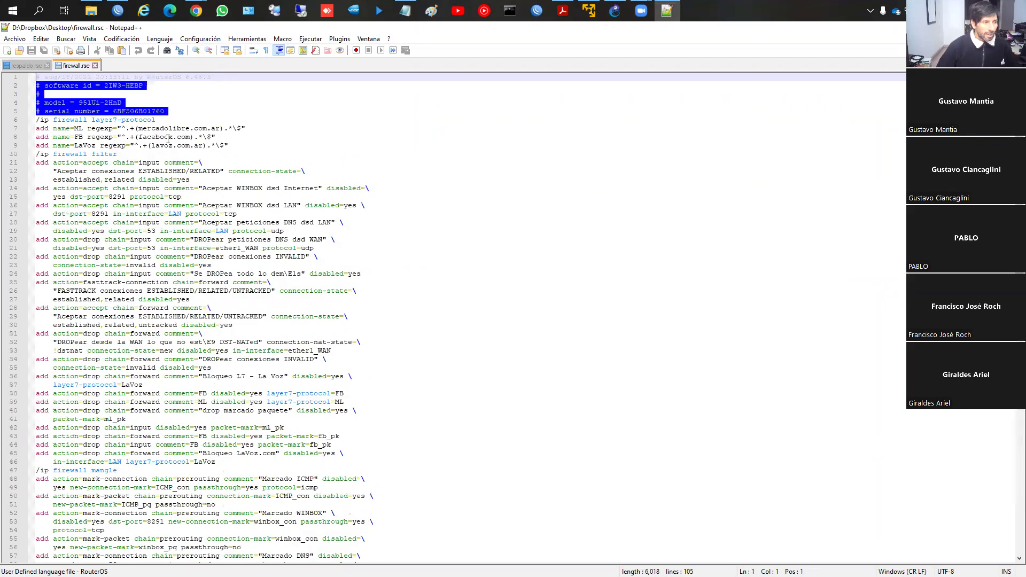
scroll(169, 139, down, 16)
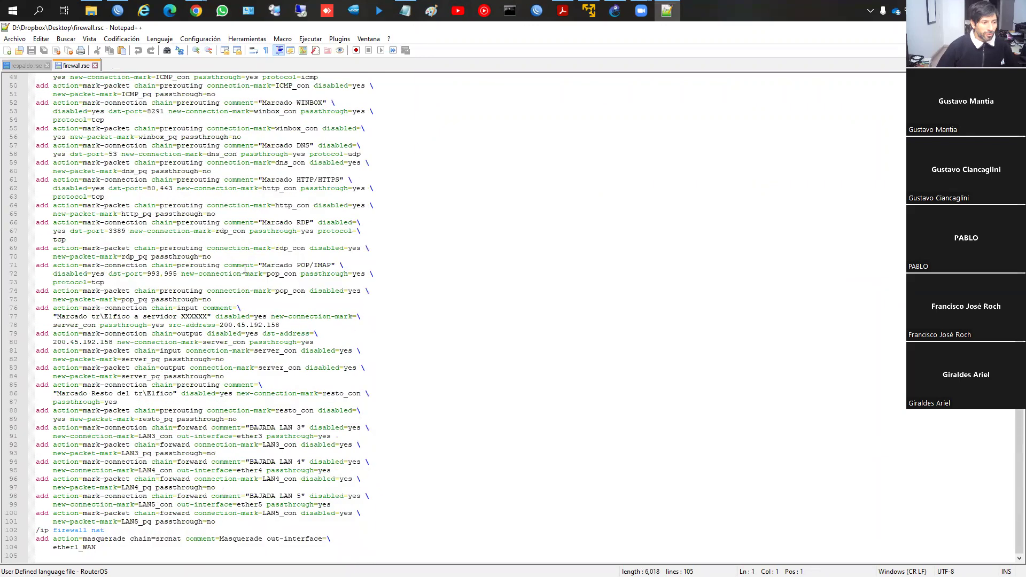
scroll(244, 268, up, 16)
scroll(214, 230, down, 5)
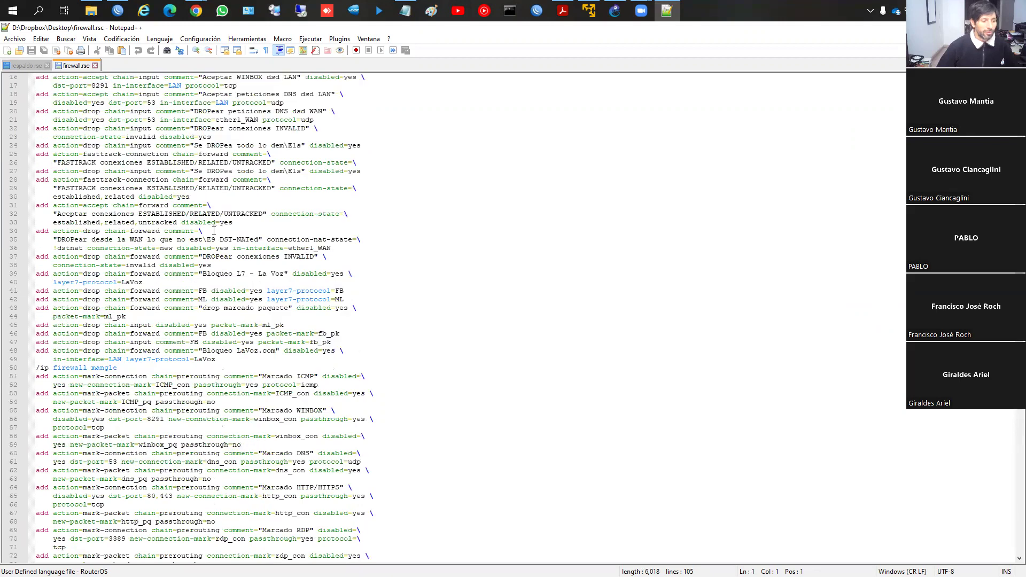
scroll(214, 230, down, 11)
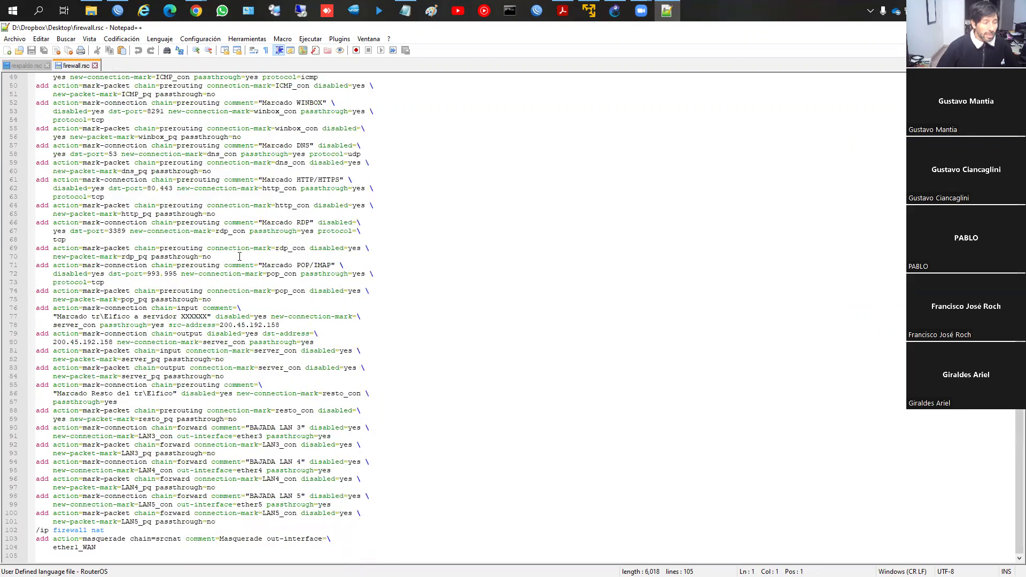
scroll(240, 256, up, 15)
Compare against the respaldo.rsc tab, go back to firewall.rsc, and return to WinBox.
click(36, 66)
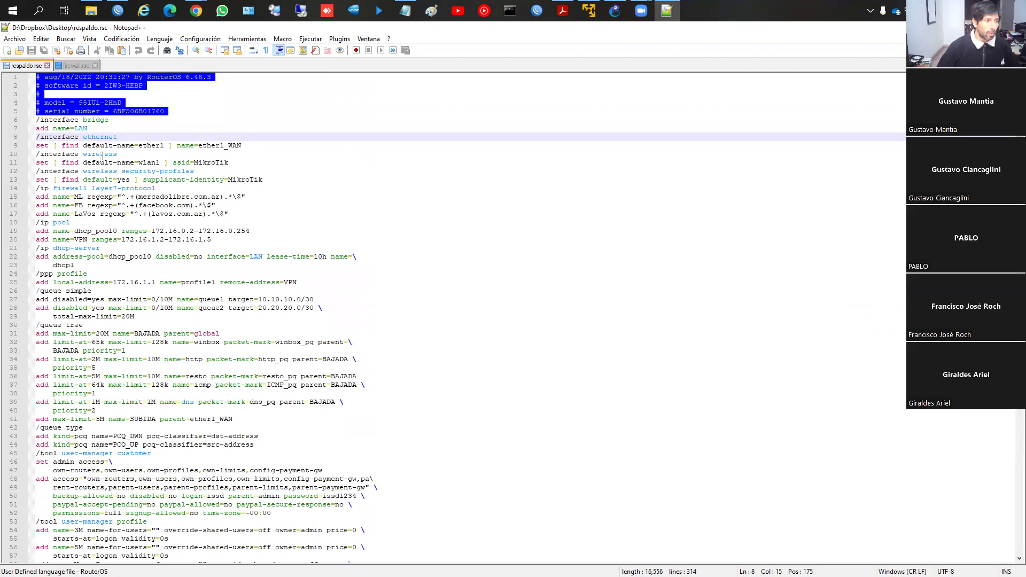
scroll(102, 158, down, 6)
scroll(119, 236, down, 11)
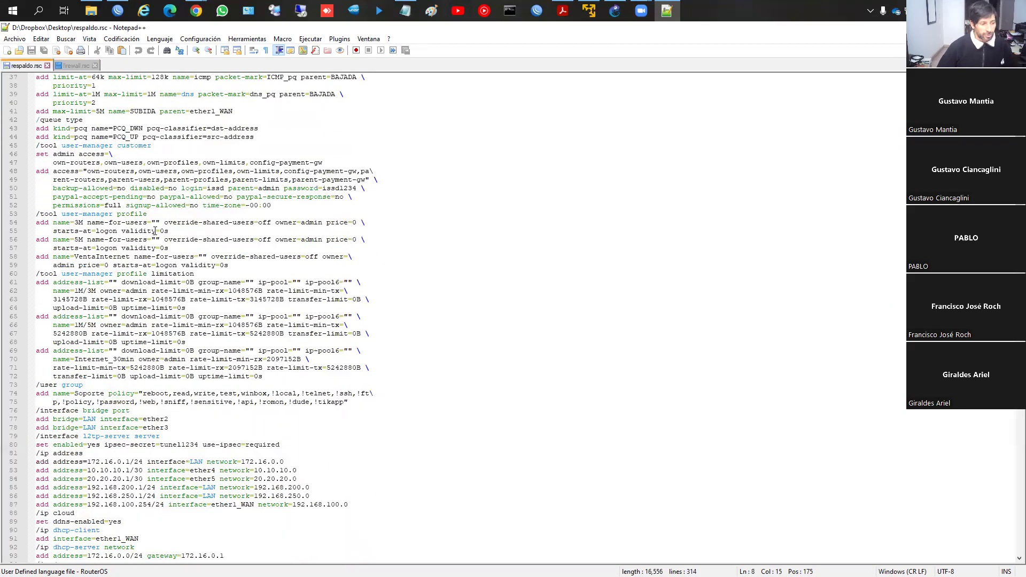
click(78, 66)
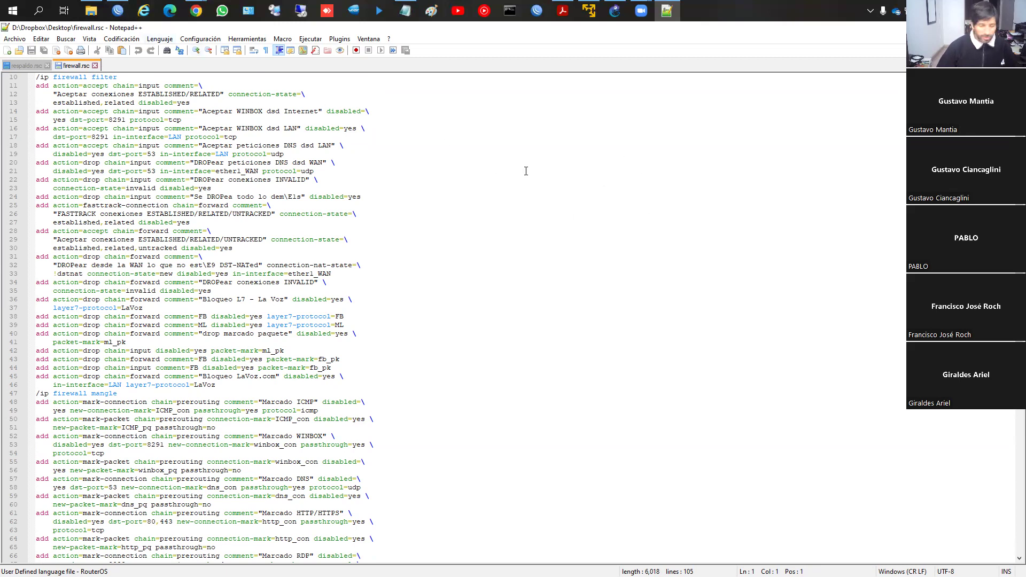
click(120, 11)
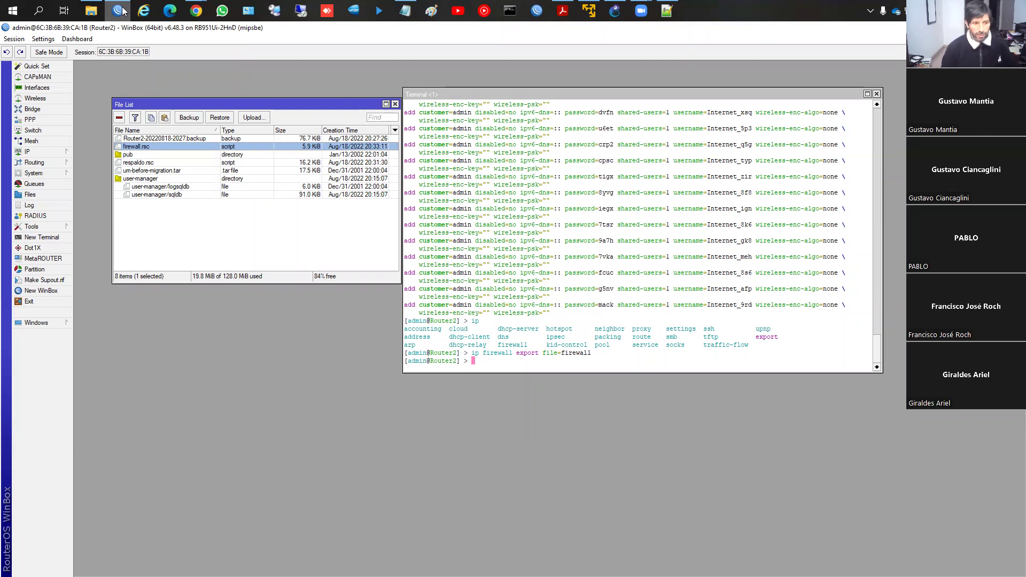
Run 'ip dhcp-server export' to print dhcp1 on LAN with network 172.16.0.0/24 and gateway 172.16.0.1.
click(533, 368)
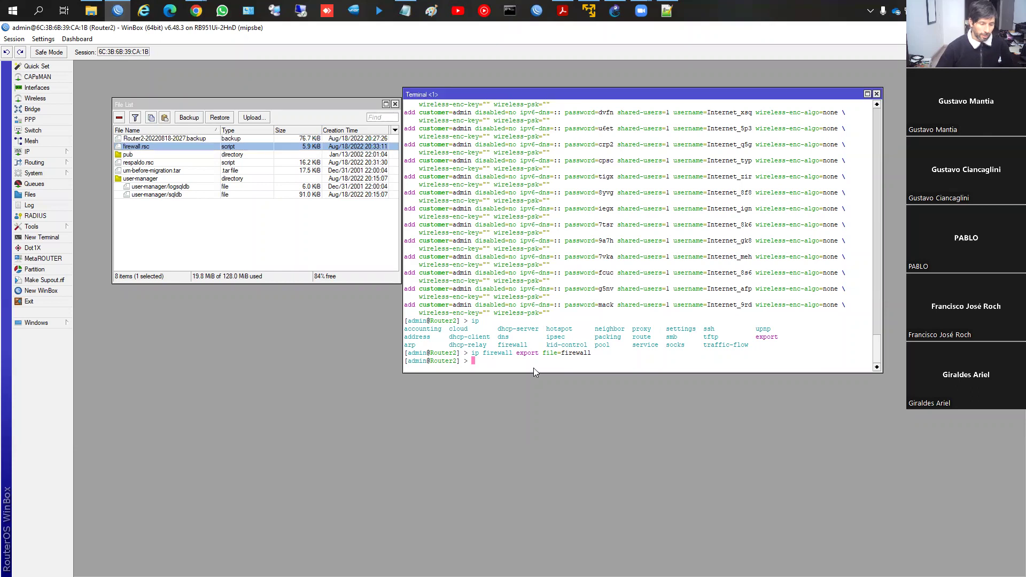
text(ip dhcp-relay)
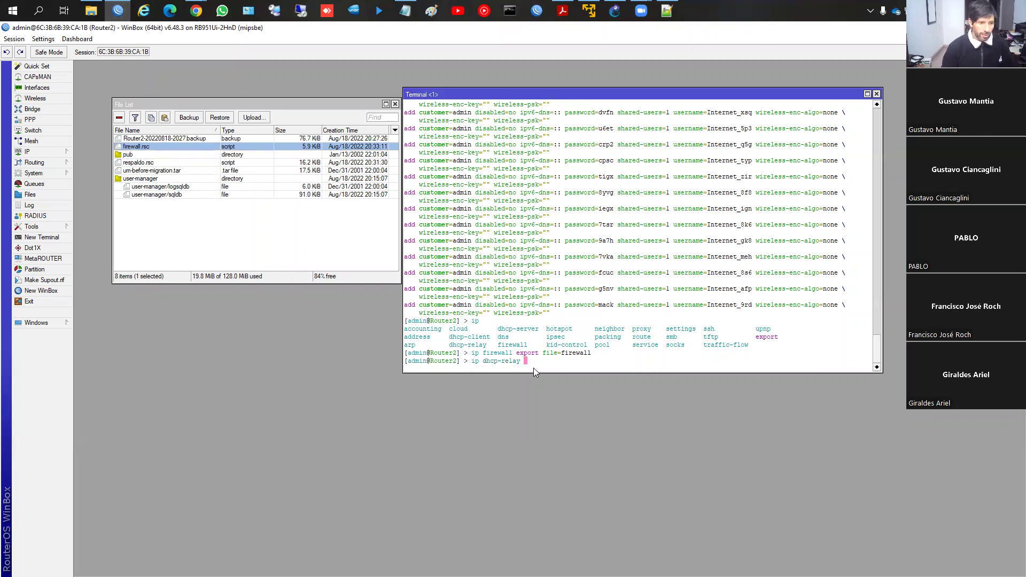
key(BackSpace)
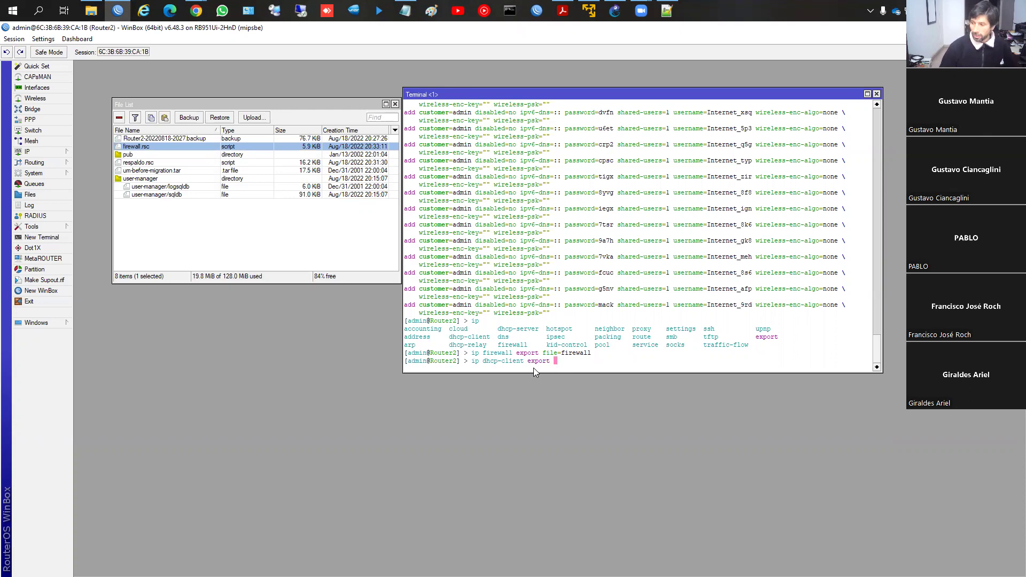
key(BackSpace)
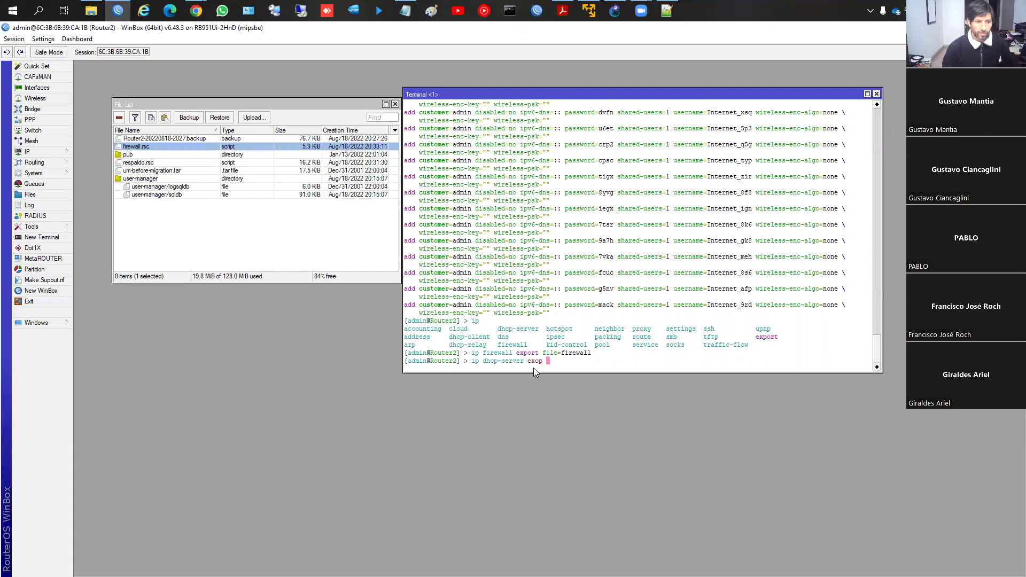
text(port)
key(Return)
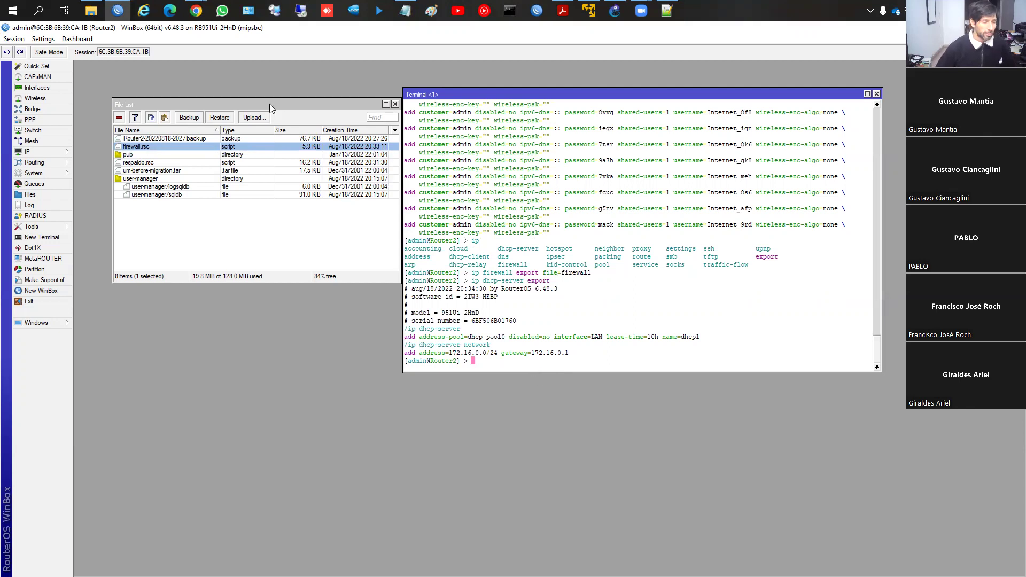
Delete the old firewall.rsc from Router2's file list and show the desktop.
click(153, 147)
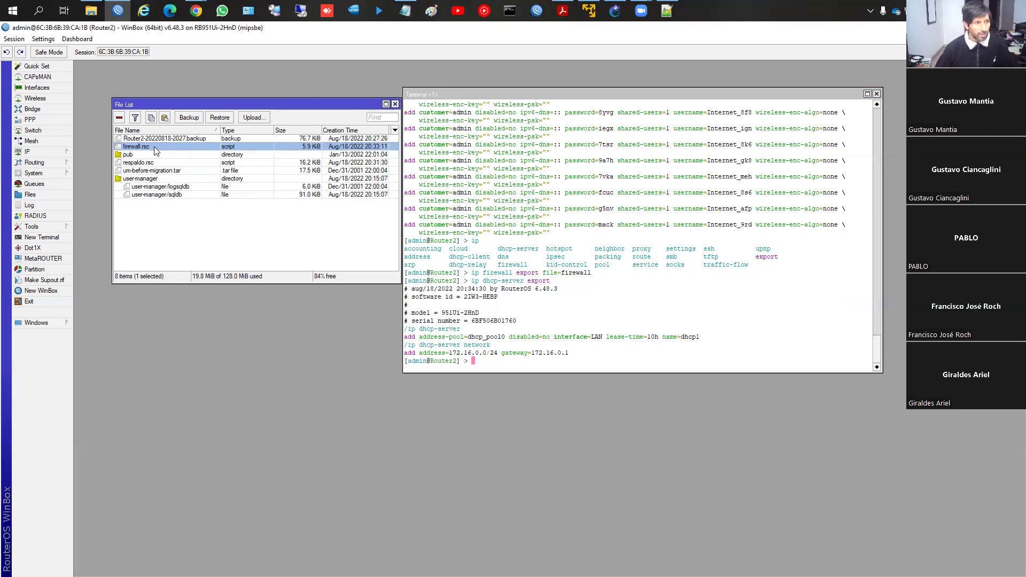
key(Delete)
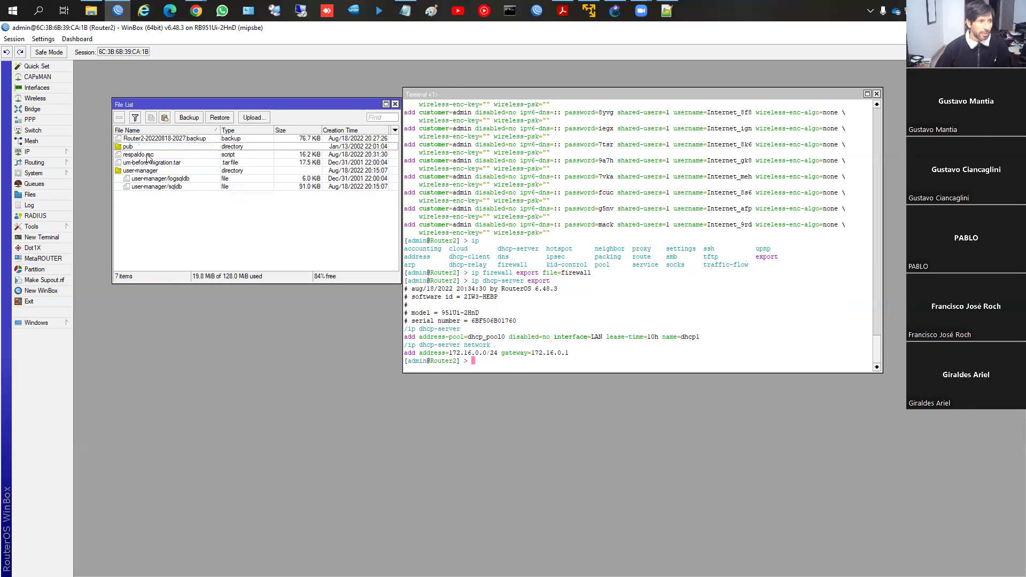
key(alt+Tab)
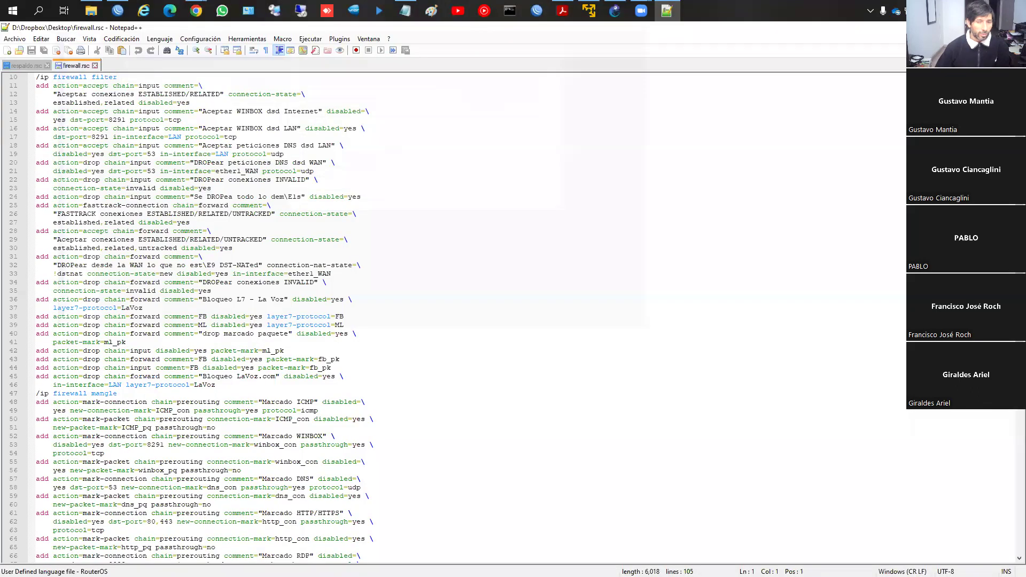
key(super+d)
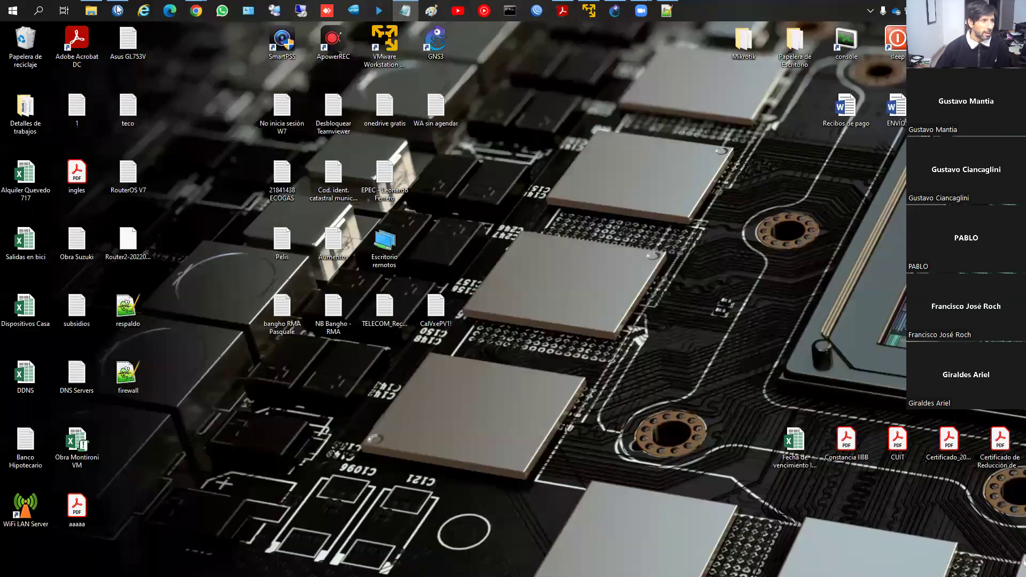
Move WinBox to the right and drag the desktop firewall file into the File List to upload it.
click(117, 10)
double_click(214, 6)
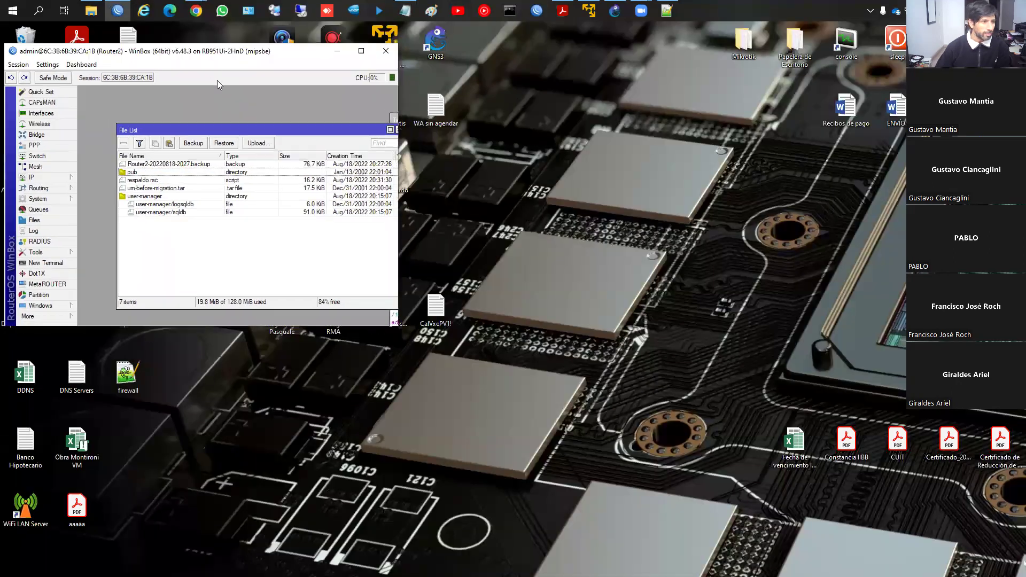
drag(211, 58, 743, 100)
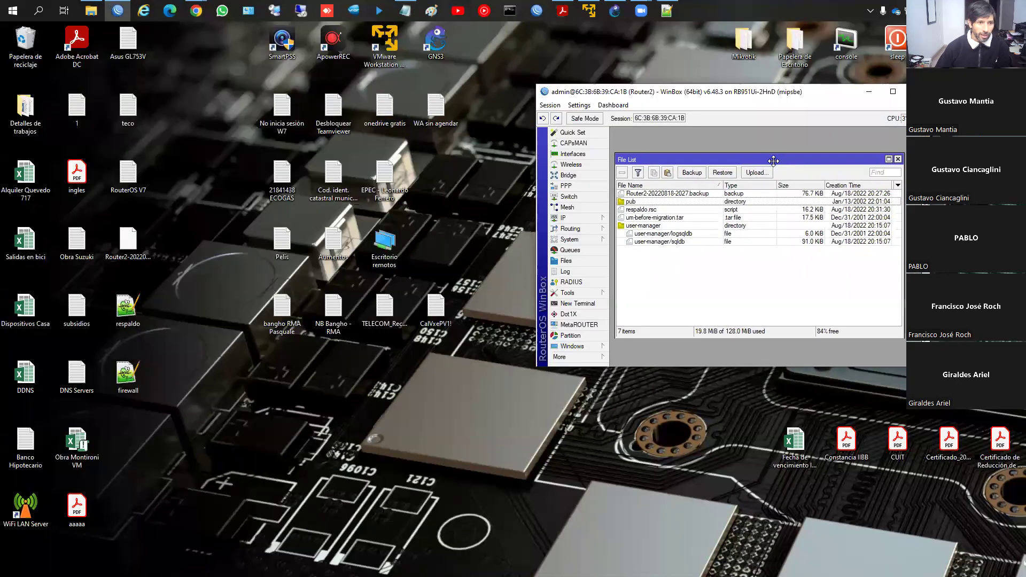
drag(128, 374, 676, 300)
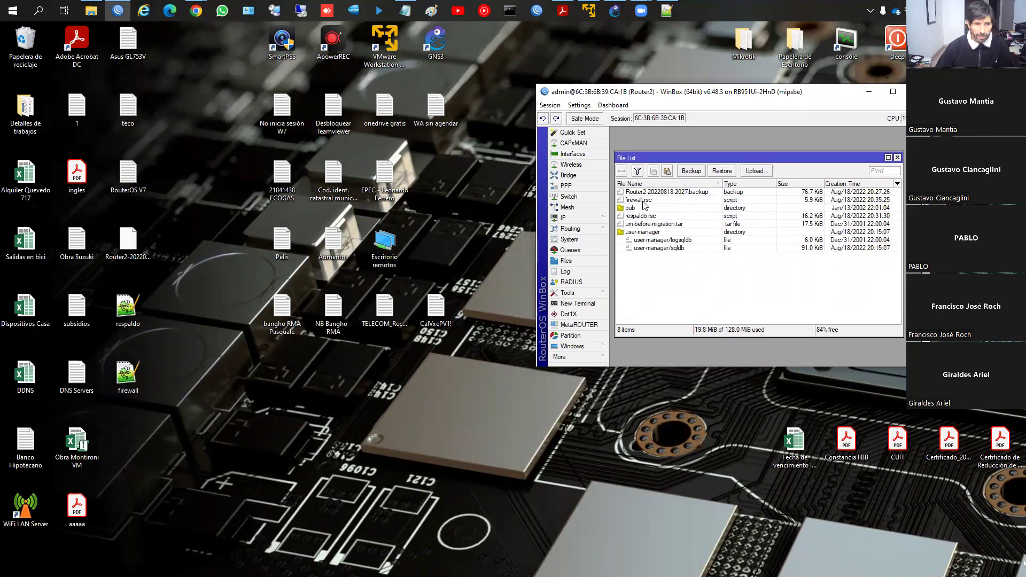
click(642, 201)
Open a new terminal, maximize WinBox, and go back to Terminal <1>.
click(577, 304)
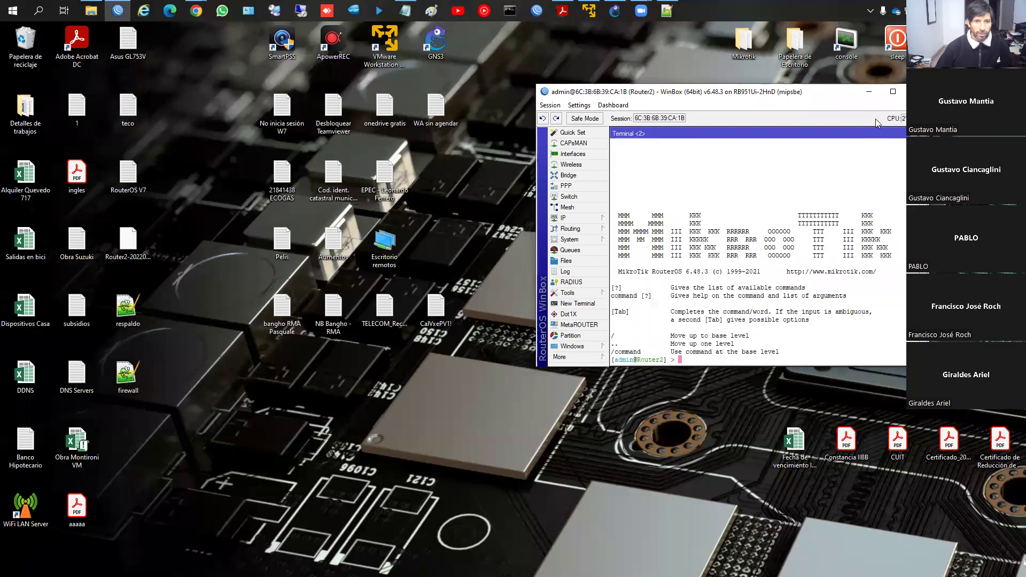
click(894, 93)
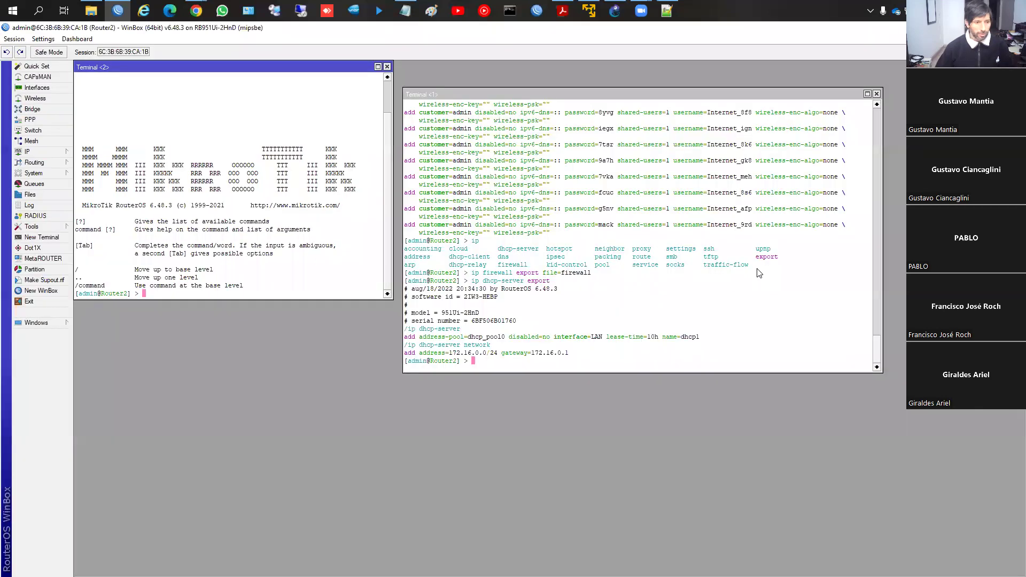
click(660, 367)
Run 'import firewall.rsc', which fails with 'already have such name', then recall the command.
text(impo)
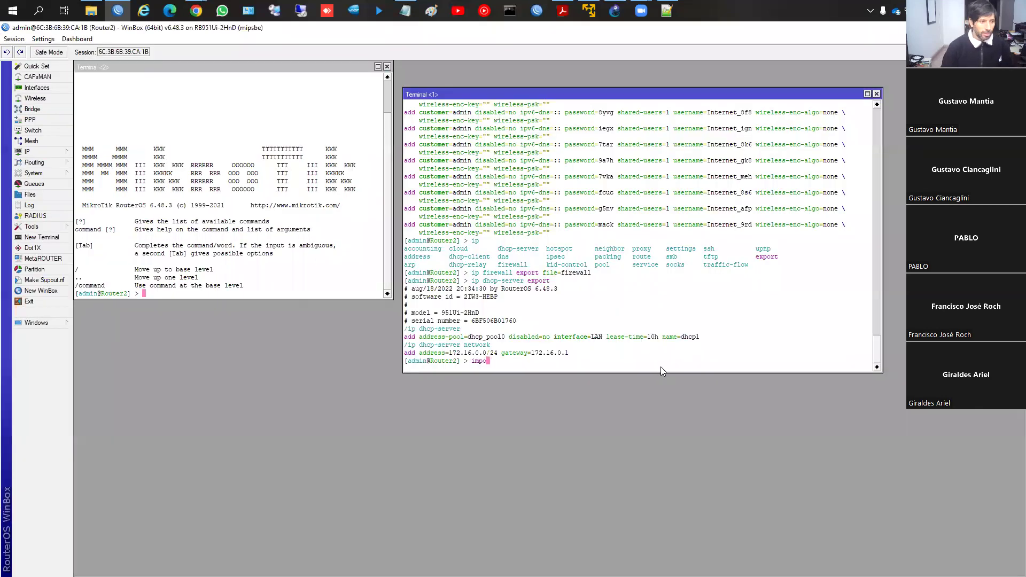
text(rt fil)
key(Tab)
key(Tab)
key(Tab)
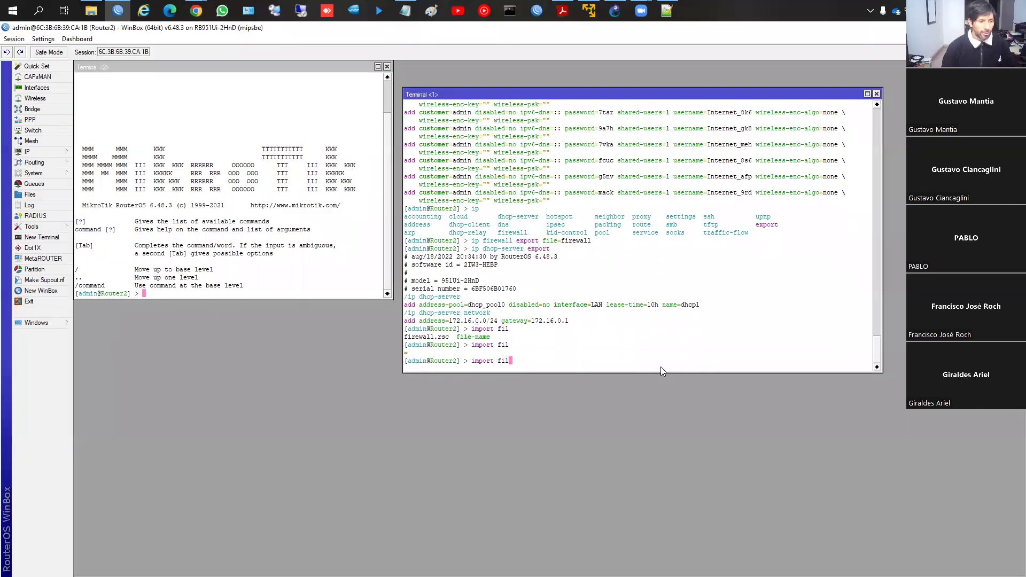
key(Tab)
key(BackSpace)
key(Tab)
key(Tab)
key(BackSpace)
key(BackSpace)
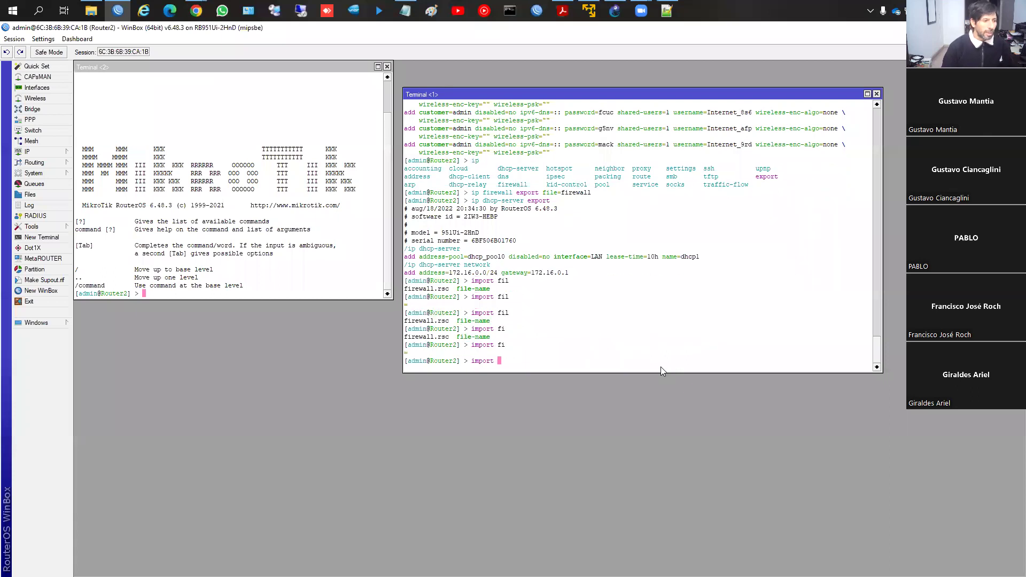
text(fire)
key(Tab)
key(Tab)
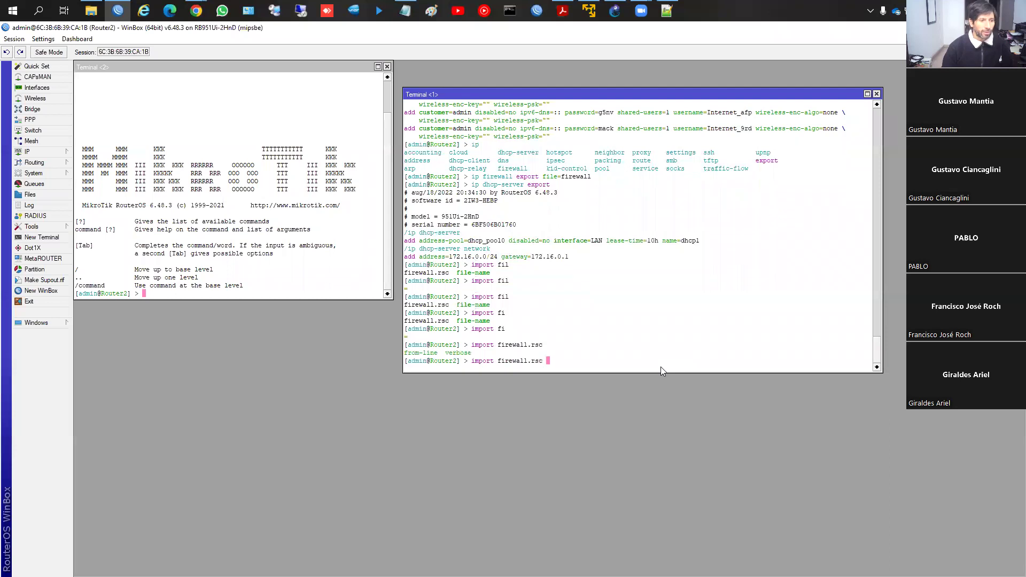
key(Return)
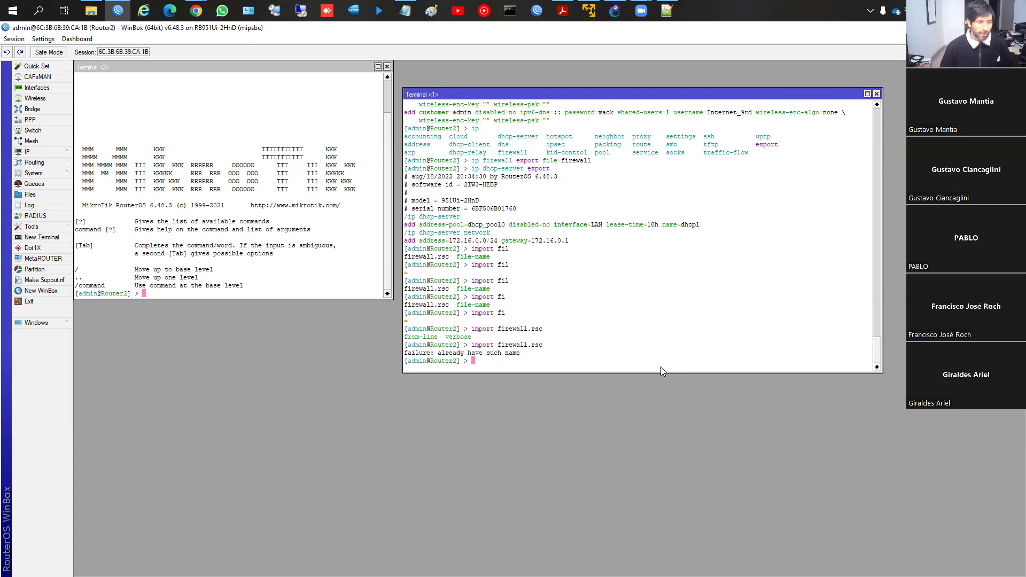
key(Up)
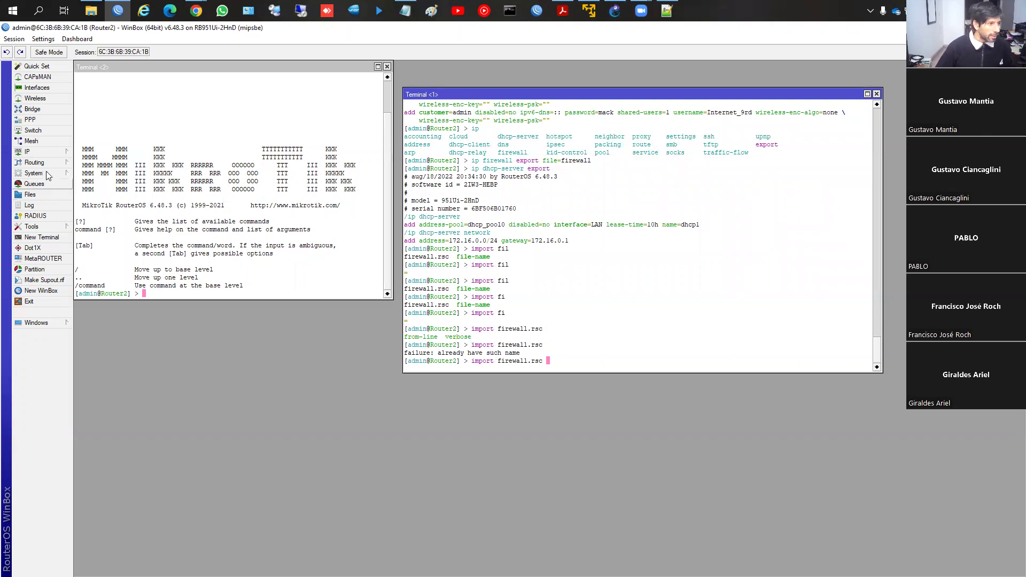
Open IP > Firewall and delete all 19 filter rules.
click(37, 152)
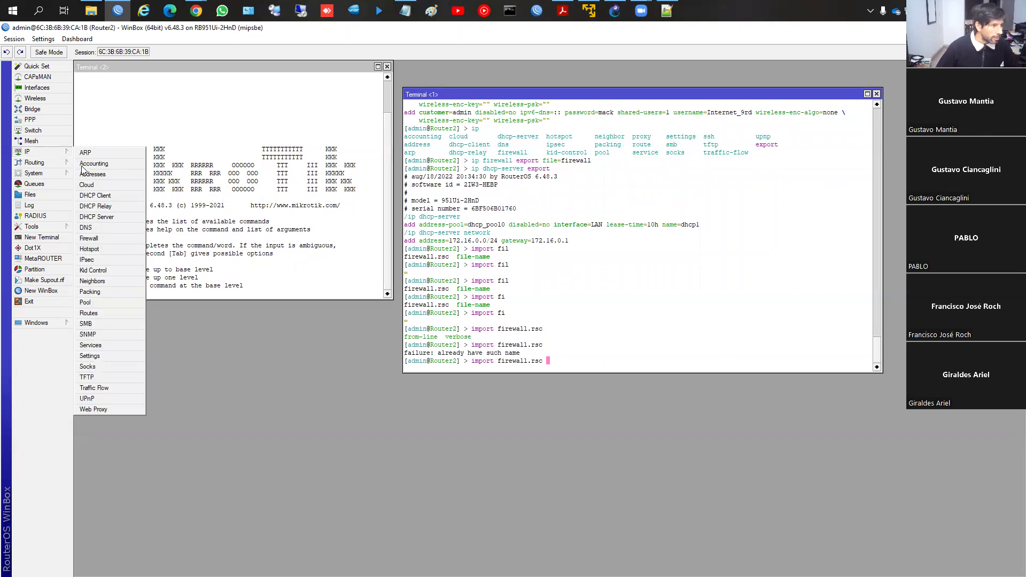
click(99, 239)
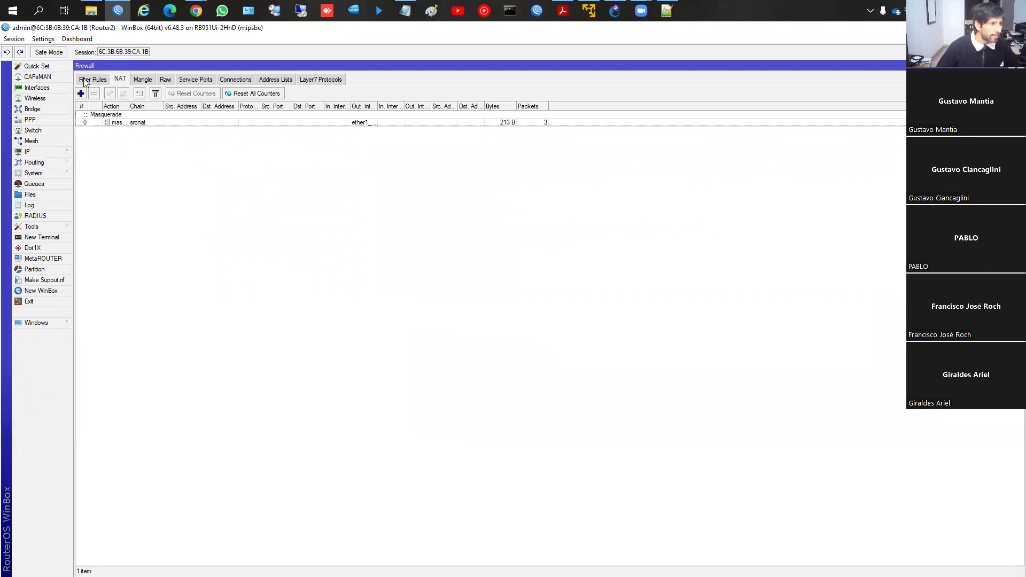
click(85, 79)
click(106, 122)
shift+click(127, 398)
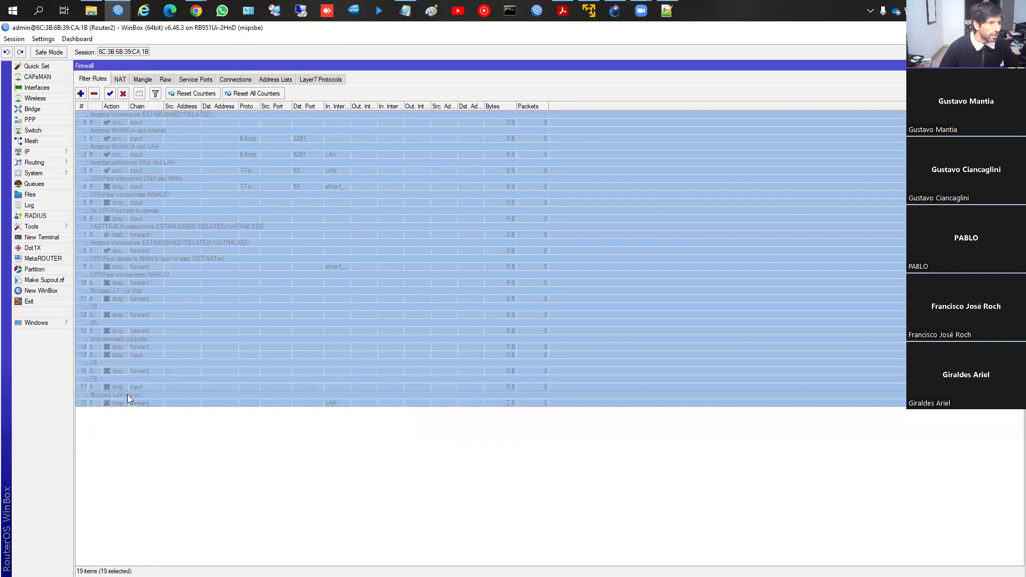
key(Delete)
Delete all 24 mangle rules, then bring up firewall.rsc in Notepad++.
click(142, 79)
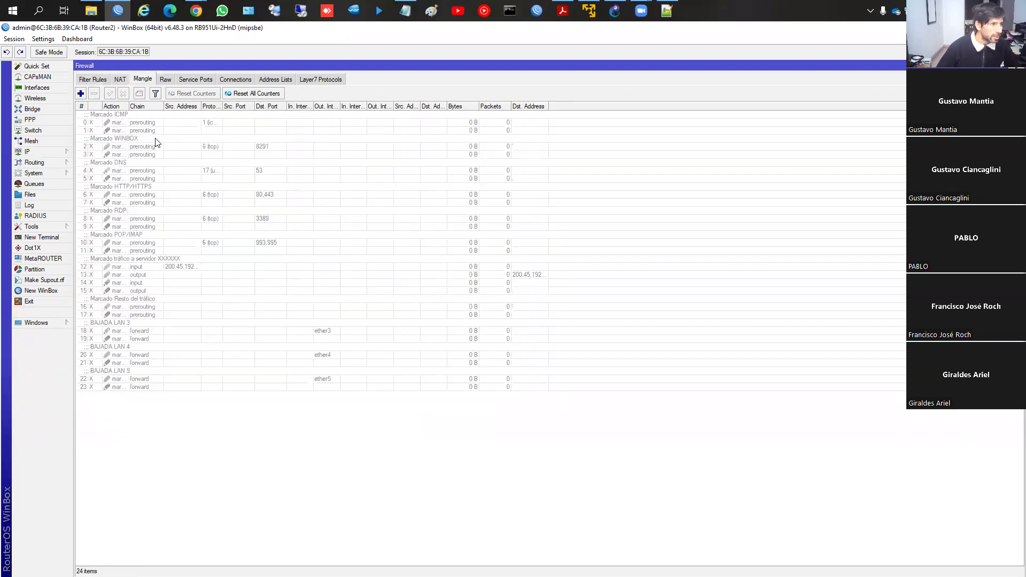
shift+click(182, 390)
key(Delete)
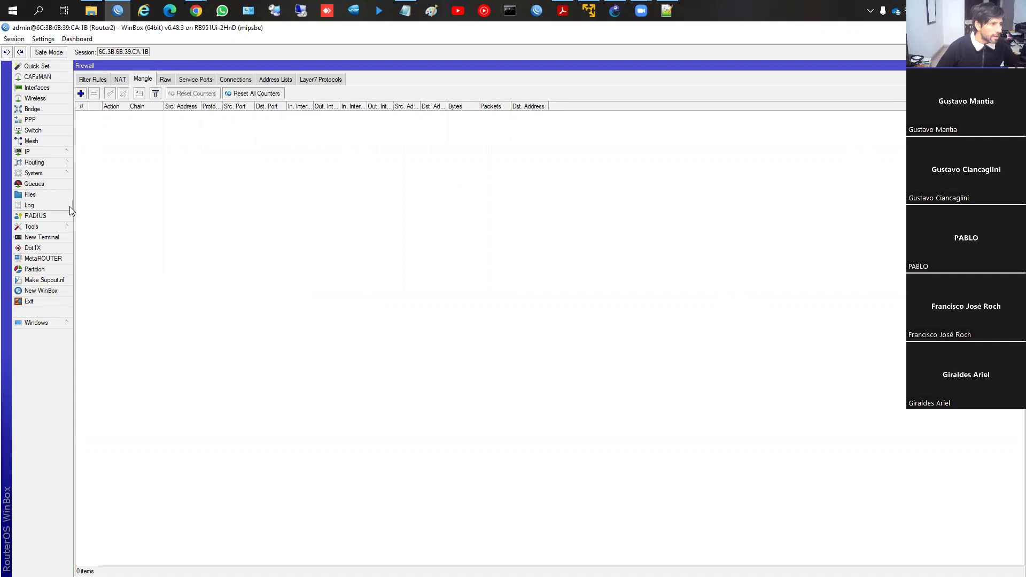
click(666, 11)
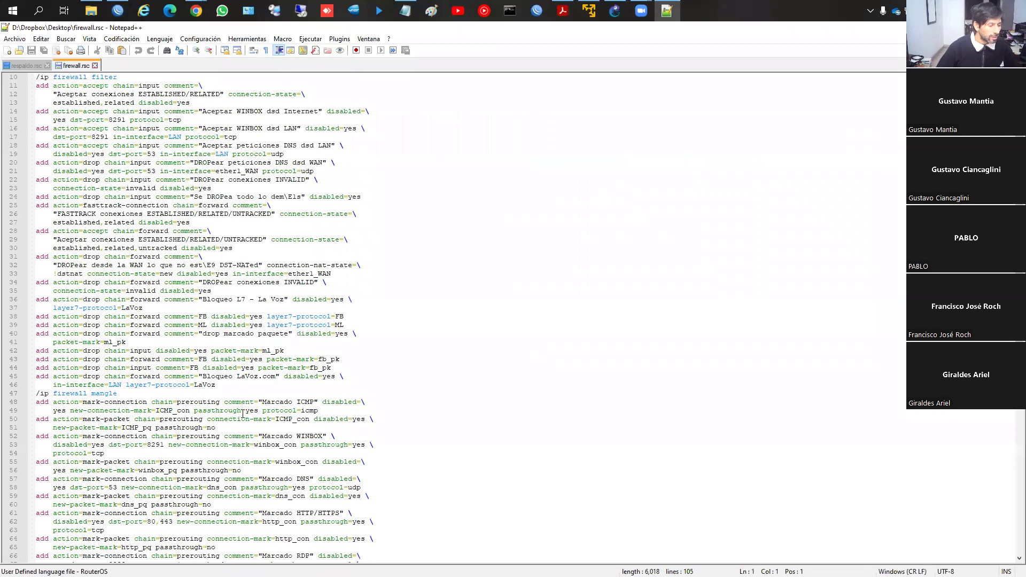
Copy the firewall.rsc script from line 10 to the end in Notepad++.
drag(243, 413, 408, 553)
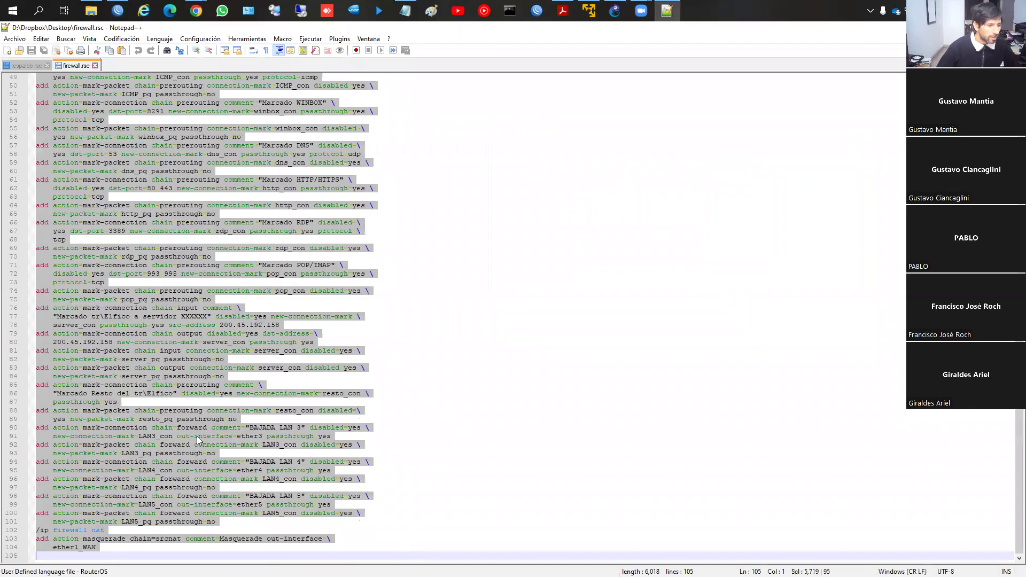
right_click(198, 212)
click(235, 230)
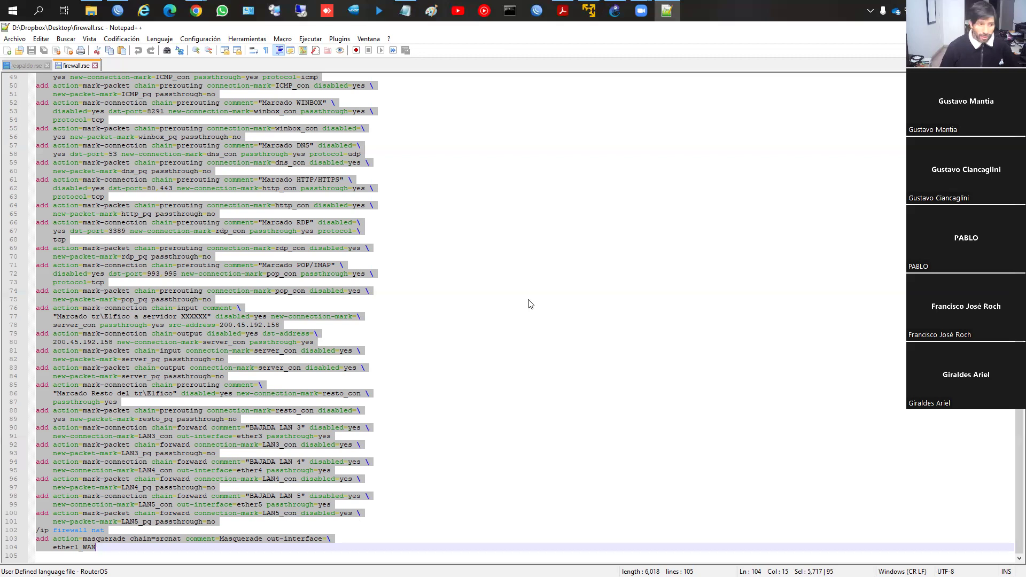
right_click(175, 214)
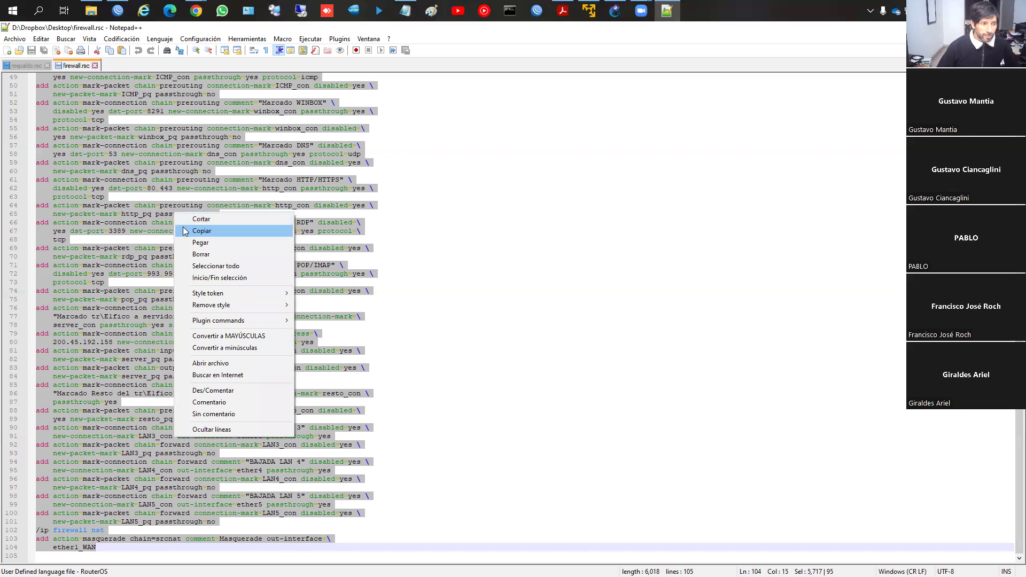
click(184, 230)
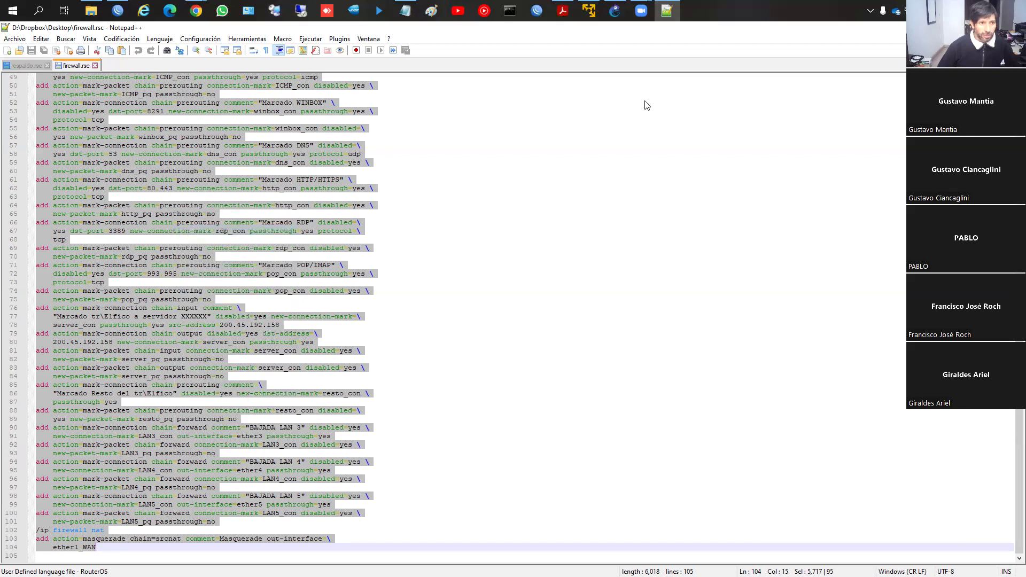
click(117, 11)
Paste the copied firewall script into a new Router2 terminal, restoring the 24 Mangle rules.
click(48, 237)
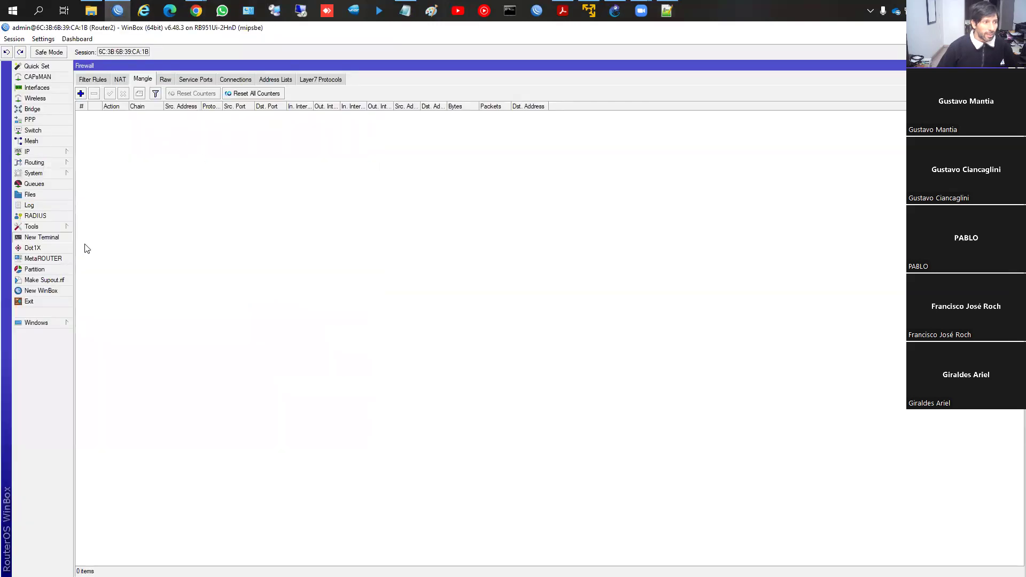
right_click(297, 336)
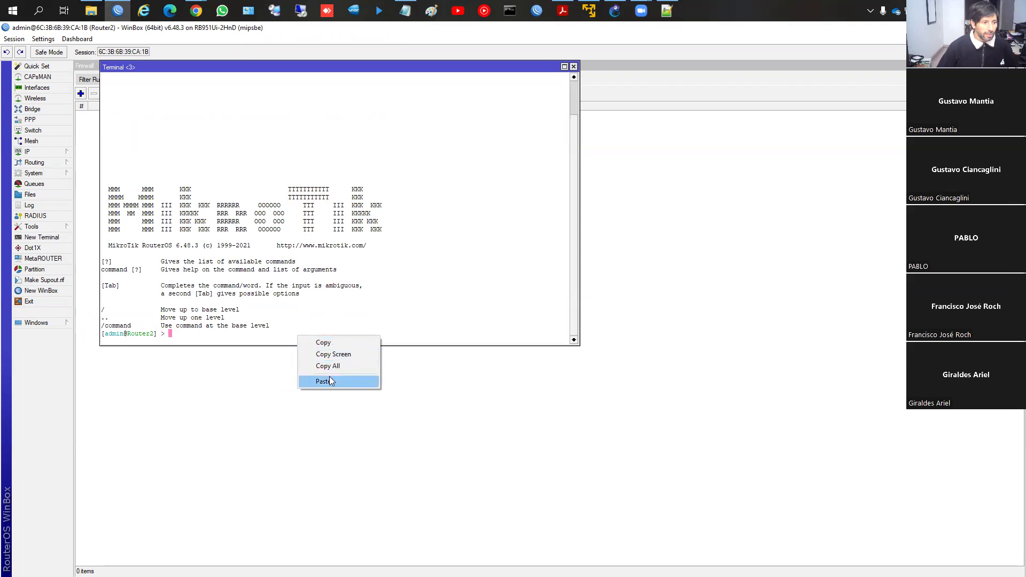
click(331, 381)
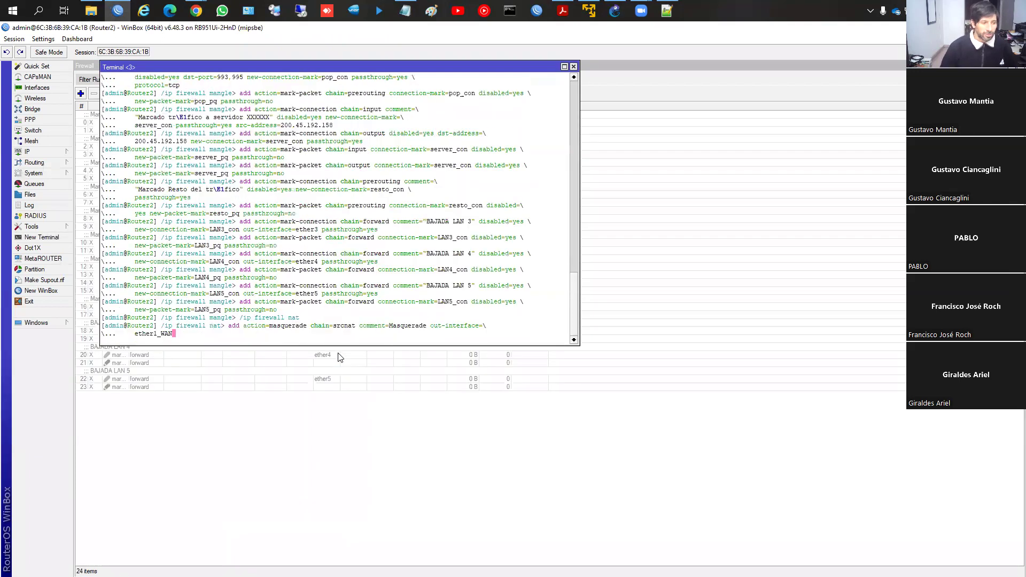
drag(310, 65, 784, 161)
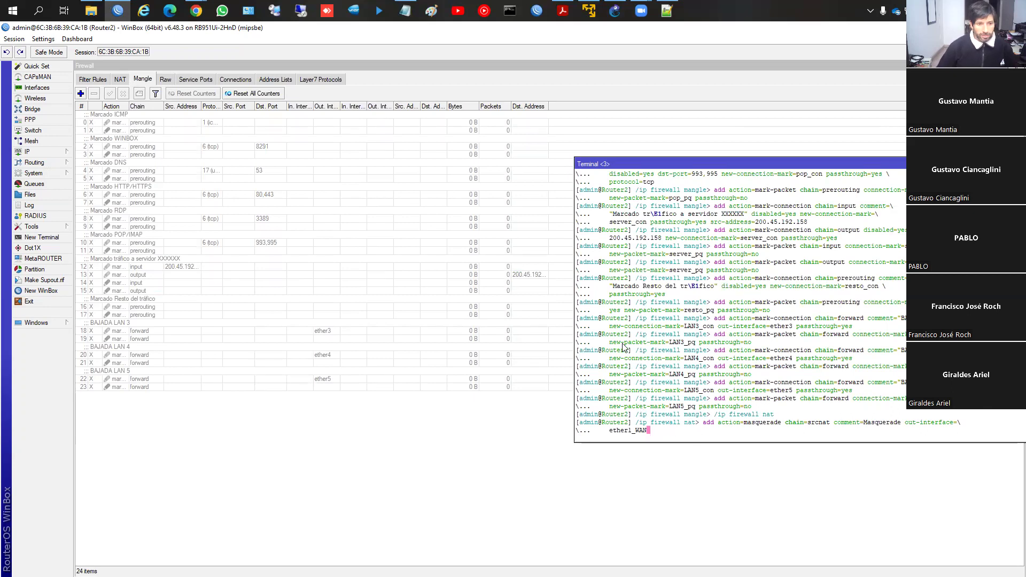
click(666, 11)
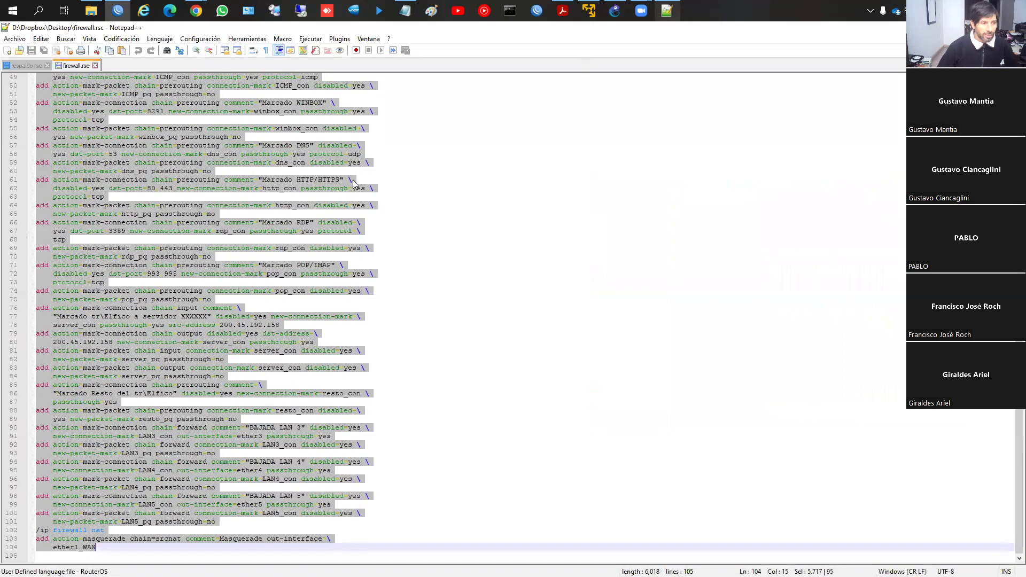
Highlight the HTTP/HTTPS marking rule on lines 61–63 and the http_con rule on line 64.
click(41, 180)
drag(37, 180, 122, 196)
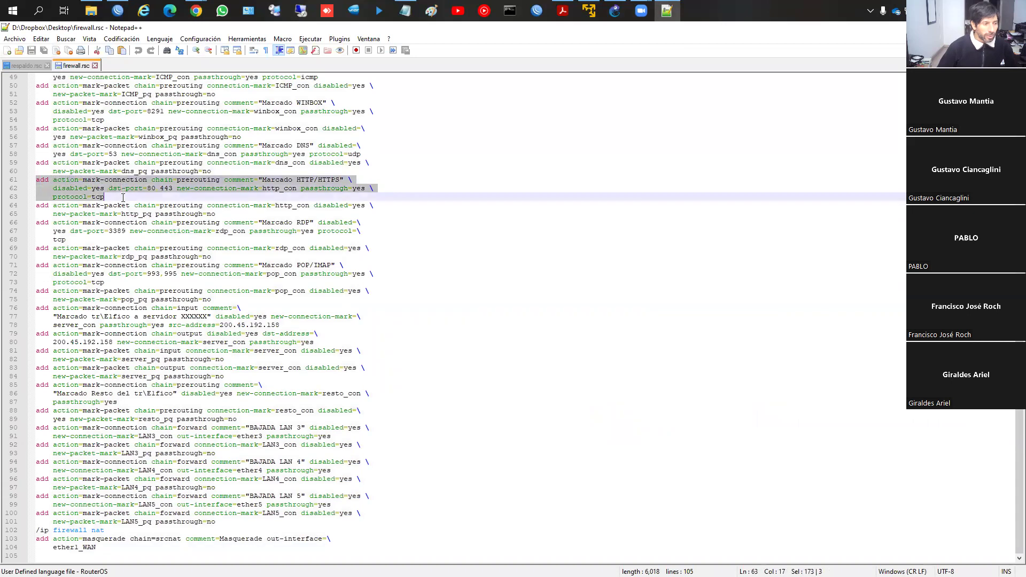
click(41, 181)
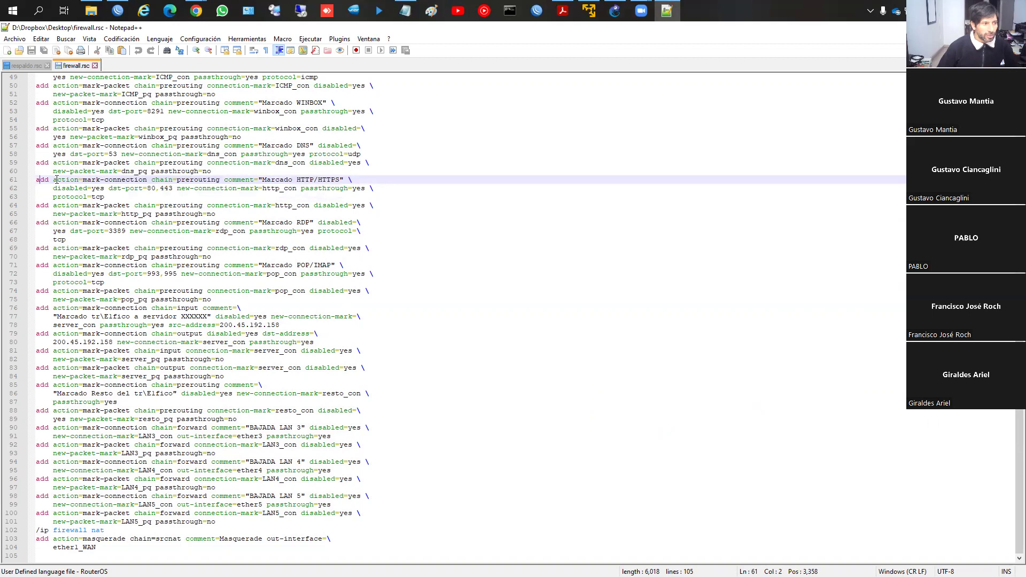
click(131, 205)
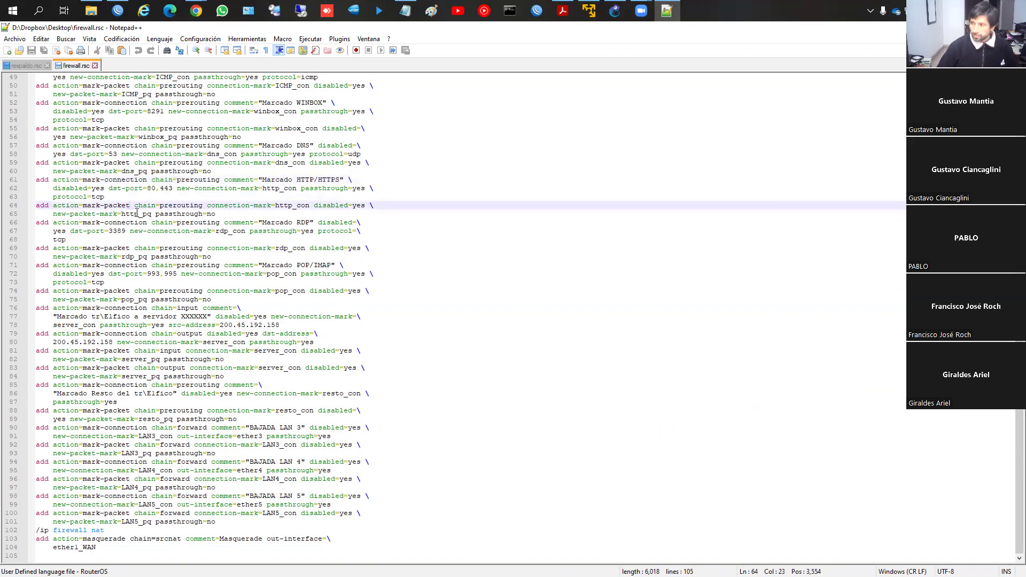
click(674, 10)
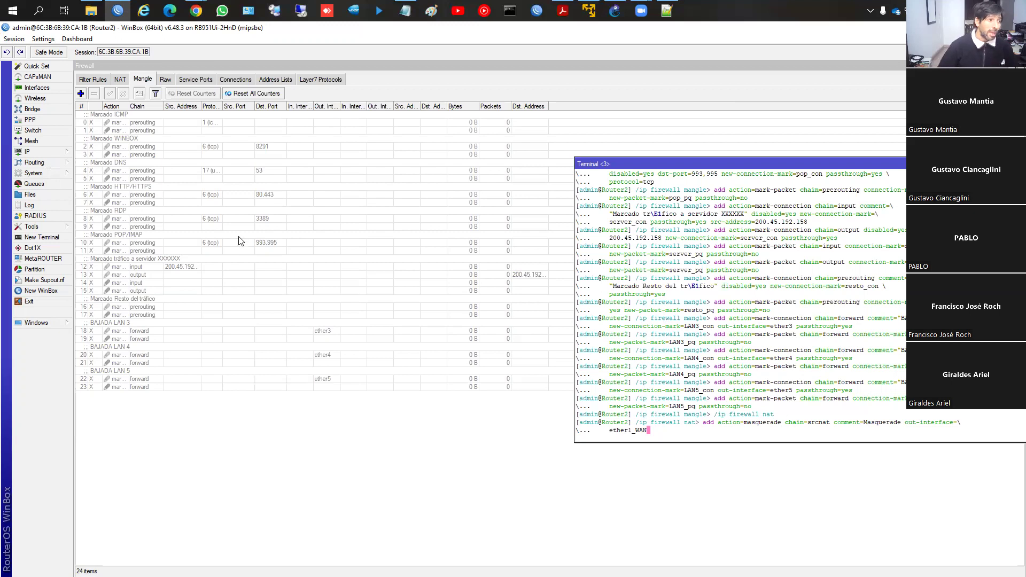
Run the pending masquerade NAT command in the Router2 terminal.
click(43, 195)
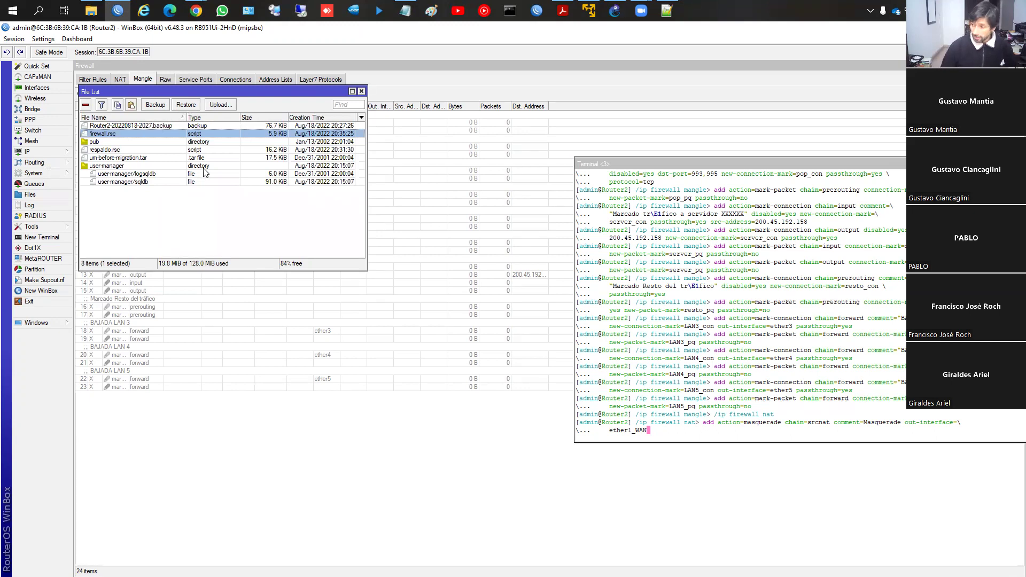
click(361, 92)
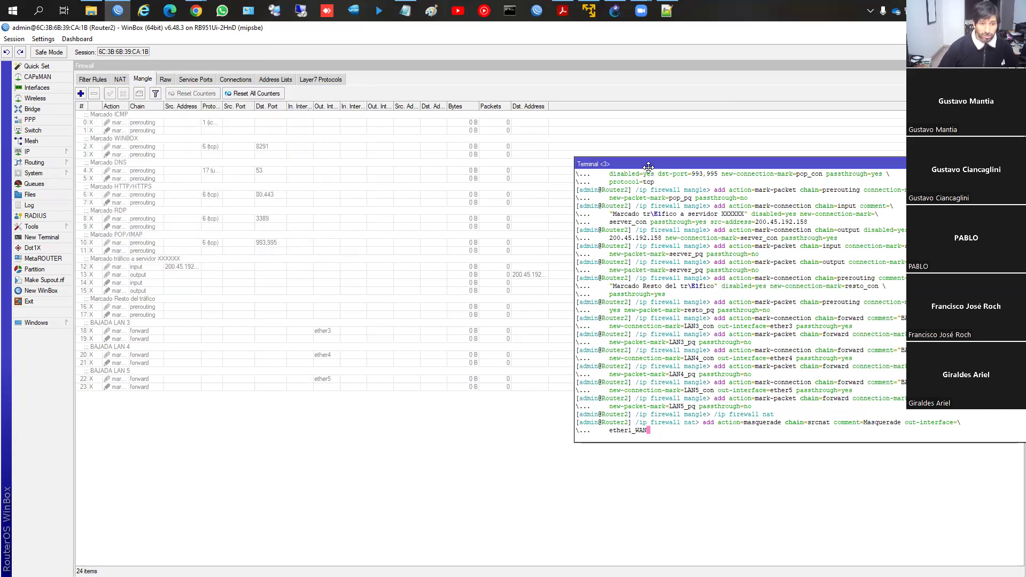
drag(646, 164, 575, 150)
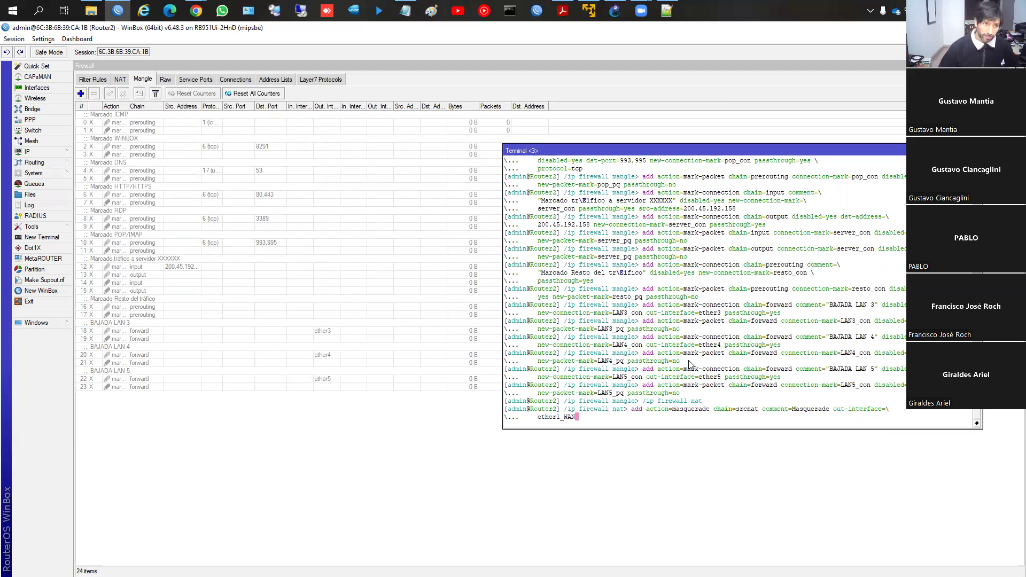
key(Return)
key(Return)
key(Return)
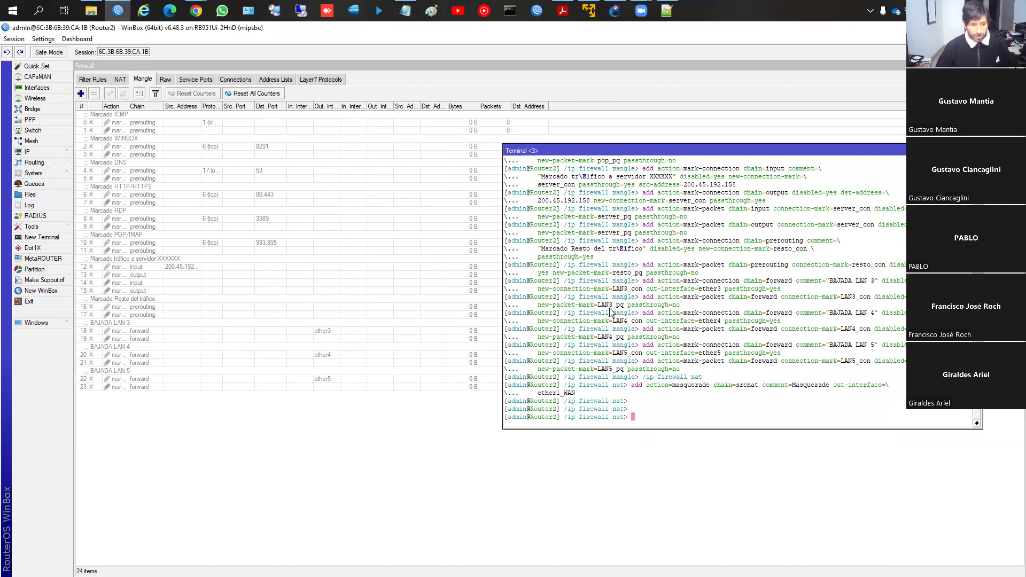
Review the terminal output and open Router2's Interface List.
scroll(630, 291, up, 4)
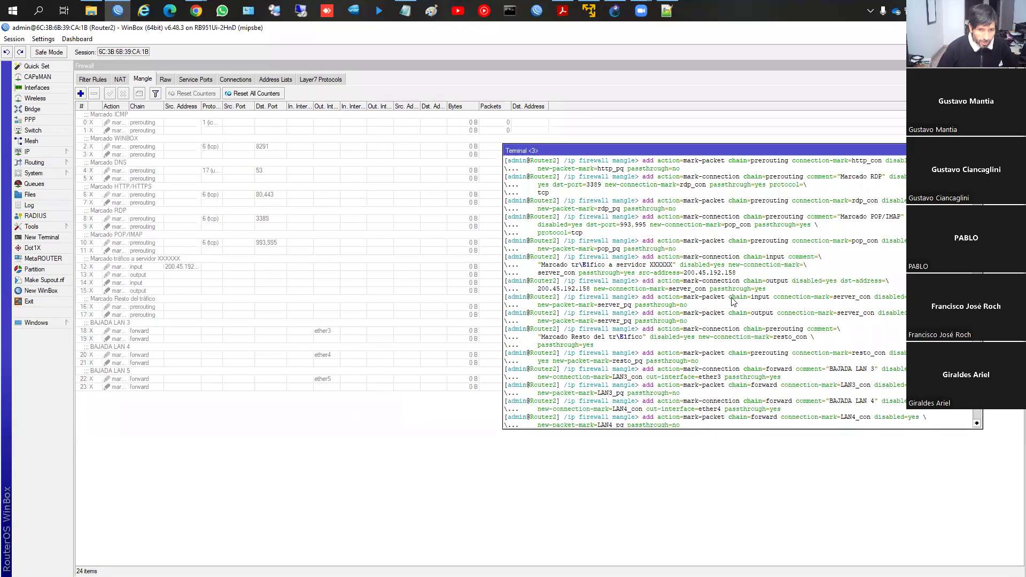
scroll(724, 293, up, 2)
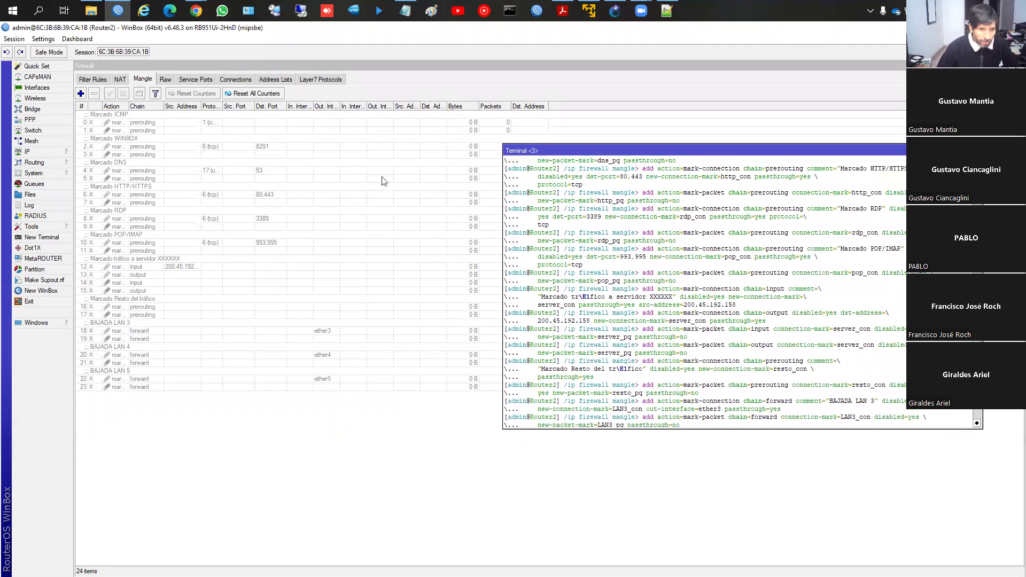
click(36, 88)
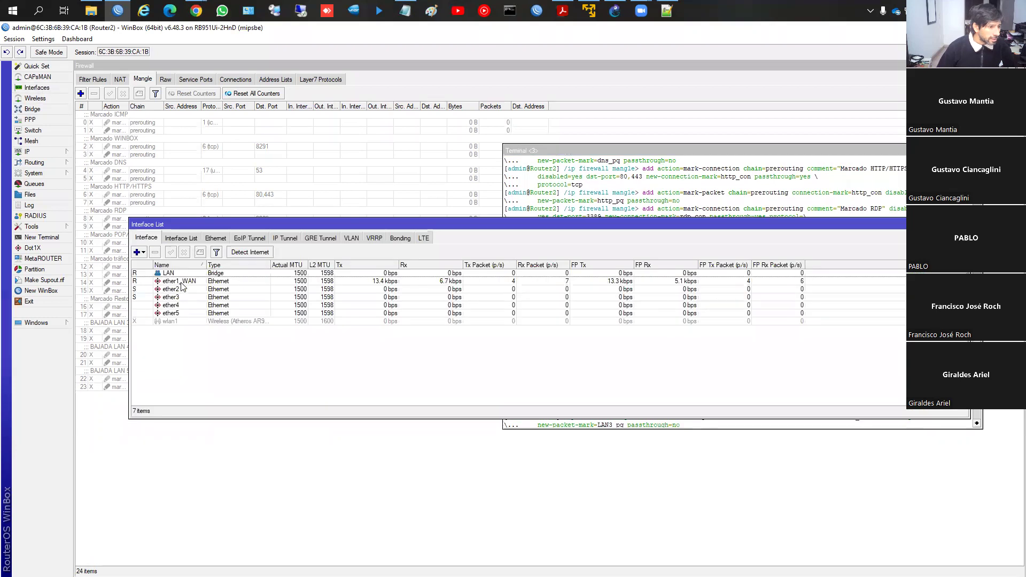
Select ether1_WAN to check its traffic columns, then close the Interface List.
click(180, 282)
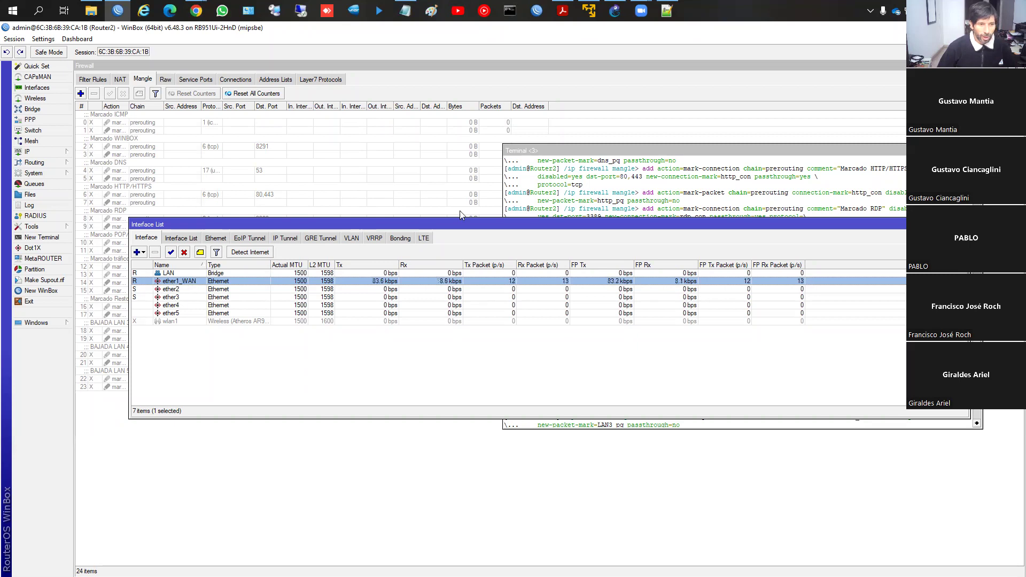
drag(496, 225, 163, 193)
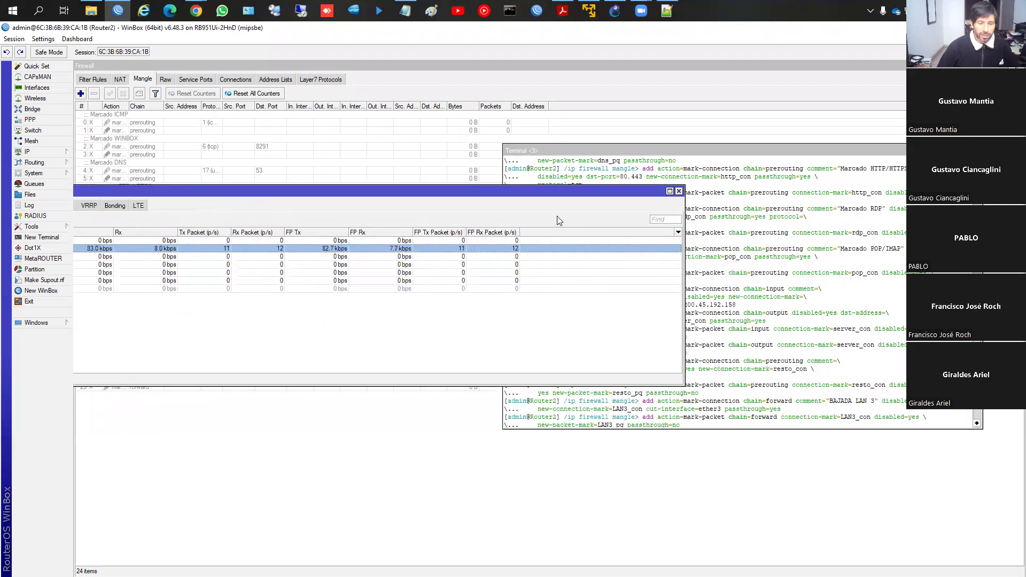
drag(528, 194, 326, 200)
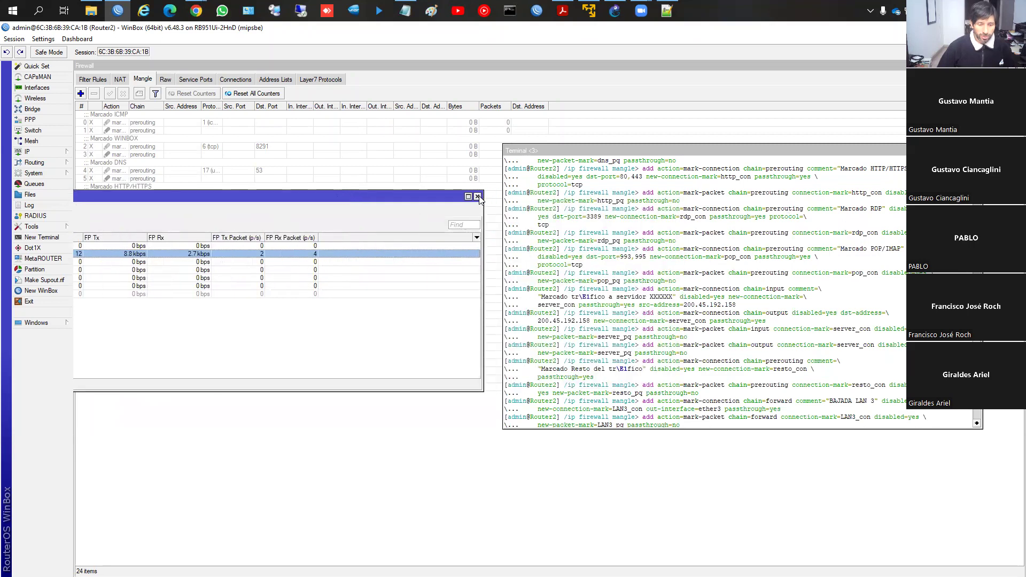
click(478, 197)
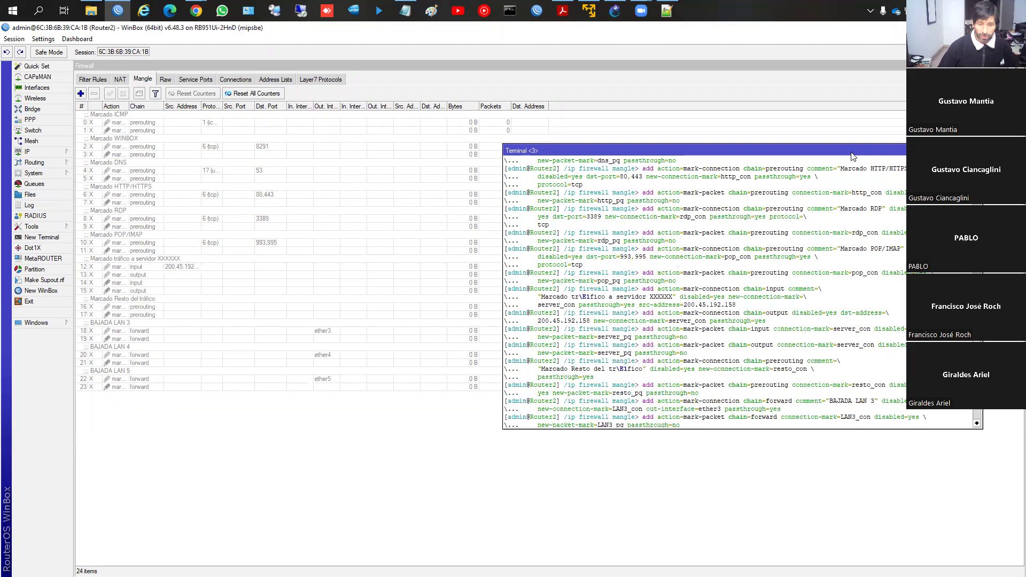
click(855, 129)
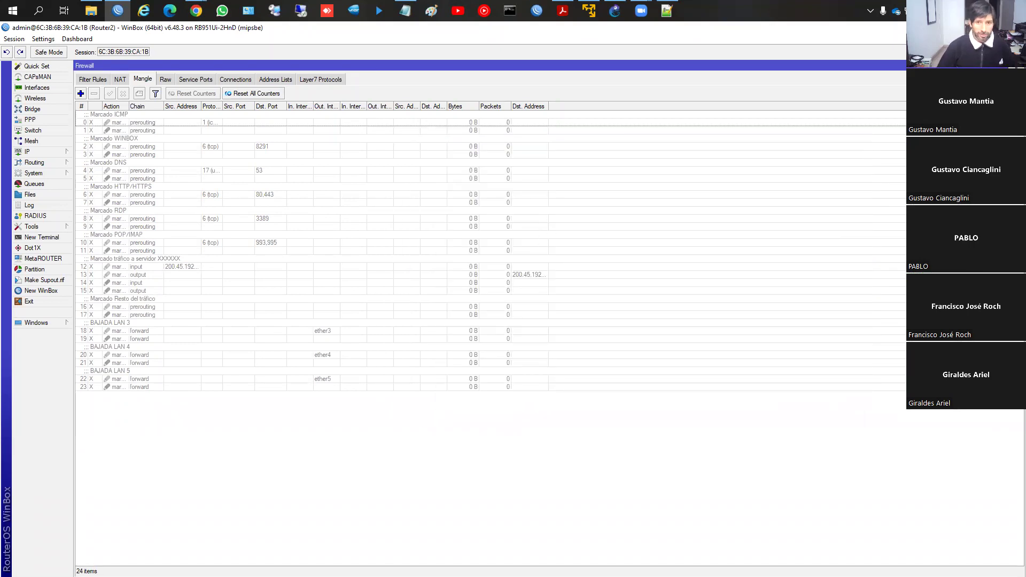
Close the Firewall window and the Terminal <1> window.
key(Escape)
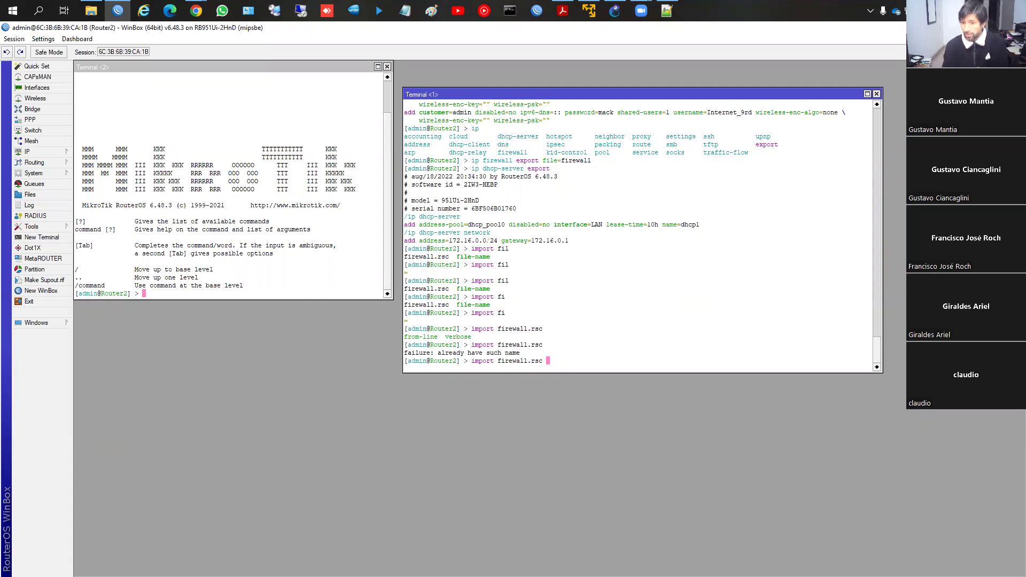
click(876, 94)
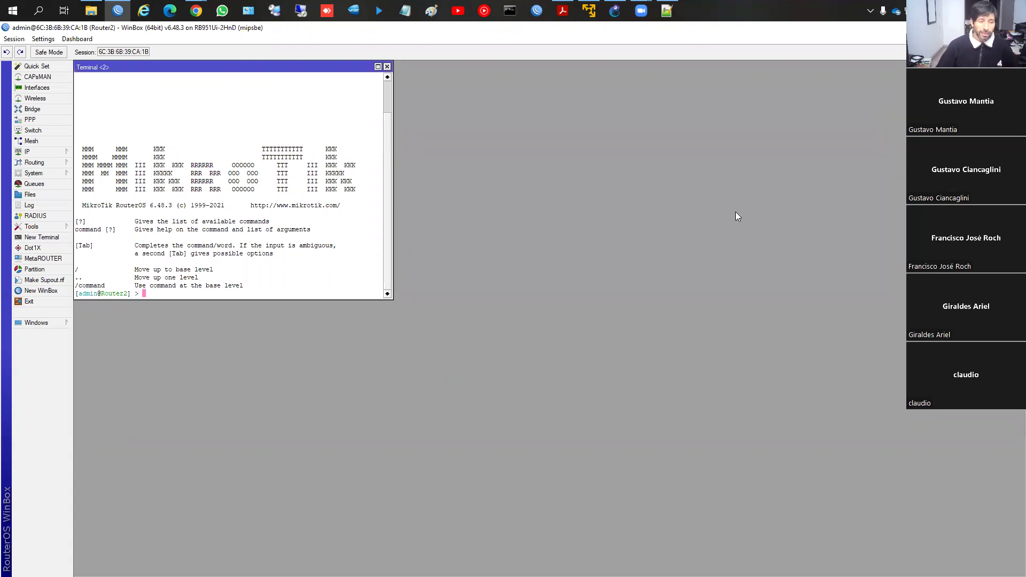
Annotate the Backup slide: .backup extension, encrypted, not editable, passwords, same-device restore.
click(562, 11)
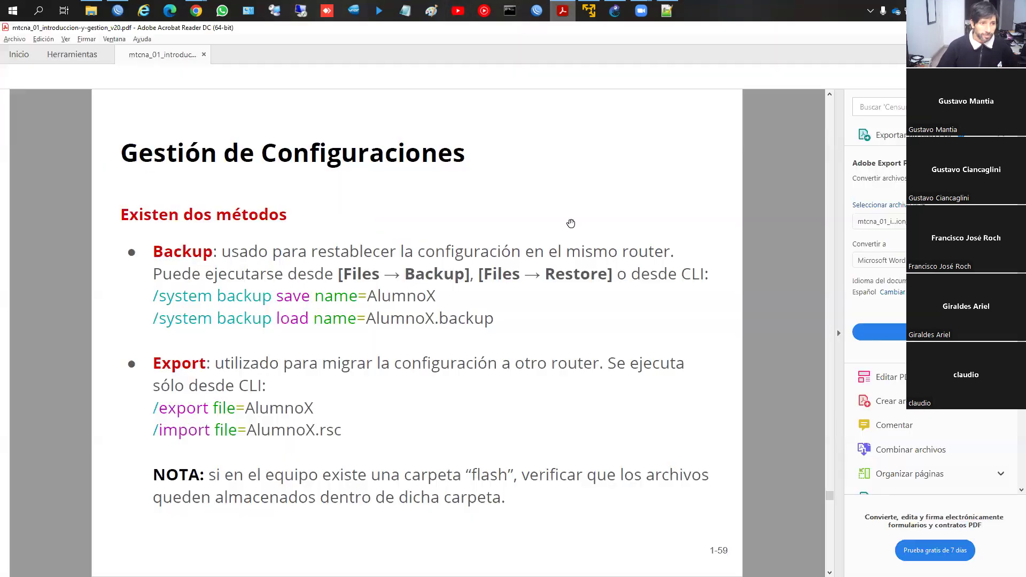
key(Right)
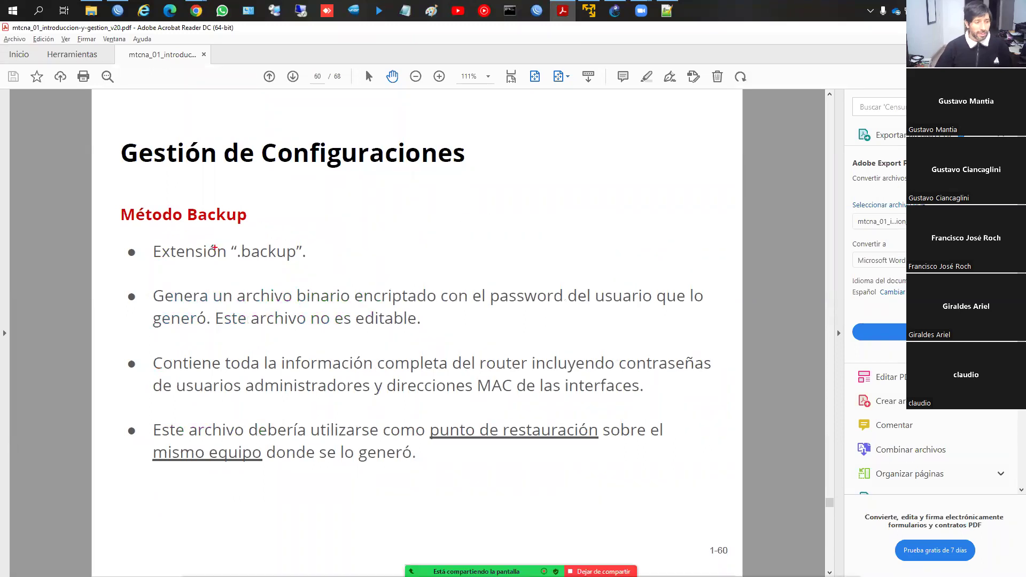
drag(147, 234, 312, 273)
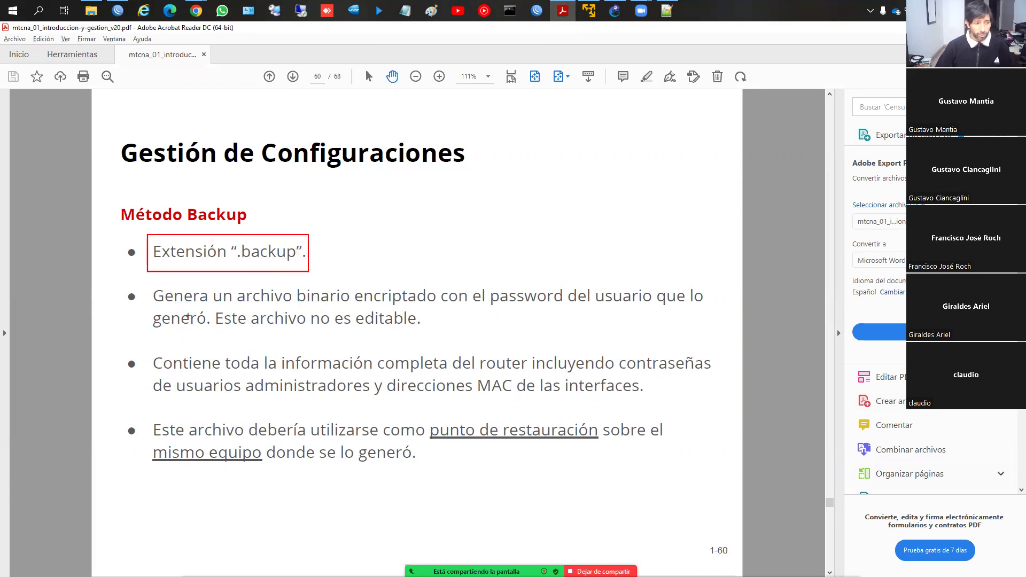
drag(365, 308, 432, 306)
drag(219, 330, 410, 336)
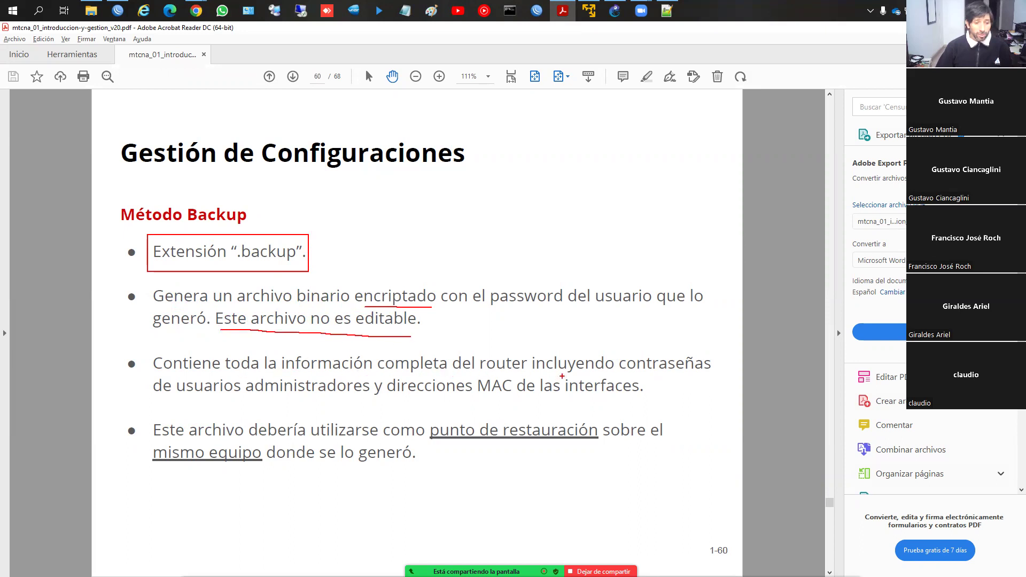
drag(546, 370, 623, 370)
drag(165, 395, 651, 396)
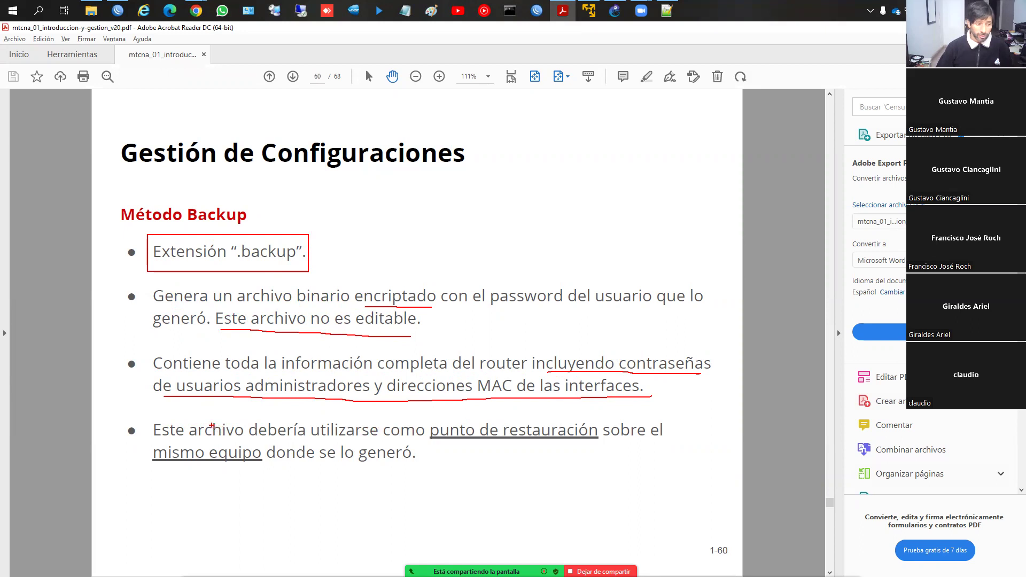
drag(284, 438, 586, 442)
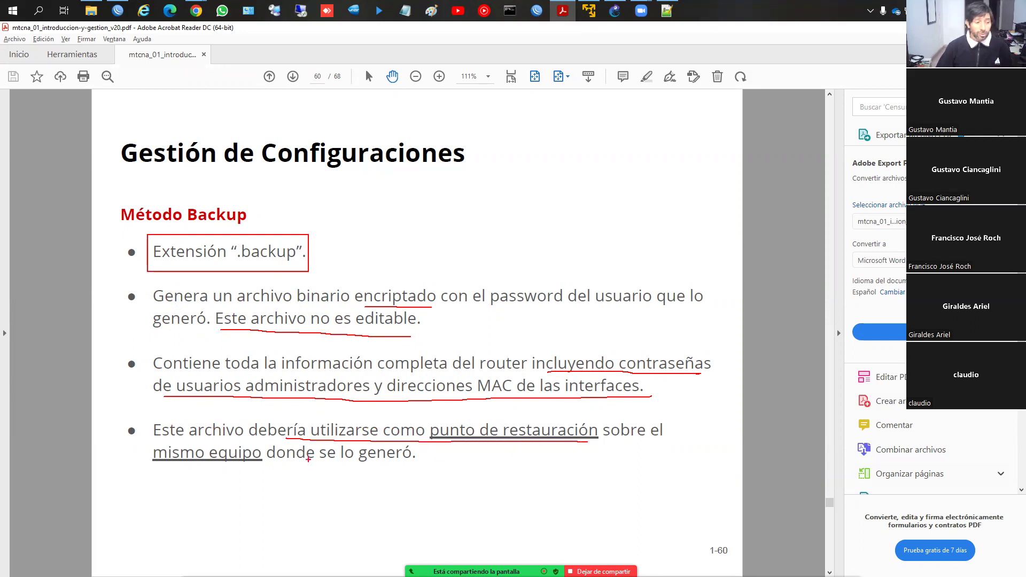
mouse_move(274, 449)
mouse_down()
mouse_move(192, 442)
mouse_move(229, 477)
mouse_move(248, 445)
mouse_up()
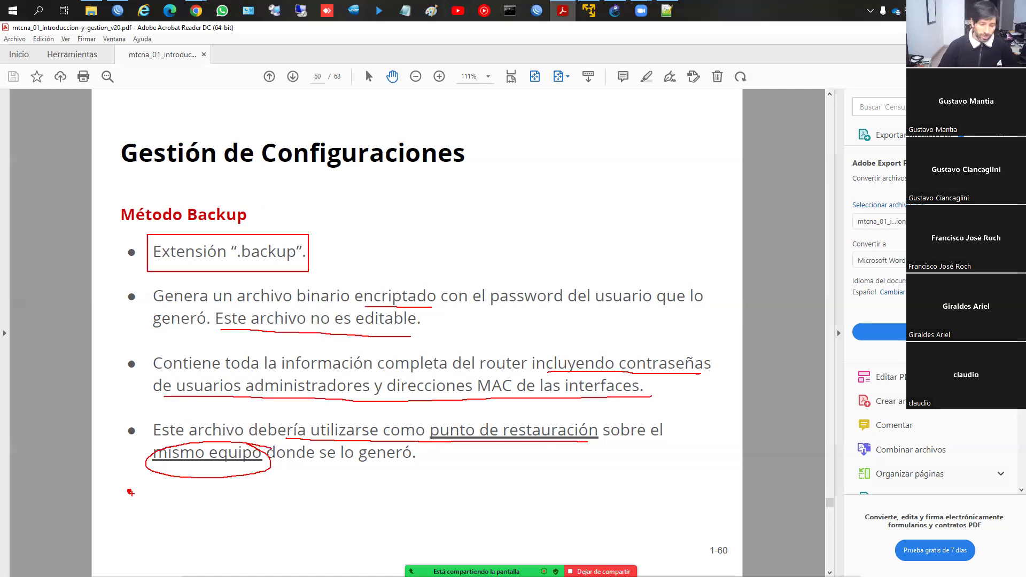
Annotate the Método Export slide: texto, .rsc, descargar/editar/volver a subir, plain-text passwords.
key(Right)
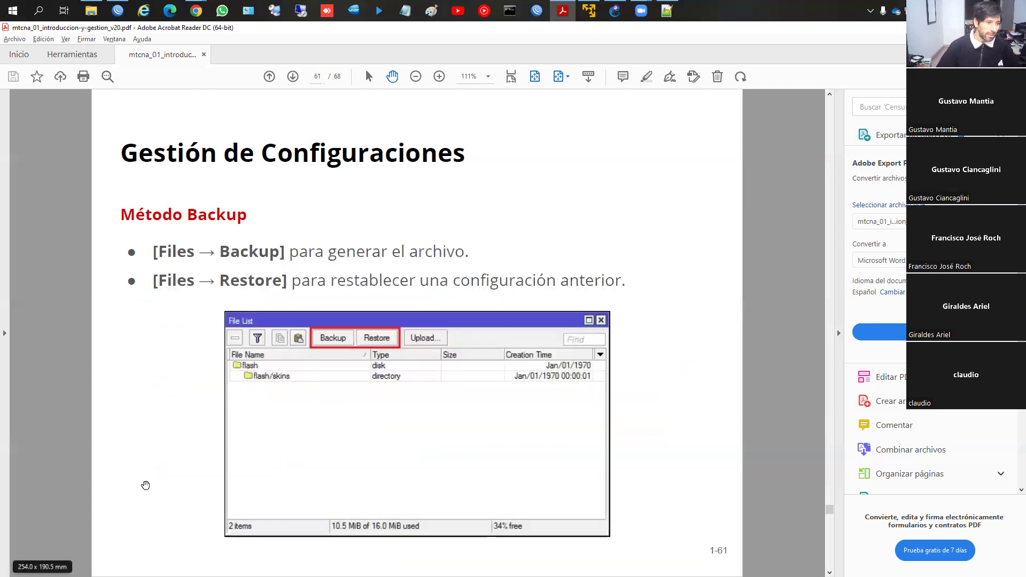
key(Right)
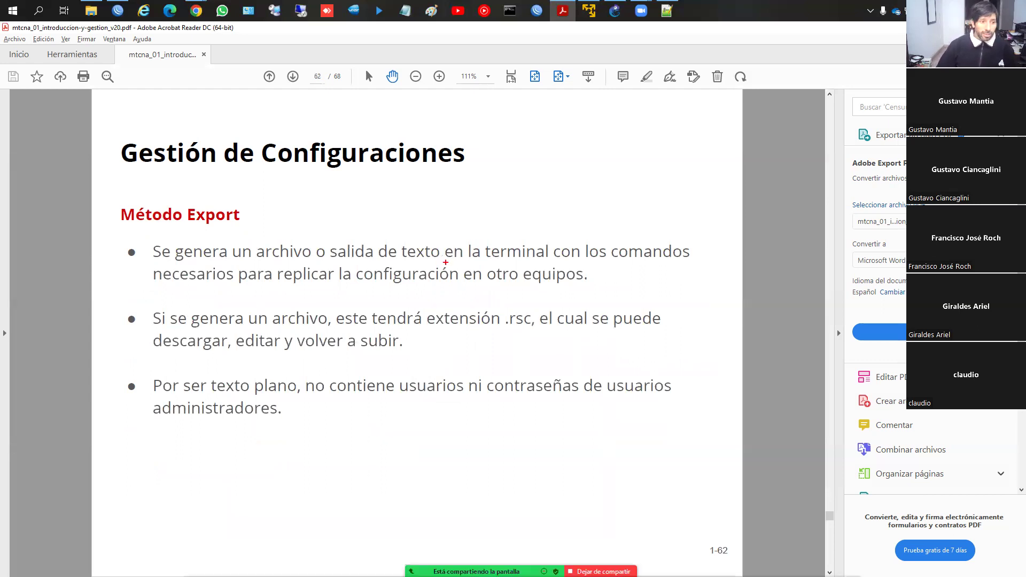
drag(398, 263, 418, 262)
mouse_move(182, 288)
mouse_down()
mouse_move(580, 291)
mouse_move(605, 265)
mouse_up()
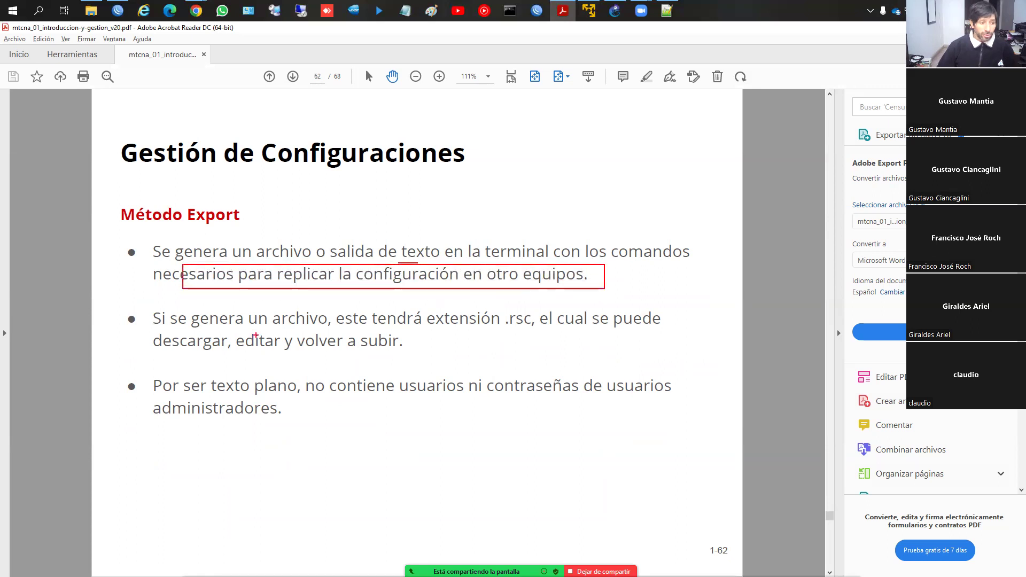
mouse_move(506, 326)
mouse_down()
mouse_move(510, 304)
mouse_move(512, 333)
mouse_up()
drag(170, 353, 242, 354)
drag(261, 355, 297, 353)
drag(325, 350, 369, 350)
drag(167, 398, 668, 399)
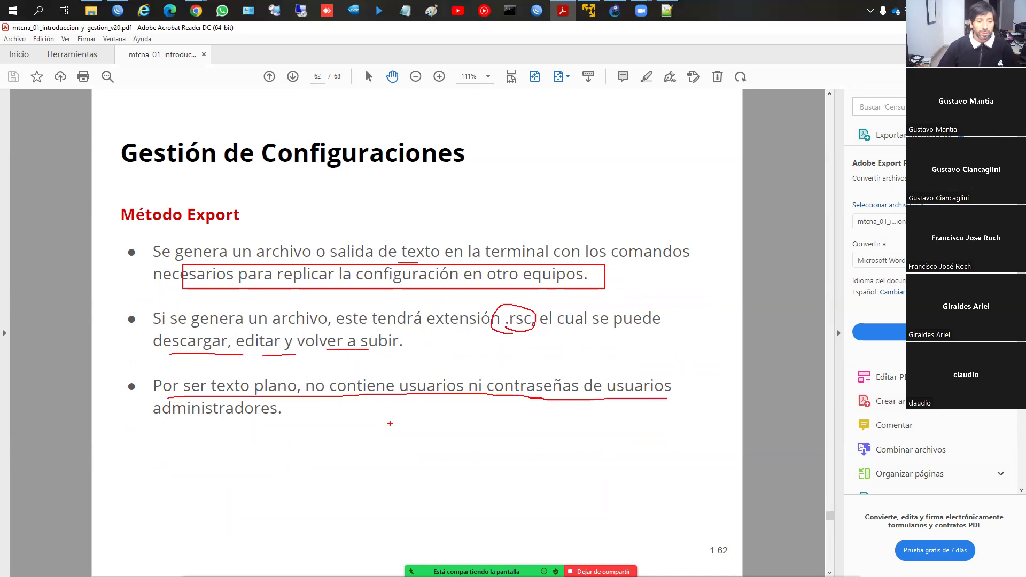
drag(161, 422, 273, 422)
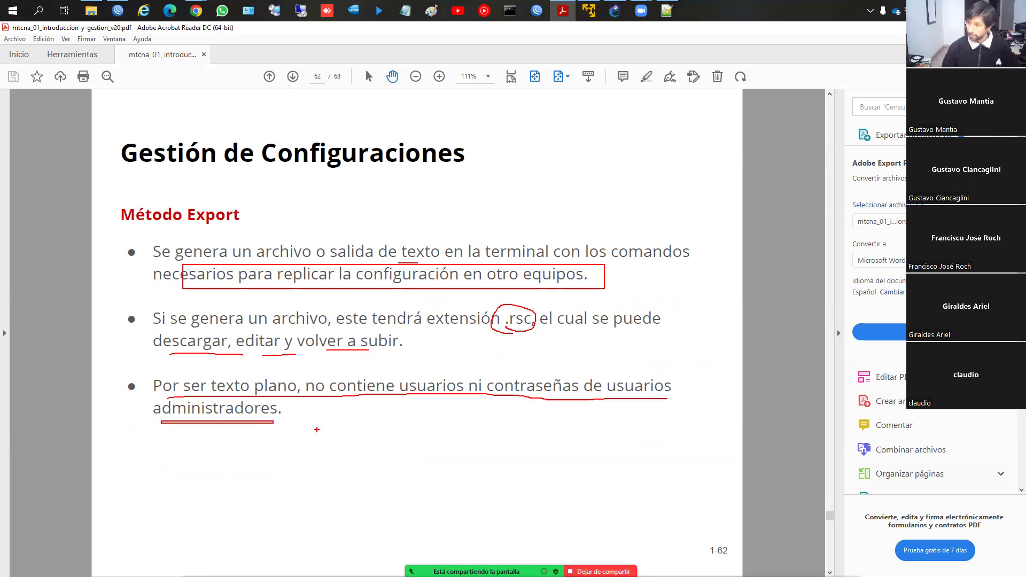
scroll(316, 428, down, 2)
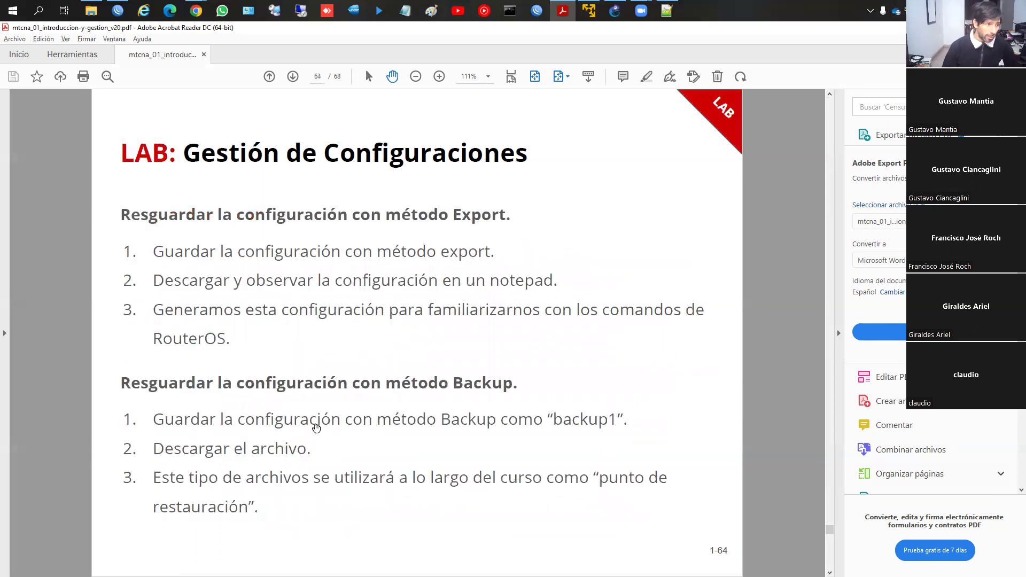
Advance to page 65 on RouterOS licence levels, then bring the Router2 terminal forward.
scroll(316, 428, down, 1)
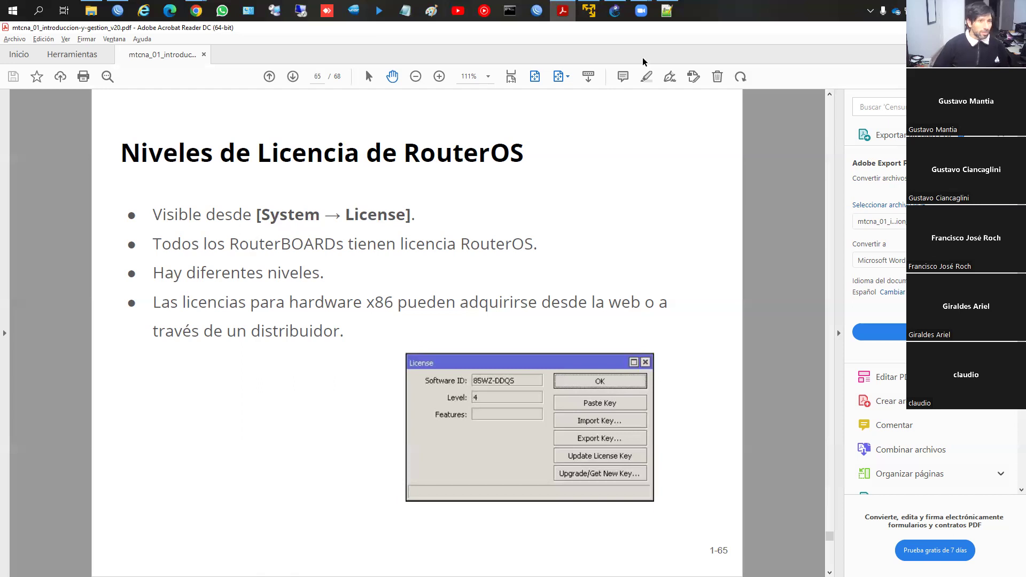
click(117, 10)
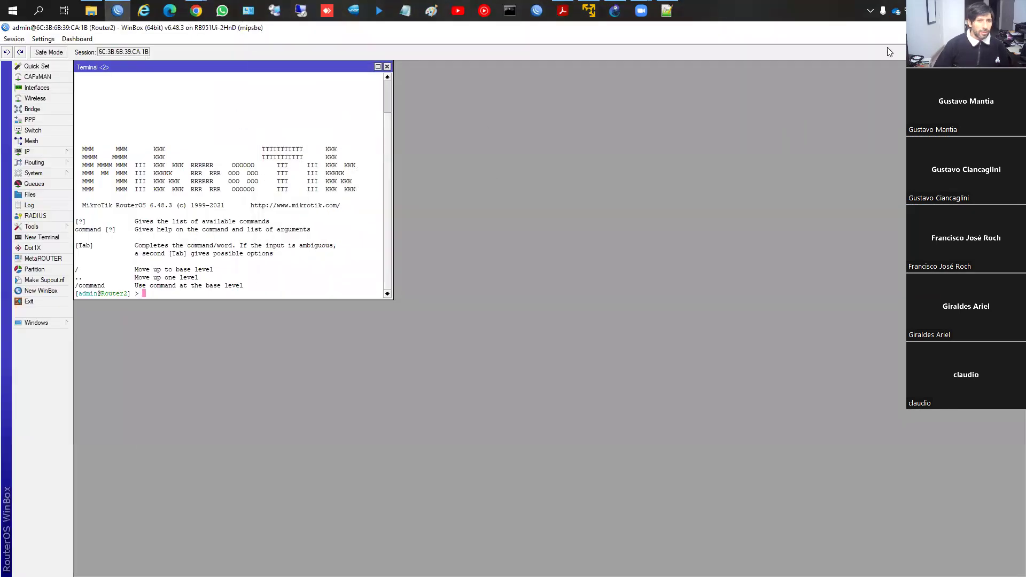
Show the ISSD course page full screen and mark licence levels L3, L4 and higher.
key(super+d)
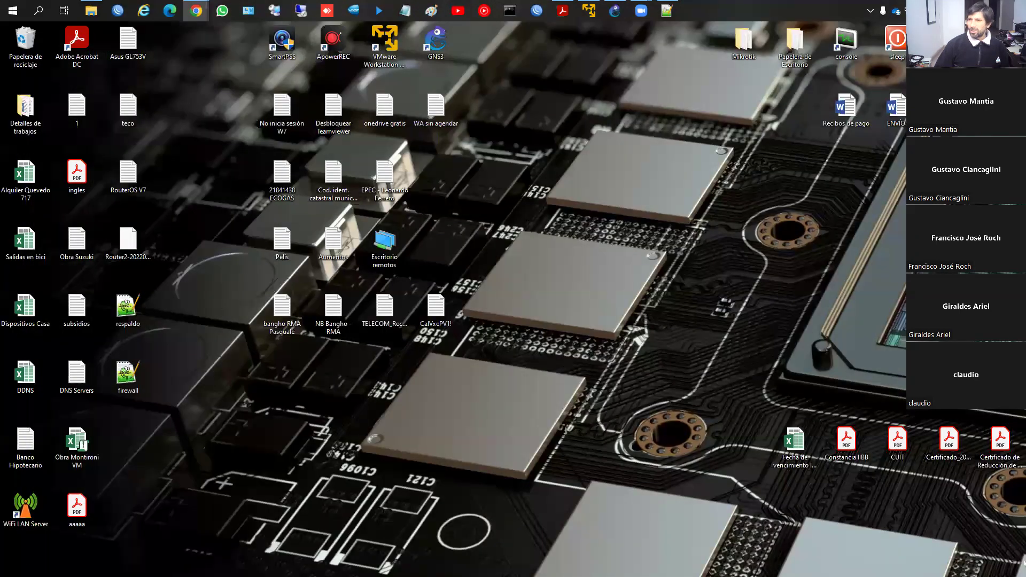
key(alt+Tab)
key(super+Up)
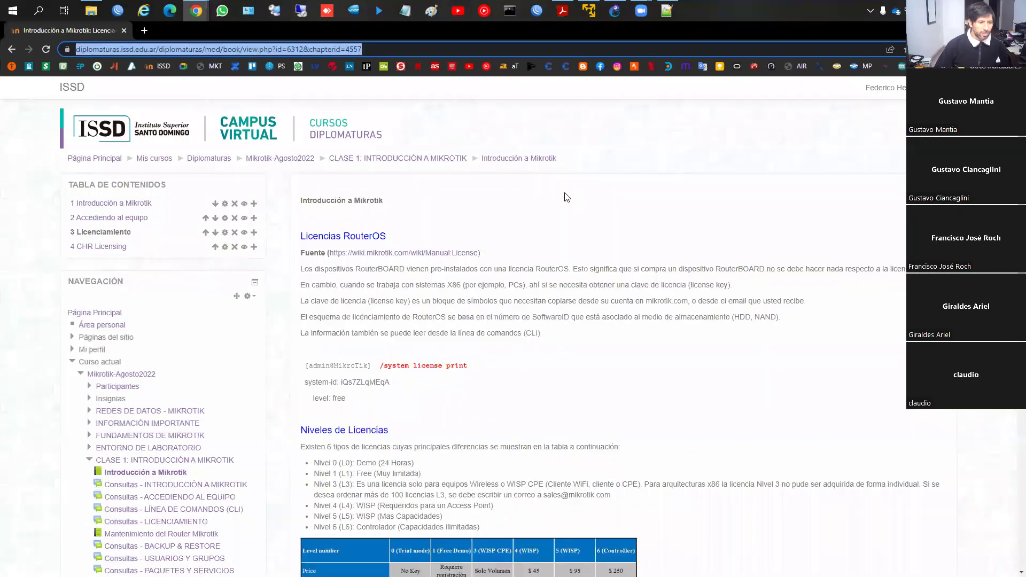
scroll(534, 195, down, 8)
scroll(454, 194, up, 4)
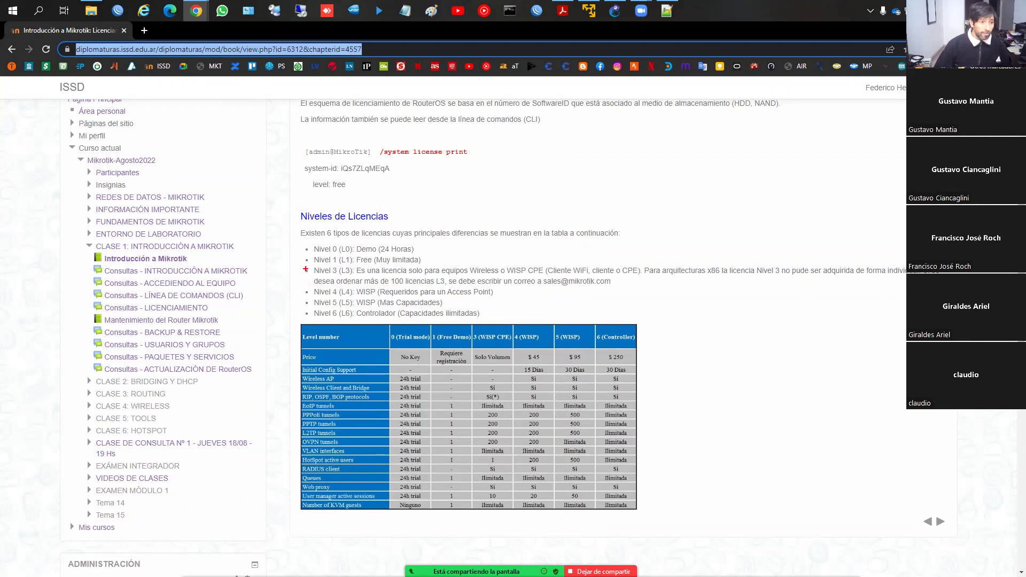
mouse_move(306, 267)
mouse_down()
mouse_move(327, 277)
mouse_move(353, 273)
mouse_move(318, 264)
mouse_move(309, 275)
mouse_up()
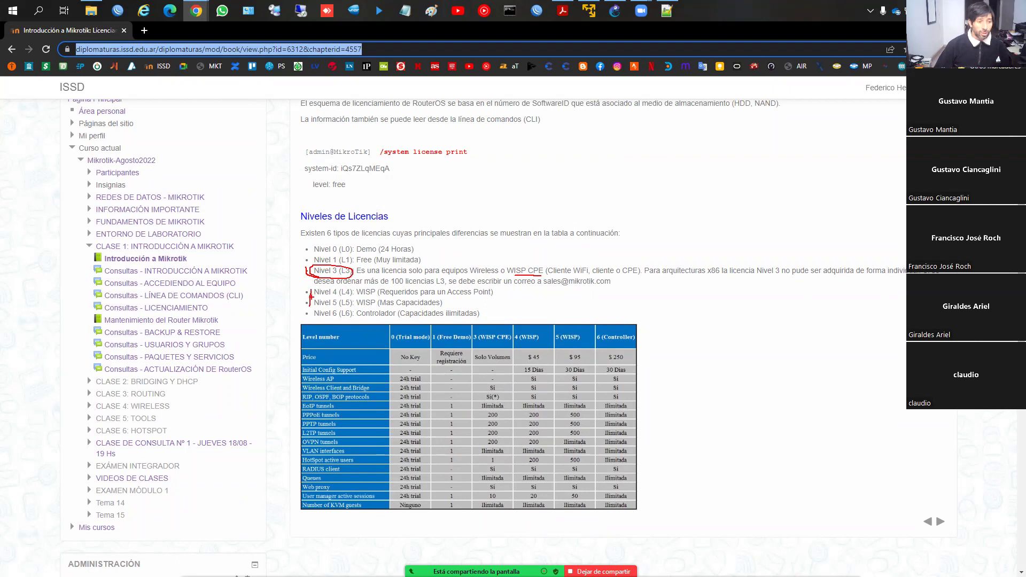
mouse_move(310, 297)
mouse_down()
mouse_move(328, 297)
mouse_move(326, 287)
mouse_move(323, 306)
mouse_up()
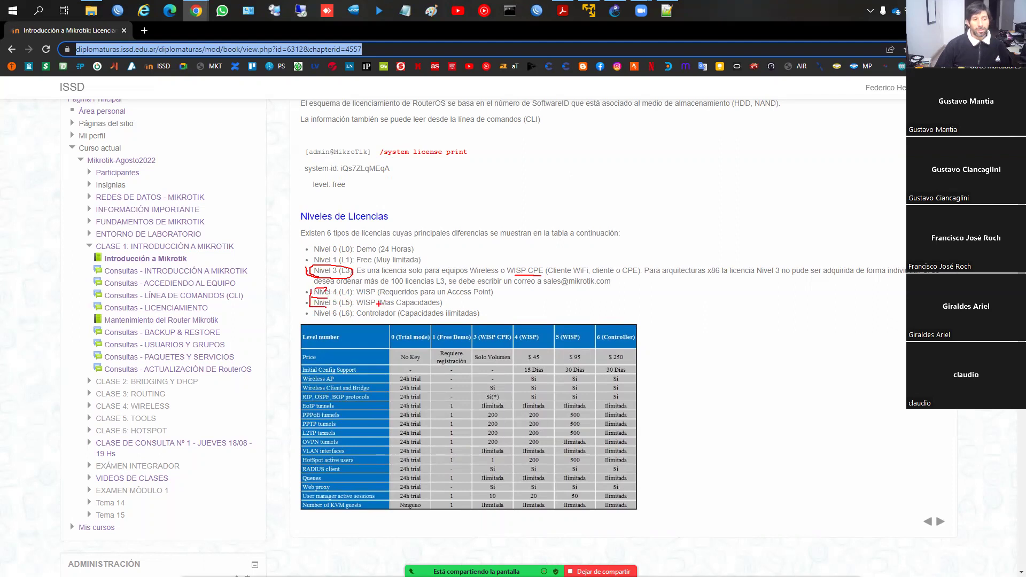
mouse_move(314, 317)
mouse_down()
mouse_move(487, 319)
mouse_move(317, 307)
mouse_up()
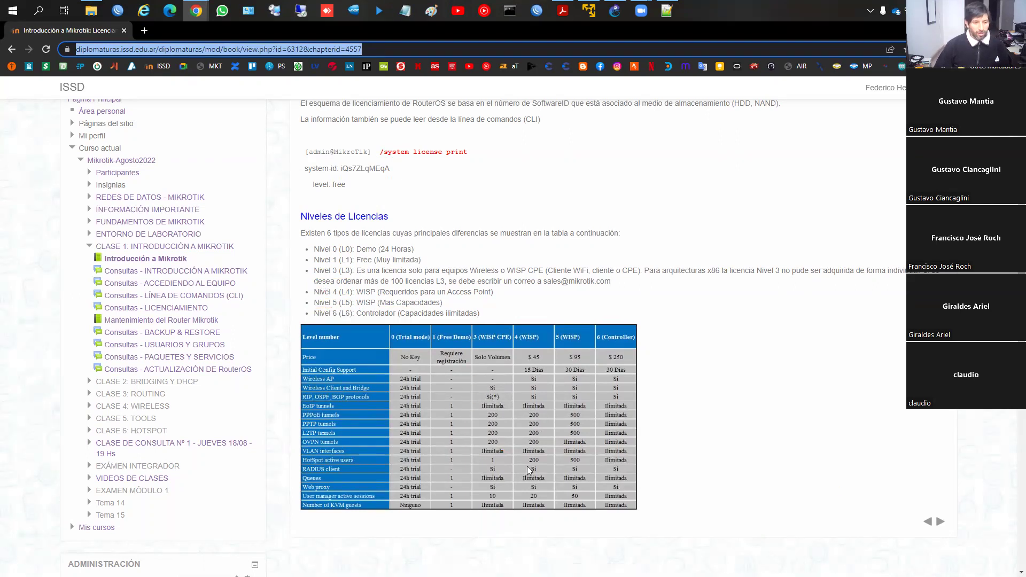
Open the CHR Licensing chapter and mark the free level and its 1Mbit speed limit.
click(938, 525)
scroll(507, 311, down, 4)
scroll(507, 311, up, 3)
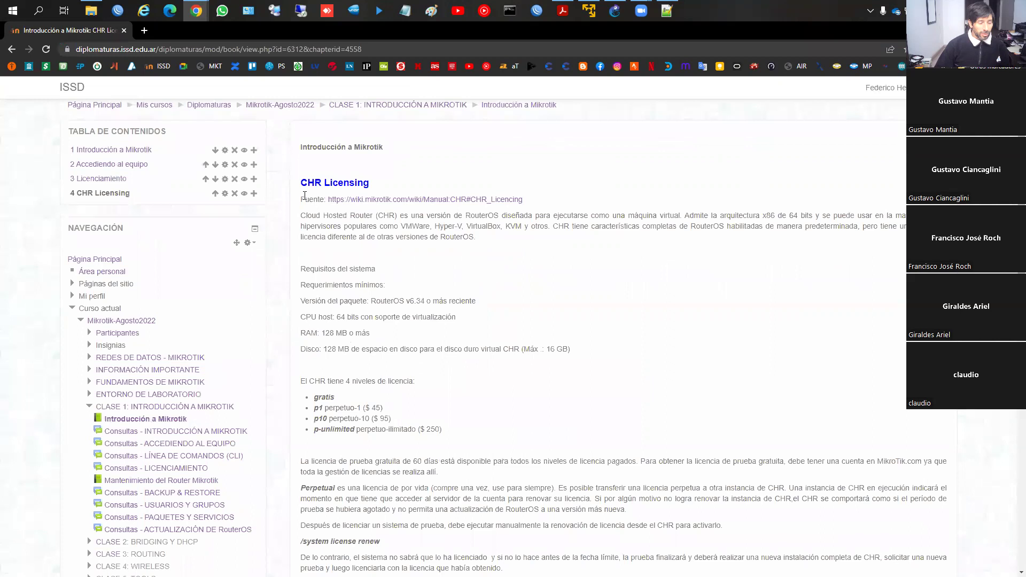
mouse_move(292, 170)
mouse_down()
mouse_move(359, 171)
mouse_move(378, 193)
mouse_move(308, 192)
mouse_up()
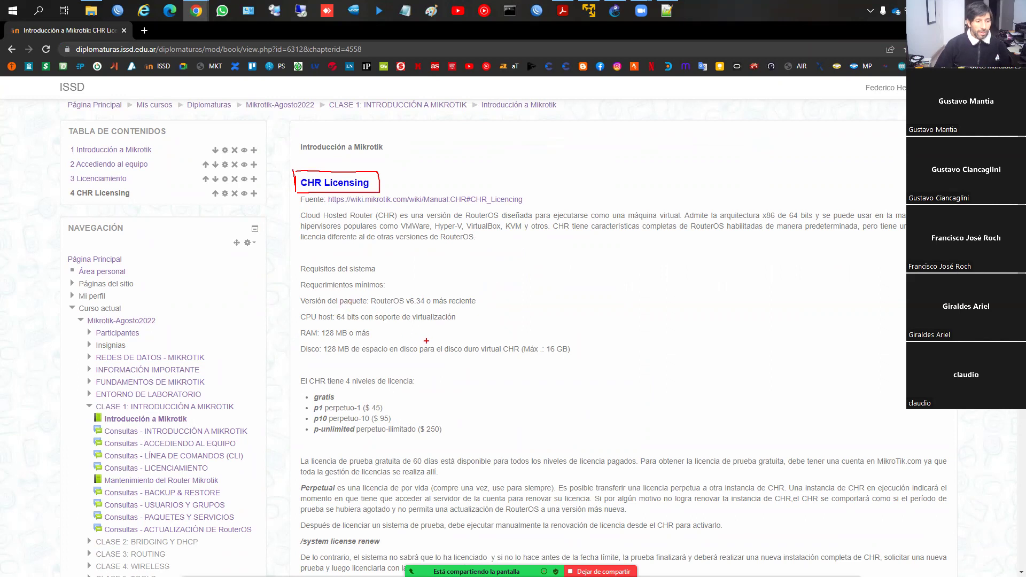
scroll(410, 353, down, 2)
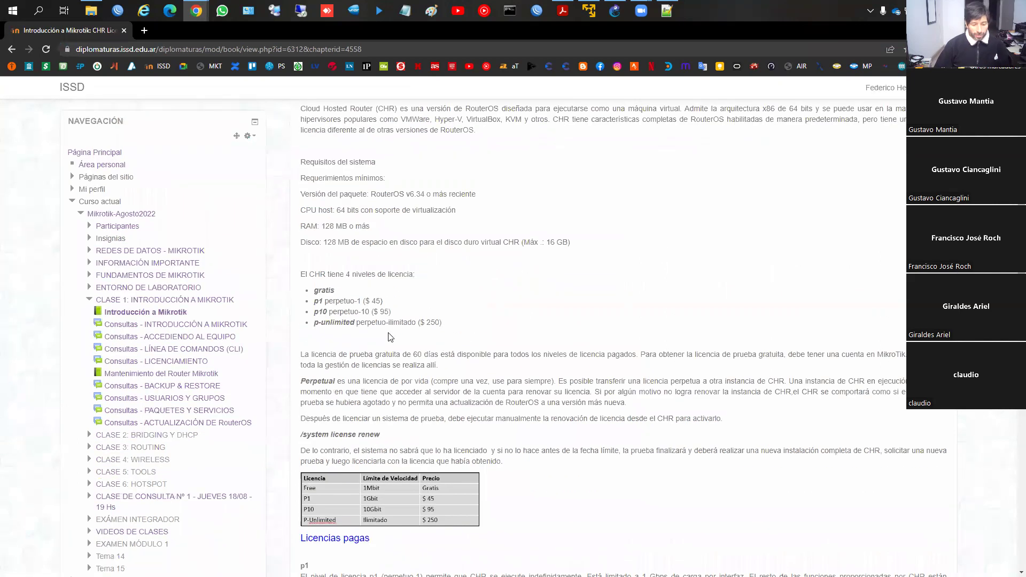
drag(299, 290, 345, 290)
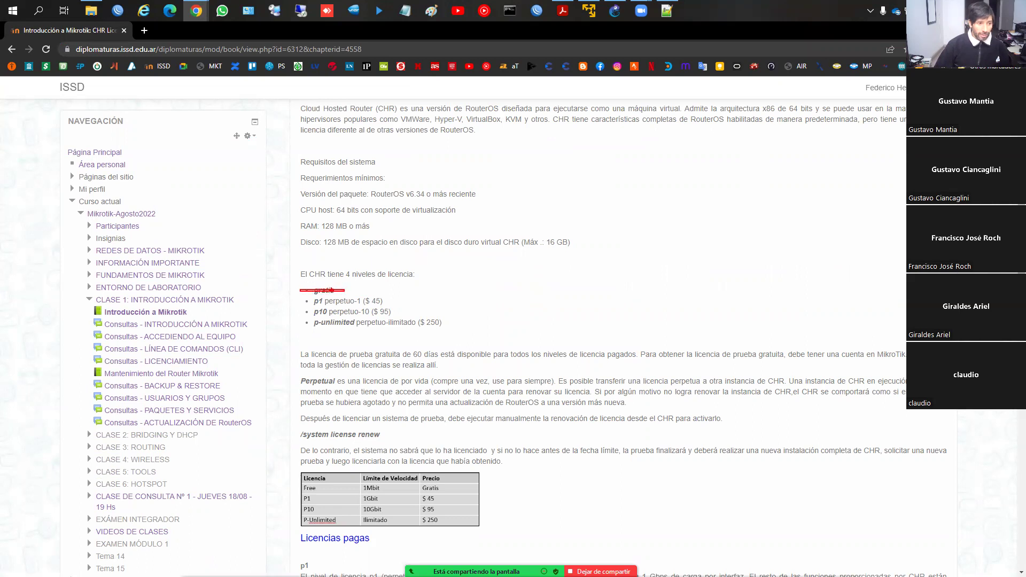
drag(297, 284, 351, 296)
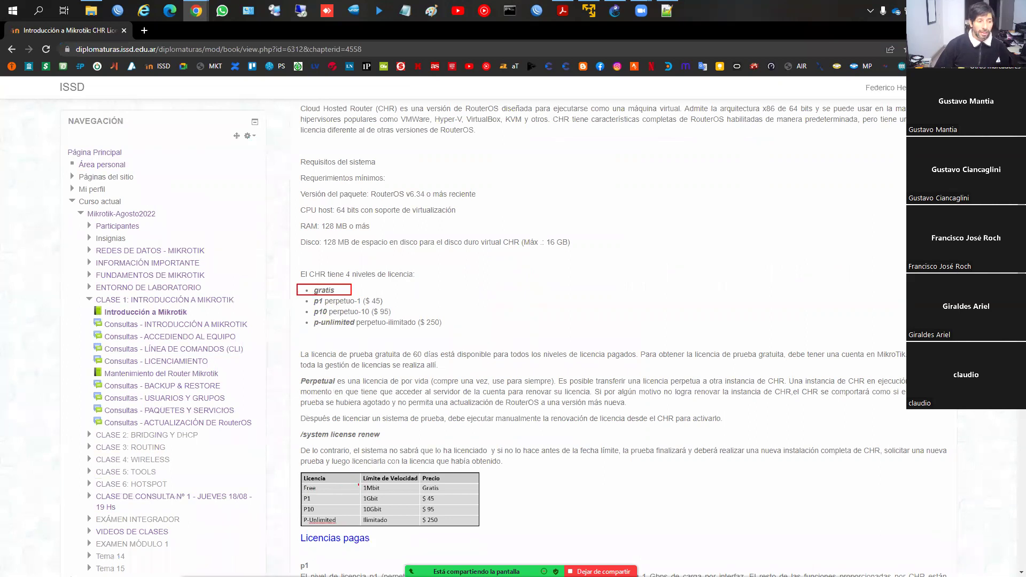
mouse_move(359, 487)
mouse_down()
mouse_move(387, 482)
mouse_move(365, 494)
mouse_up()
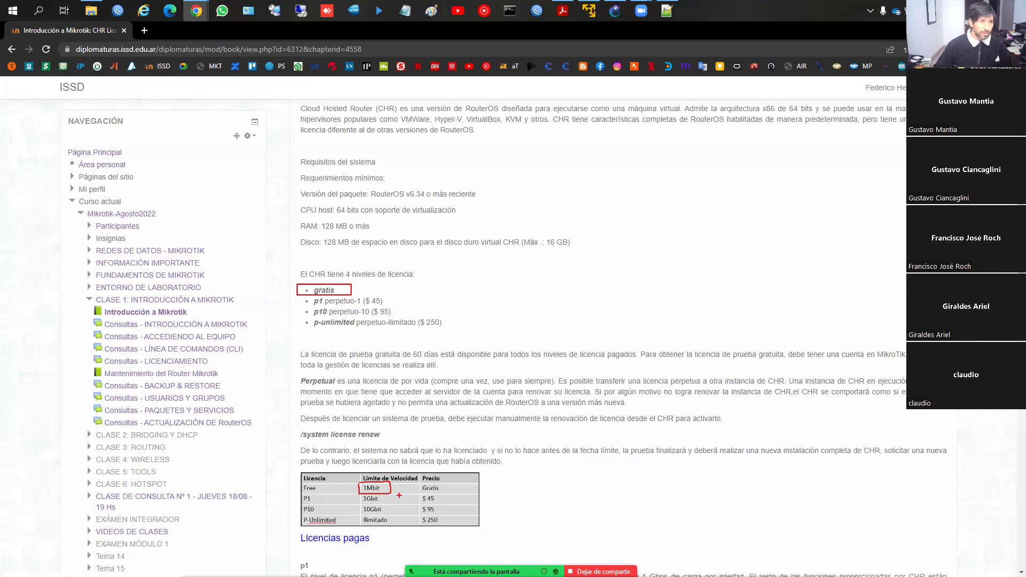
click(118, 11)
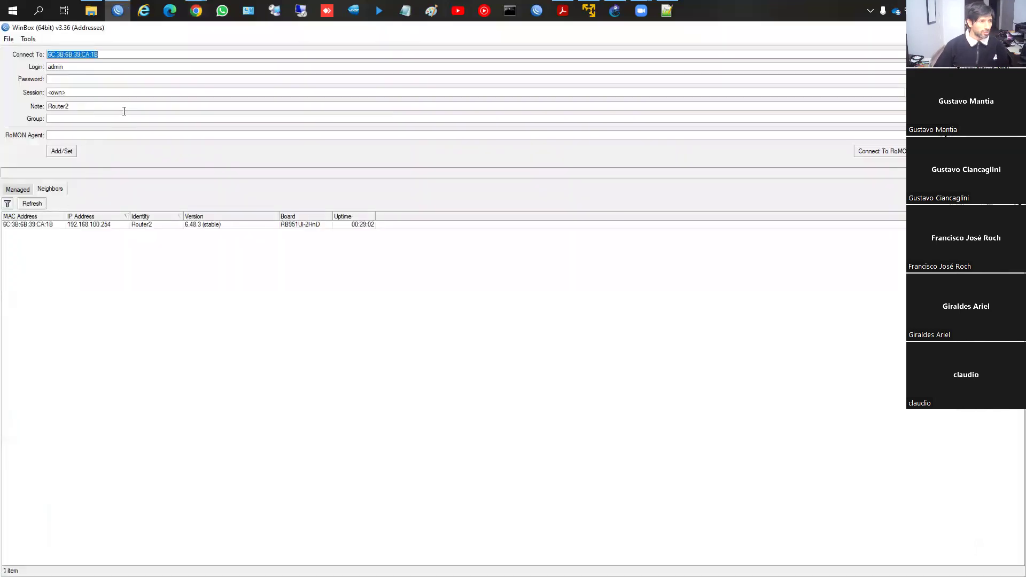
Connect to the Router2 neighbor, maximize the session and close its six leftover windows.
click(101, 224)
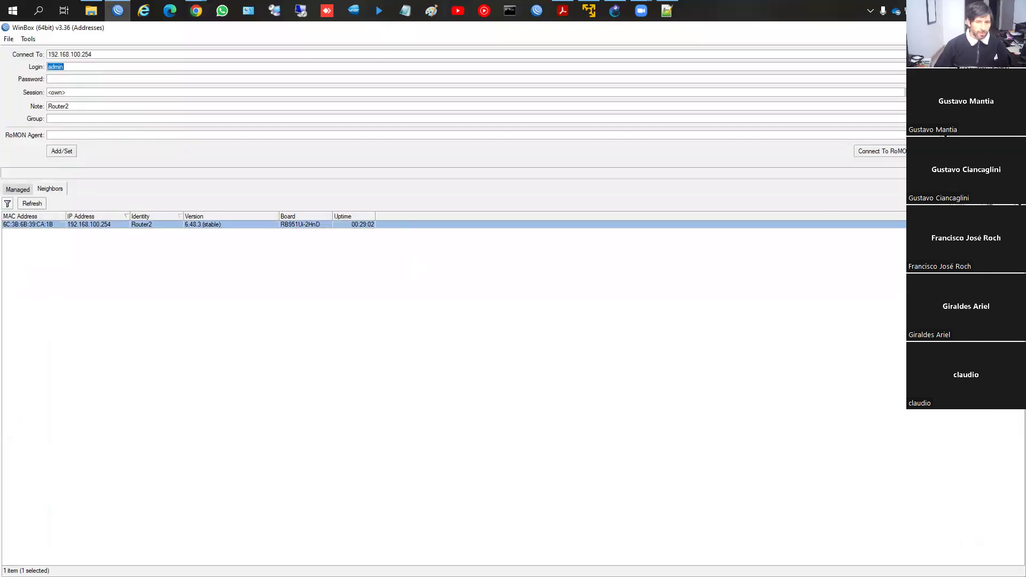
key(Return)
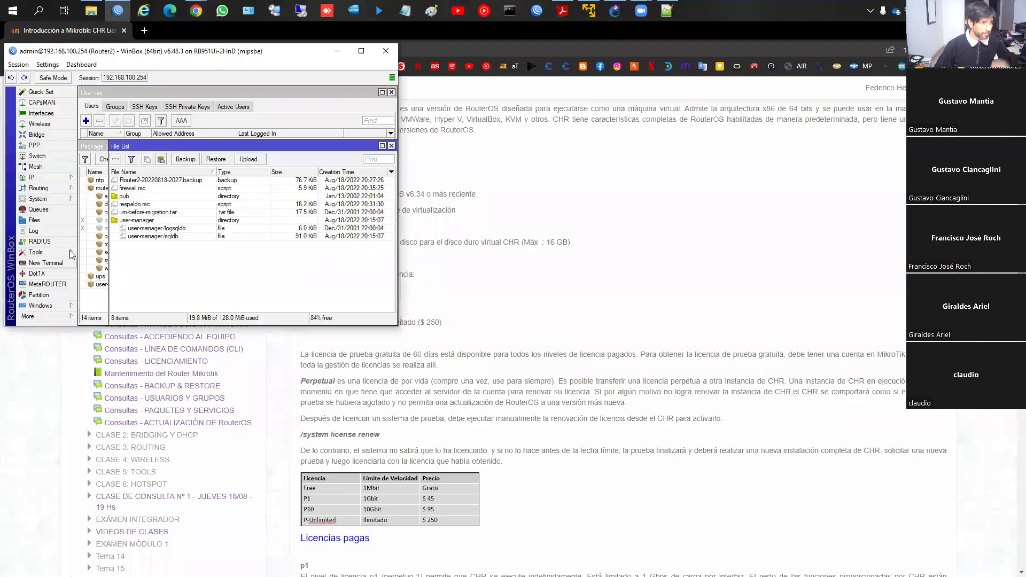
click(362, 51)
click(386, 119)
click(406, 120)
click(420, 120)
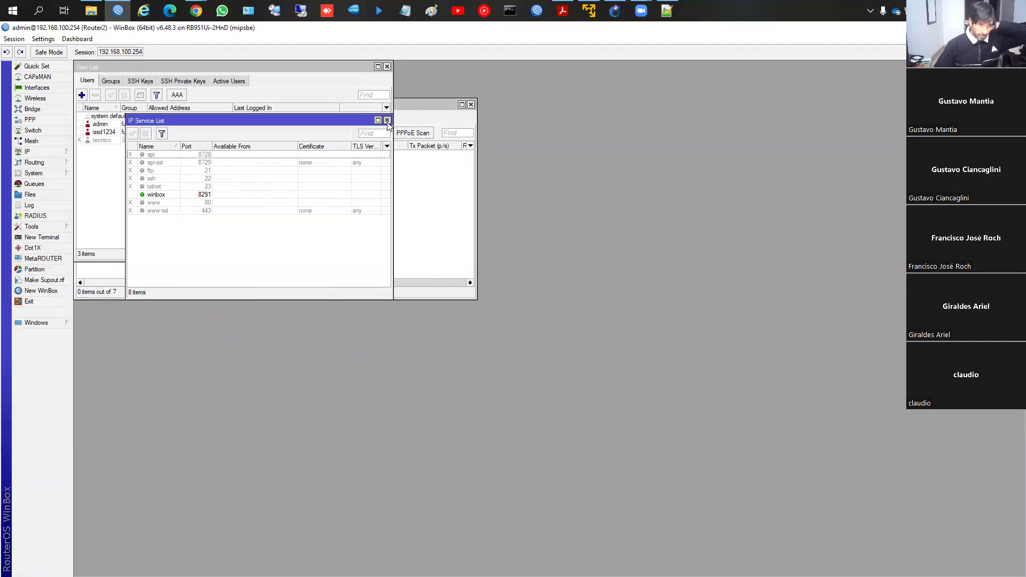
click(471, 105)
click(386, 119)
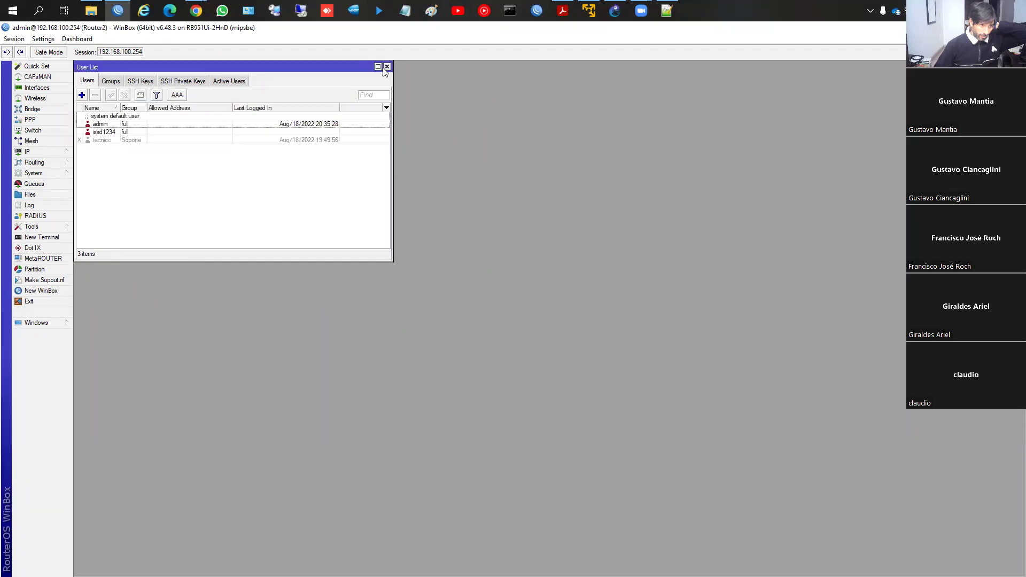
click(387, 67)
Check Router2's licence (level 4) under System > License twice, dismissing it each time.
click(38, 174)
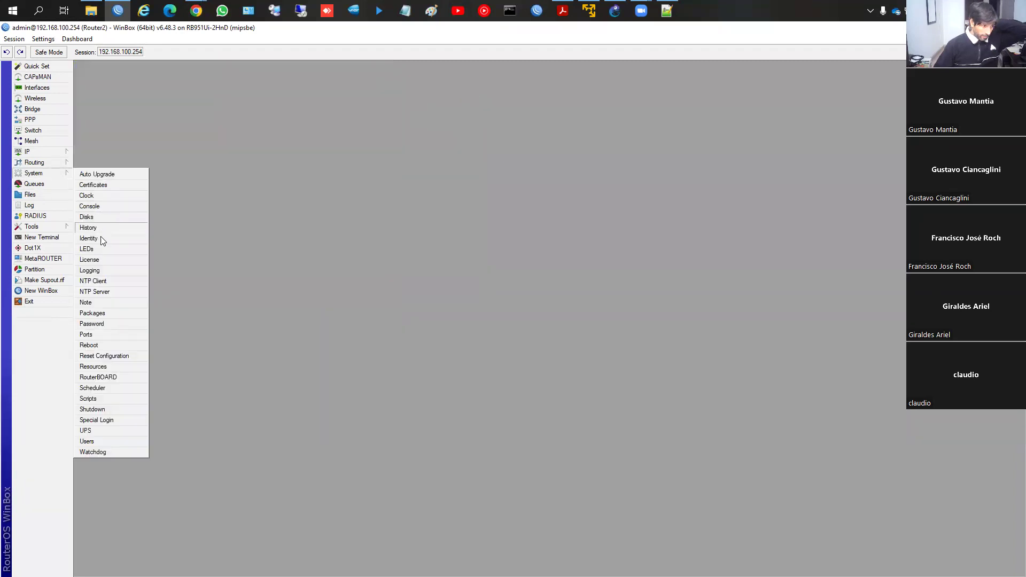
click(107, 259)
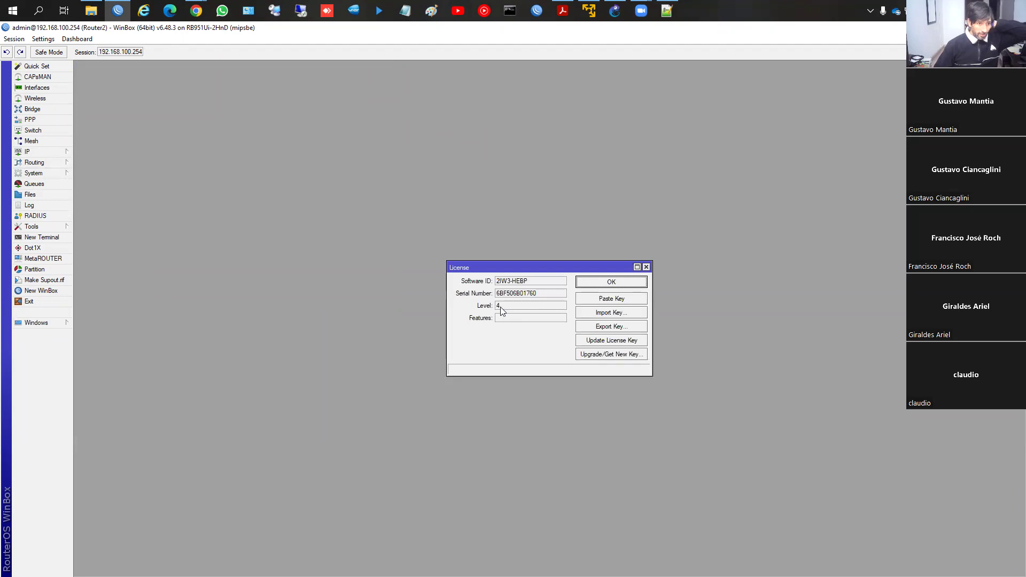
click(585, 284)
click(53, 173)
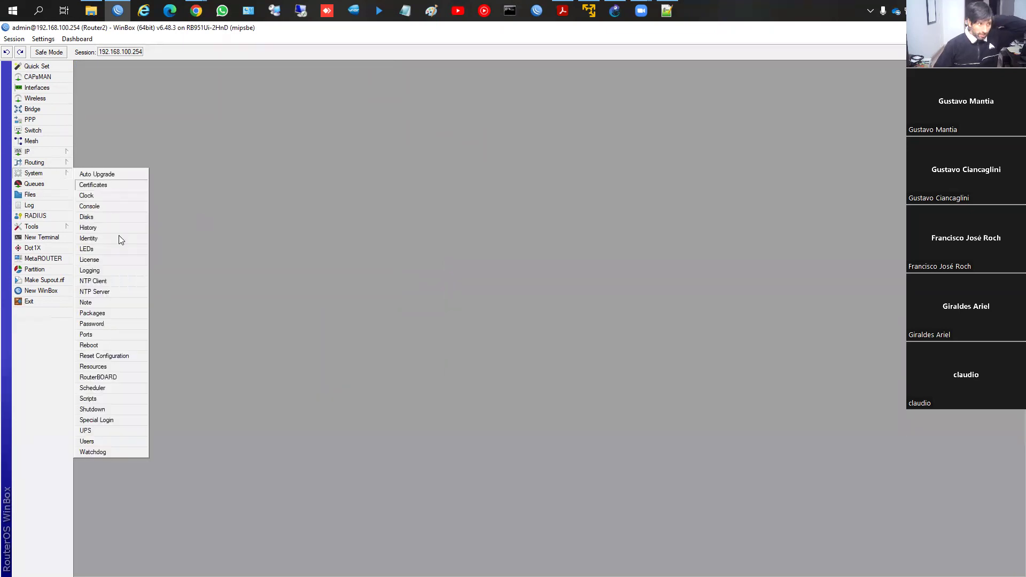
click(95, 260)
click(588, 285)
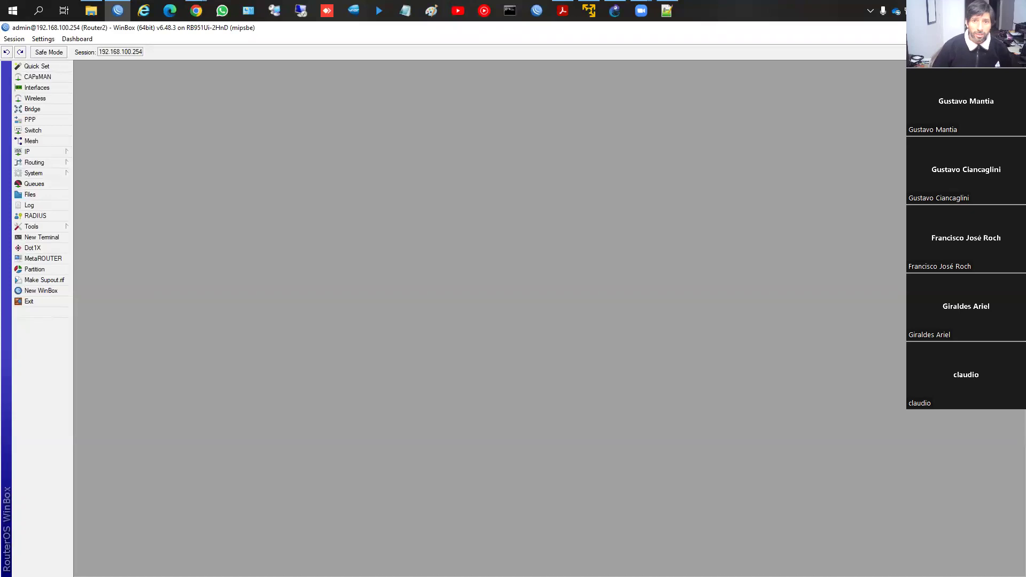
Open YouTube in a new browser tab and go to the FH-COM channel page.
key(alt+Tab)
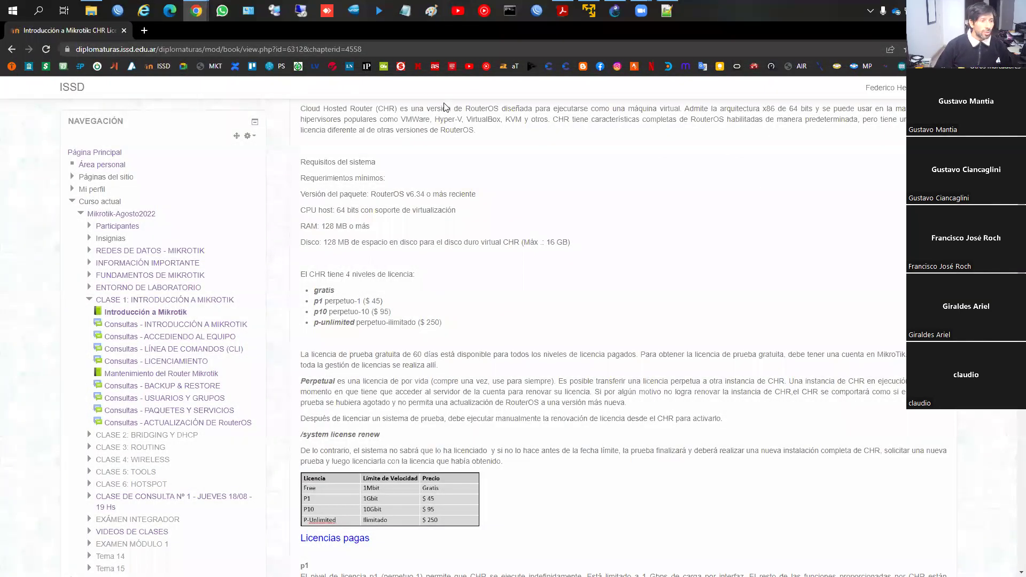
middle_click(472, 72)
click(174, 30)
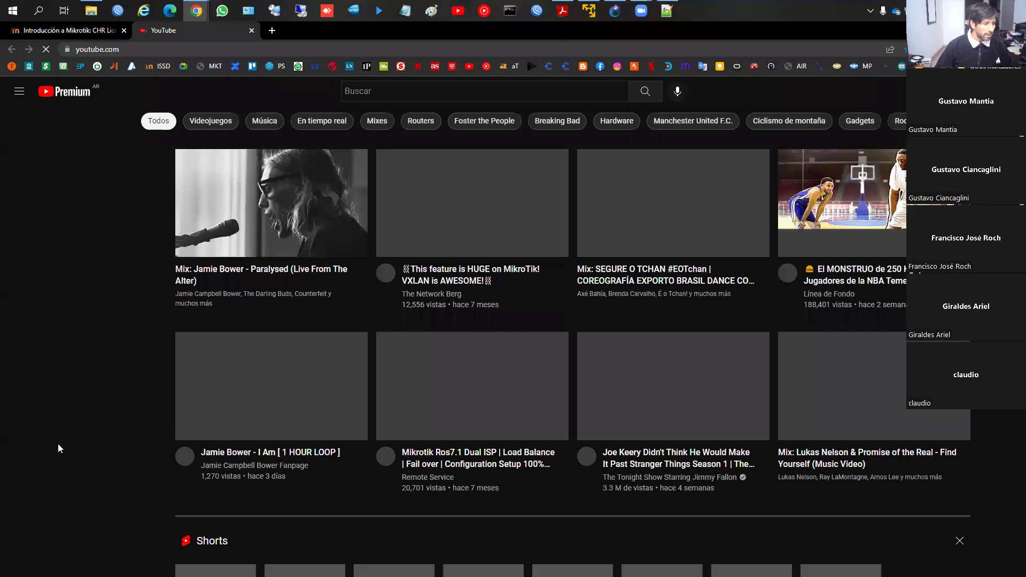
click(52, 485)
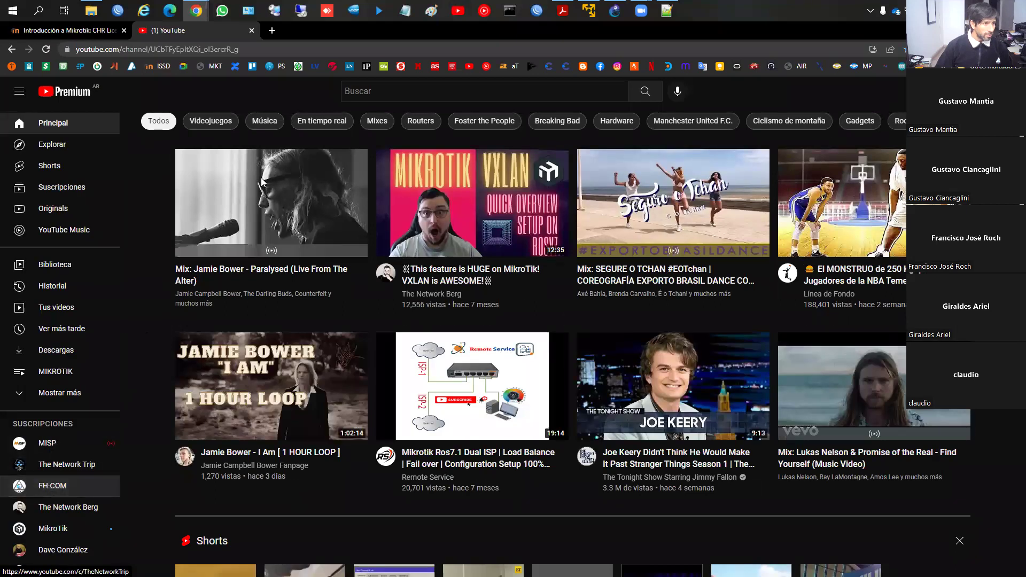
Copy the FH-COM channel's web address from the address bar.
click(266, 50)
drag(282, 50, 53, 53)
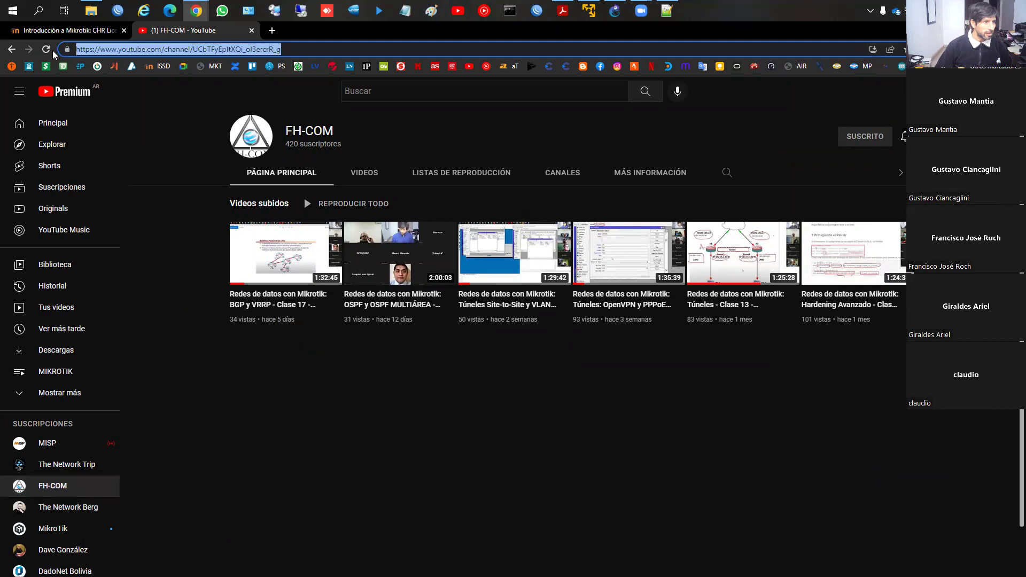
right_click(100, 52)
click(133, 131)
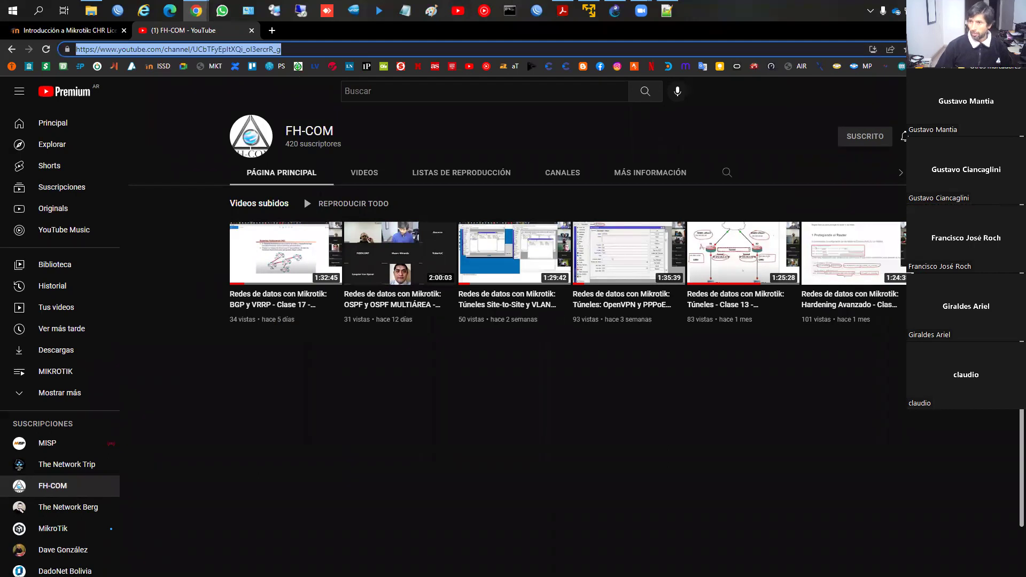
Bring the Zoom meeting forward and show the channel's Videos tab.
key(alt+Tab)
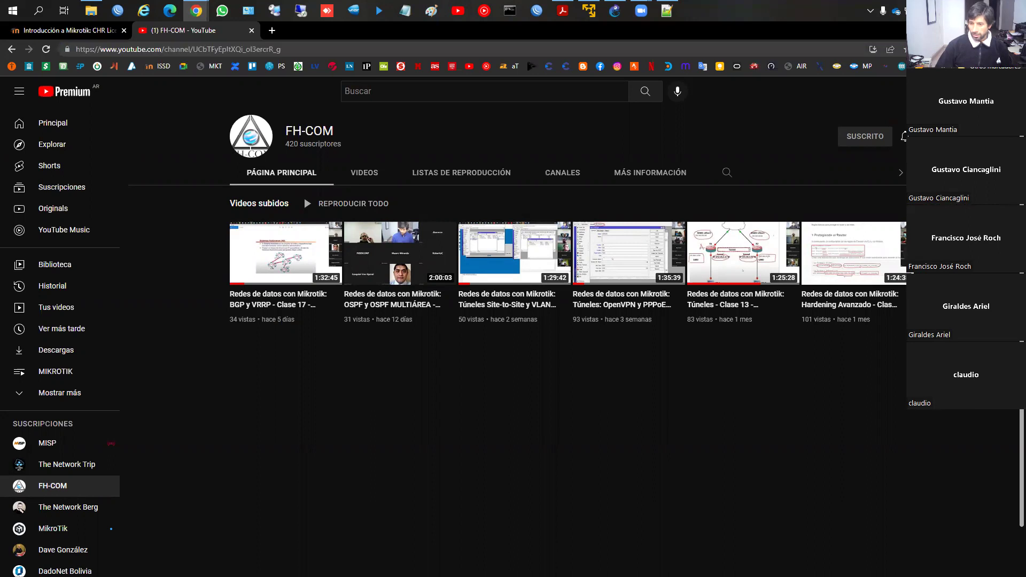
key(alt+Tab)
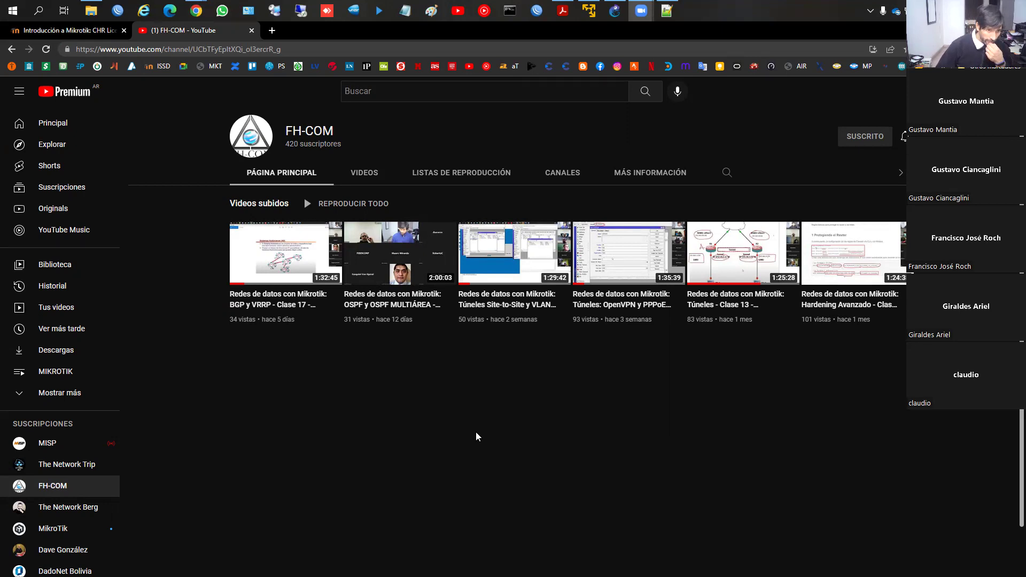
click(375, 175)
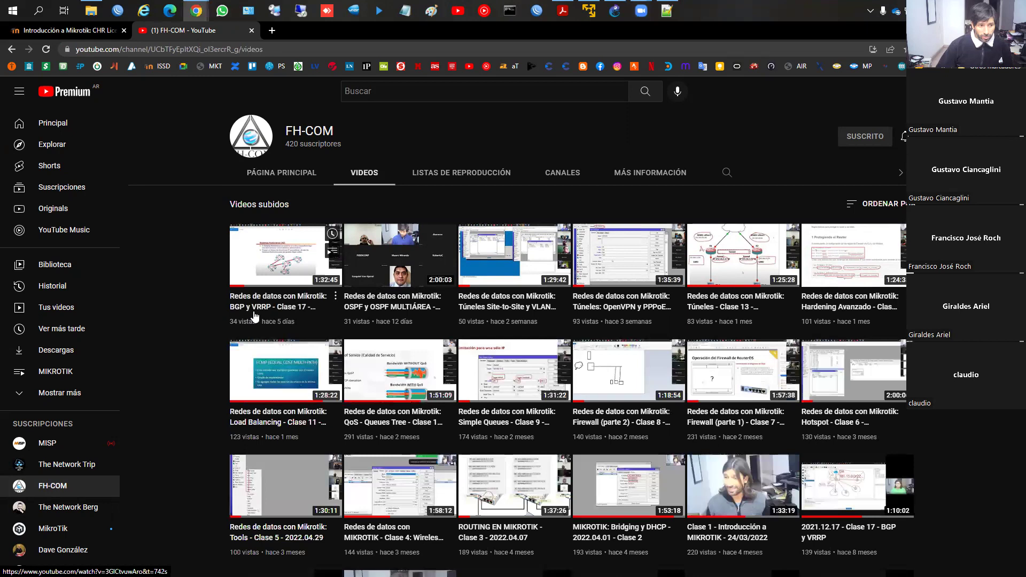
Browse FH-COM's uploads and open 'Envío de archivos de configuración (backup y export)'.
scroll(895, 425, down, 15)
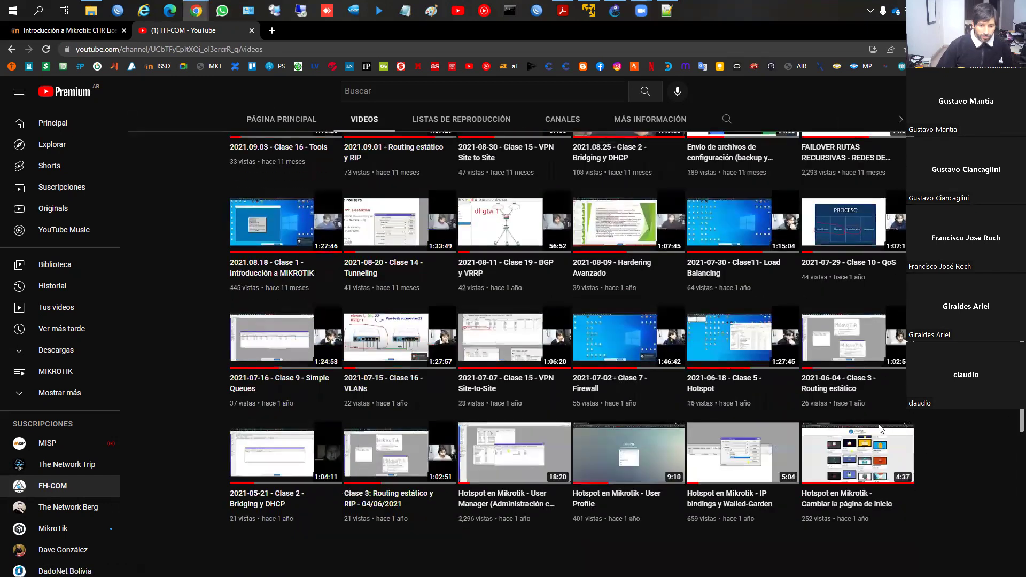
scroll(855, 443, down, 8)
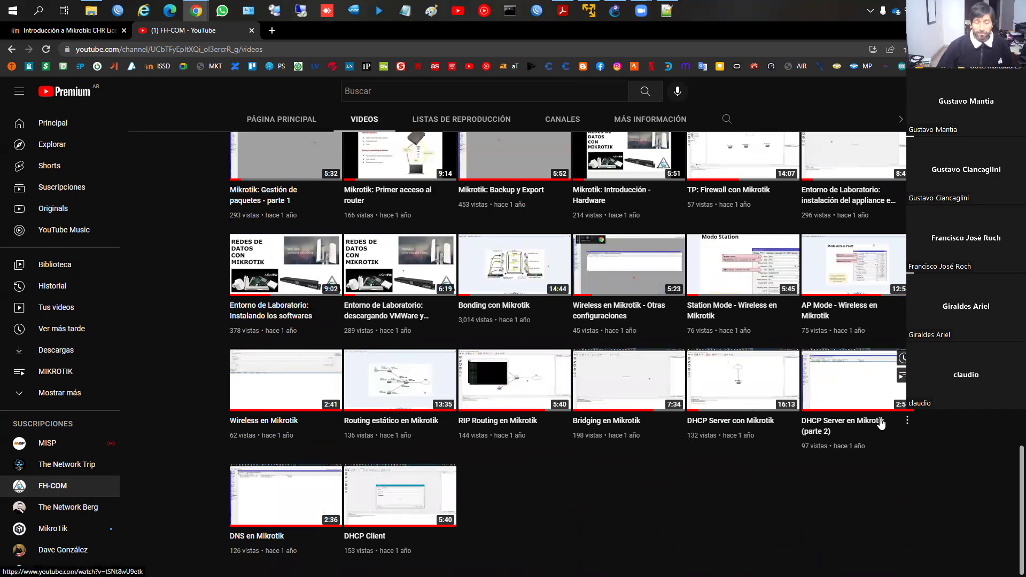
scroll(447, 352, up, 5)
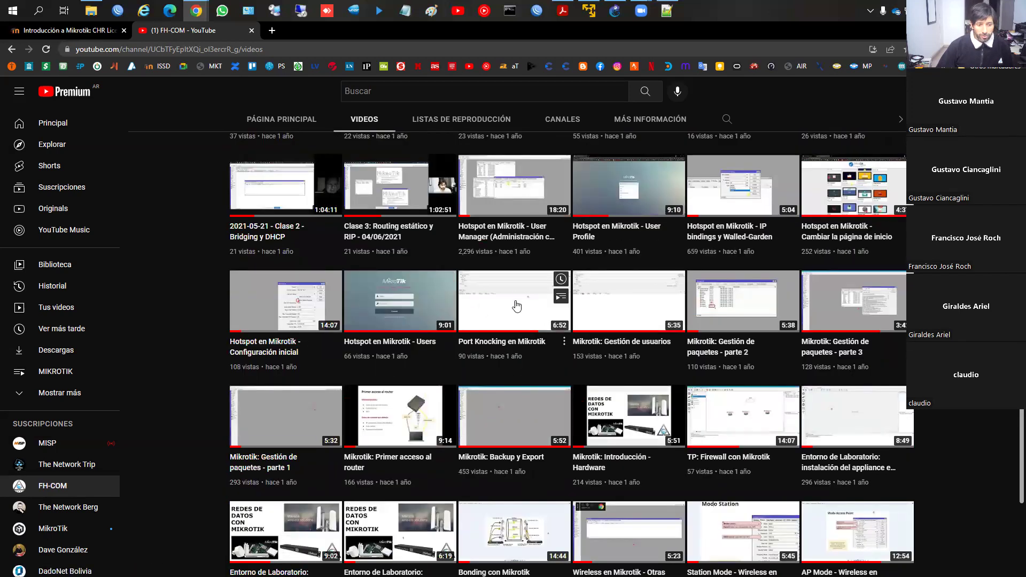
scroll(641, 342, up, 3)
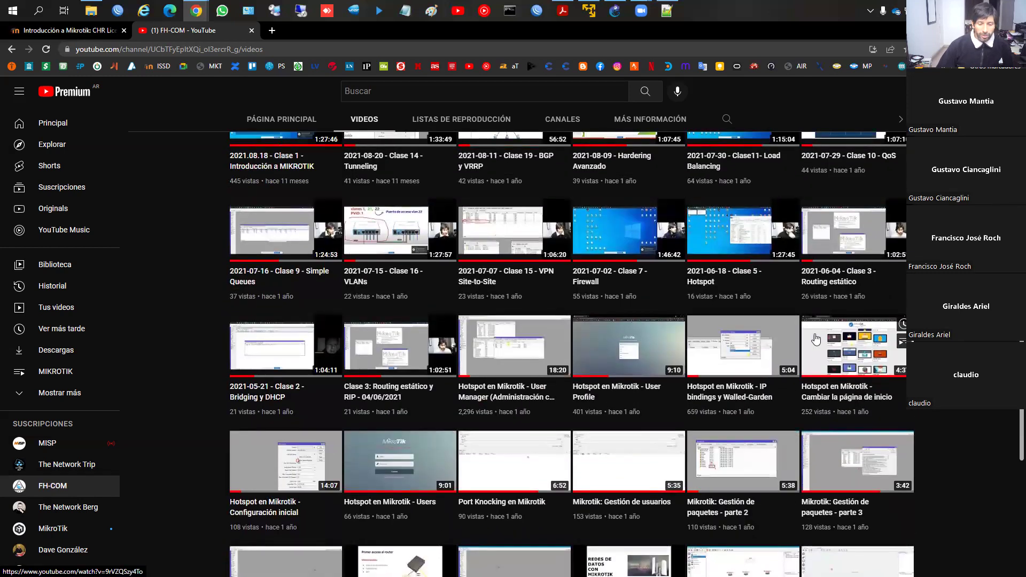
scroll(561, 326, up, 1)
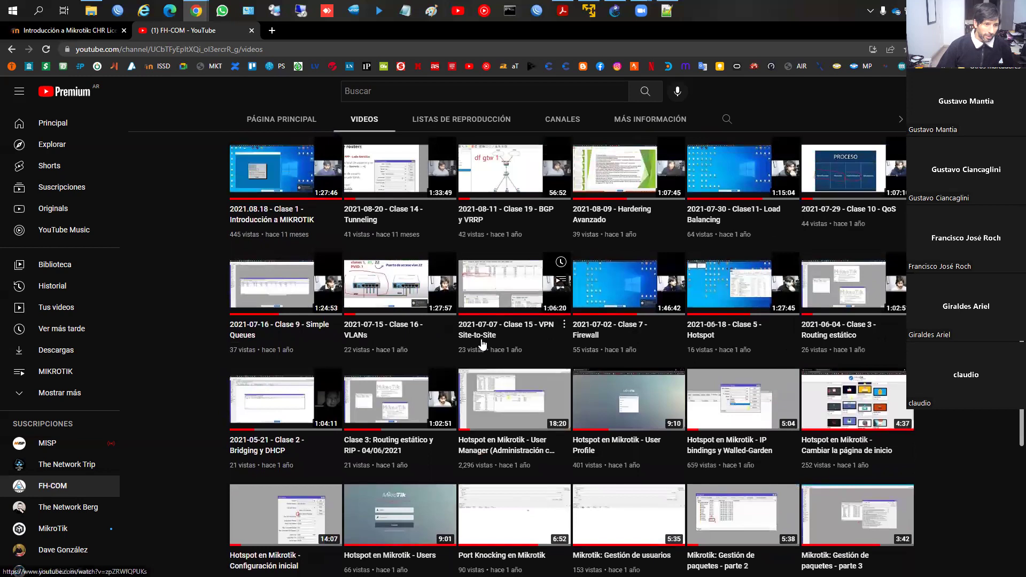
scroll(561, 330, up, 1)
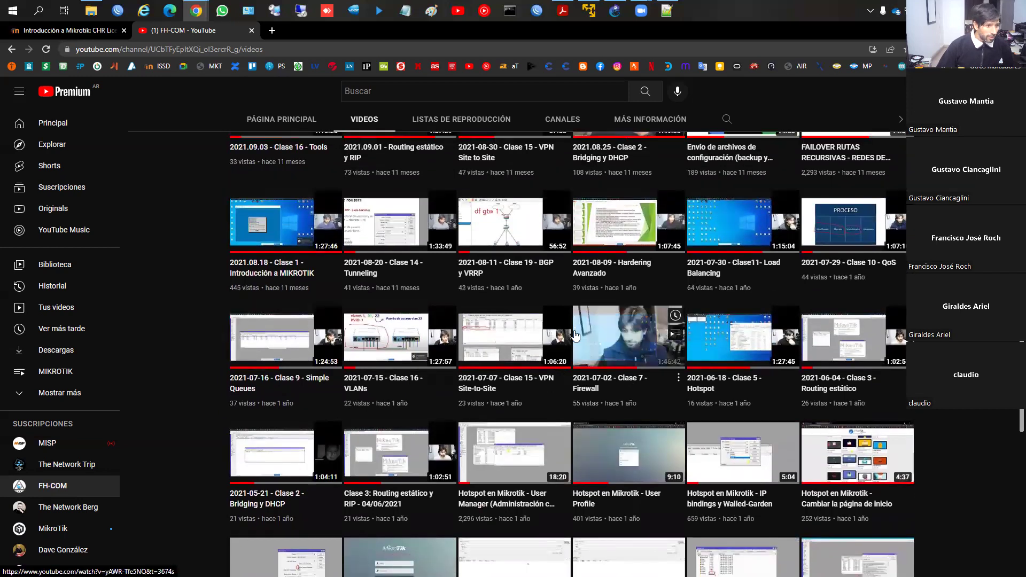
scroll(569, 335, up, 3)
scroll(691, 320, up, 1)
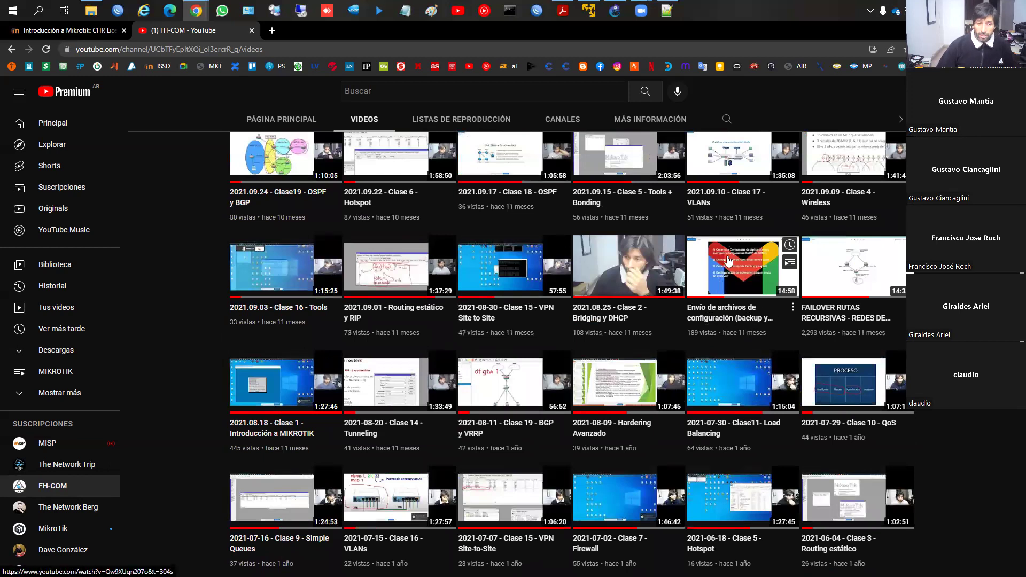
scroll(734, 283, down, 1)
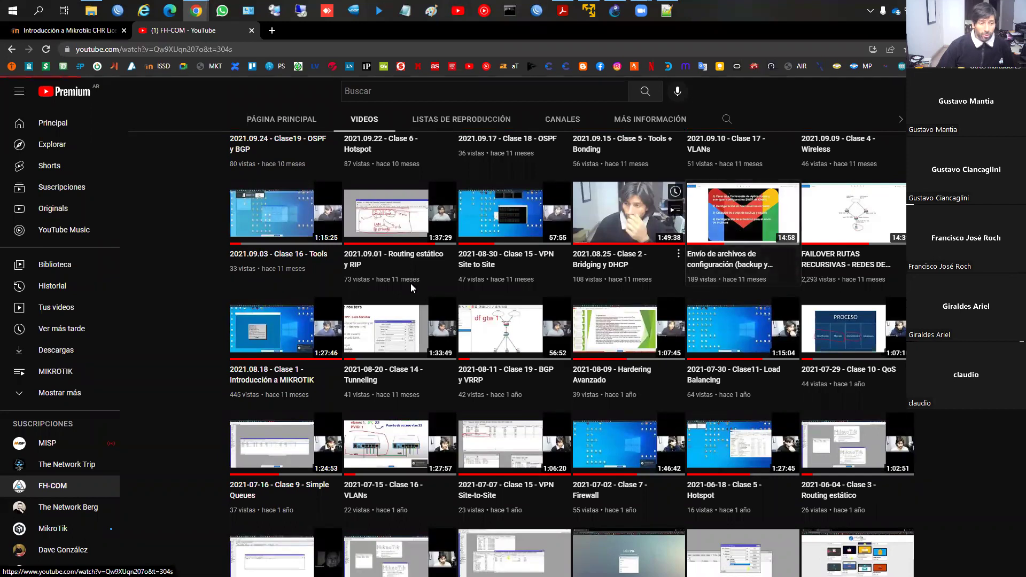
click(736, 231)
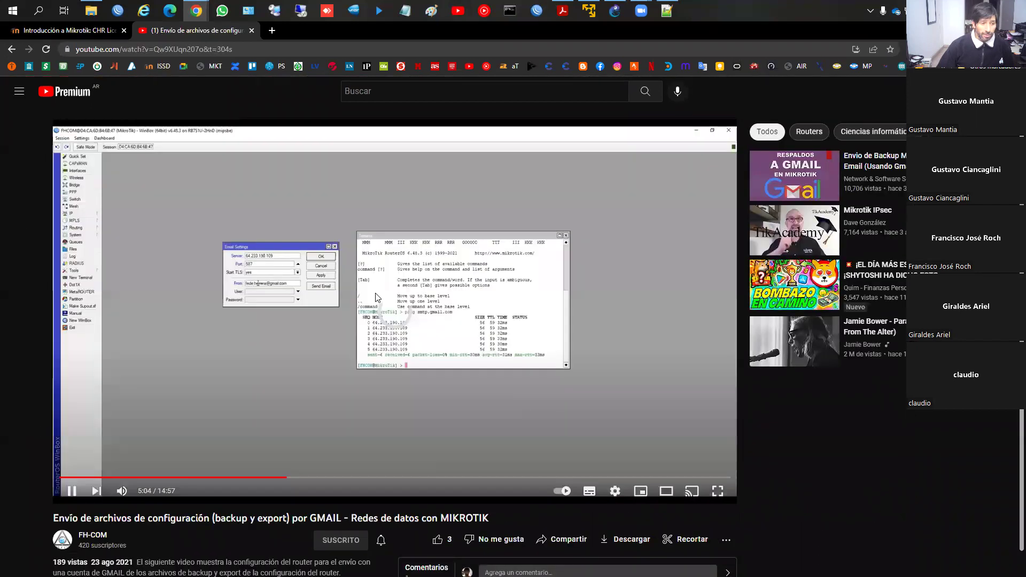
Pause the Gmail backup video at 5:04, skim its watch page, and go back to the videos list.
click(143, 331)
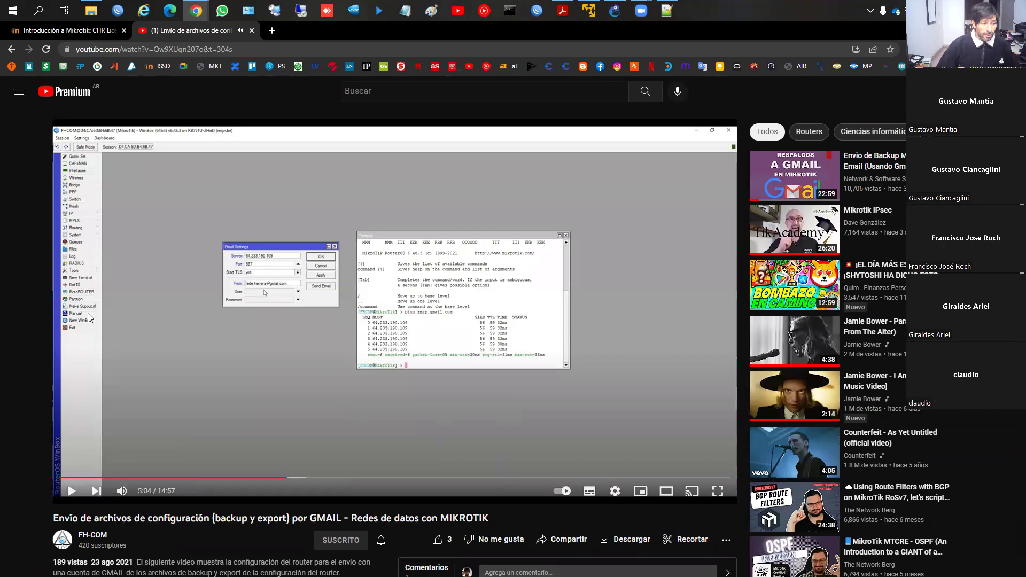
scroll(250, 461, down, 2)
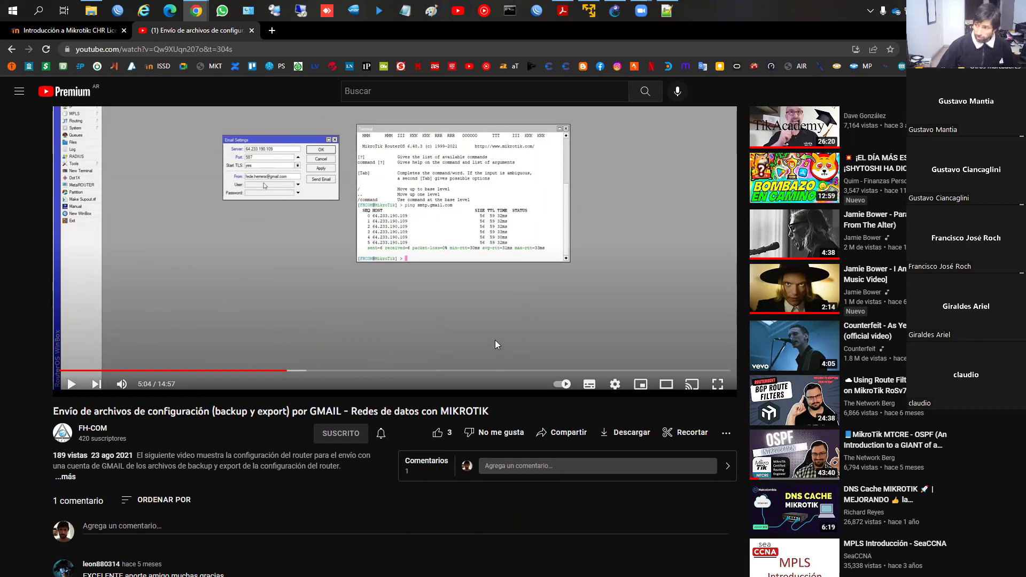
scroll(494, 340, up, 2)
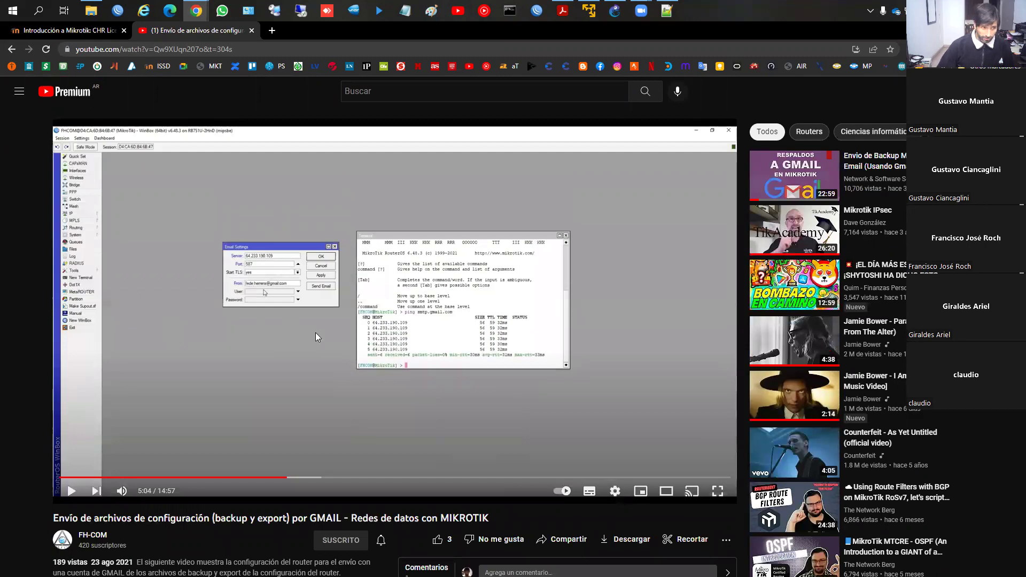
click(11, 48)
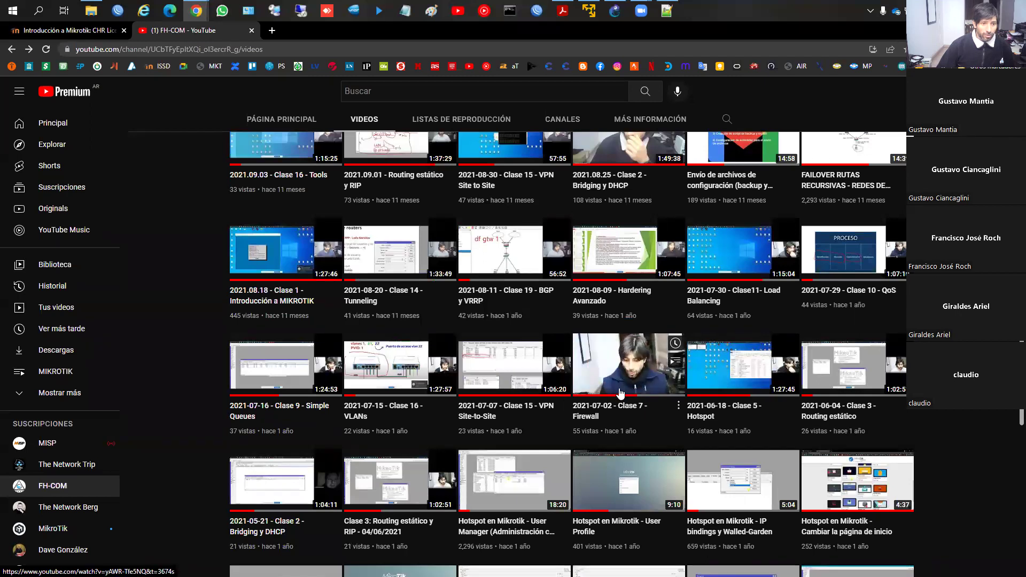
Scroll up through FH-COM's Videos grid to the channel header, then show the desktop with Win+D.
scroll(631, 396, up, 3)
scroll(620, 387, up, 1)
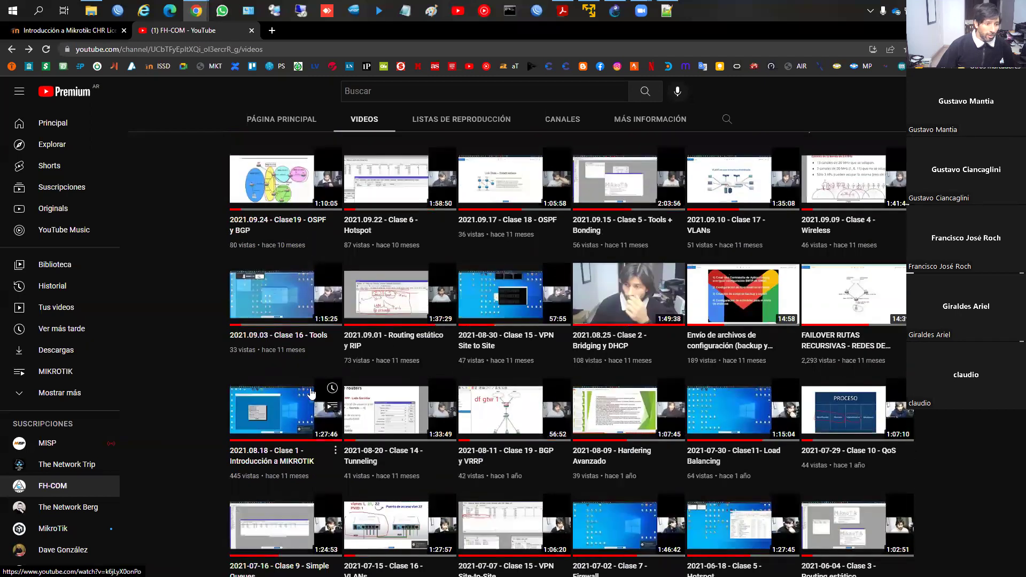
scroll(485, 453, up, 3)
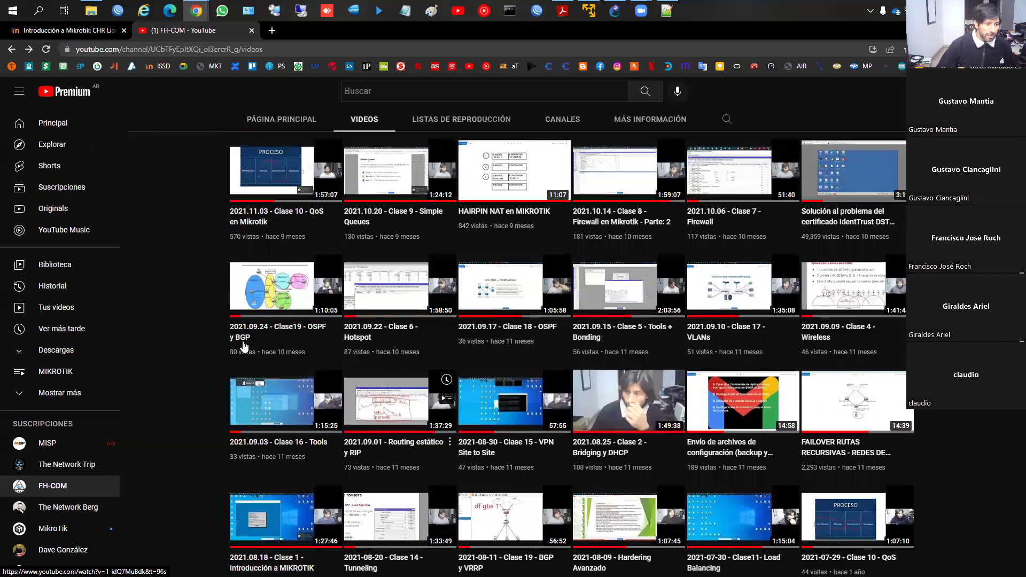
scroll(579, 446, up, 3)
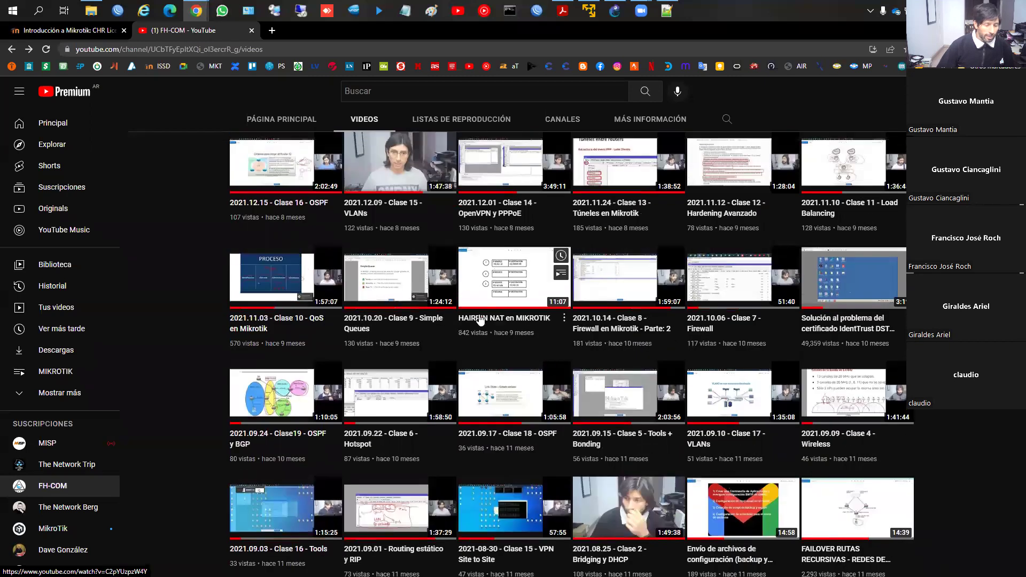
scroll(535, 396, up, 3)
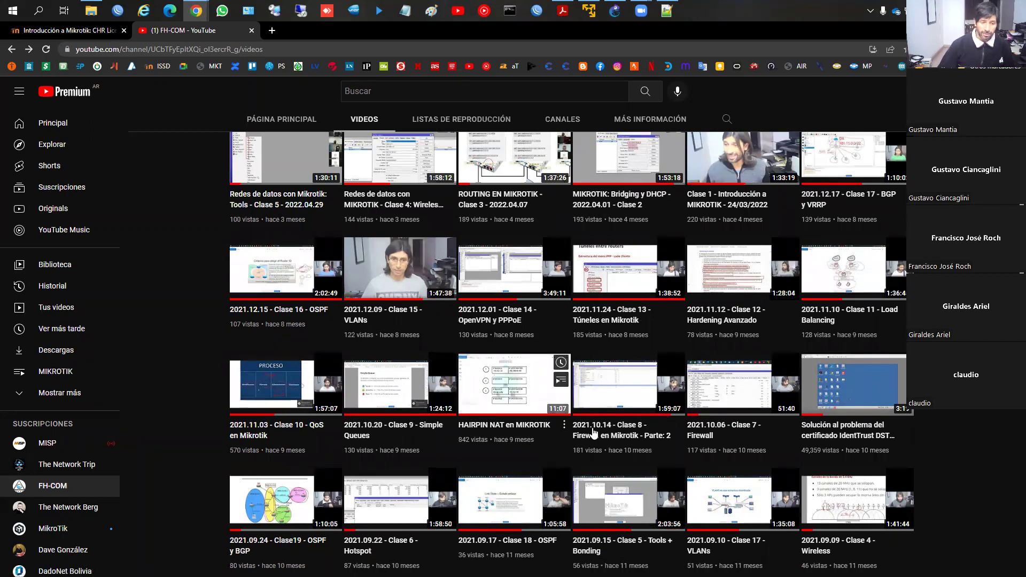
scroll(535, 374, up, 2)
scroll(515, 282, up, 4)
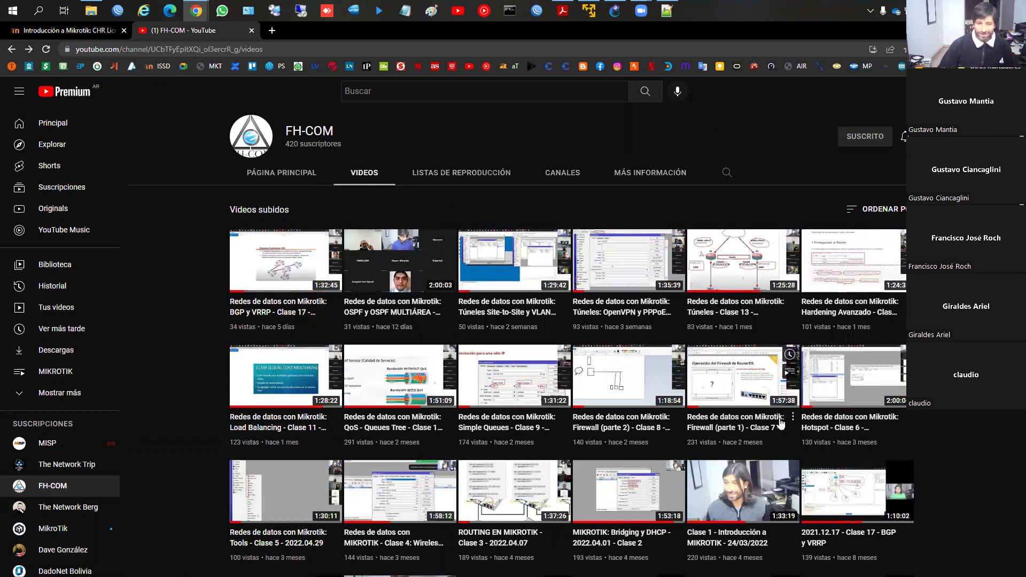
key(super+d)
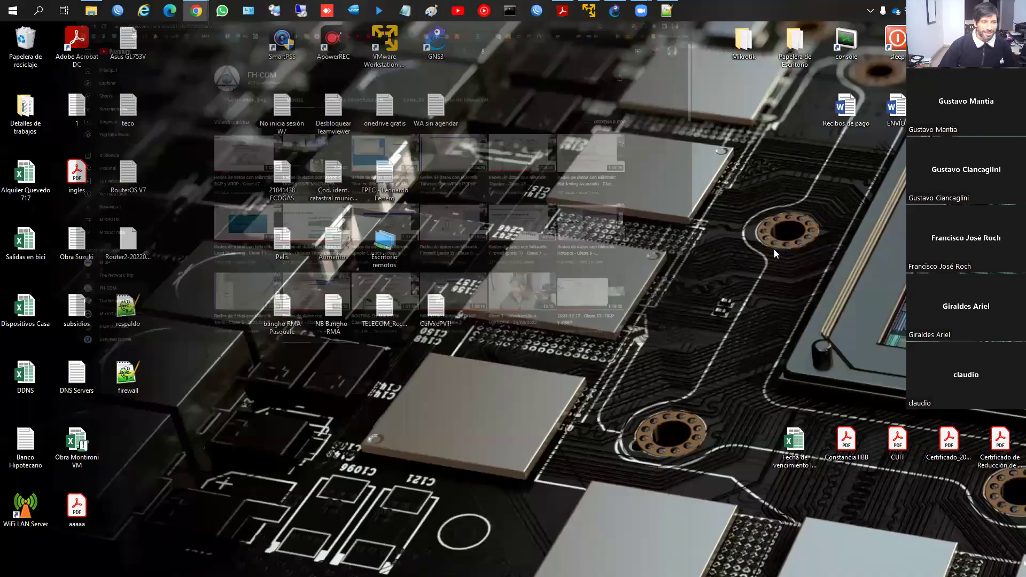
Restore the Chrome window showing FH-COM's Videos tab from the taskbar preview.
mouse_move(197, 11)
click(217, 48)
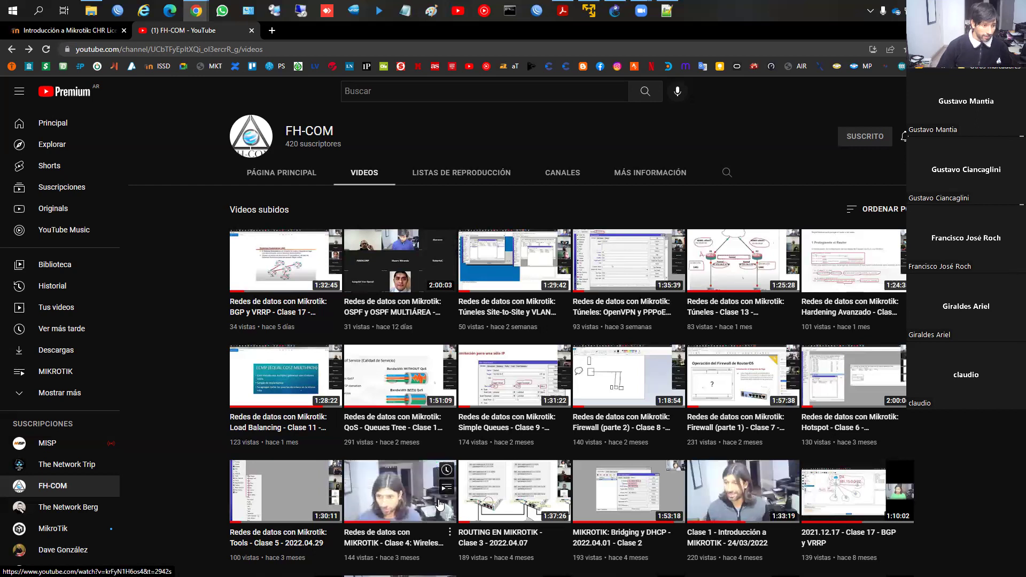
scroll(552, 385, down, 8)
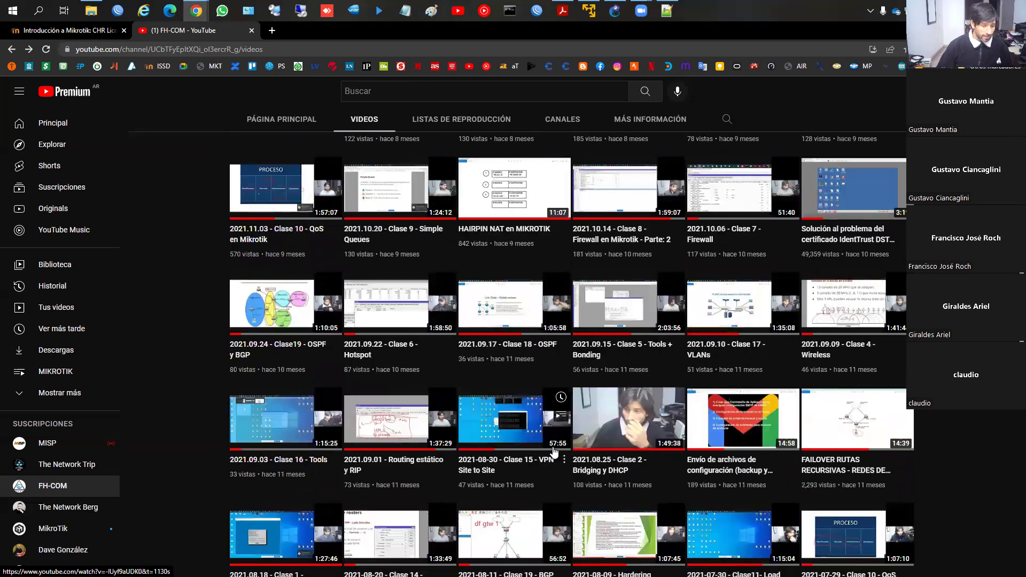
scroll(554, 453, up, 2)
scroll(554, 453, up, 7)
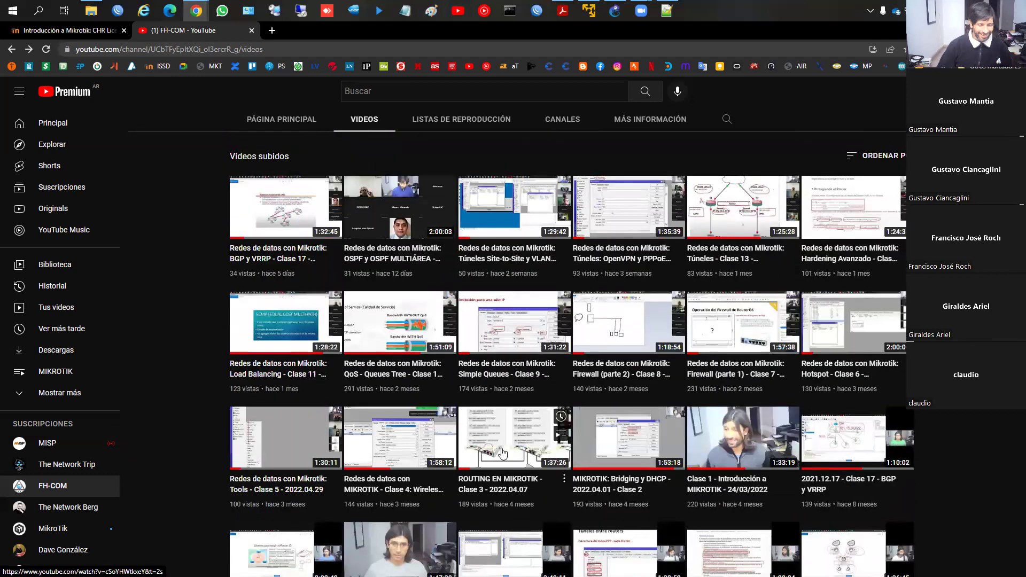
mouse_move(735, 473)
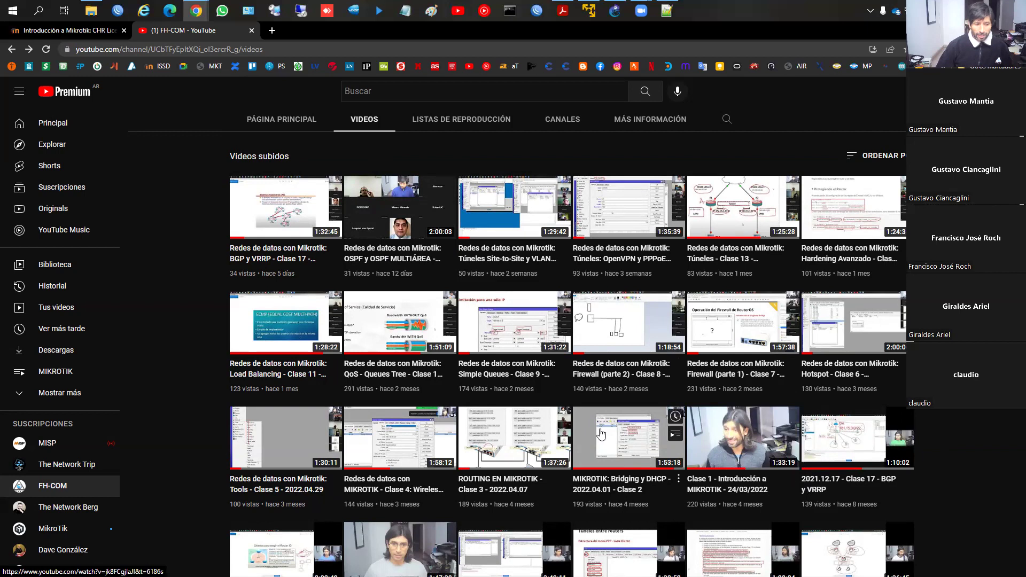
scroll(492, 453, down, 12)
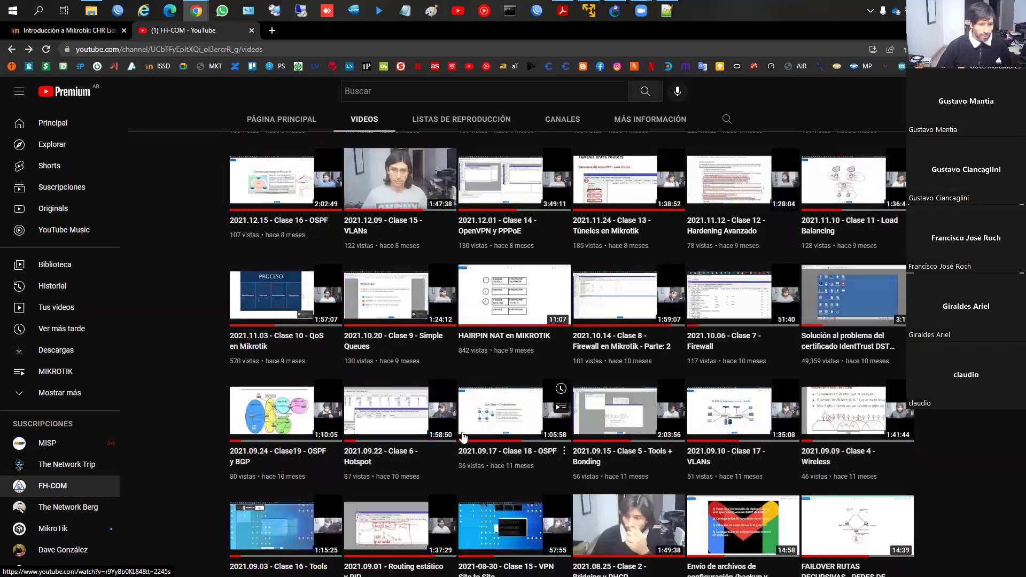
scroll(506, 441, down, 5)
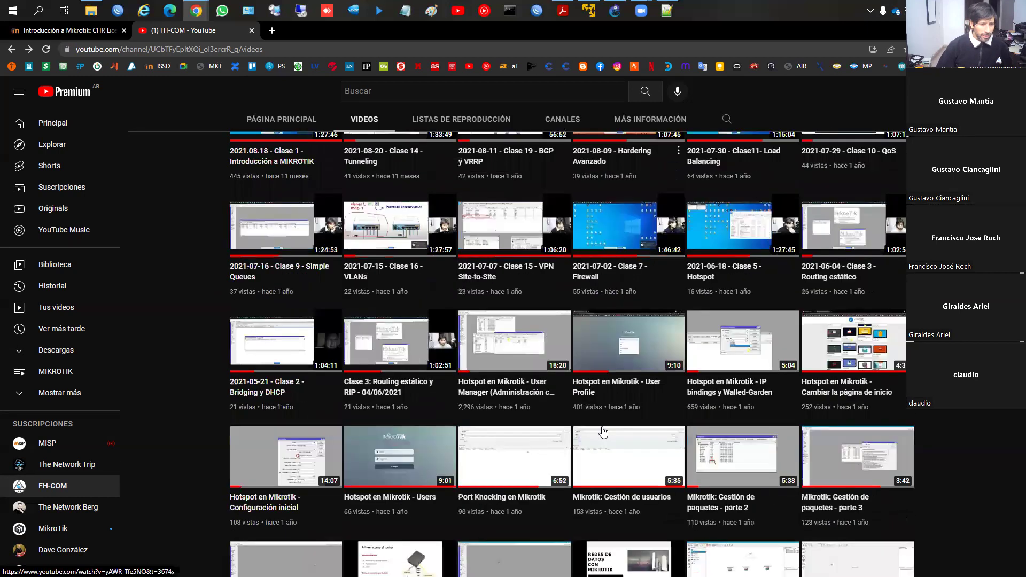
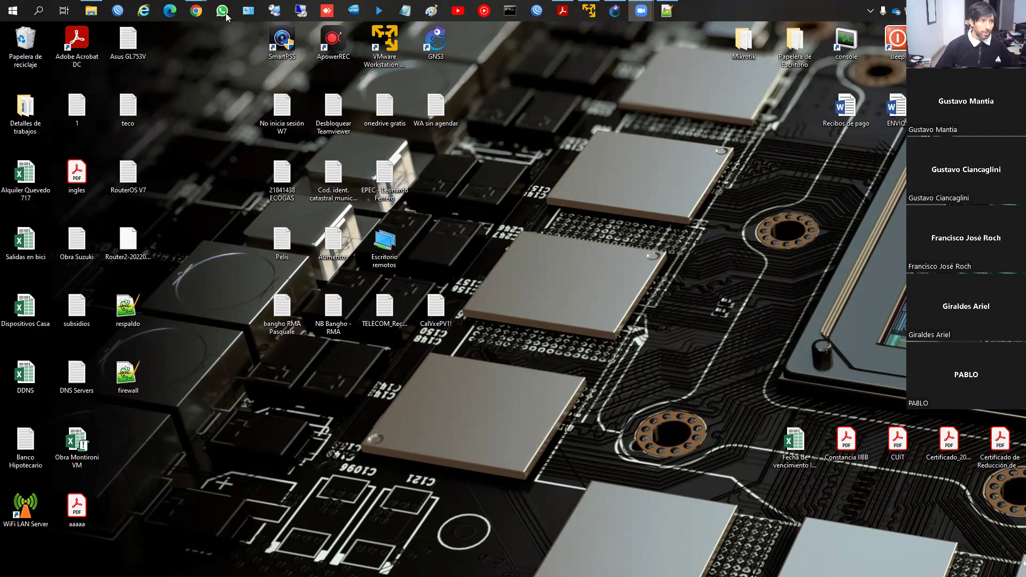
Show the preview thumbnails of the open Chrome windows from the taskbar.
click(196, 12)
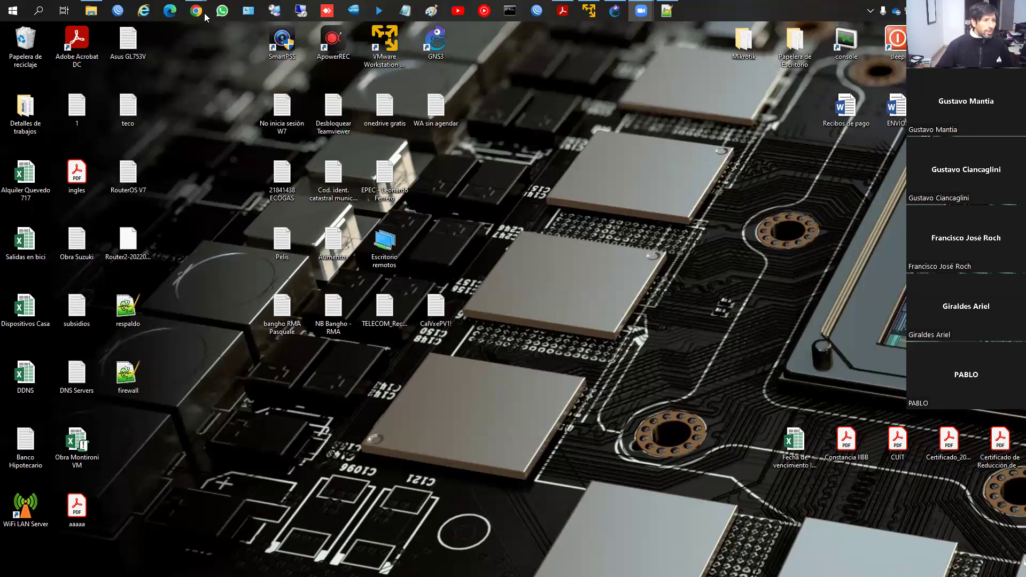
mouse_move(205, 16)
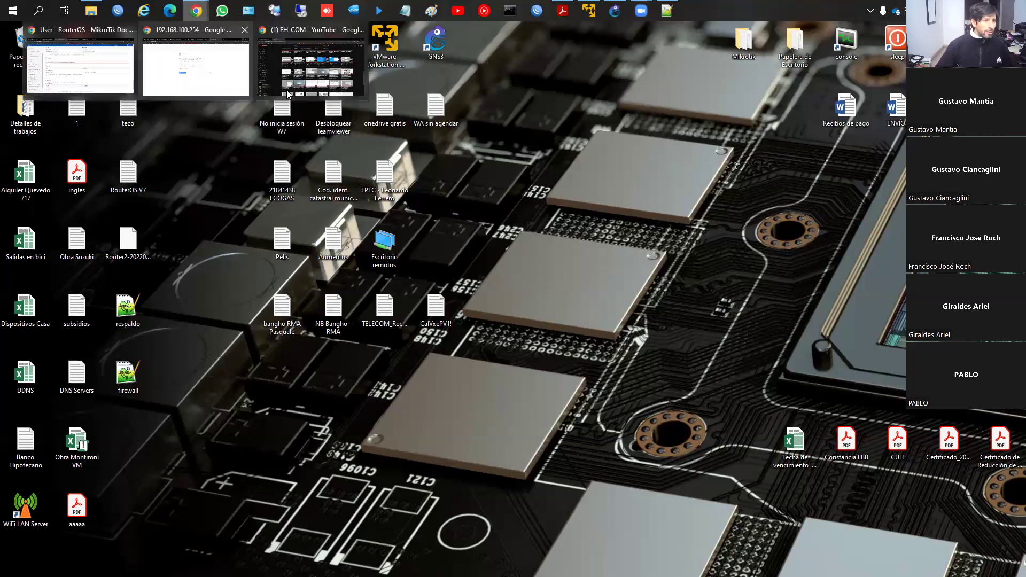
Bring Chrome forward, switch to the MikroTik tab and open the Hardware product catalog.
click(209, 77)
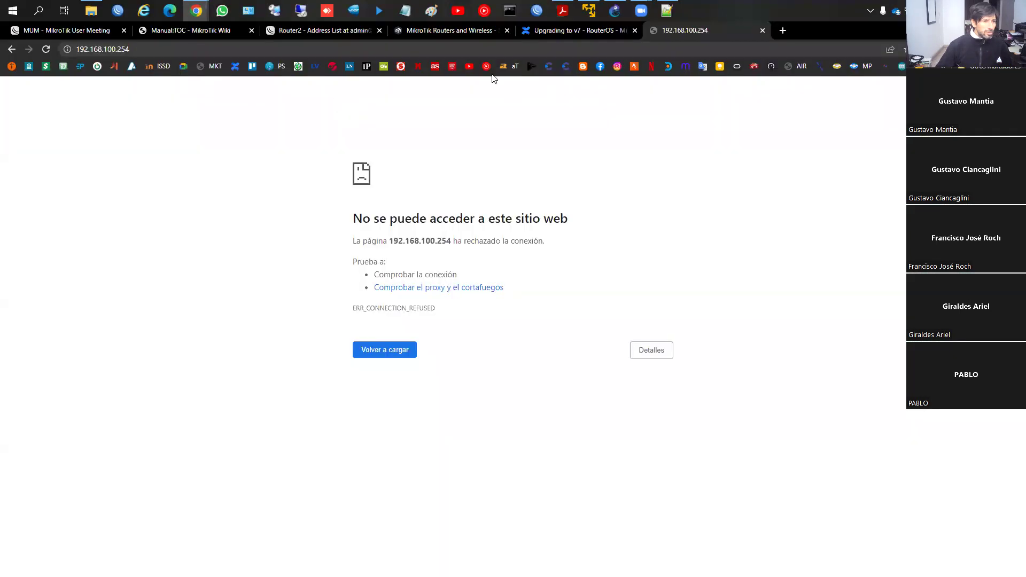
click(441, 33)
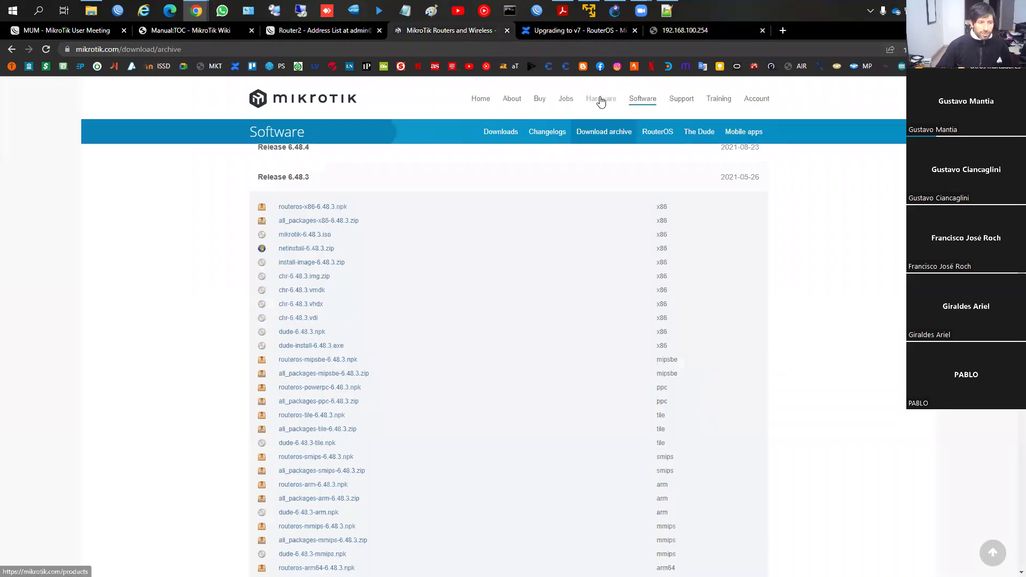
click(588, 138)
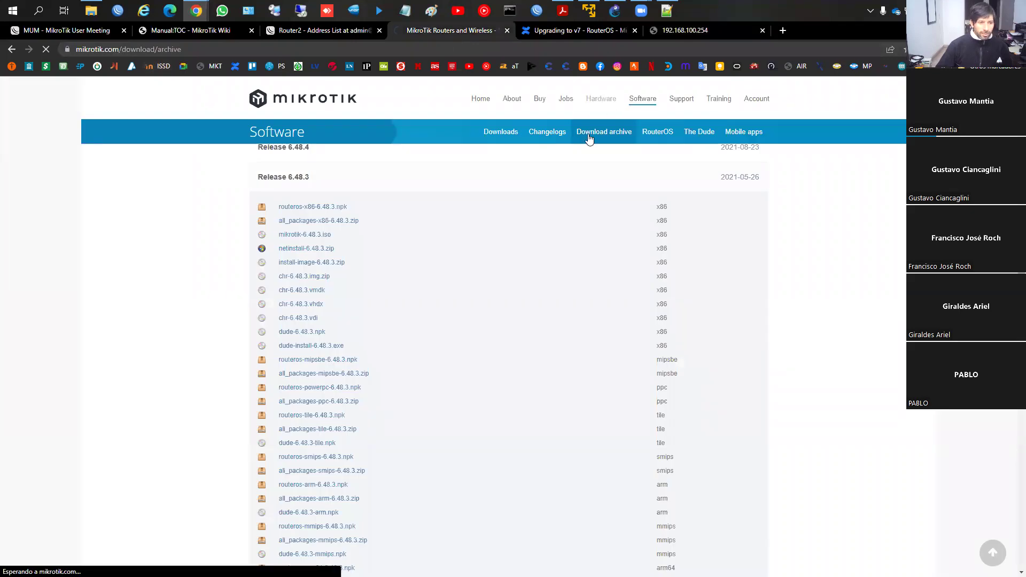
click(605, 103)
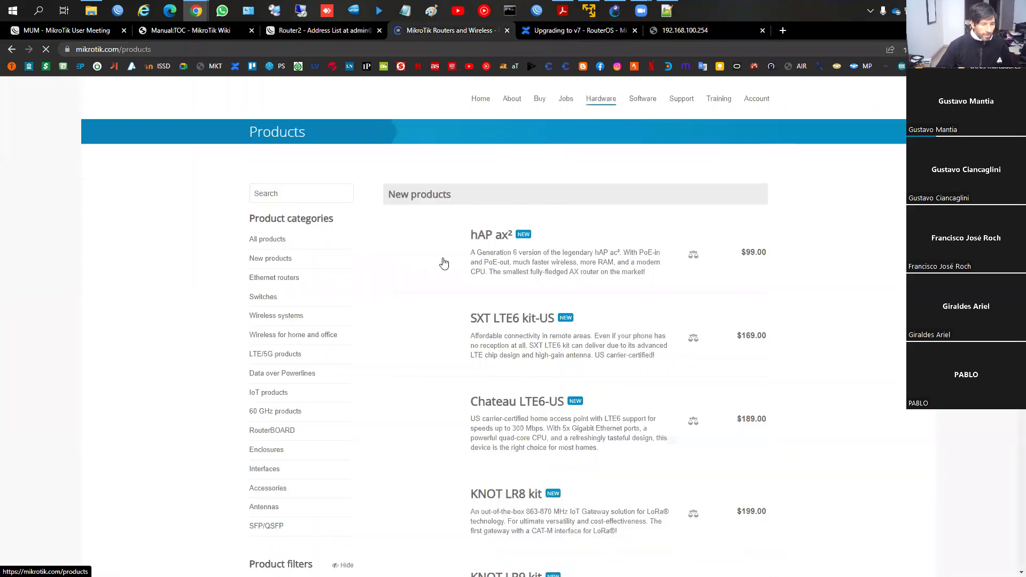
scroll(298, 310, down, 3)
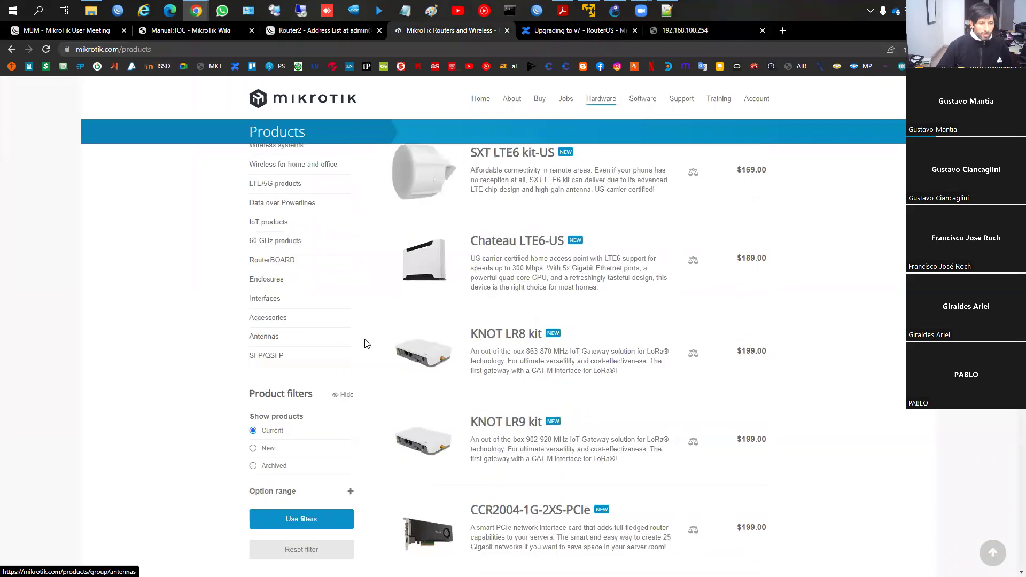
scroll(367, 344, down, 1)
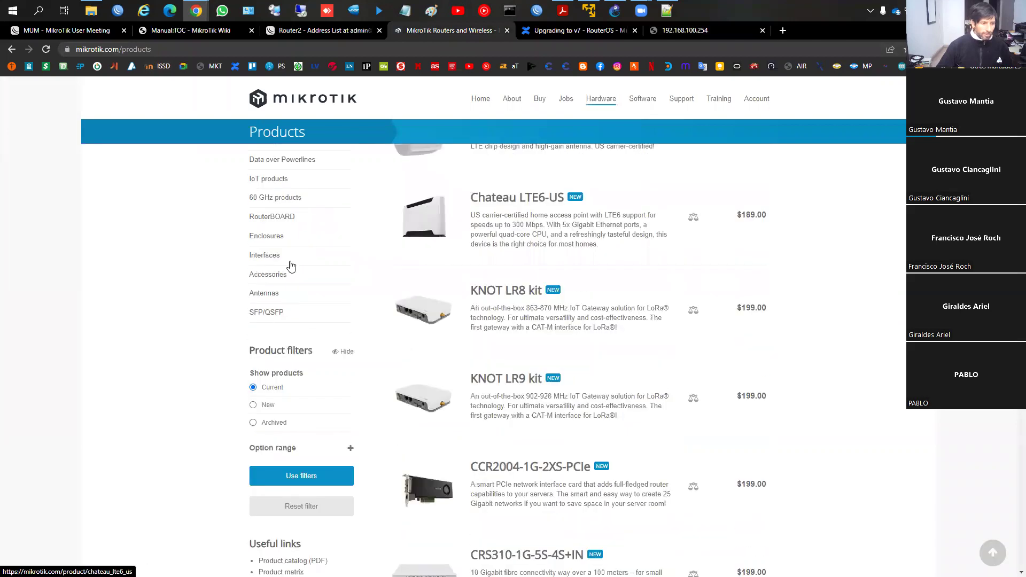
scroll(292, 266, up, 3)
Filter the catalog to Ethernet routers and open the RB1100AHx4 Dude Edition entry.
click(270, 226)
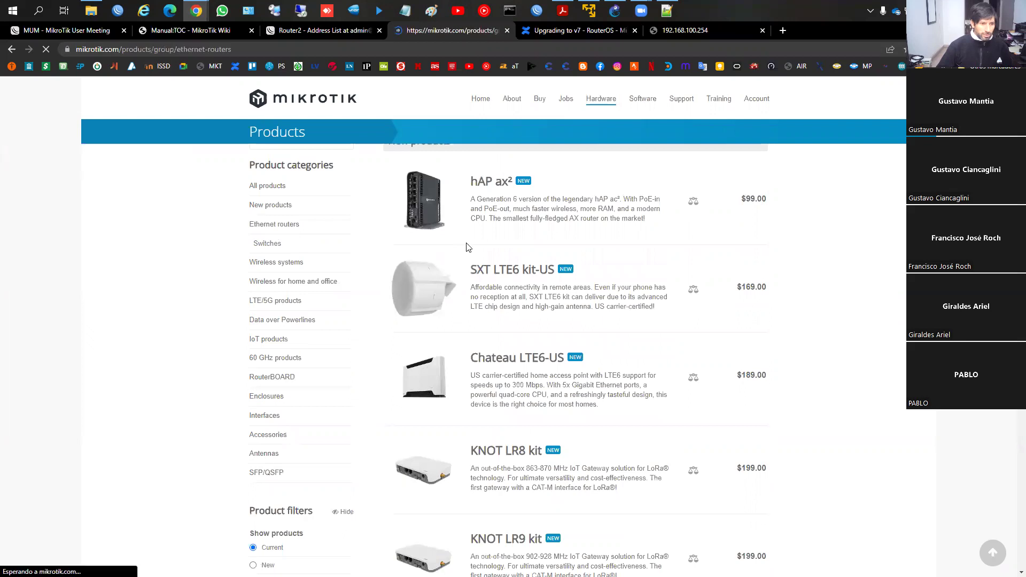
scroll(469, 247, down, 5)
scroll(510, 270, down, 12)
scroll(529, 310, down, 6)
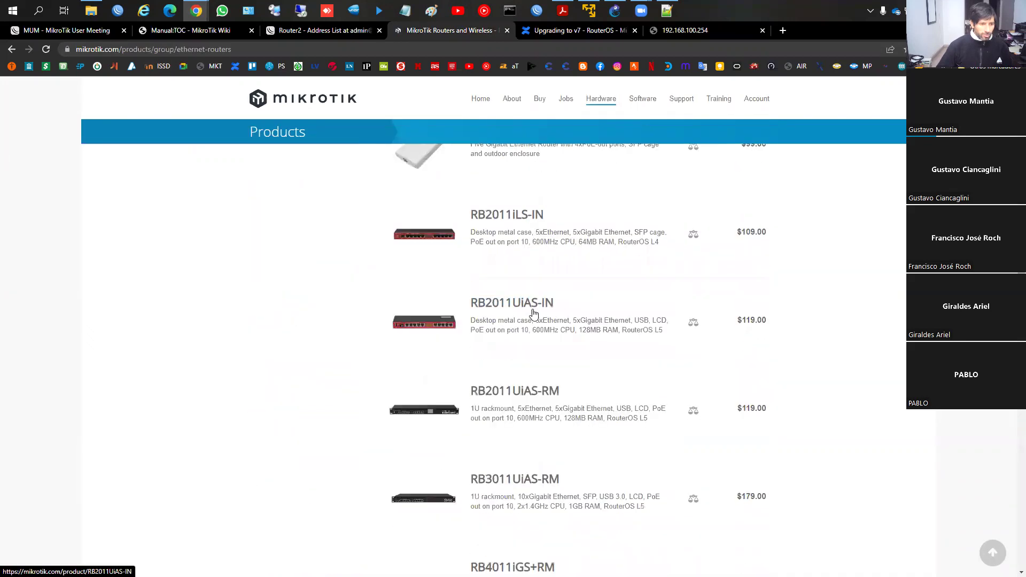
scroll(534, 313, down, 5)
scroll(537, 313, down, 5)
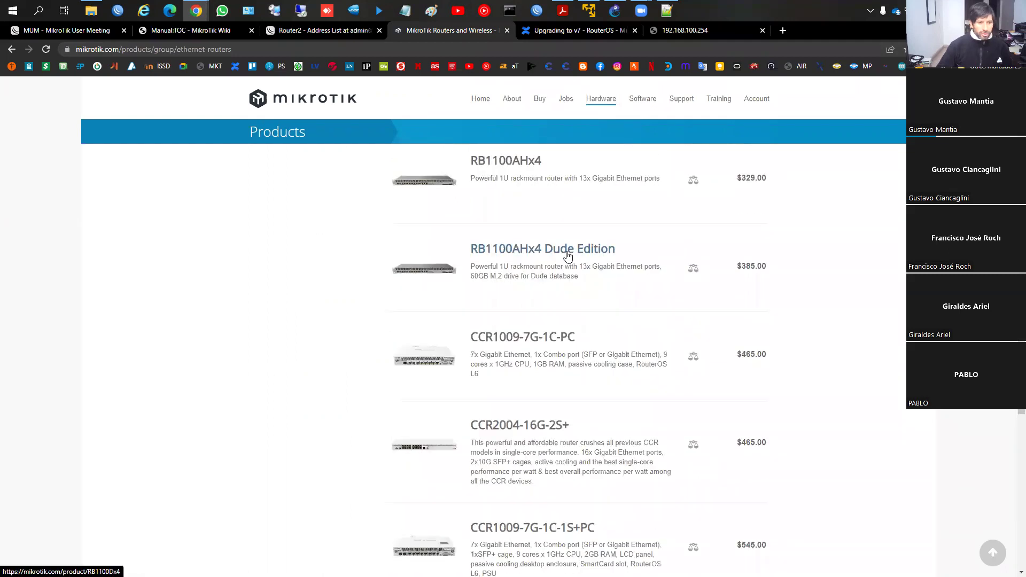
click(567, 256)
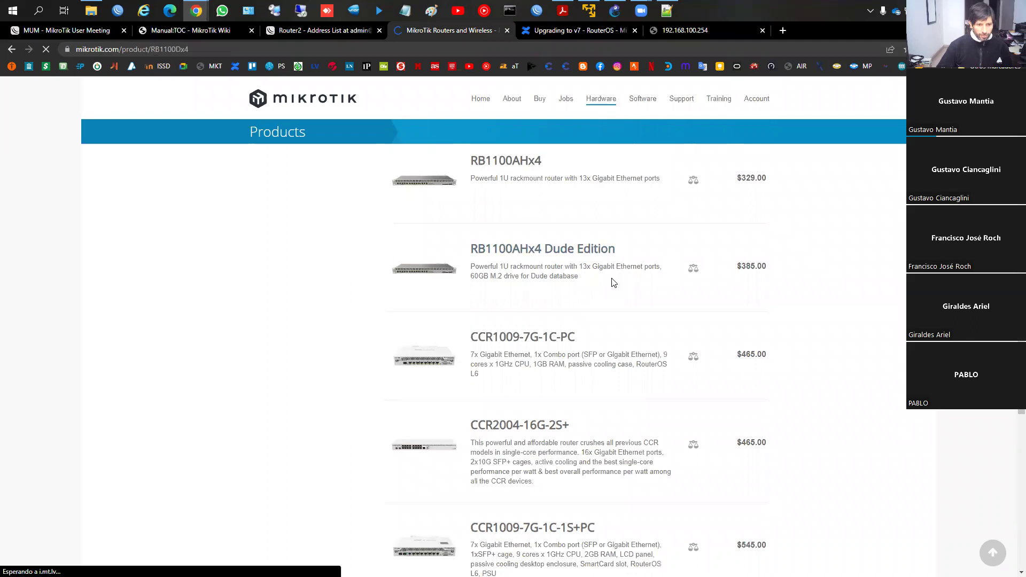
Draw red boxes around ARM 32bit, 4 cores, 1.4 GHz, license level 6 and IPsec acceleration.
scroll(406, 299, down, 3)
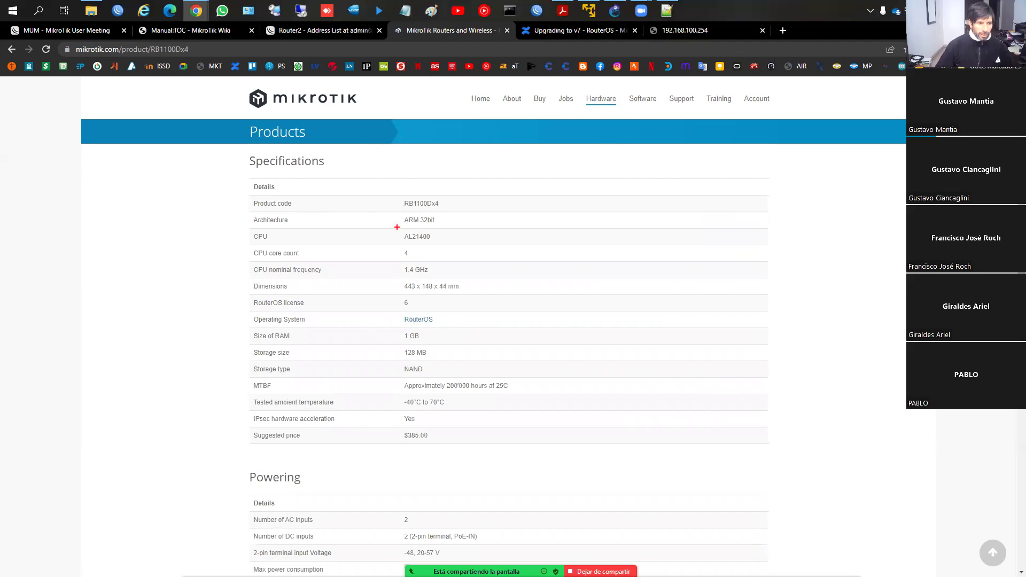
drag(397, 227, 443, 215)
drag(389, 248, 424, 260)
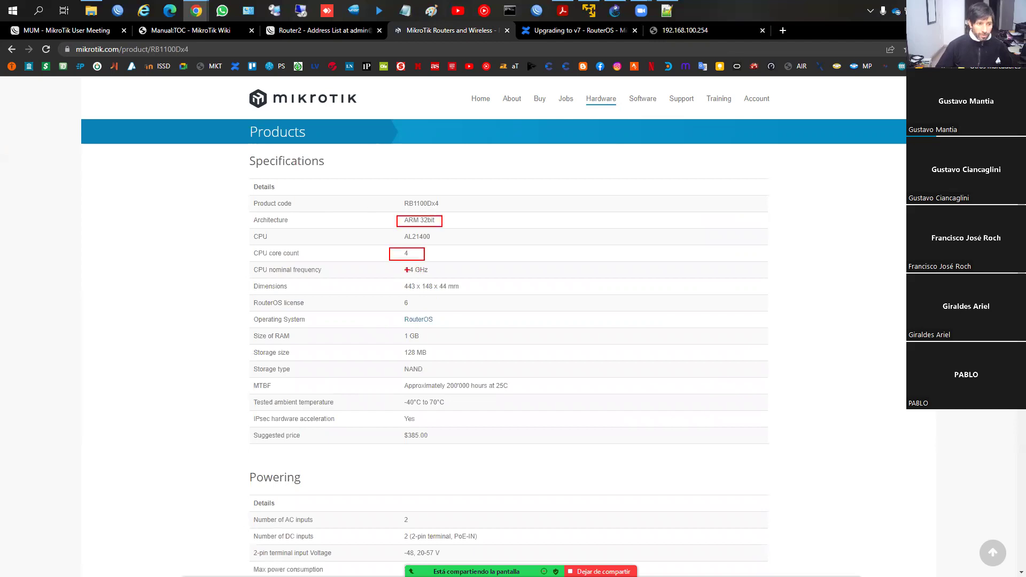
drag(395, 263, 449, 278)
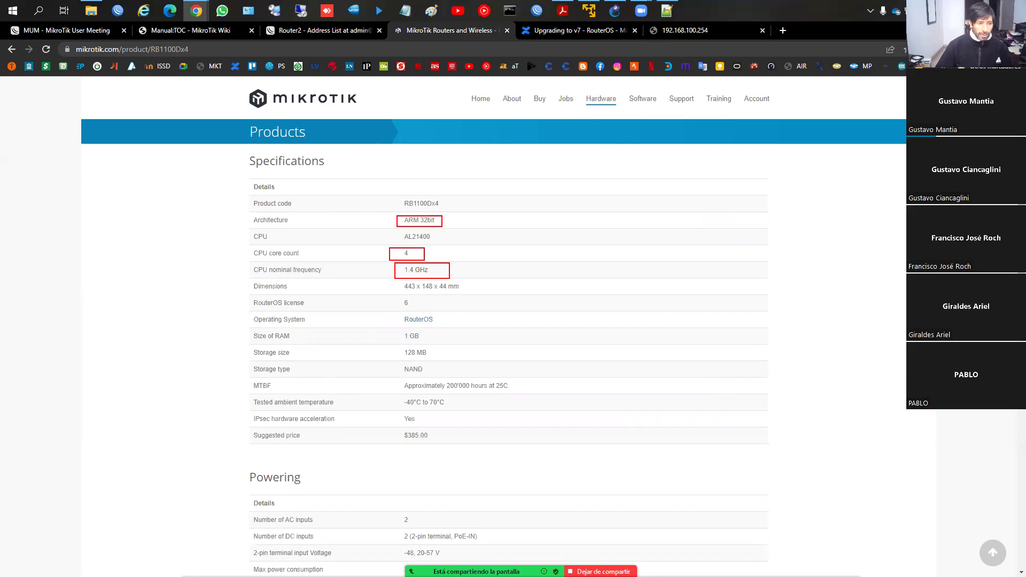
drag(389, 297, 418, 308)
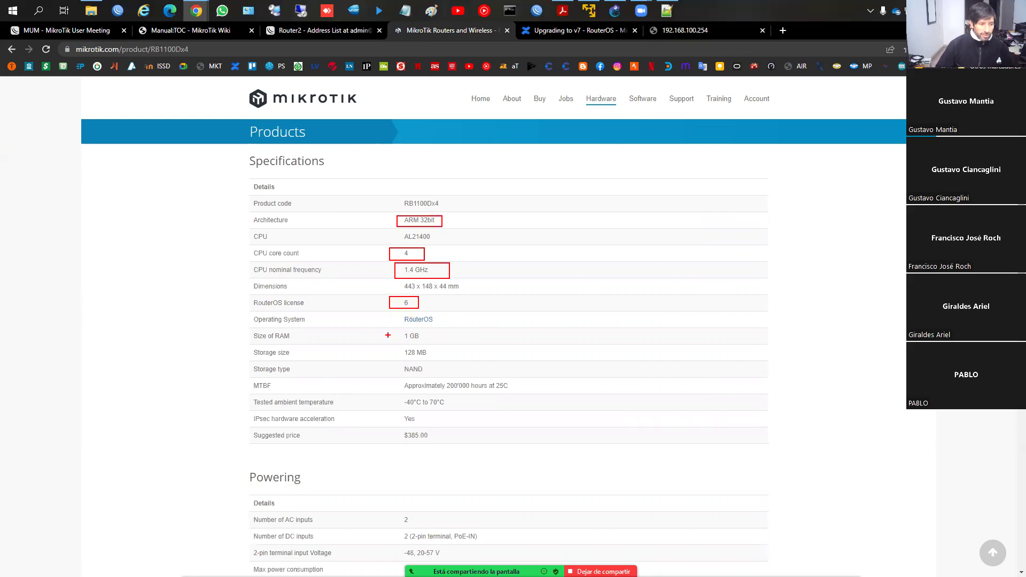
drag(252, 413, 431, 426)
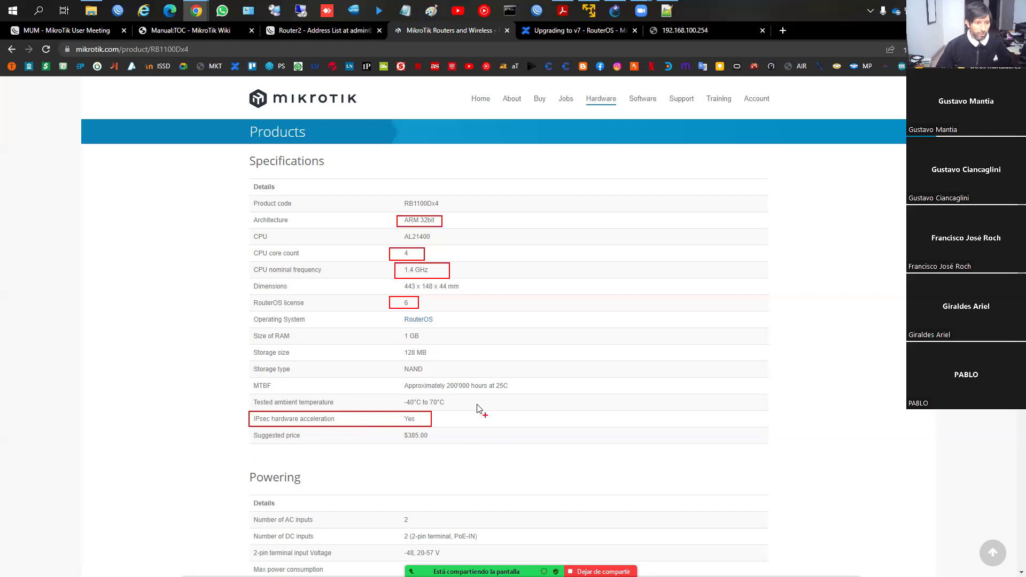
Scroll through the RB1100AHx4 Dude Edition product page to review its details.
scroll(467, 403, down, 2)
scroll(467, 403, down, 5)
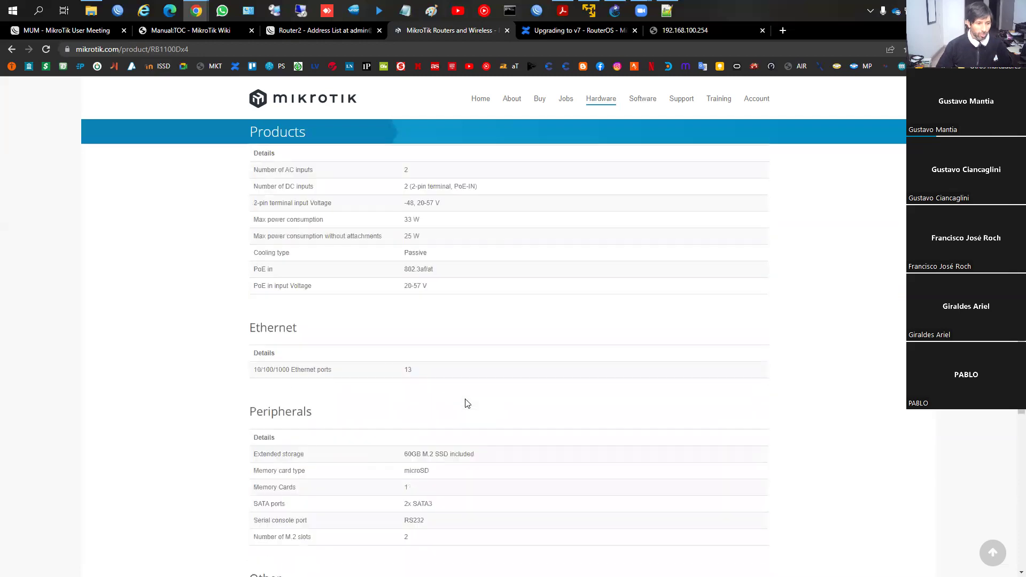
scroll(468, 404, down, 5)
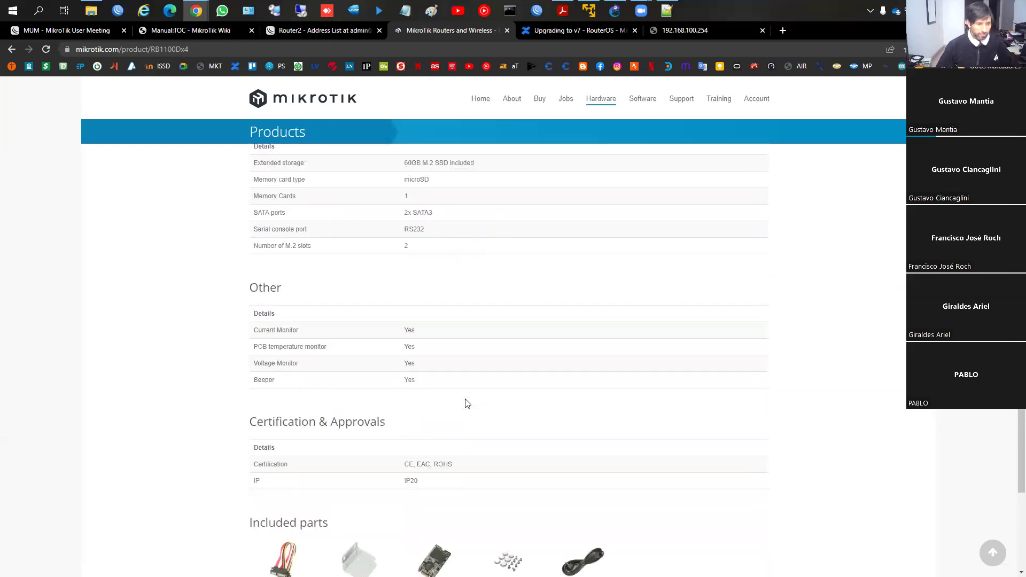
scroll(468, 403, down, 2)
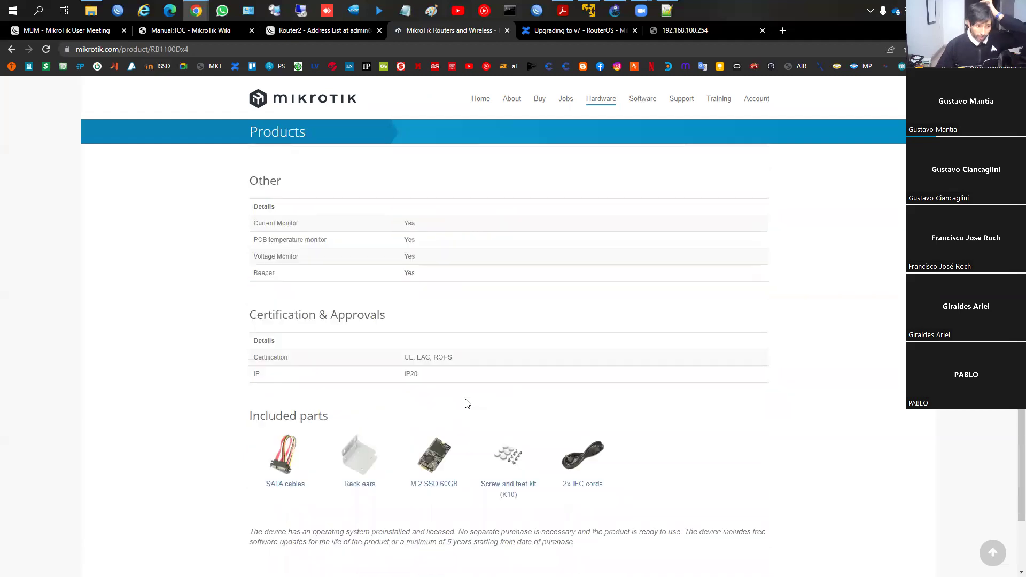
scroll(468, 403, up, 5)
scroll(468, 403, up, 5)
scroll(467, 403, up, 4)
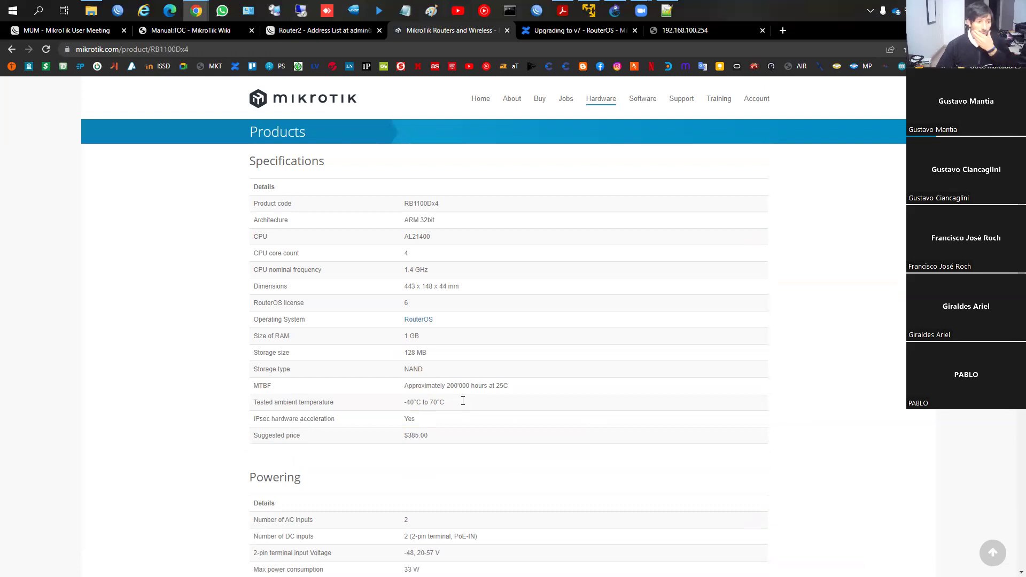
scroll(463, 405, up, 1)
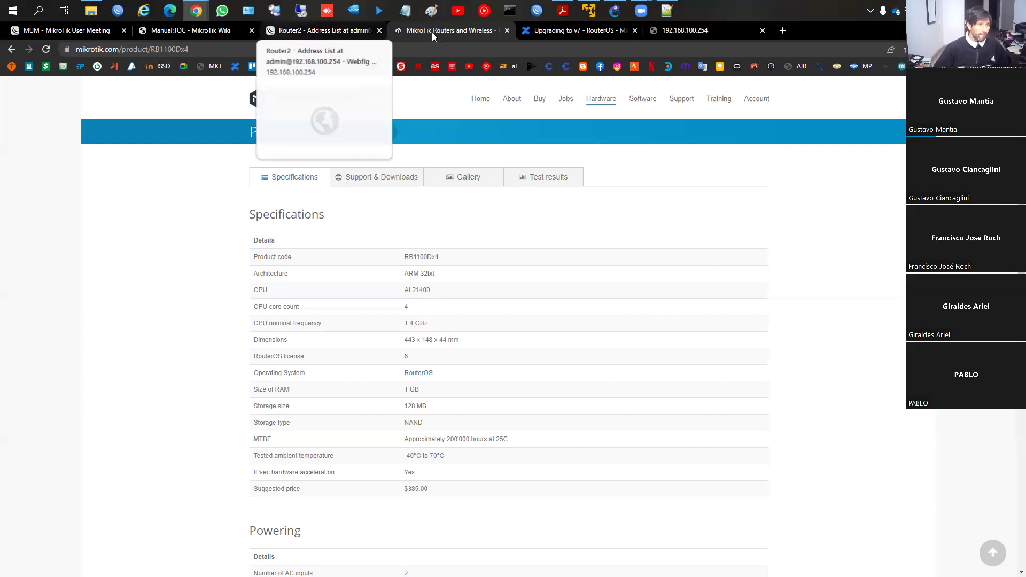
Close the Router2, Upgrading to v7 and 192.168.100.254 tabs, then go to the MikroTik home page.
click(338, 30)
click(380, 30)
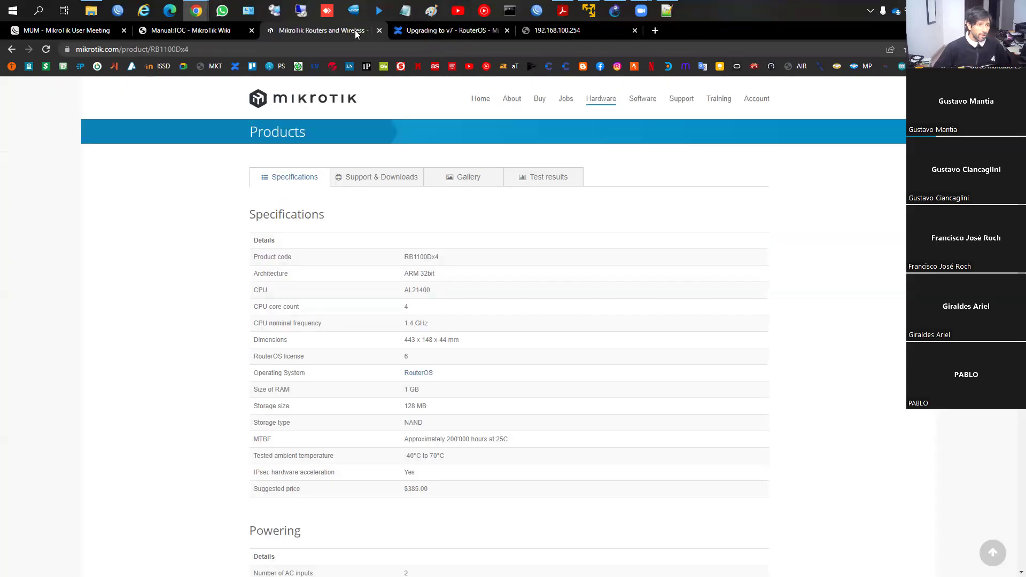
click(418, 33)
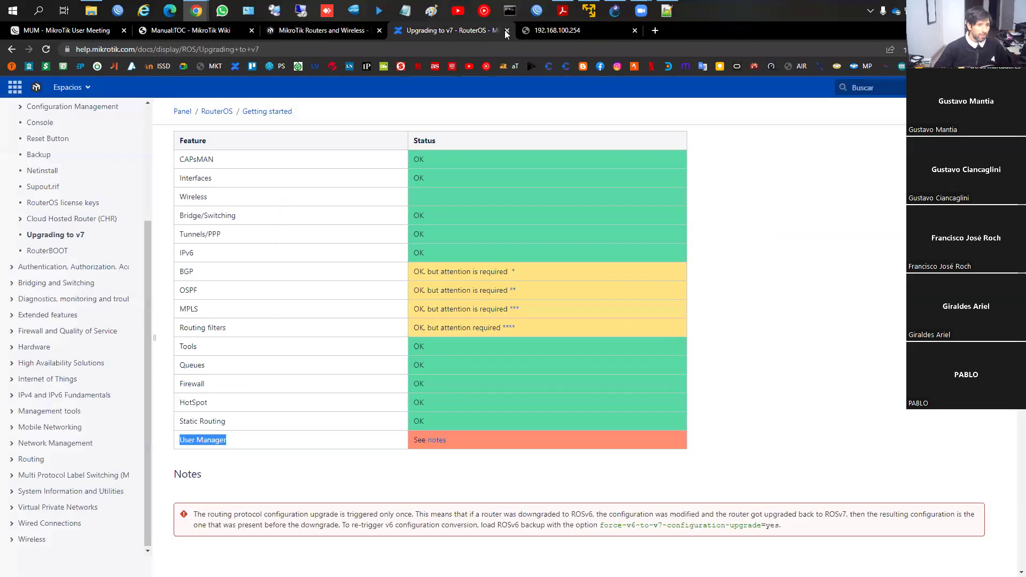
click(507, 31)
middle_click(414, 30)
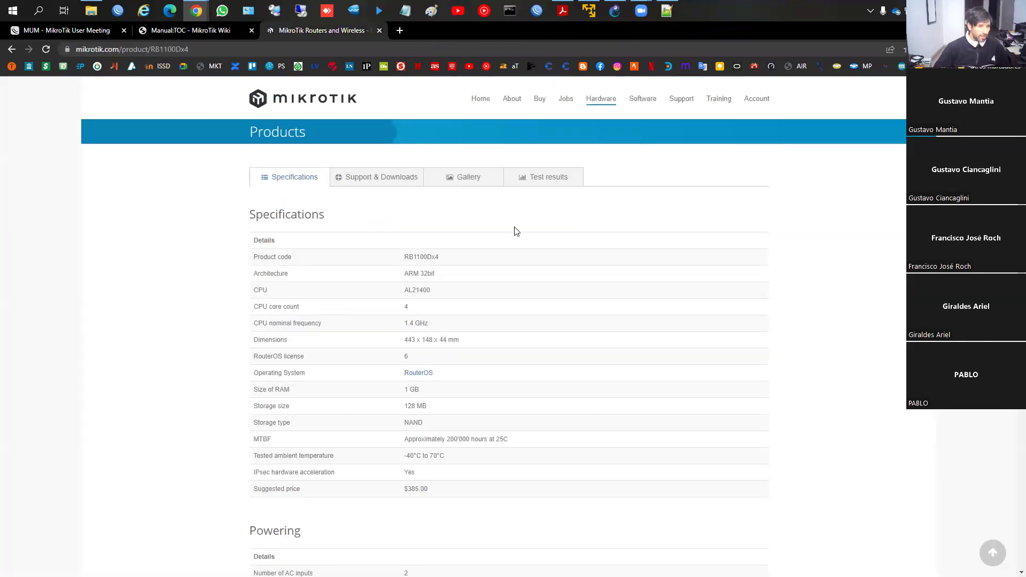
click(480, 100)
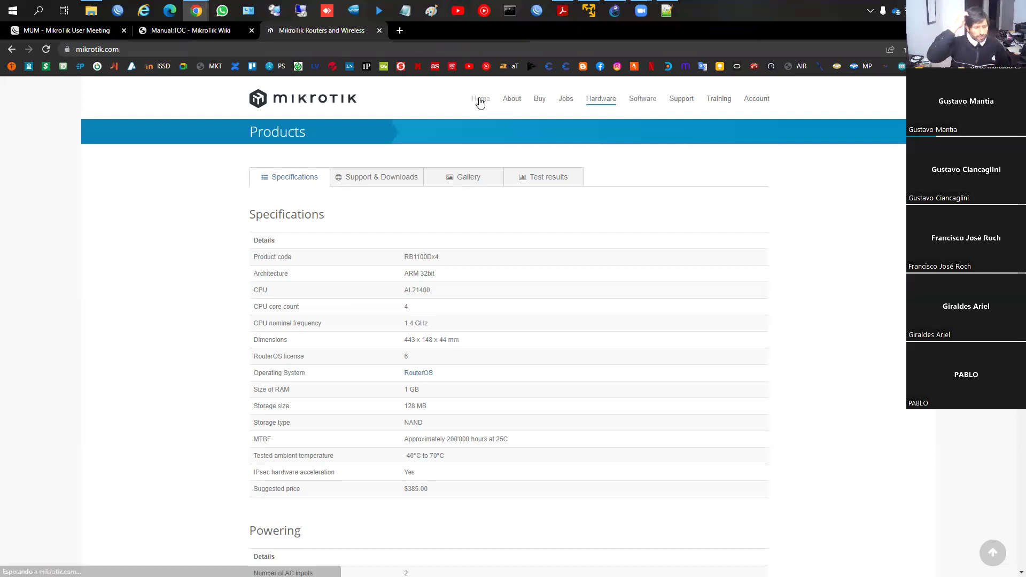